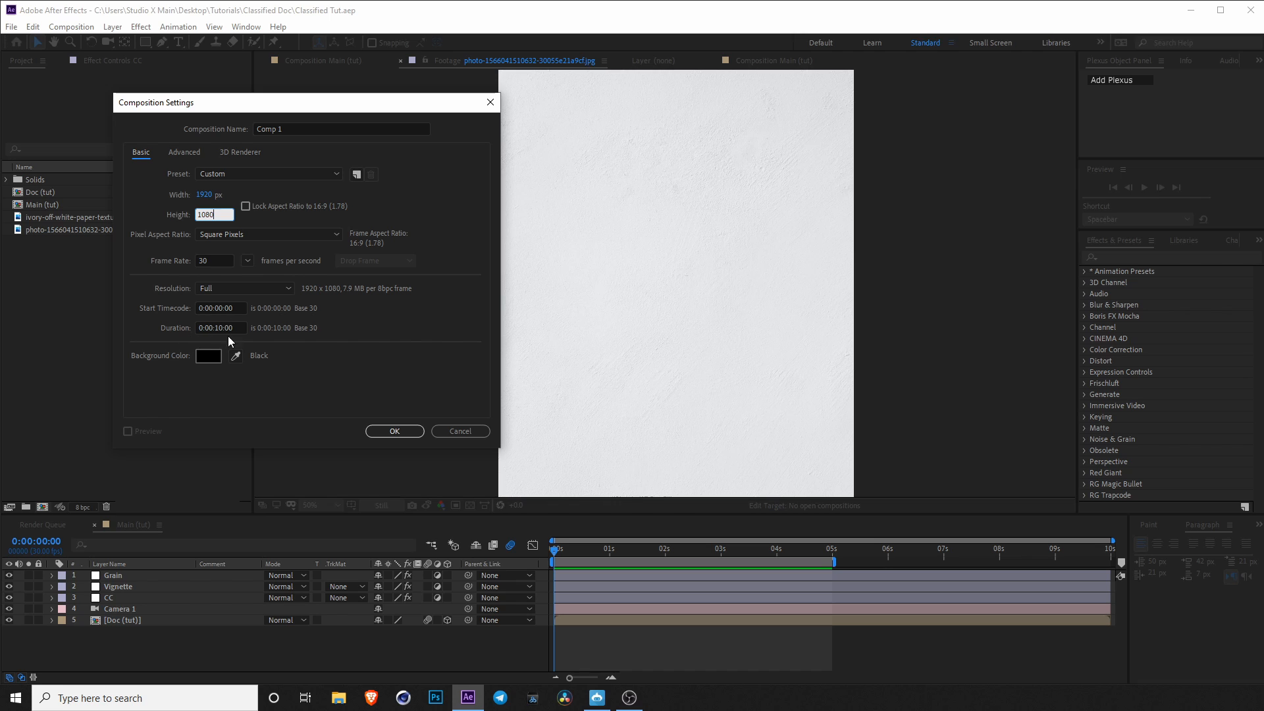
Name the new composition Main Comp, create it, and turn off its transparency grid.
click(299, 127)
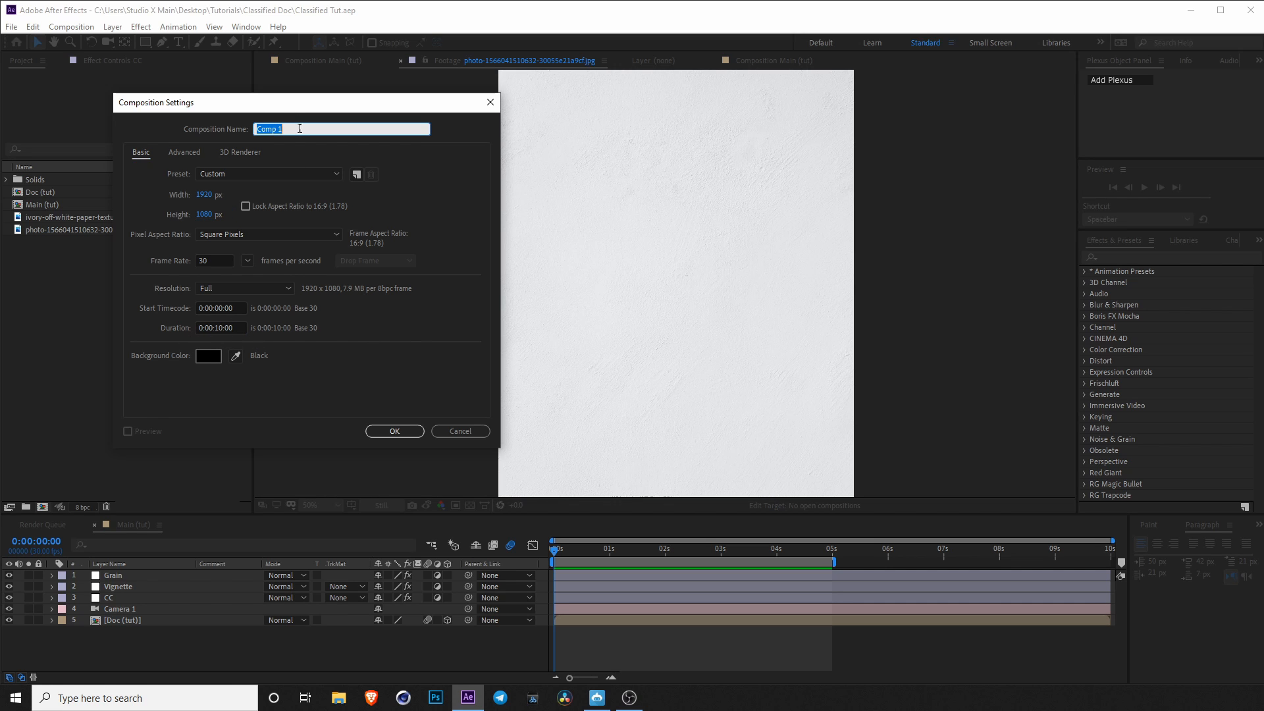
text(Main)
key(Return)
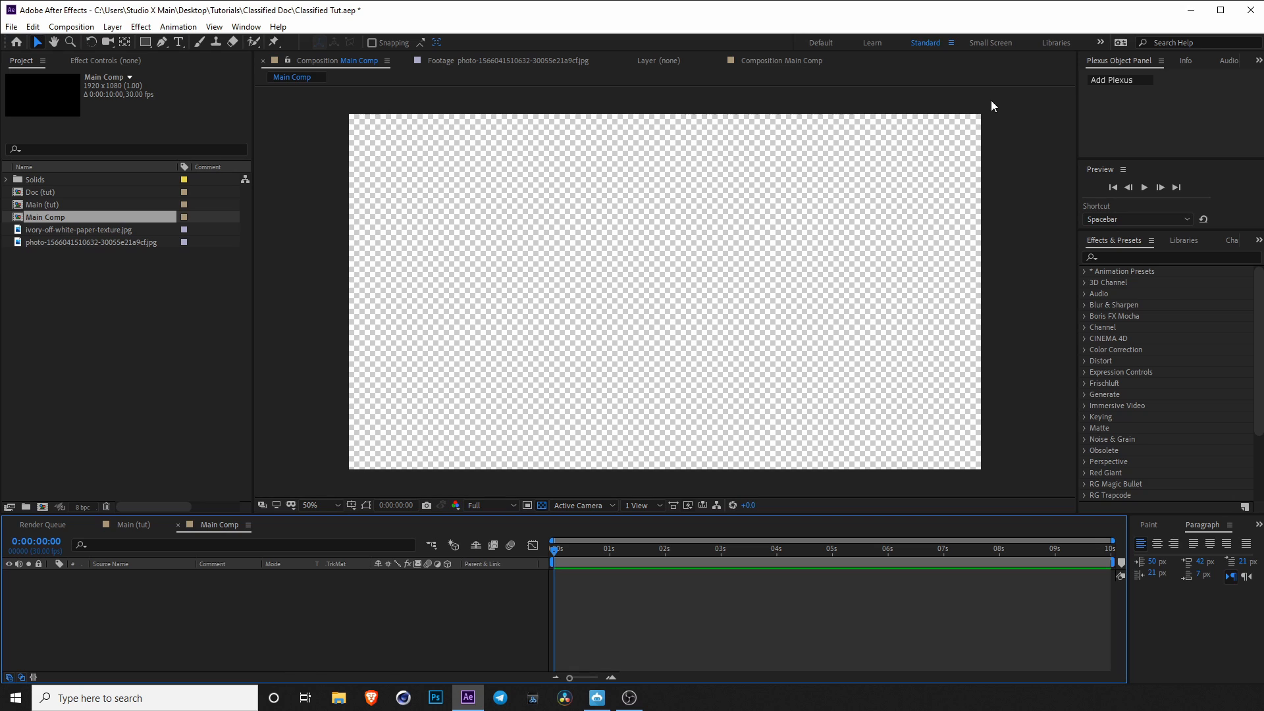
click(542, 505)
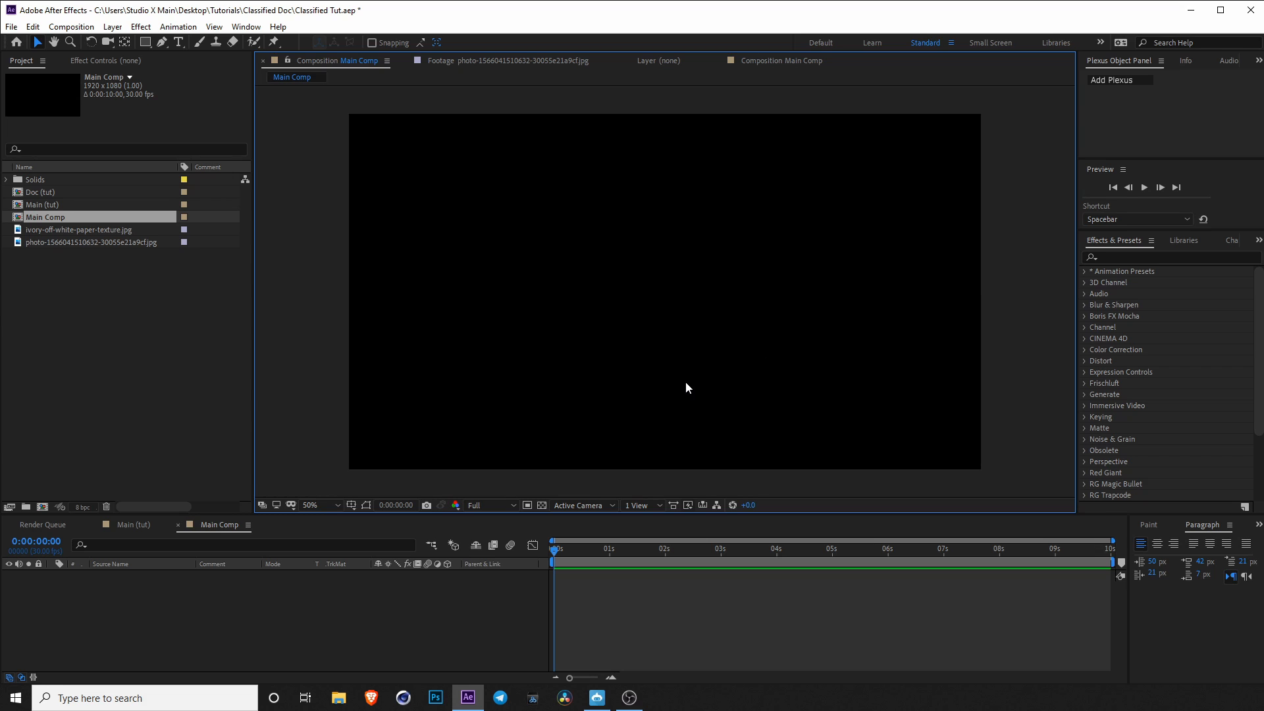
Preview the ivory-off-white-paper-texture.jpg footage and create a new composition from it.
click(89, 243)
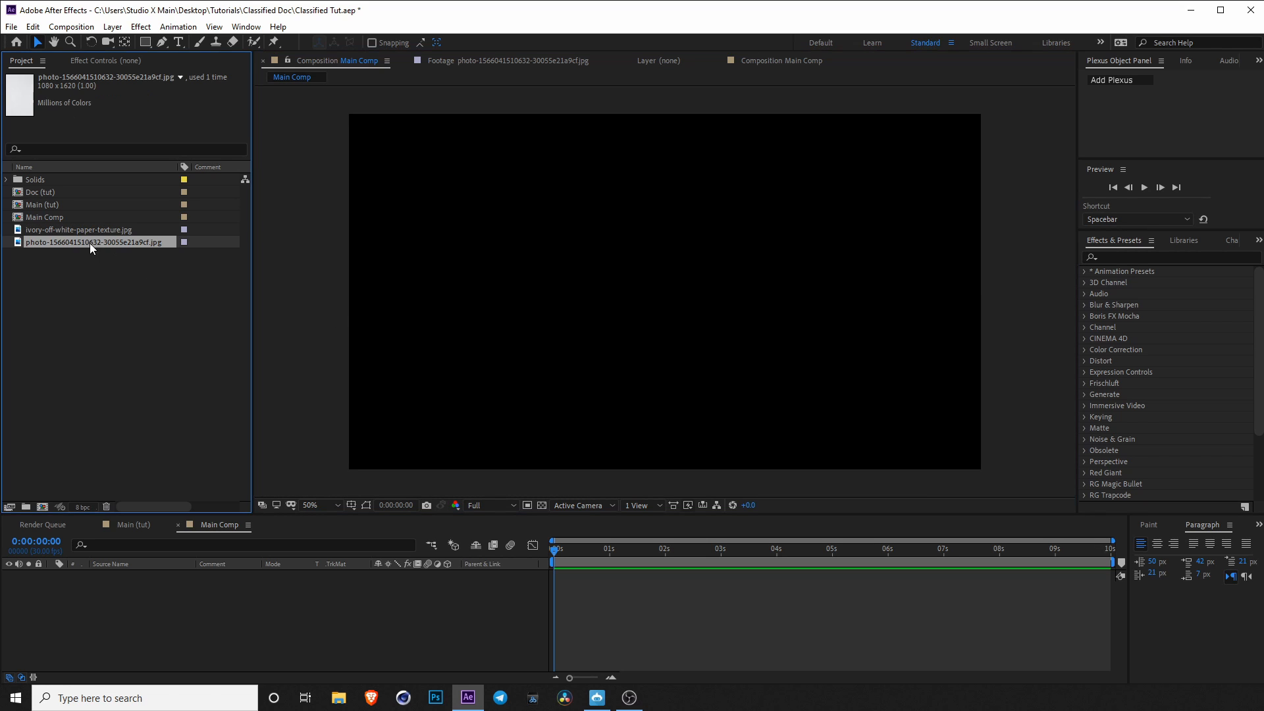
click(81, 228)
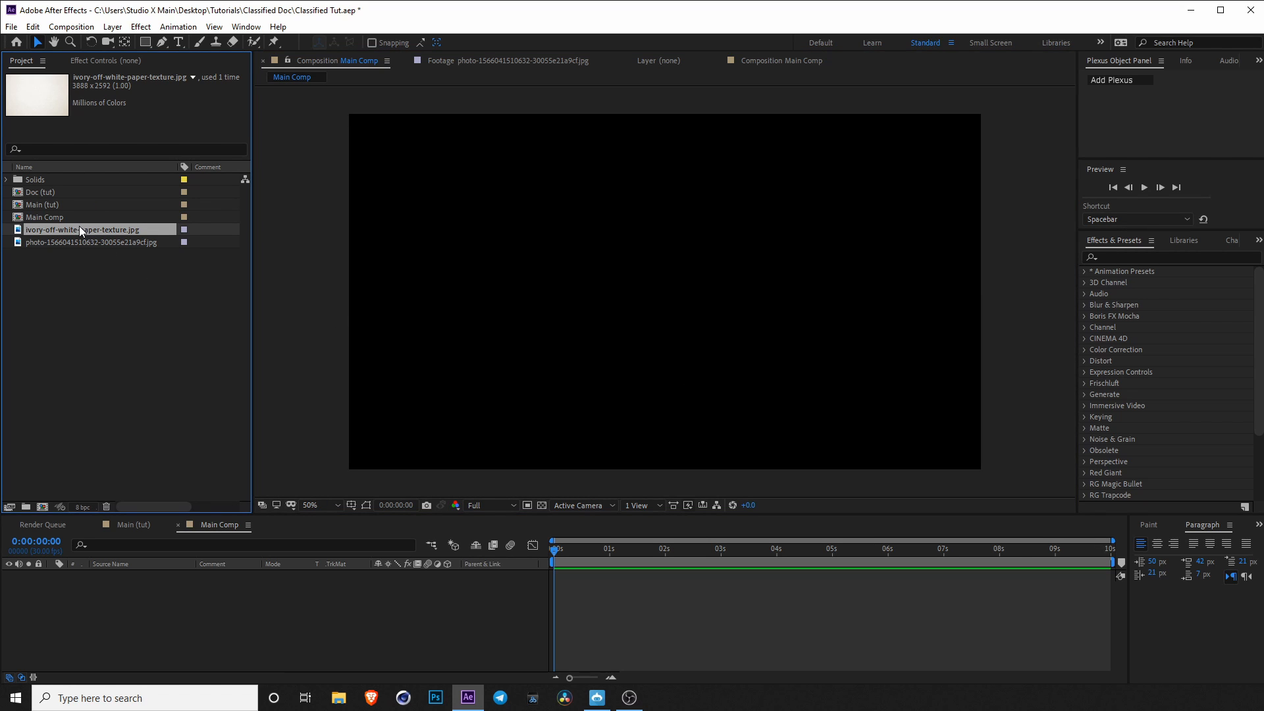
double_click(69, 226)
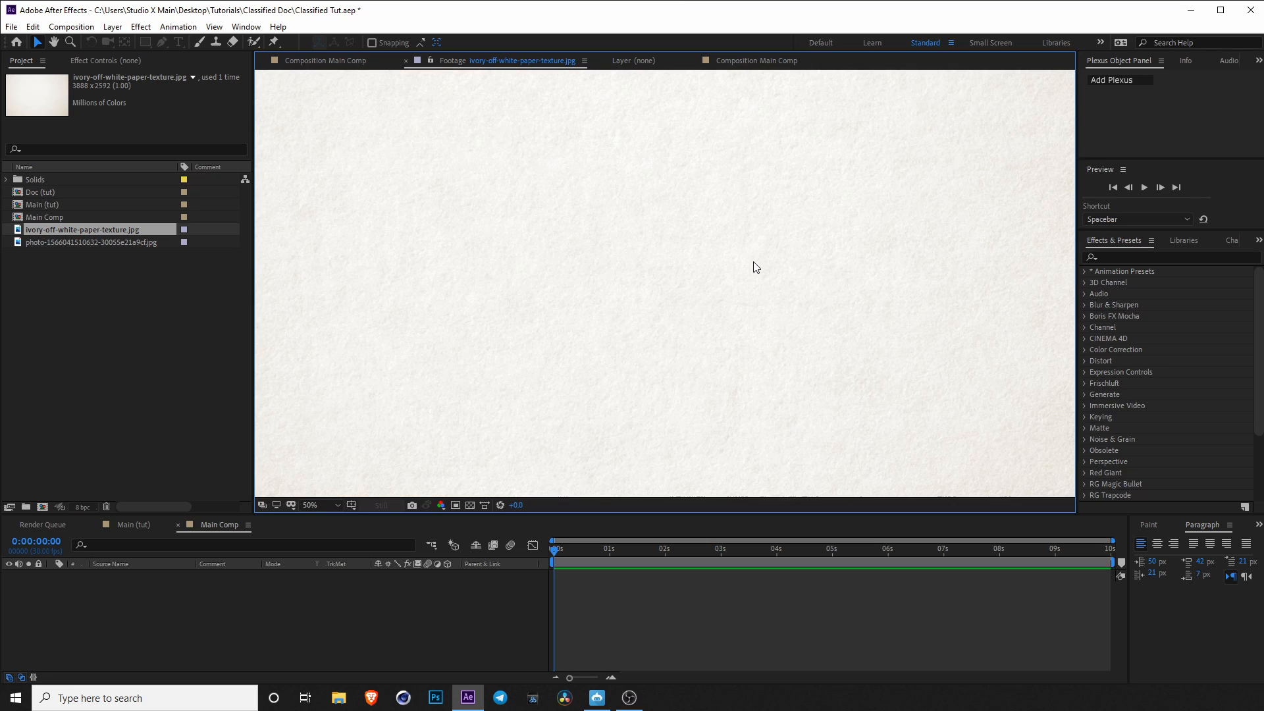
key(comma)
key(comma)
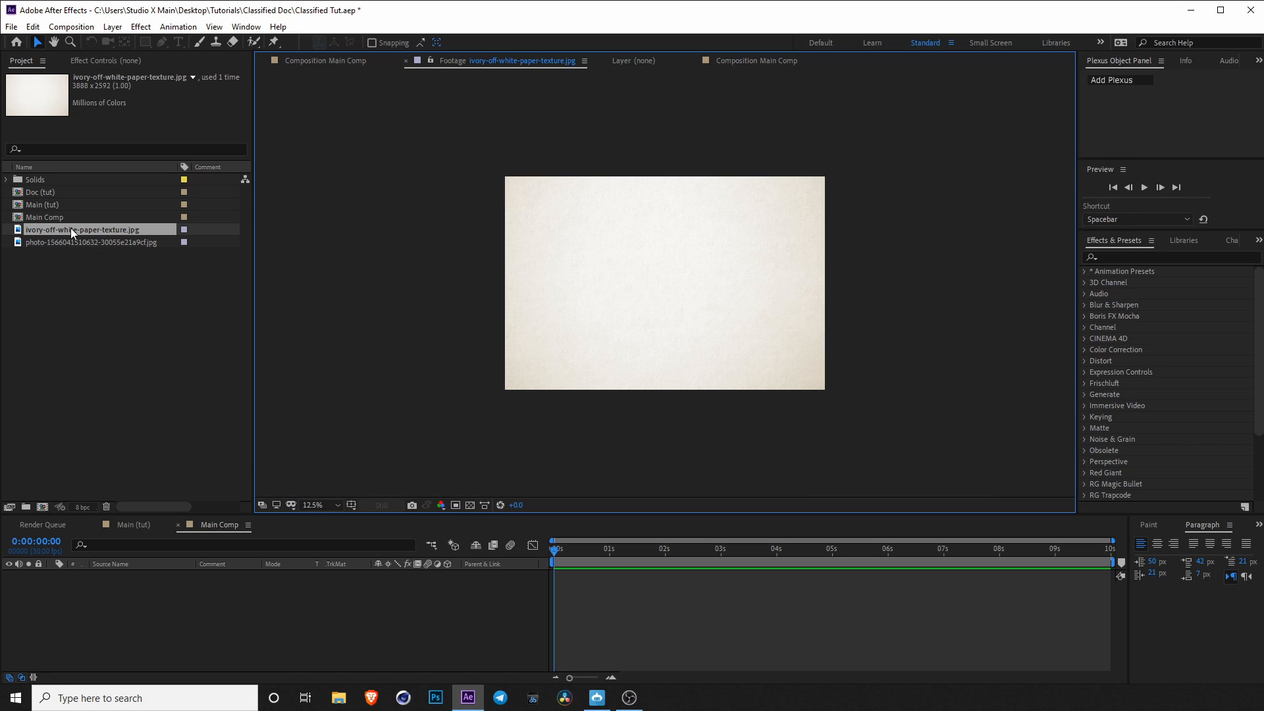
drag(70, 228, 41, 506)
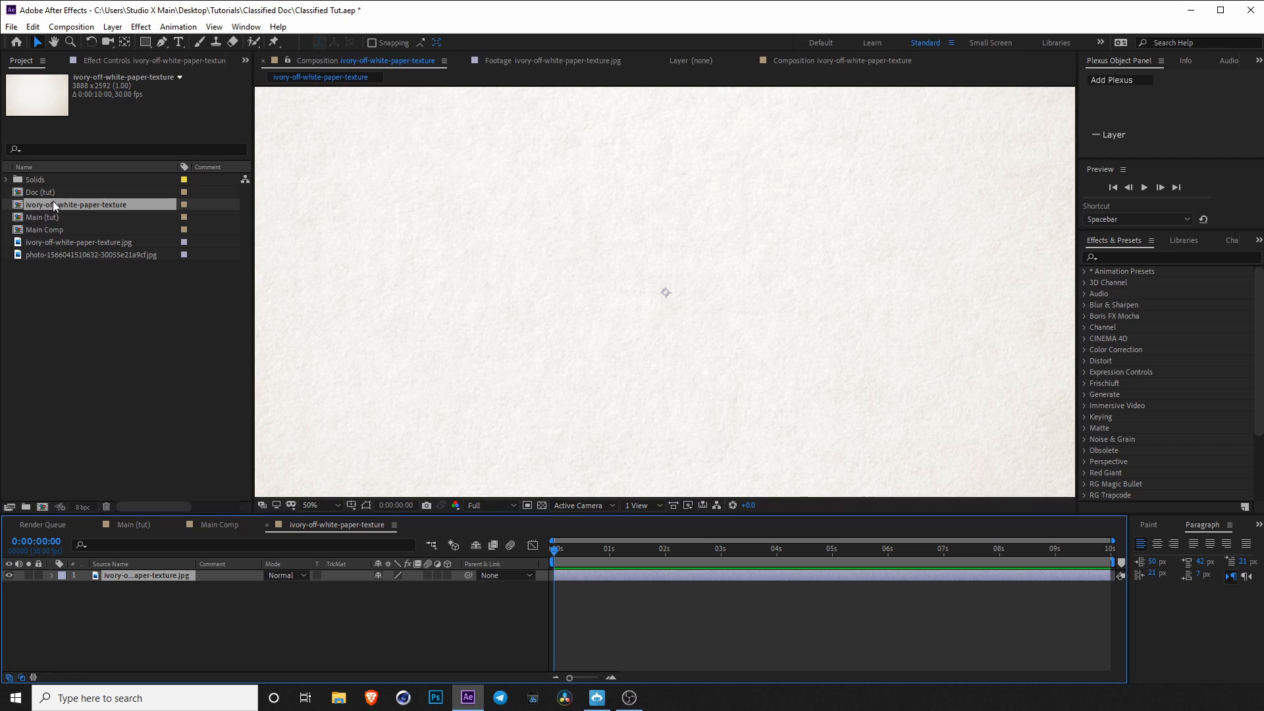
Rename the ivory-off-white-paper-texture composition as Paper.
click(53, 201)
key(Return)
text(Paper)
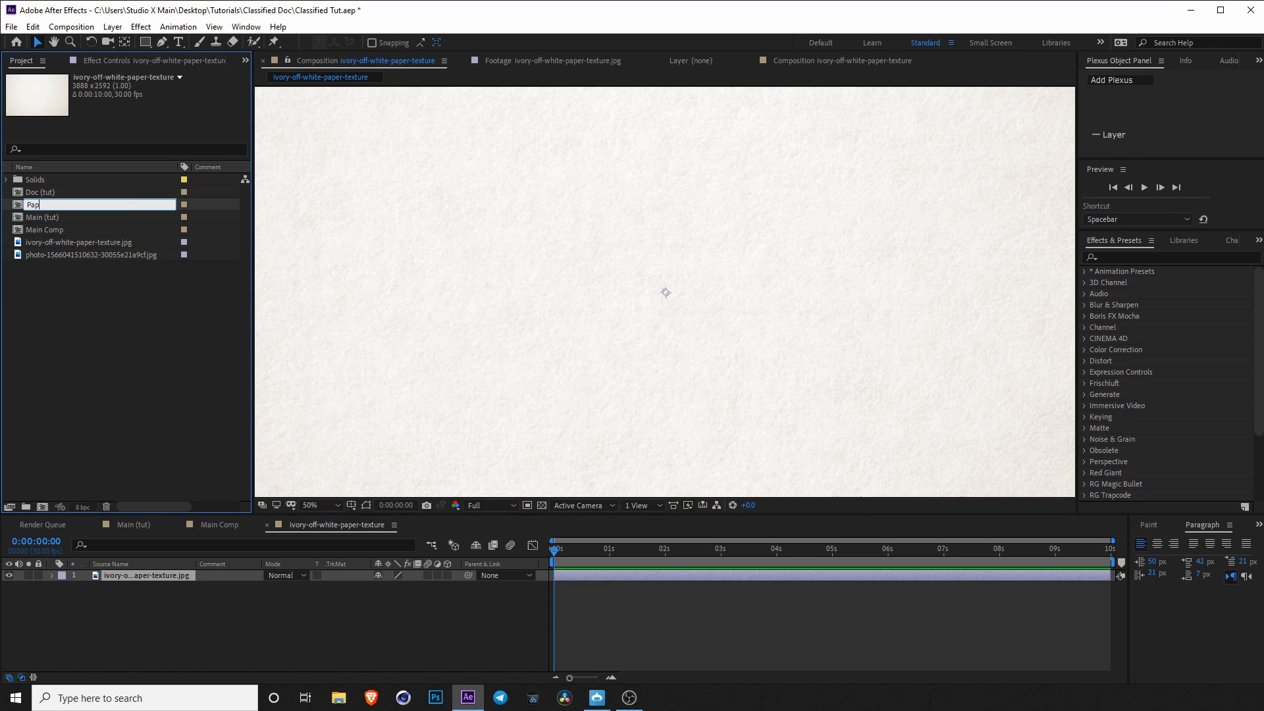
key(Return)
click(142, 599)
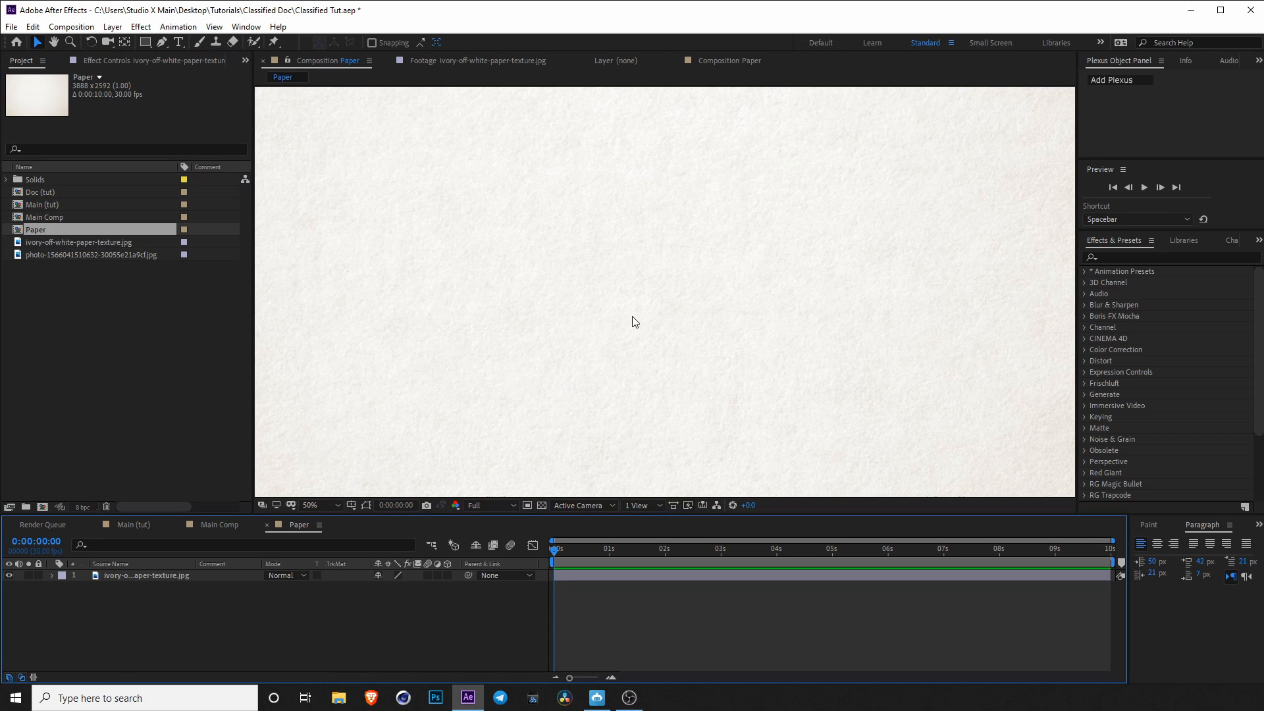
Rename the paper texture layer in the Paper composition as BG.
click(139, 576)
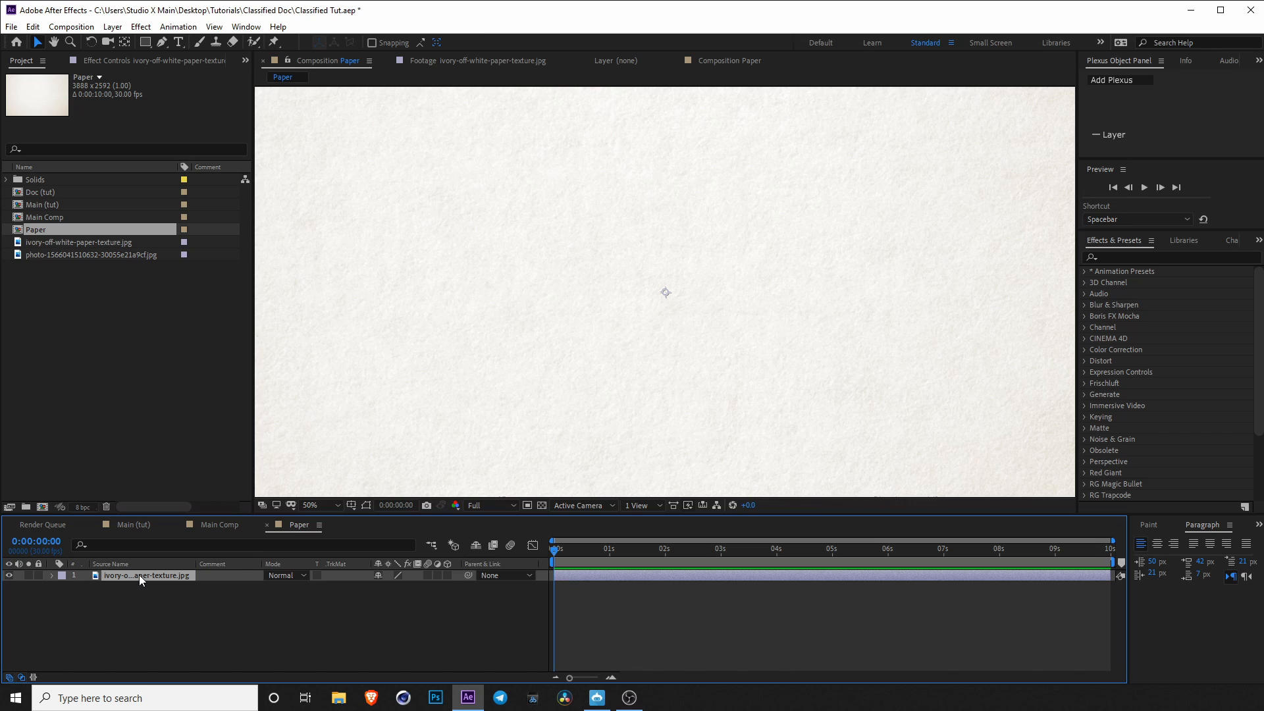
key(Return)
text(BG)
key(Return)
Change the Paper composition to portrait format with a width of 2592 px and a height of 3888 px.
scroll(725, 299, down, 4)
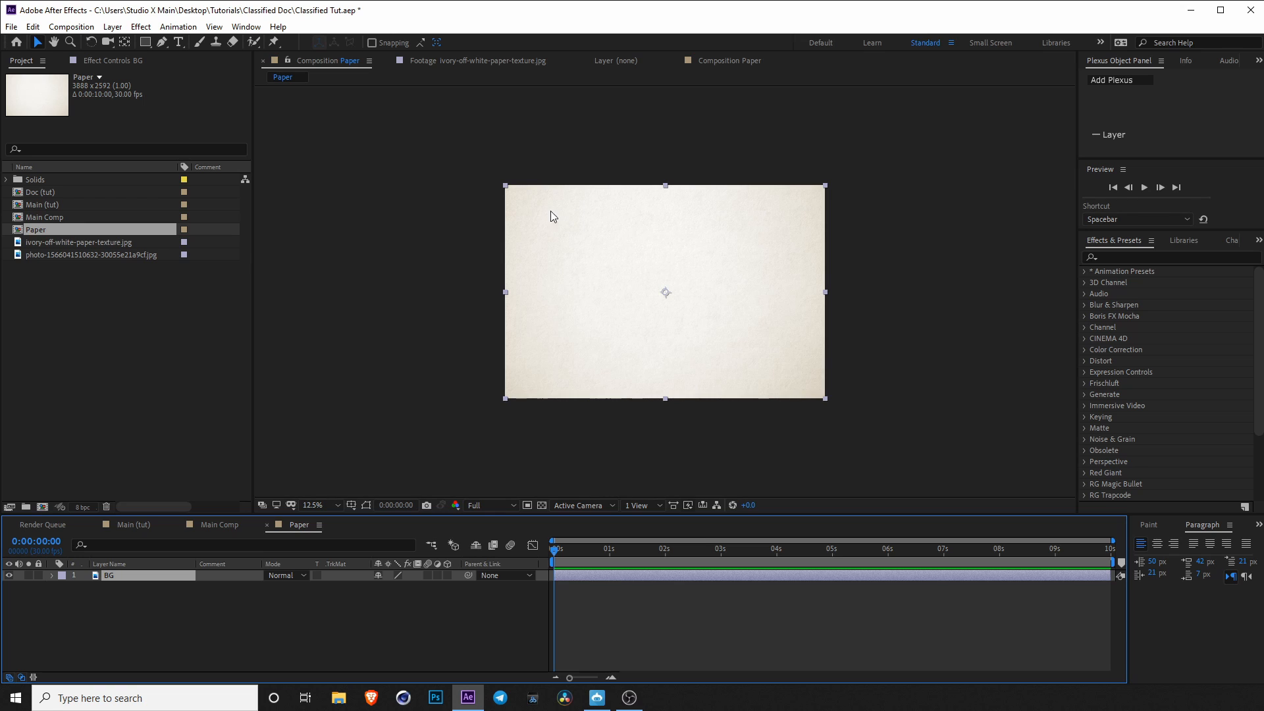
click(92, 31)
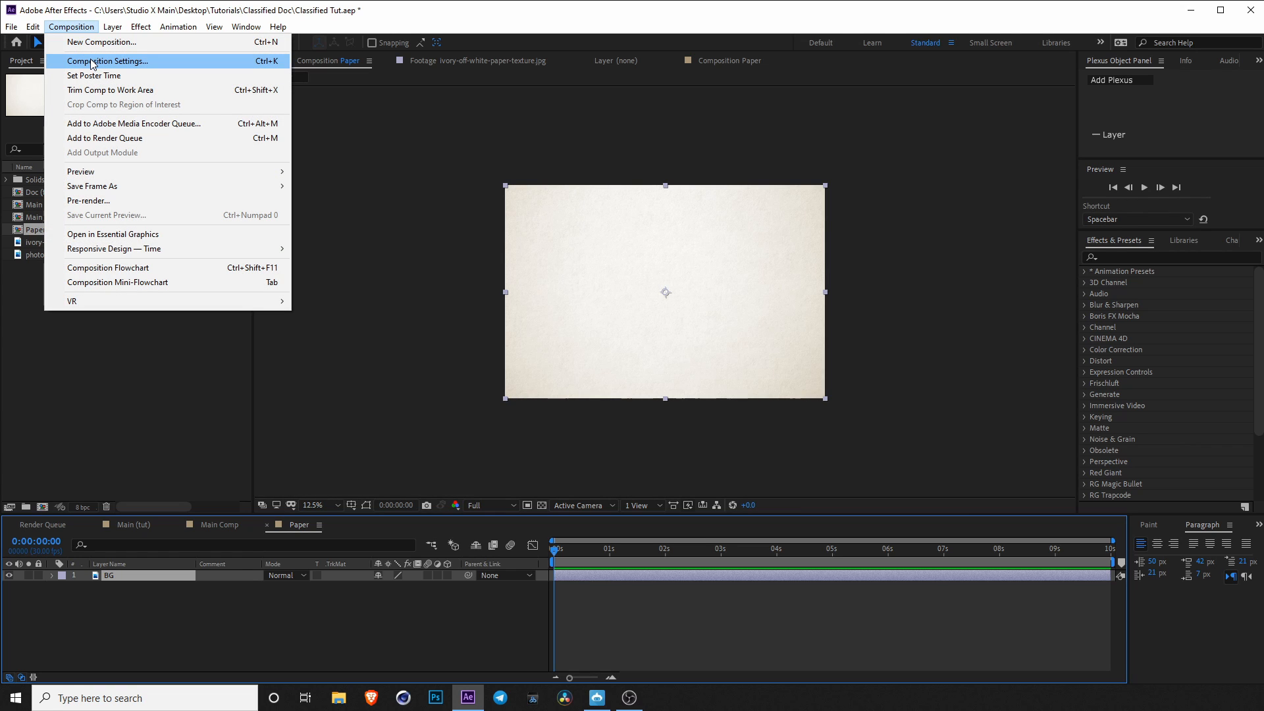
click(93, 61)
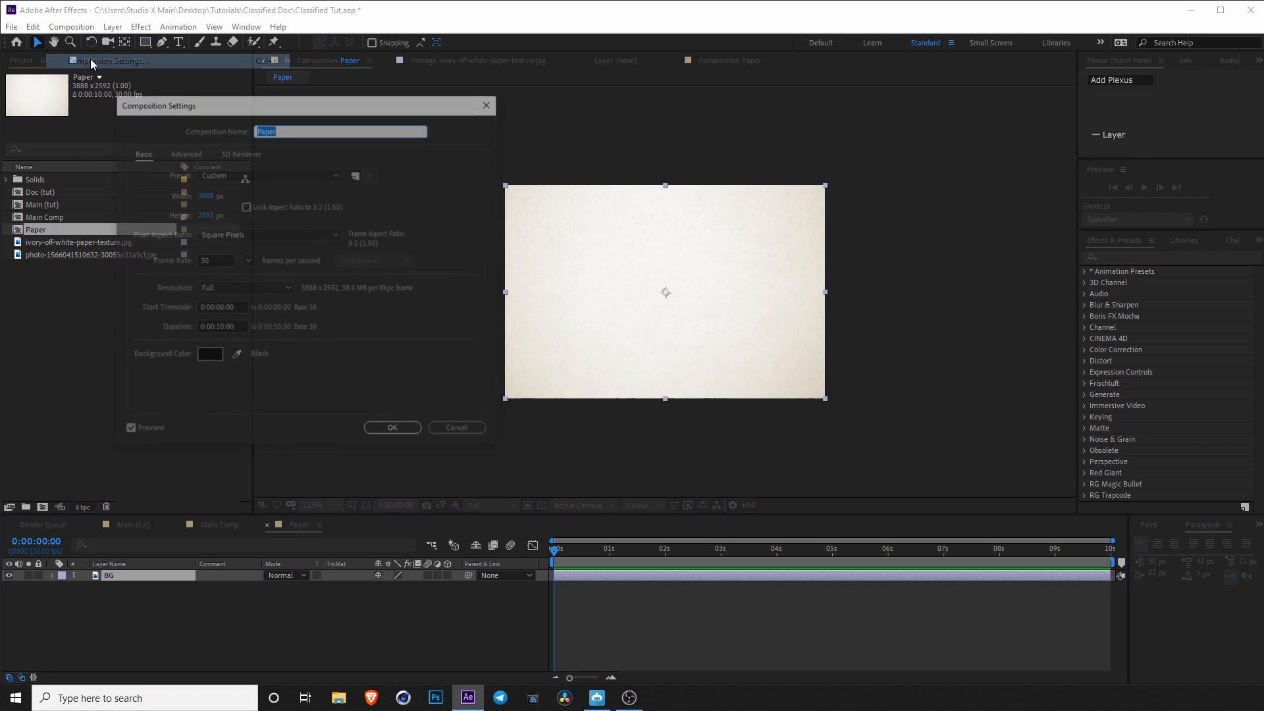
click(202, 194)
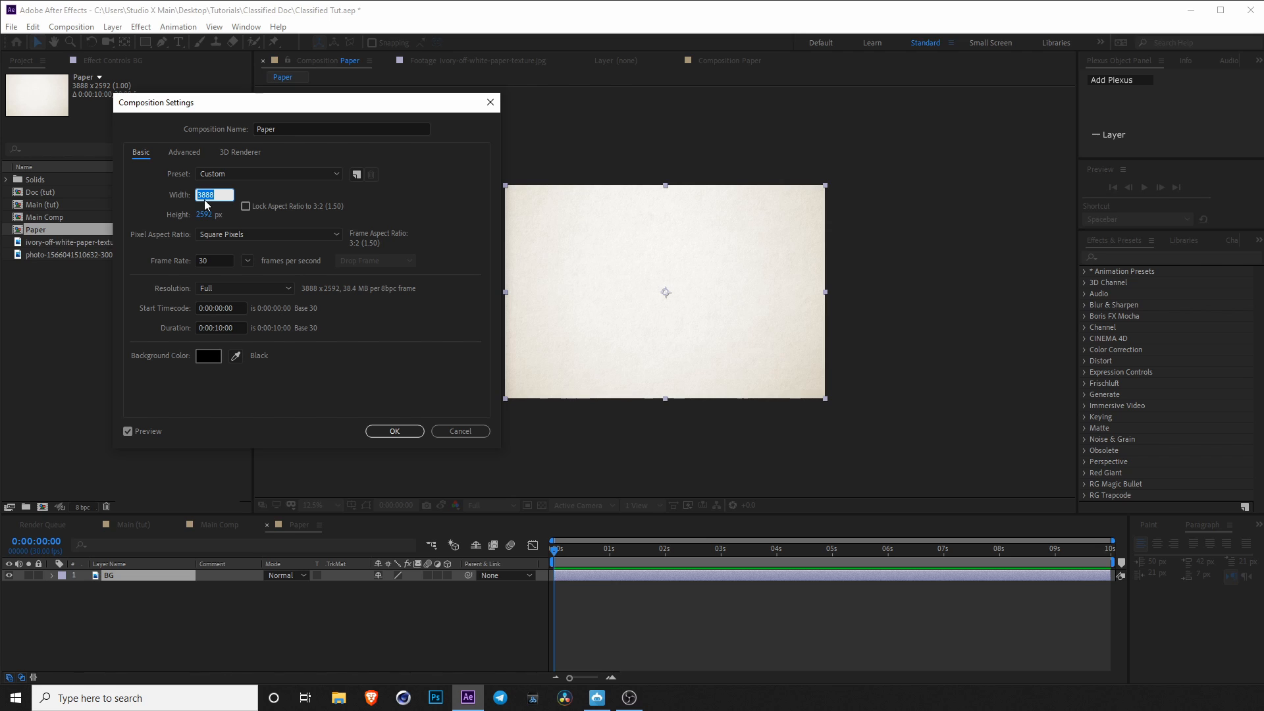
text(2592)
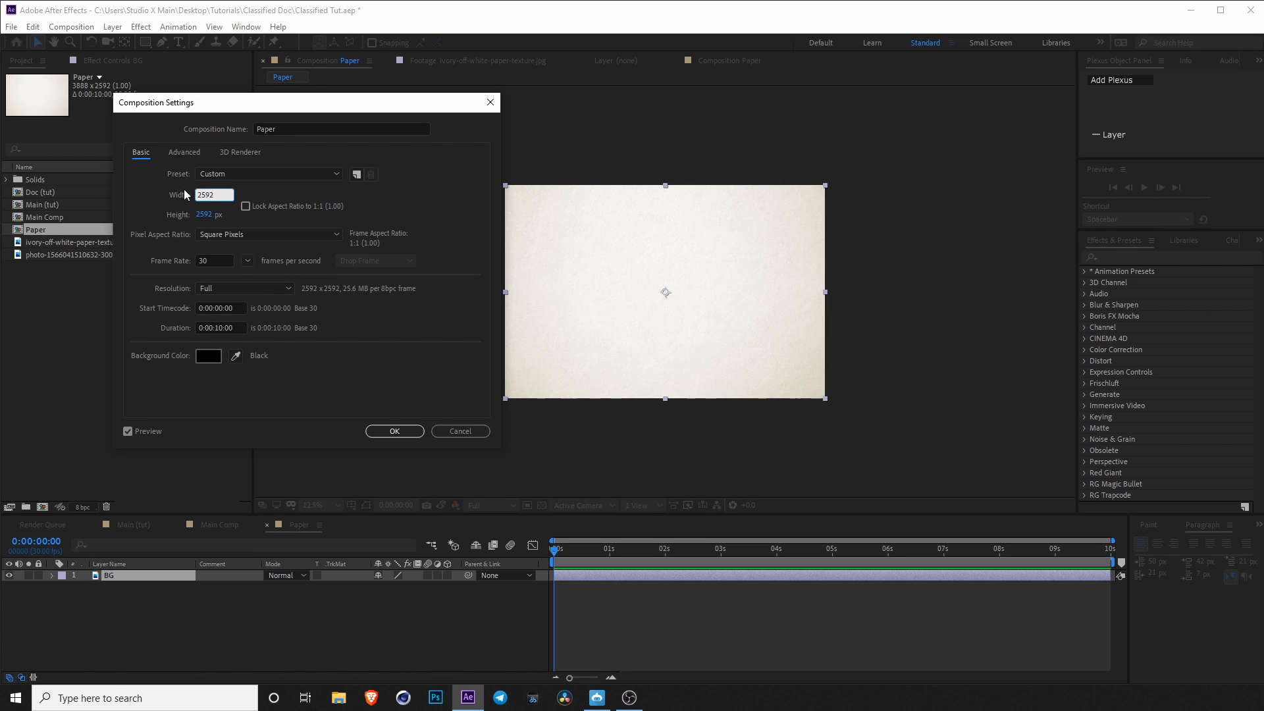
key(Tab)
text(3888)
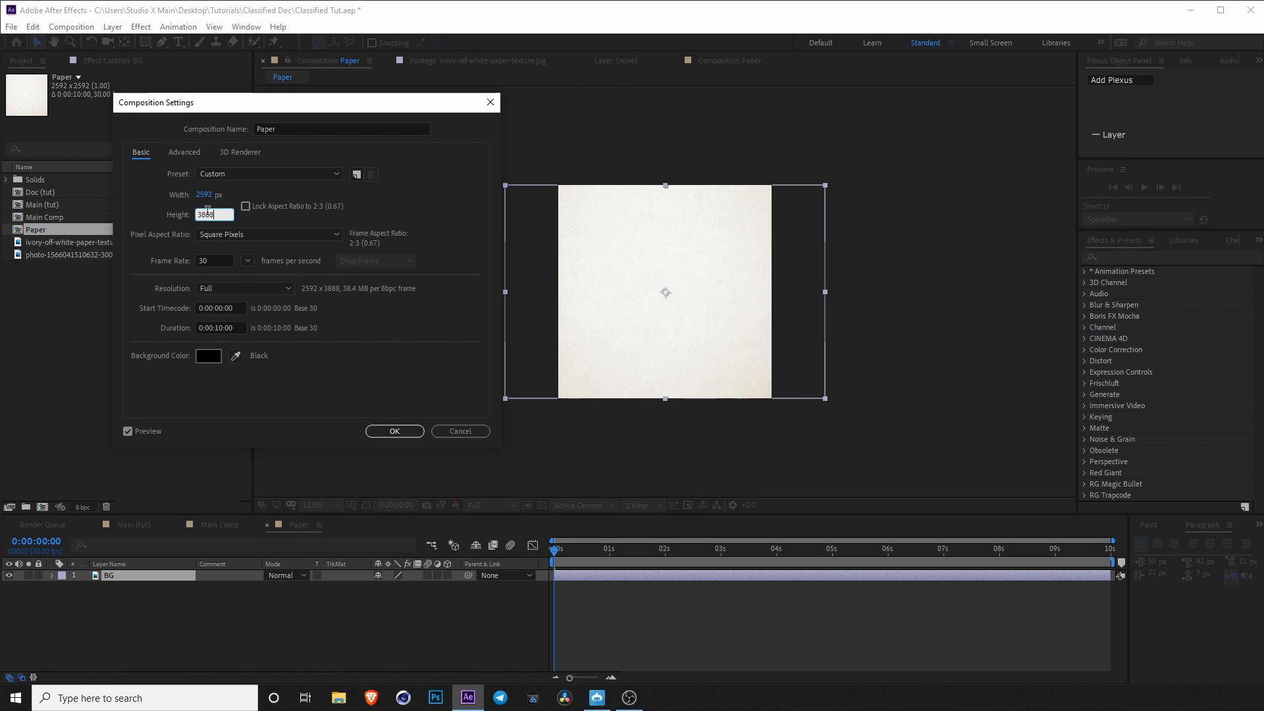
click(395, 431)
Rotate the BG layer 90° so that the texture fills the portrait page.
key(r)
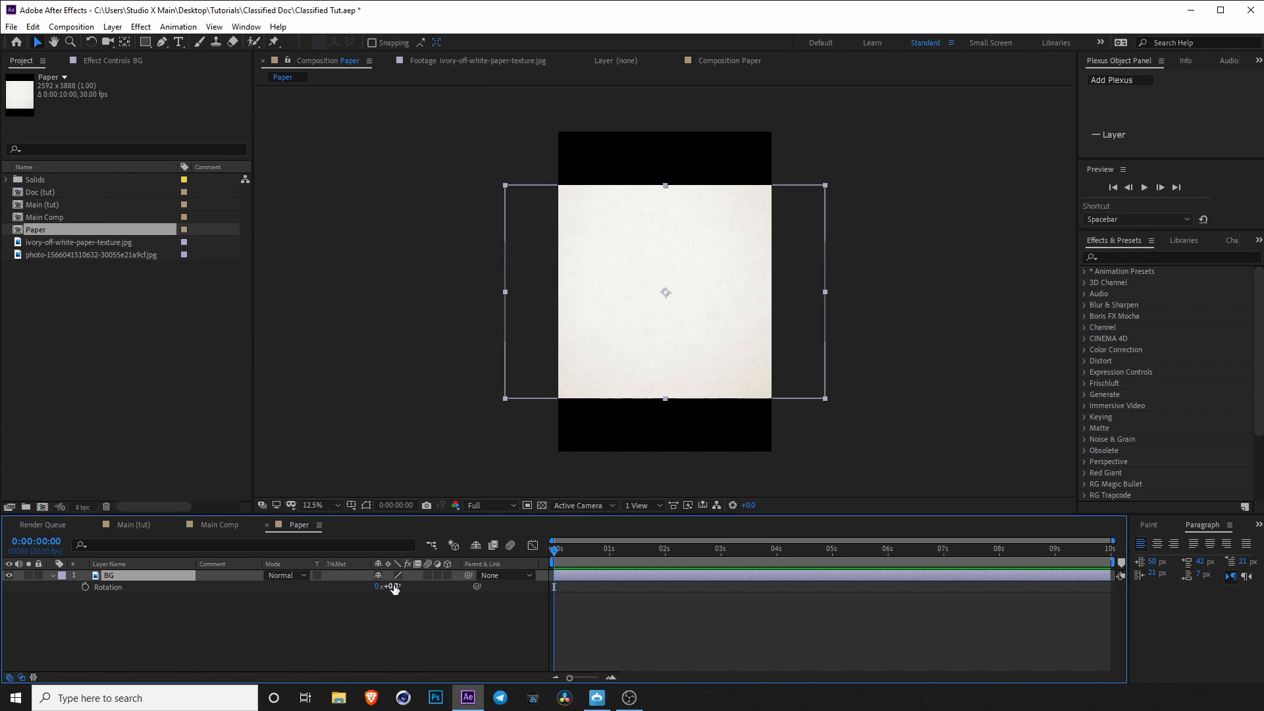
click(394, 588)
text(90)
key(Return)
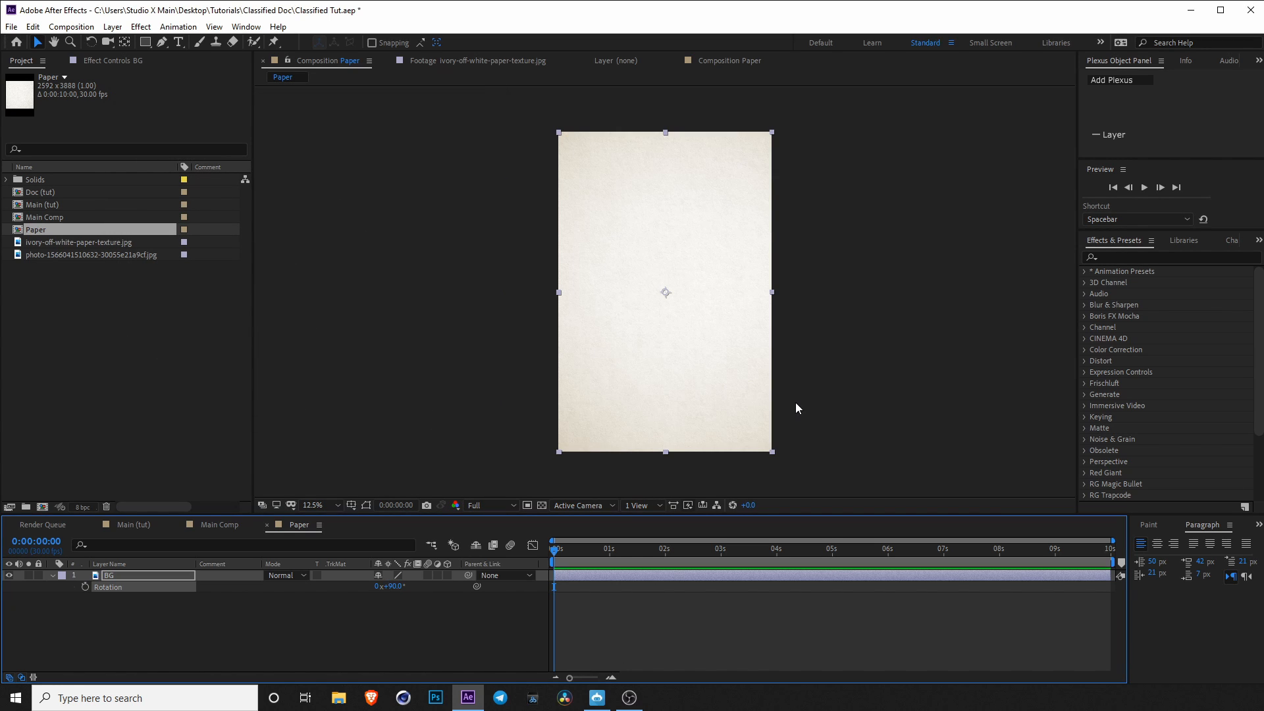
key(period)
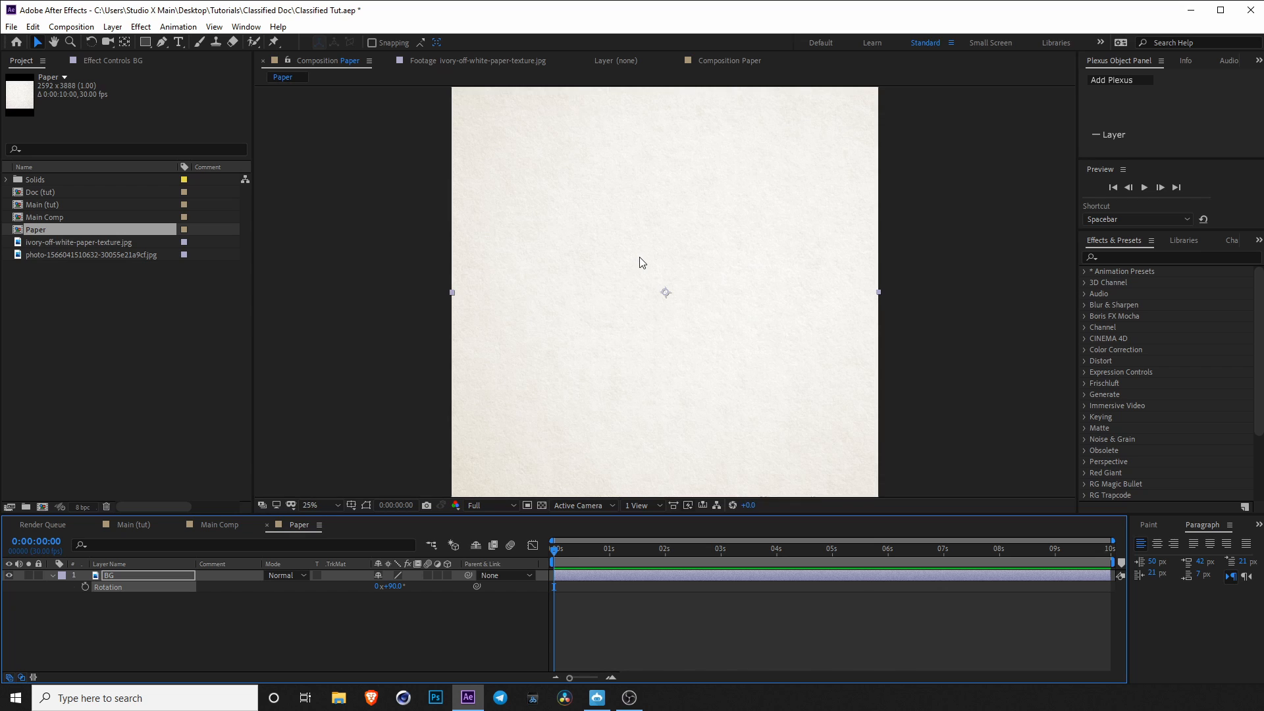
key(comma)
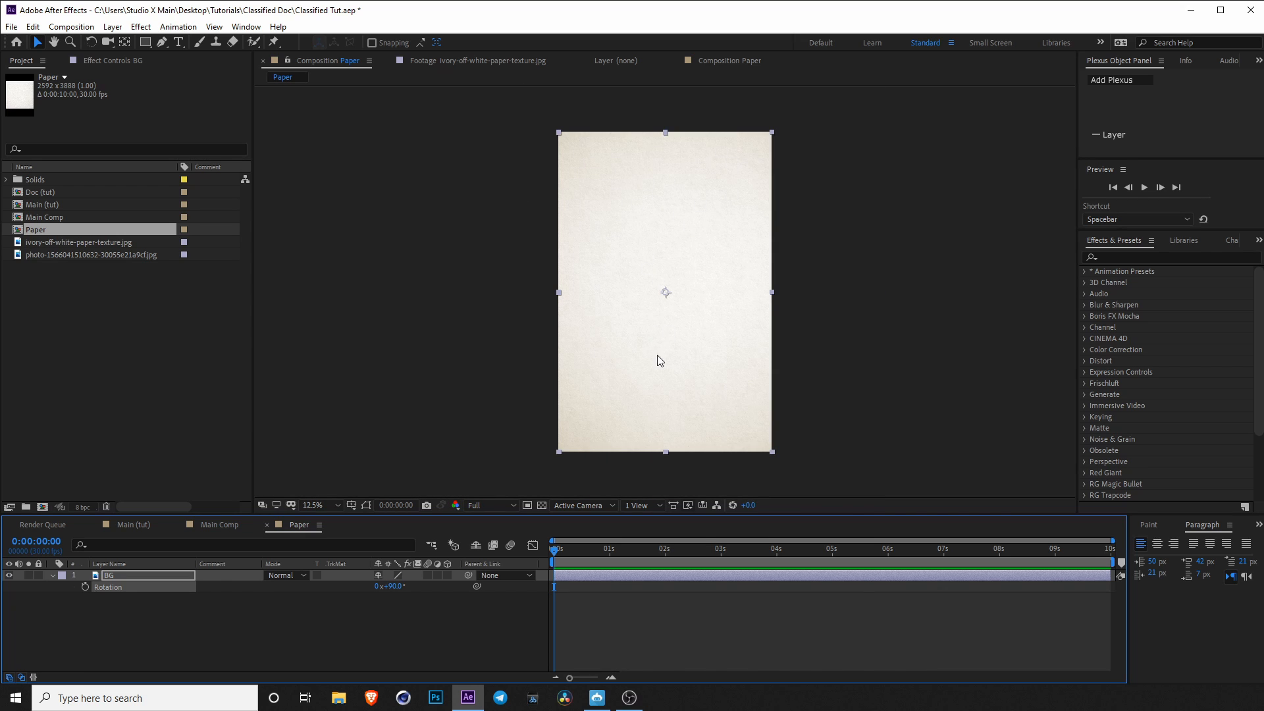
Draw a paragraph text box on the paper, starting below the top margin and spanning most of the page width.
click(626, 620)
scroll(622, 254, up, 1)
key(space)
mouse_move(616, 195)
mouse_down()
mouse_move(621, 285)
mouse_move(601, 285)
mouse_move(605, 210)
mouse_up()
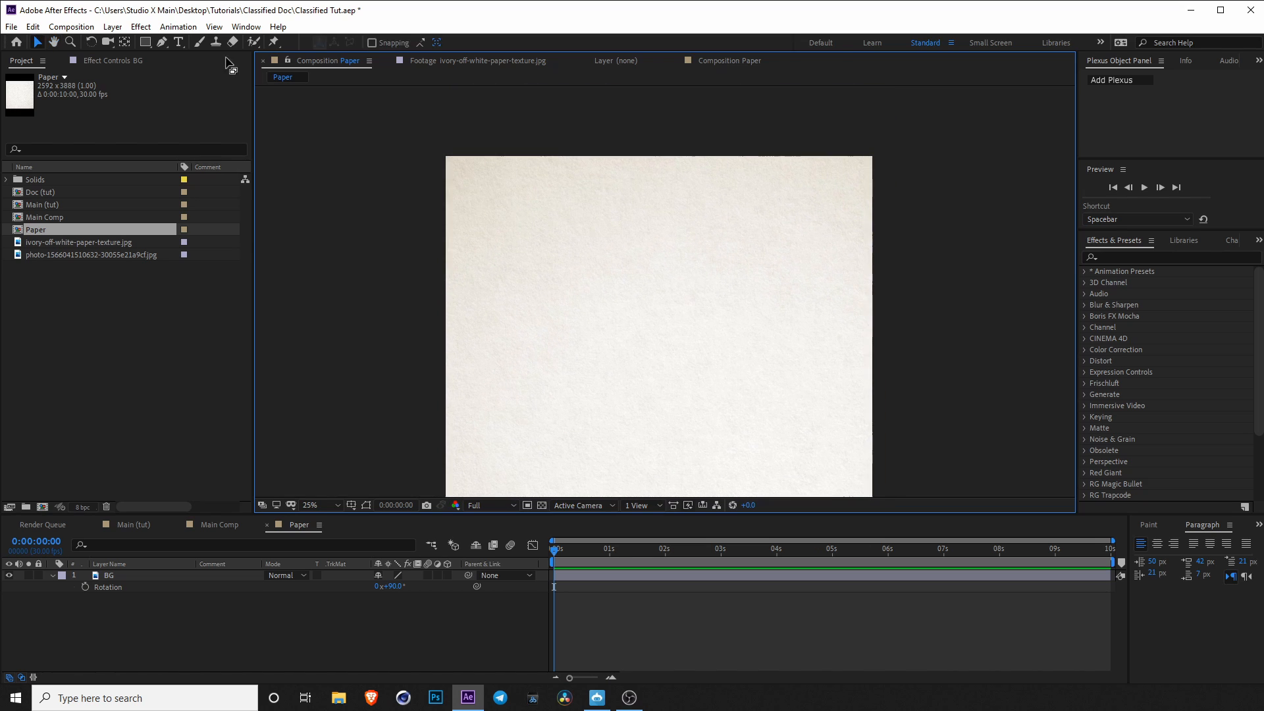
click(179, 44)
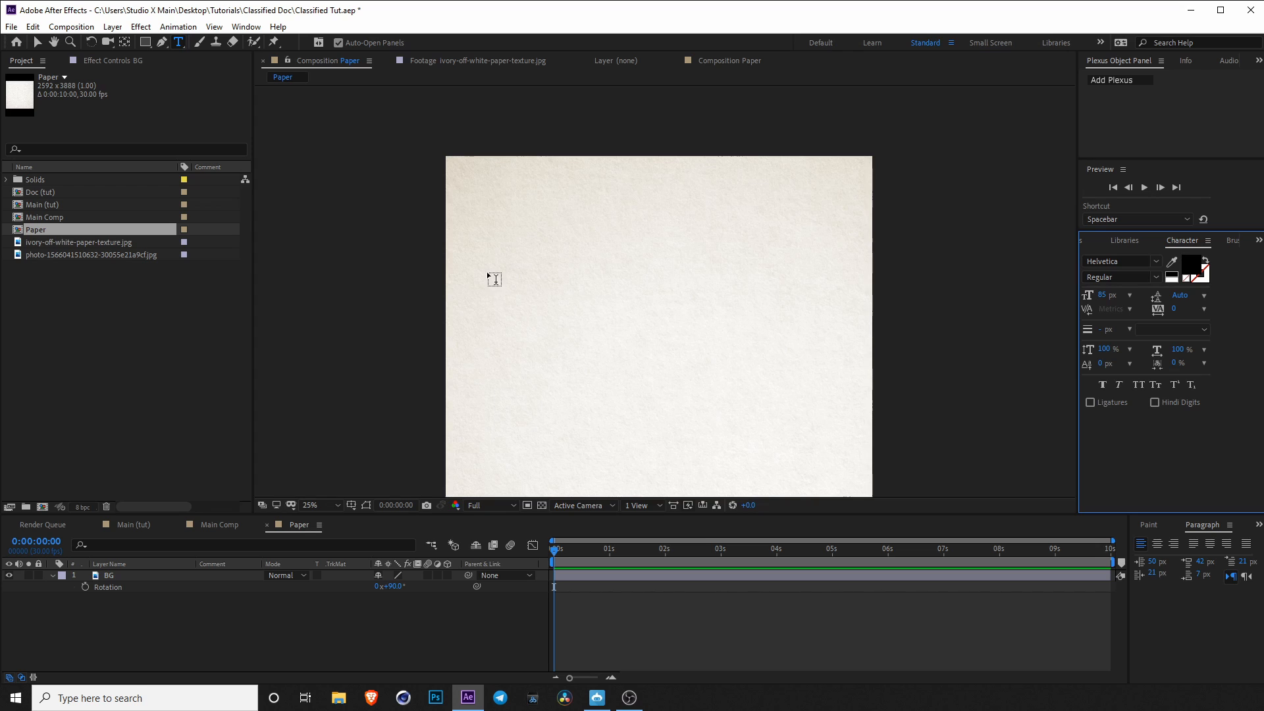
drag(481, 260, 836, 316)
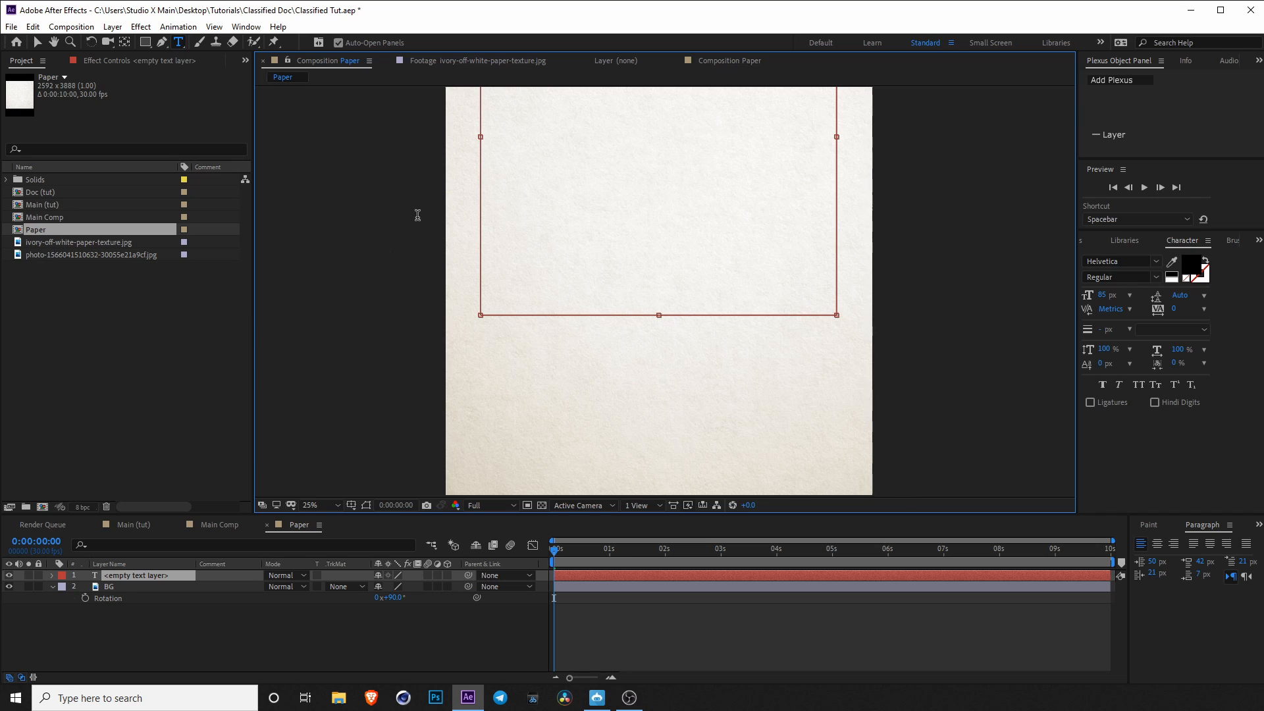
drag(661, 213, 652, 421)
double_click(131, 576)
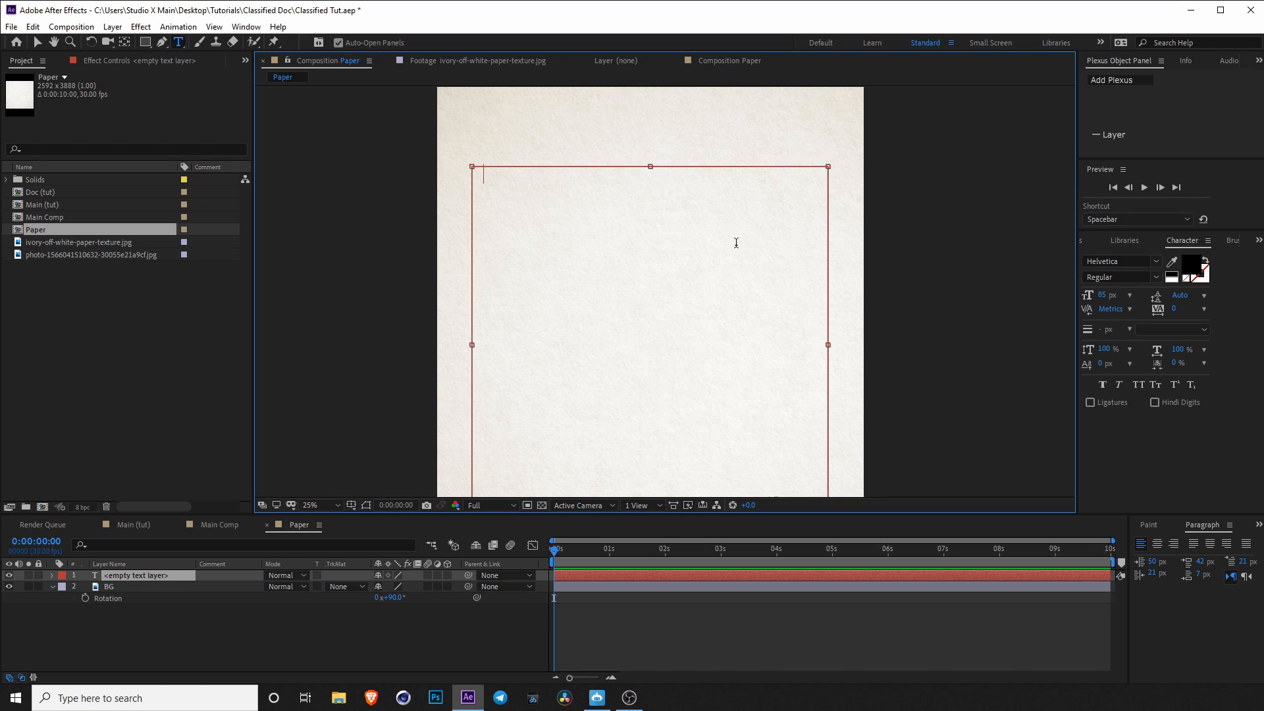
Copy all of the Elon Musk biography text from the text layer in the Doc (tut) composition.
click(132, 525)
double_click(125, 621)
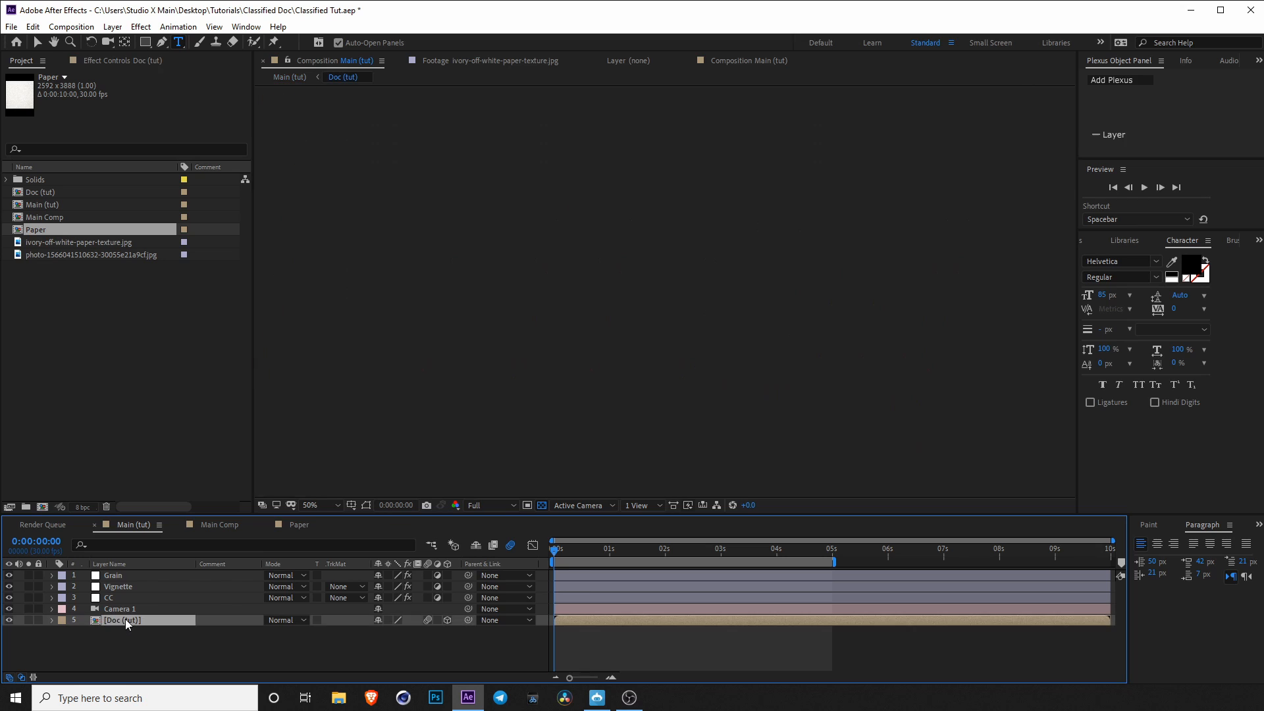
scroll(148, 624, down, 3)
double_click(145, 592)
key(ctrl+c)
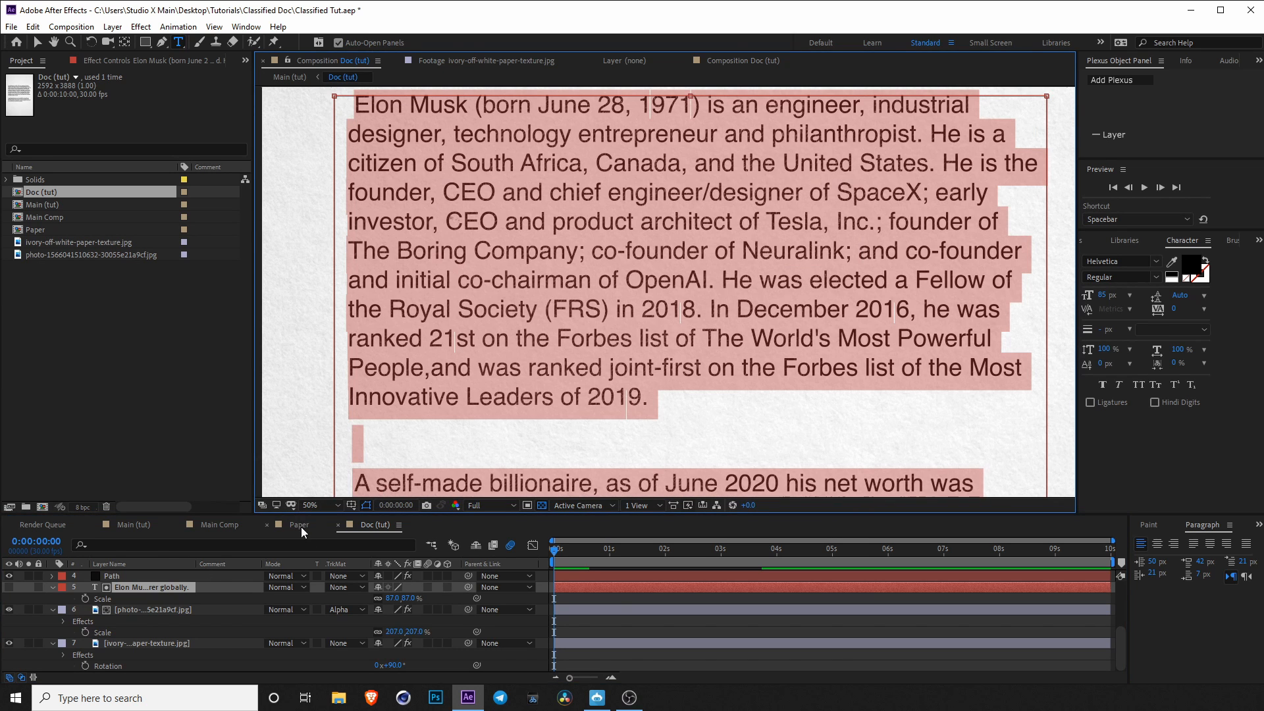
Paste the copied biography text into the empty text layer of the Paper composition.
click(300, 525)
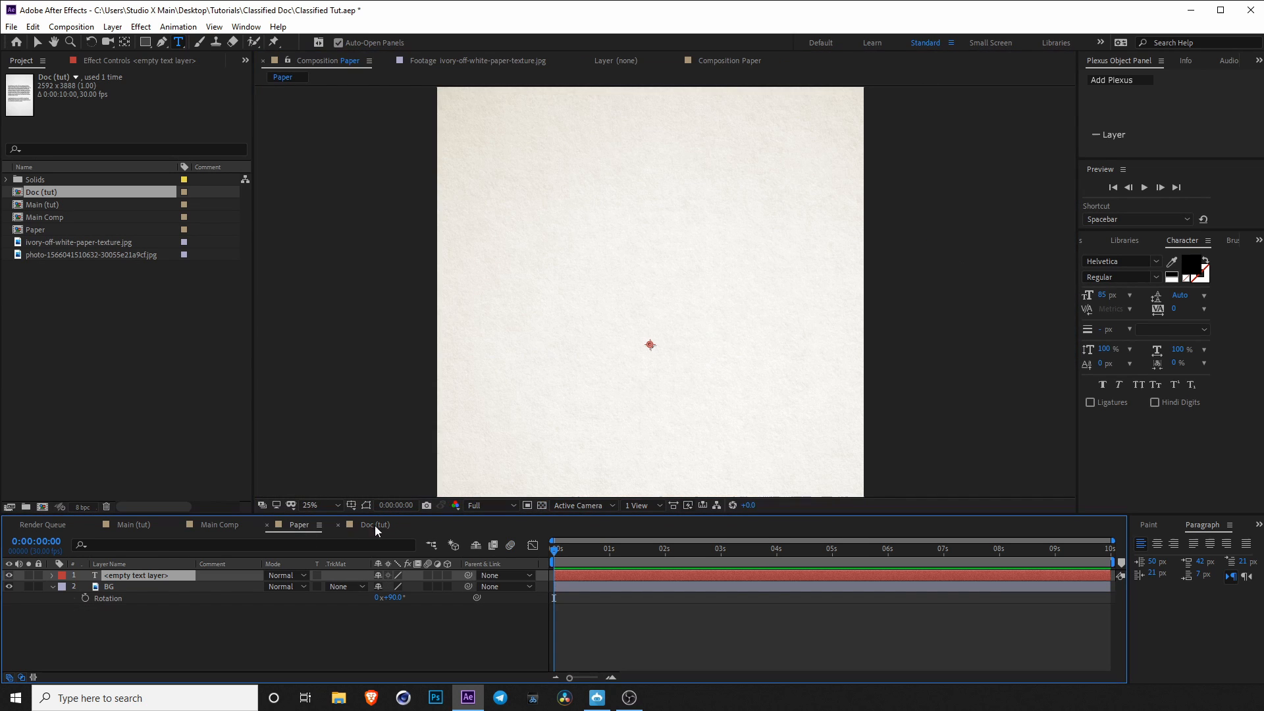
double_click(138, 577)
key(ctrl+v)
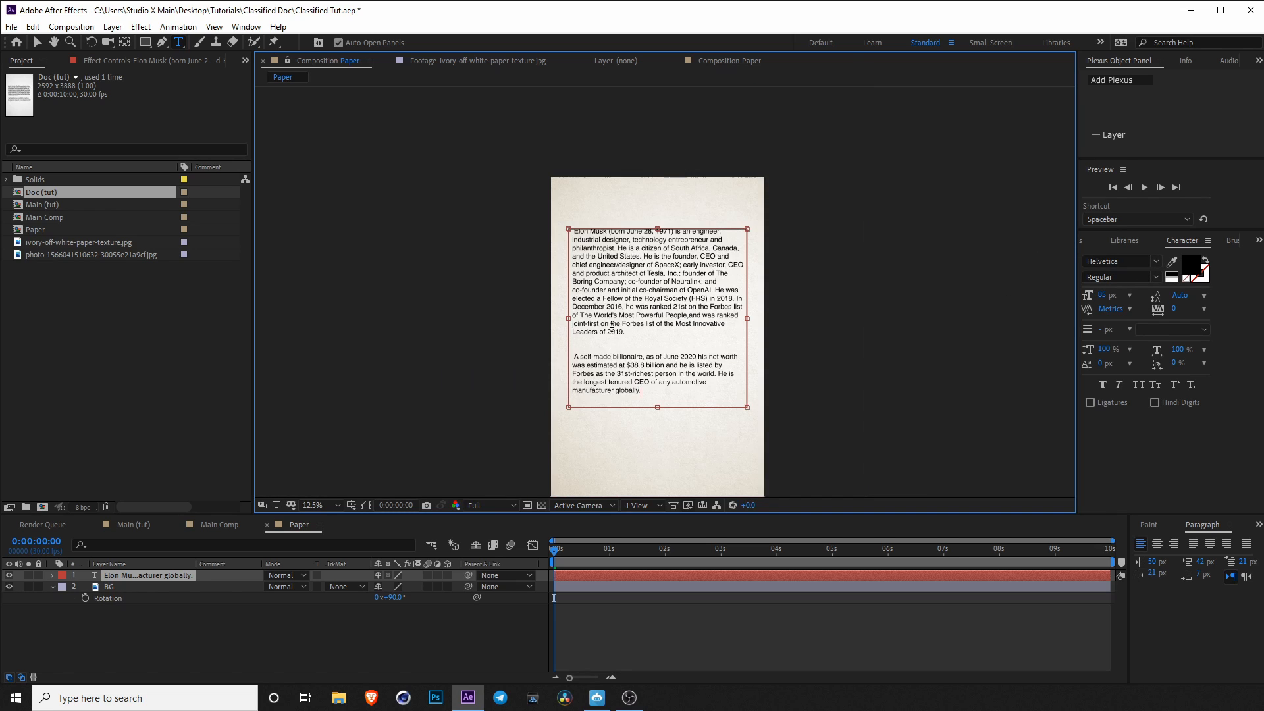
click(38, 42)
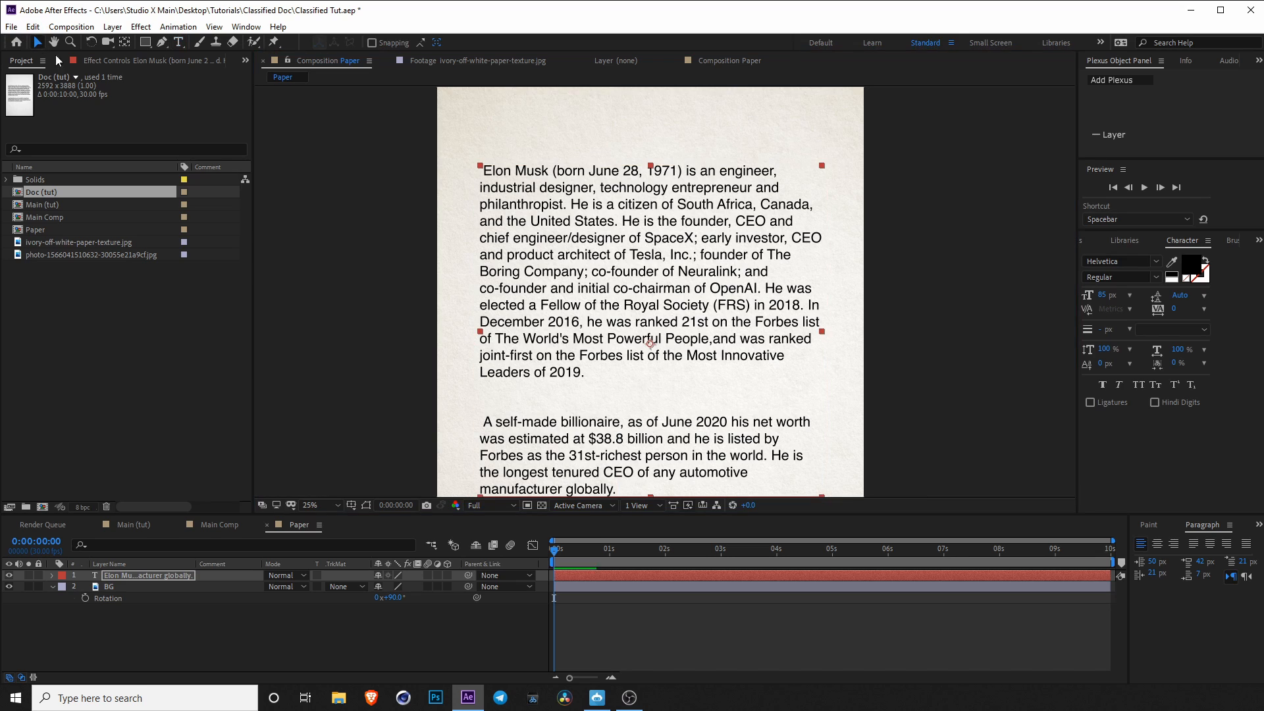
Scale the biography text layer to 84% so that it has wider margins on the page.
drag(645, 248, 647, 274)
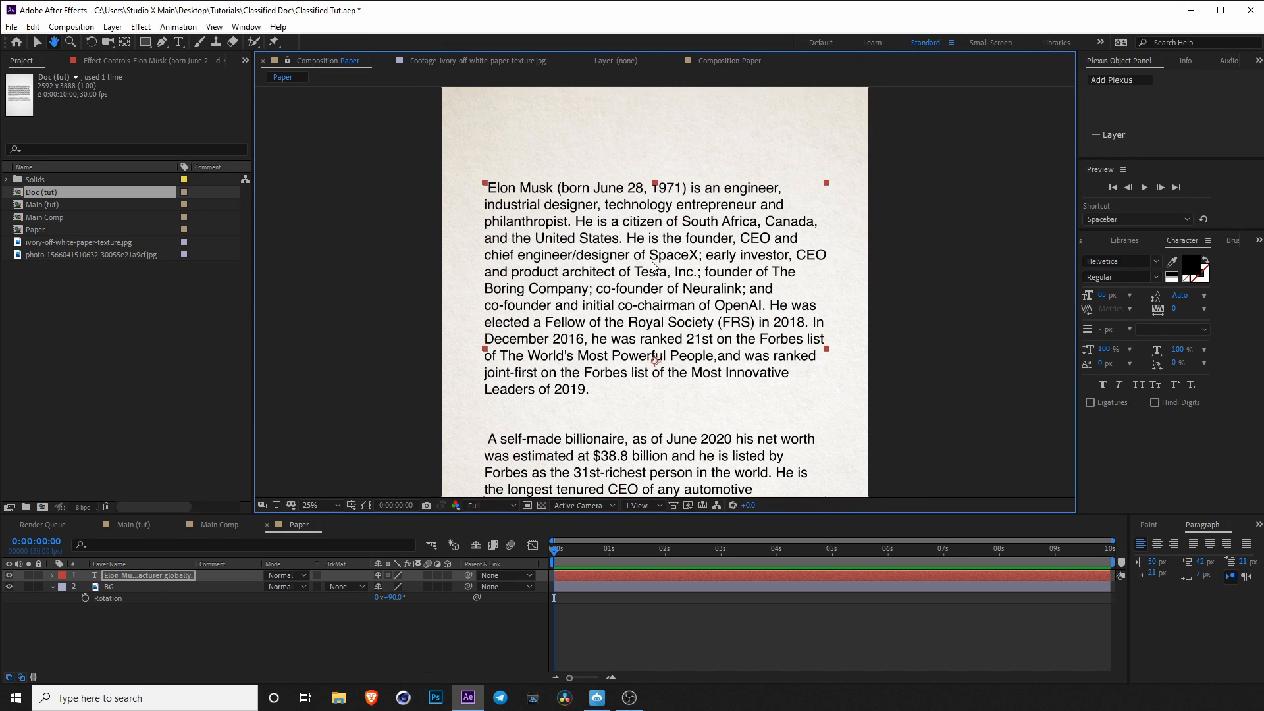
scroll(653, 264, down, 1)
drag(686, 314, 673, 286)
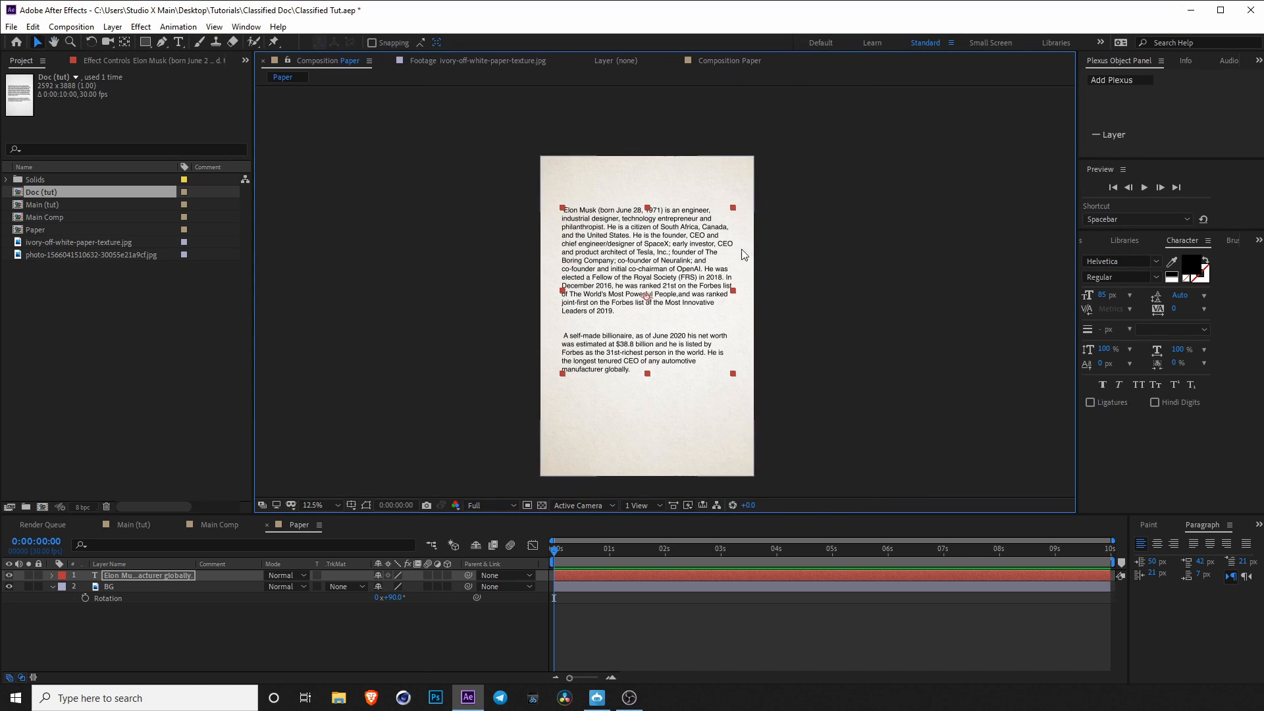
click(132, 577)
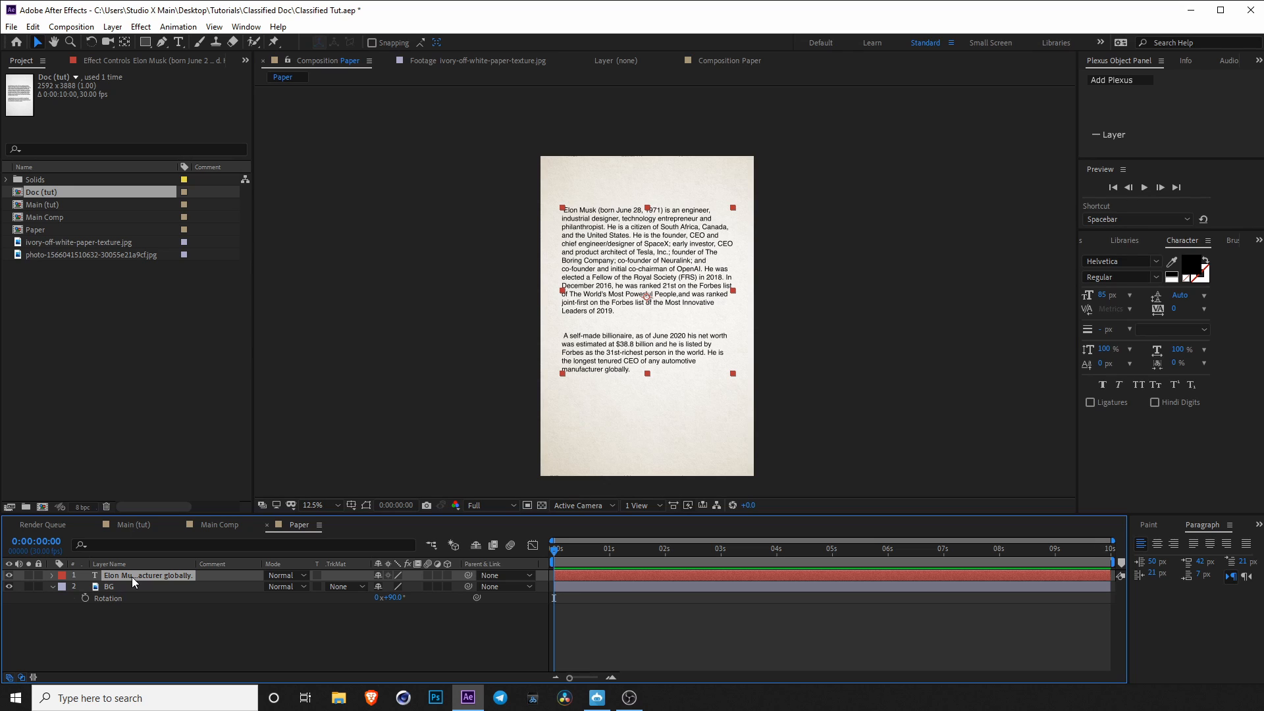
key(s)
drag(414, 586, 405, 587)
click(579, 629)
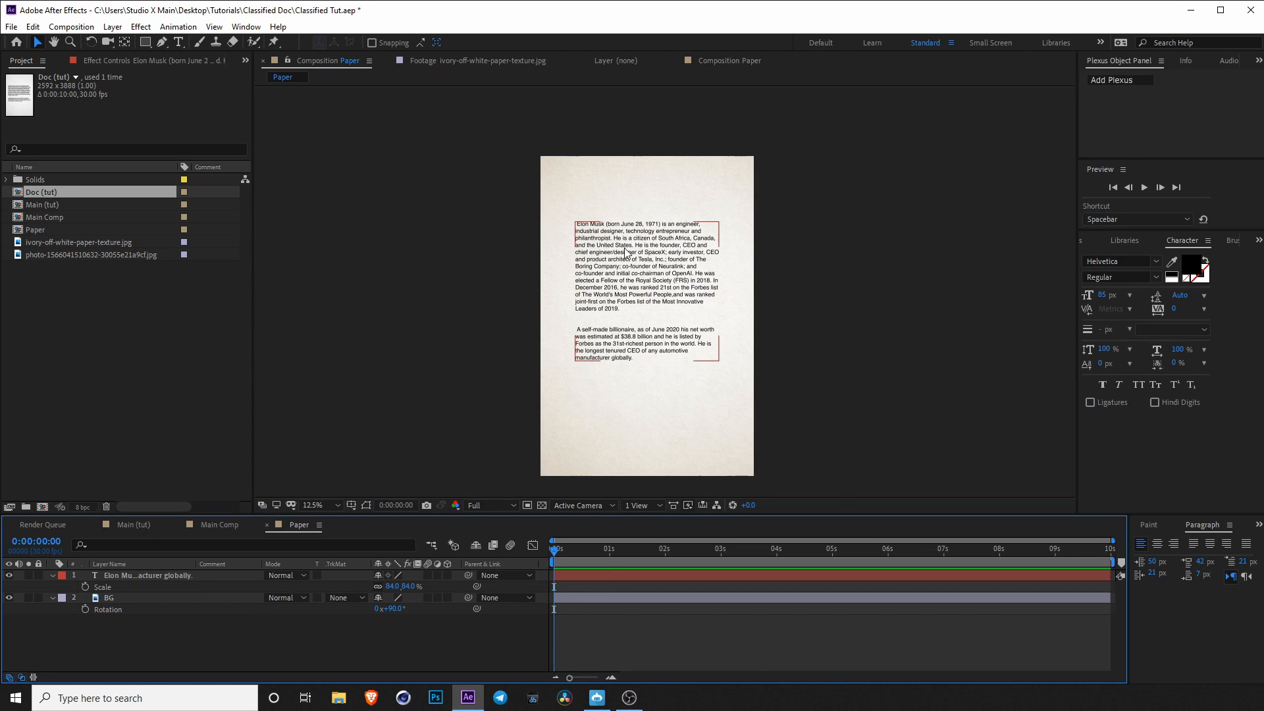
scroll(624, 248, up, 1)
drag(574, 200, 601, 217)
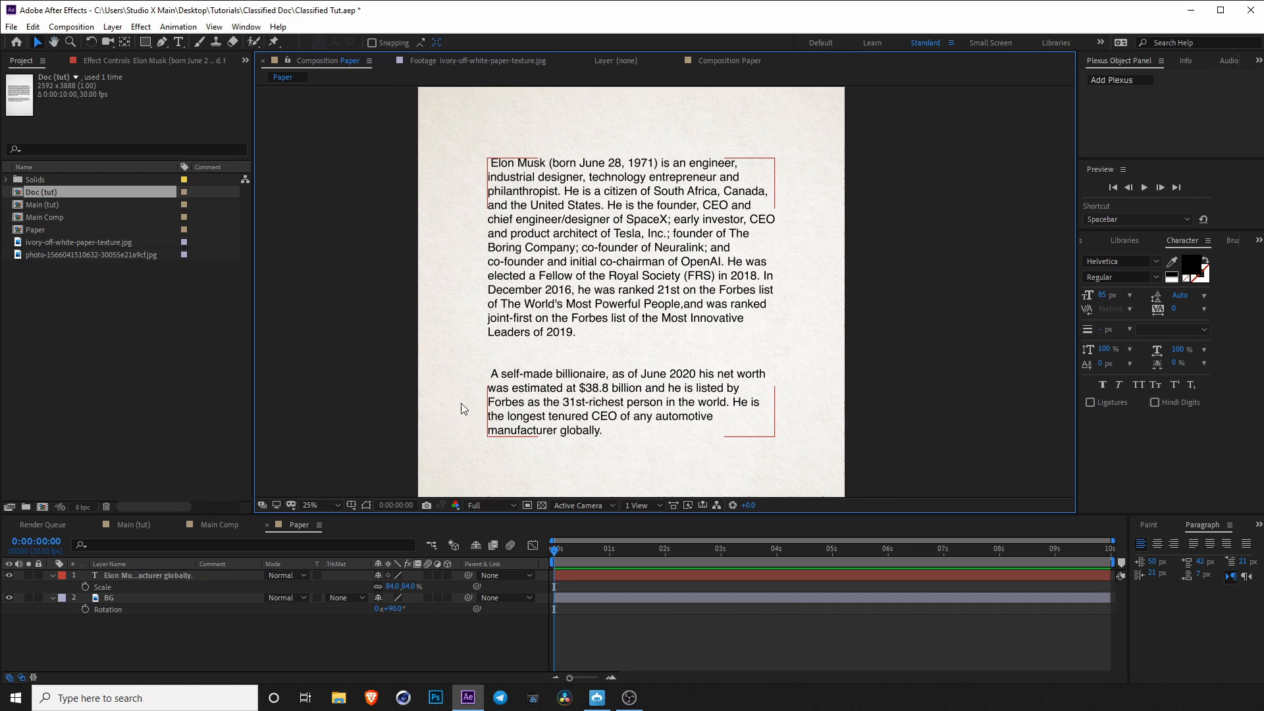
Add the Paper composition to Main Comp as a layer and turn it into a 3D layer.
click(219, 524)
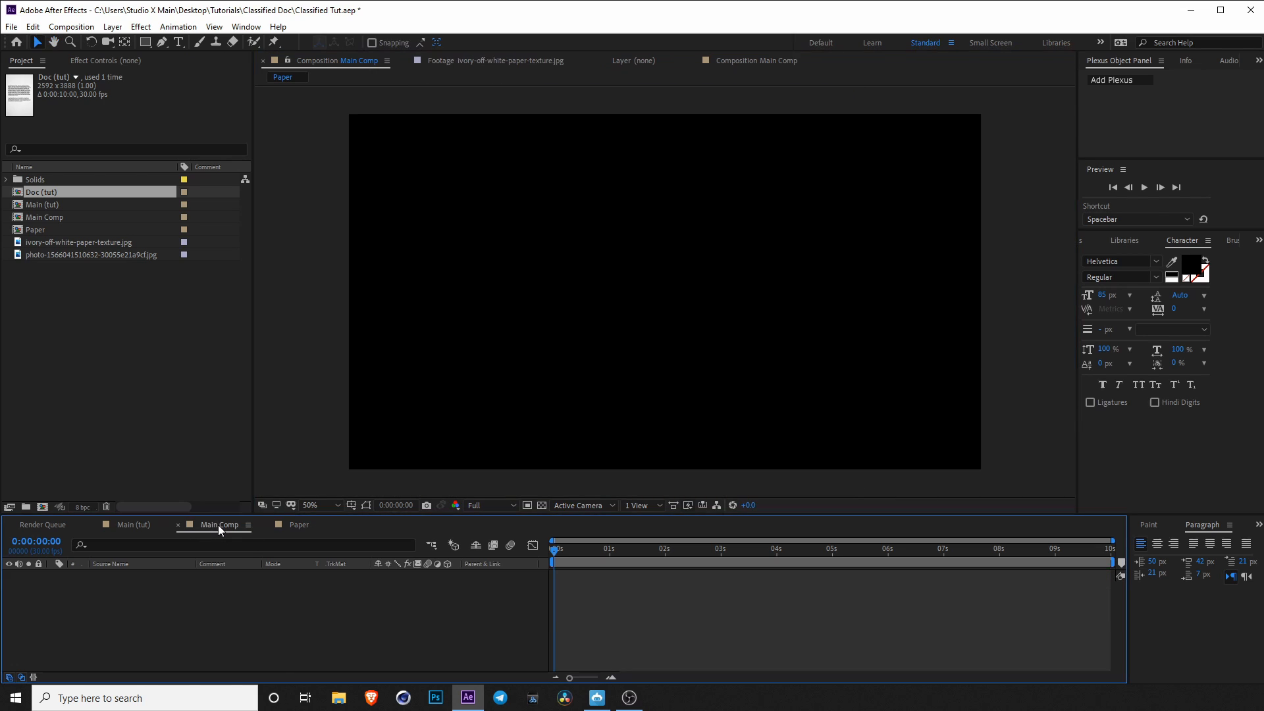
click(93, 524)
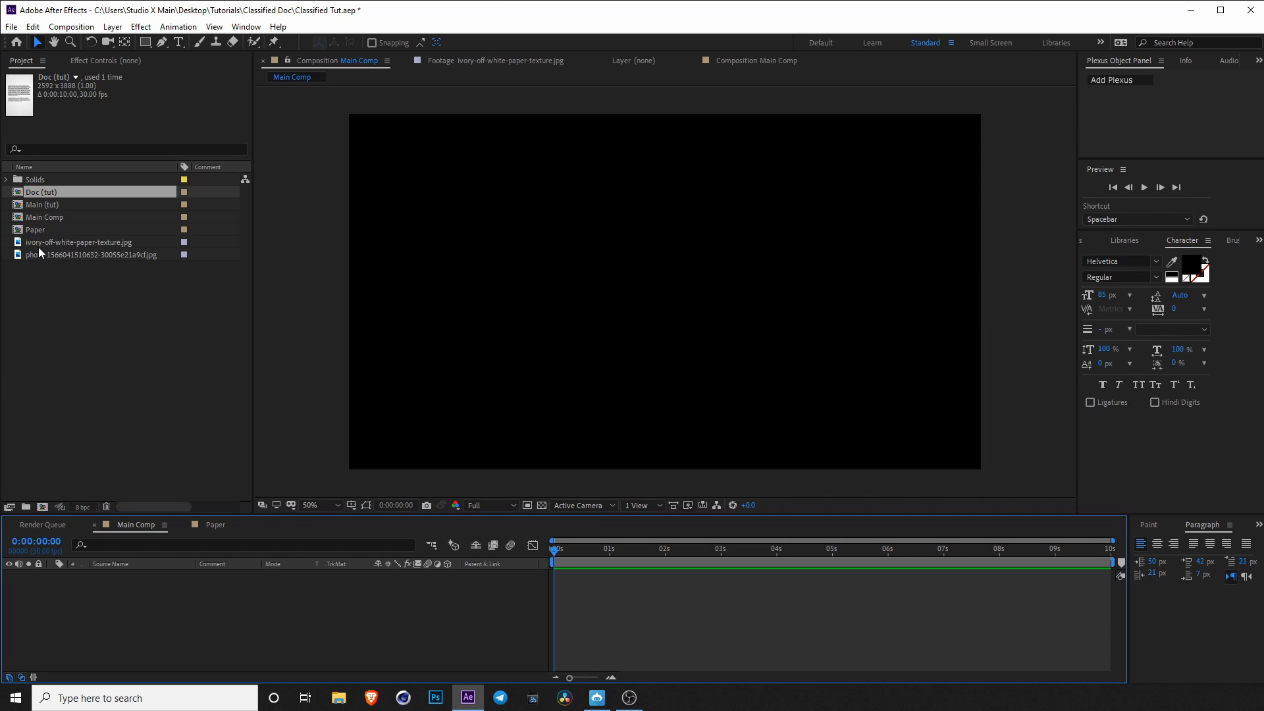
drag(36, 232, 81, 592)
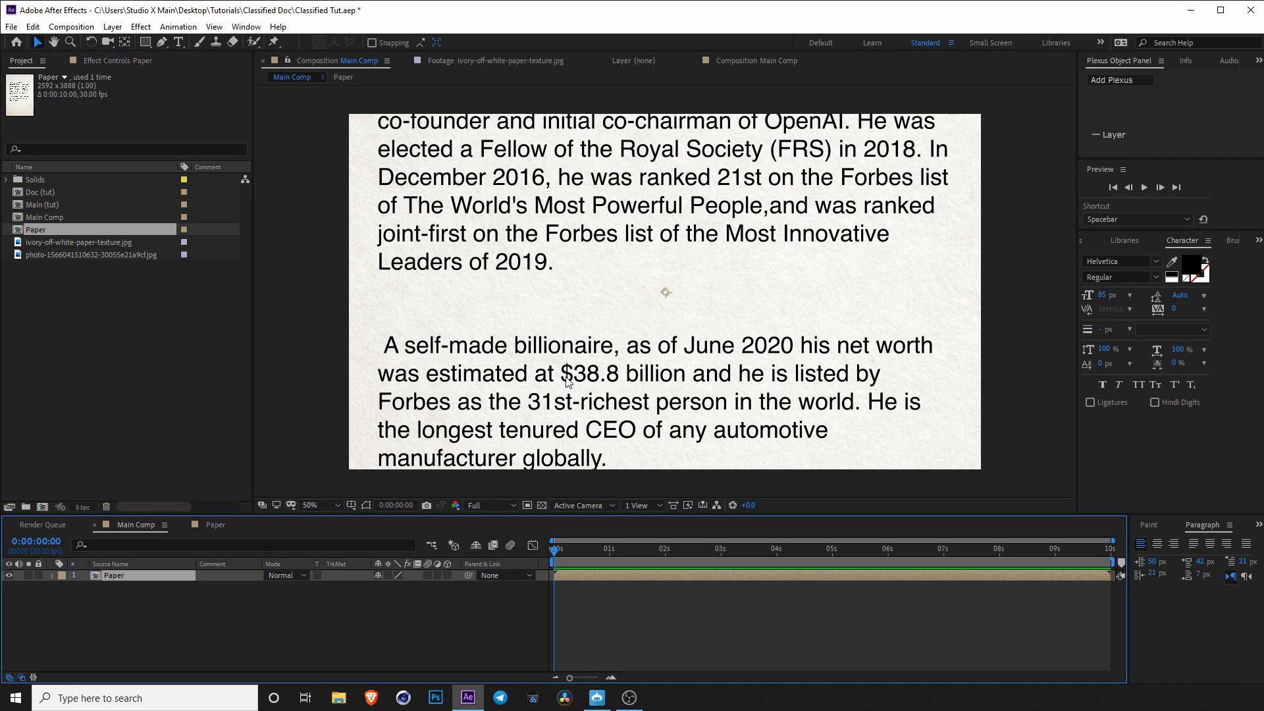
key(comma)
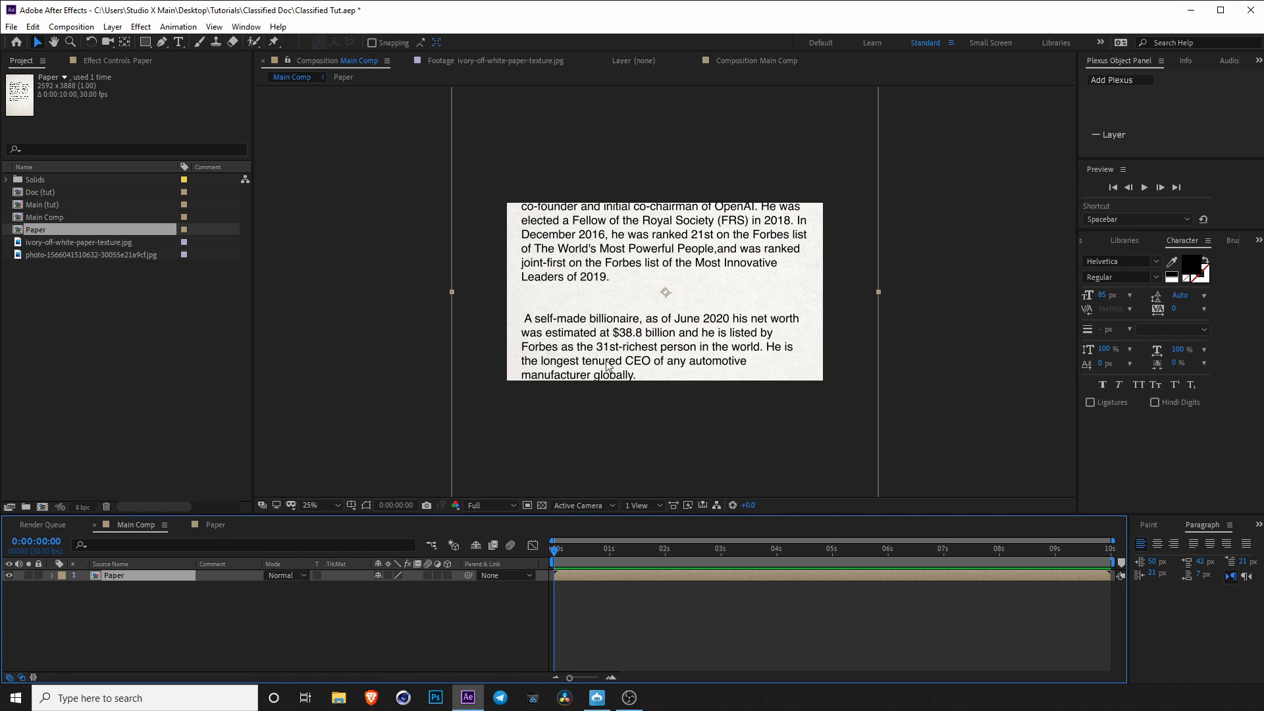
click(448, 575)
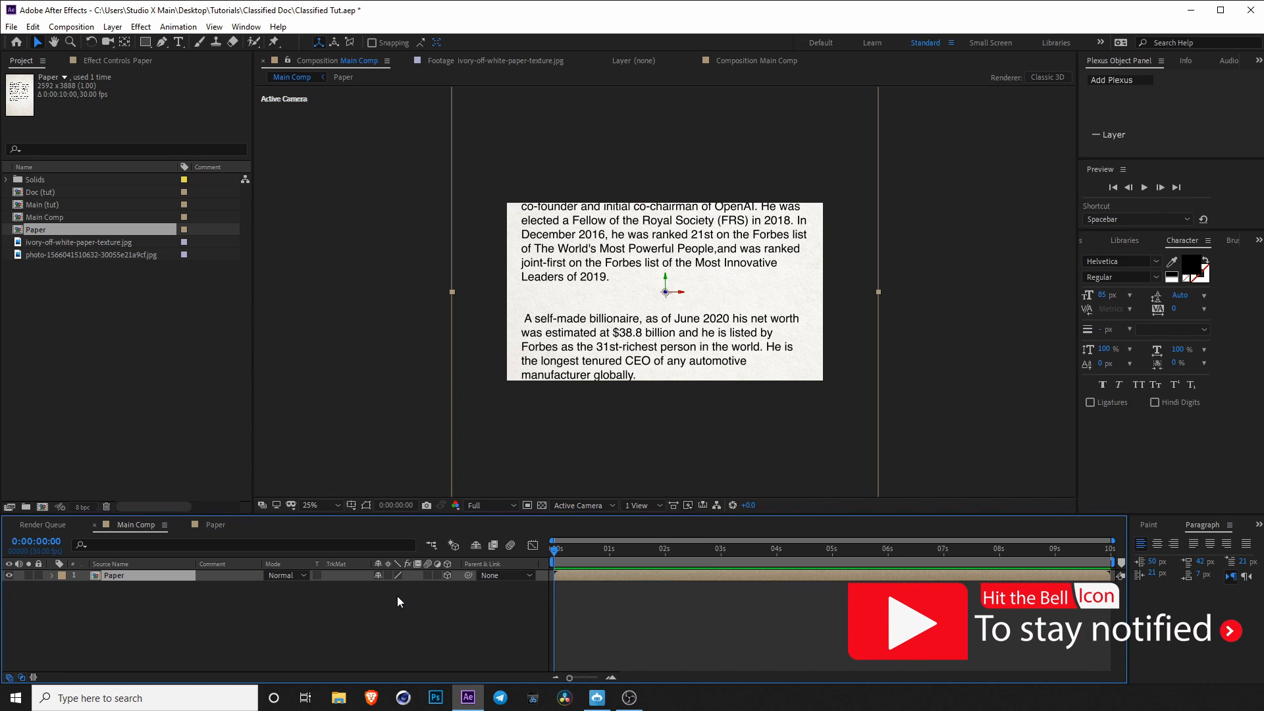
Create a two-node camera in Main Comp with Depth of Field enabled.
right_click(153, 597)
mouse_move(210, 453)
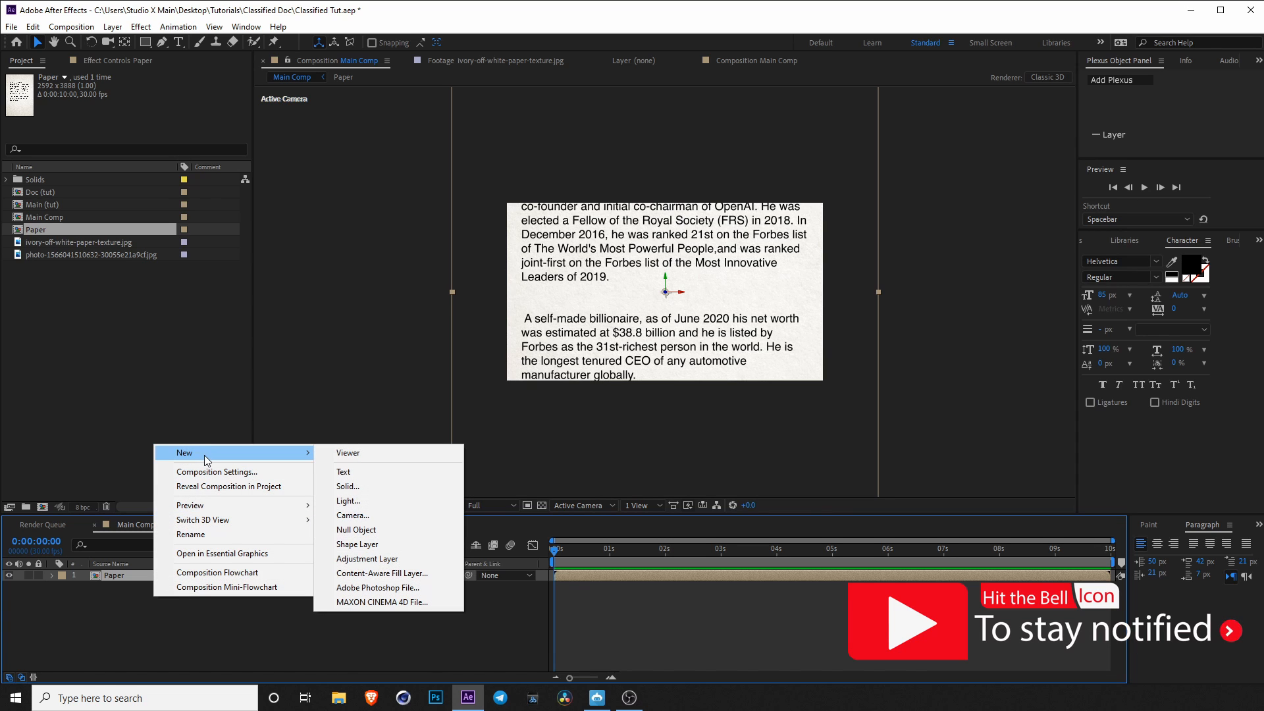
click(379, 517)
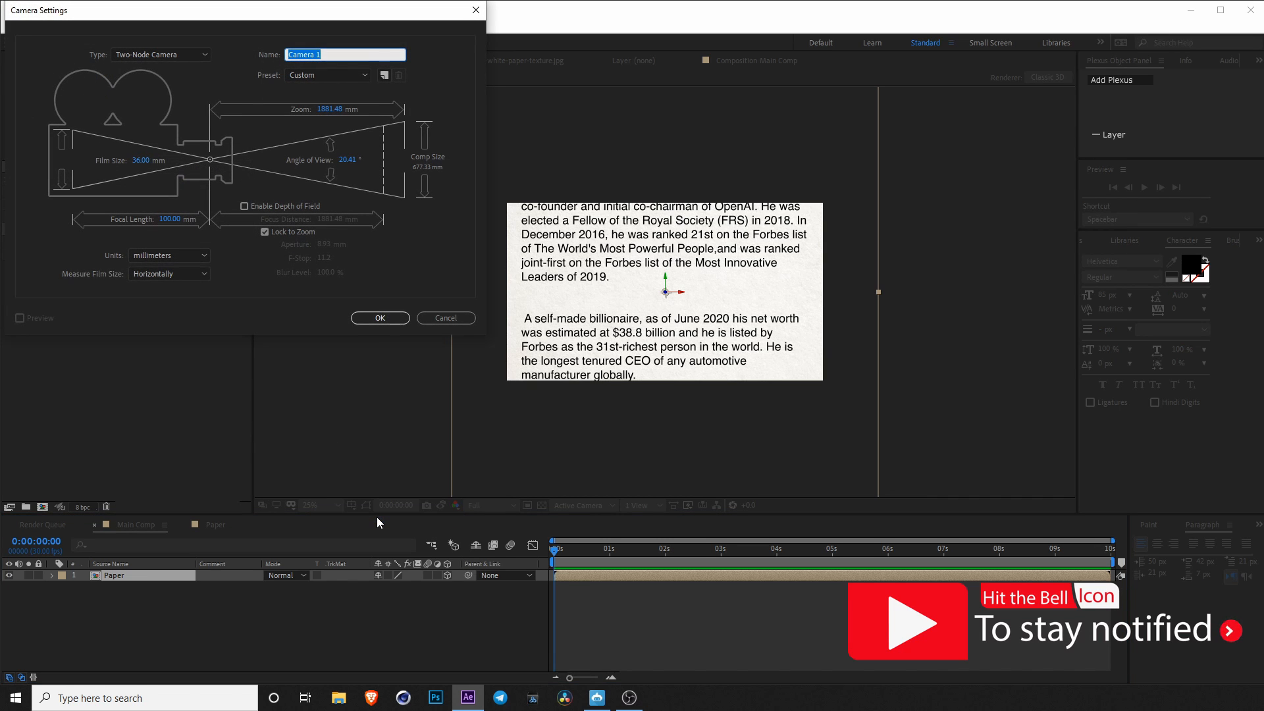
click(277, 206)
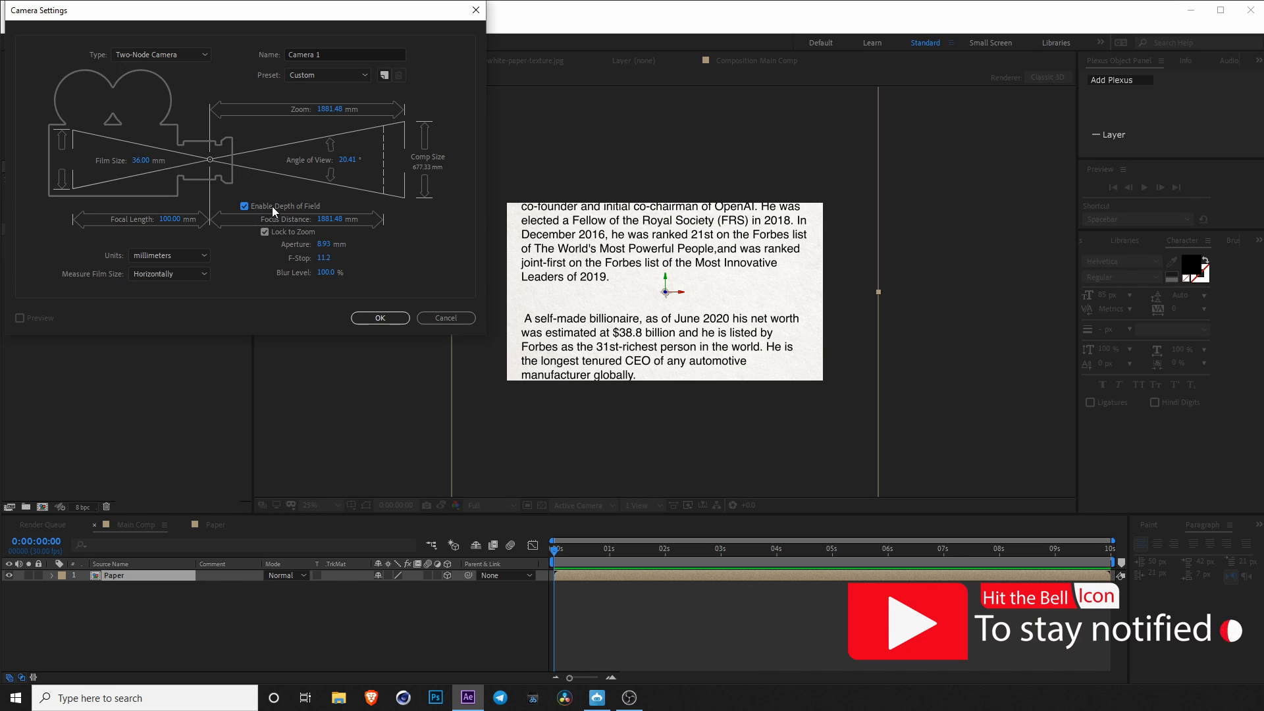
click(380, 318)
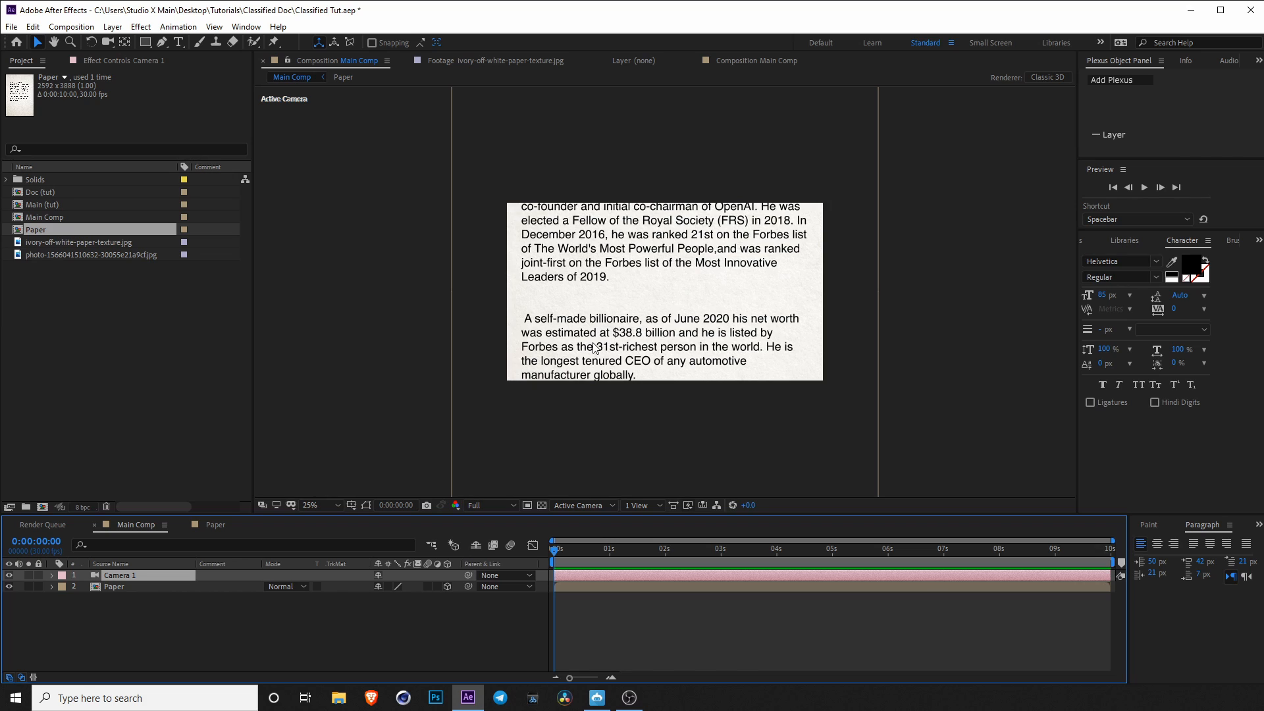
Try moving Camera 1 with the Unified Camera tool and undo the changes.
click(108, 43)
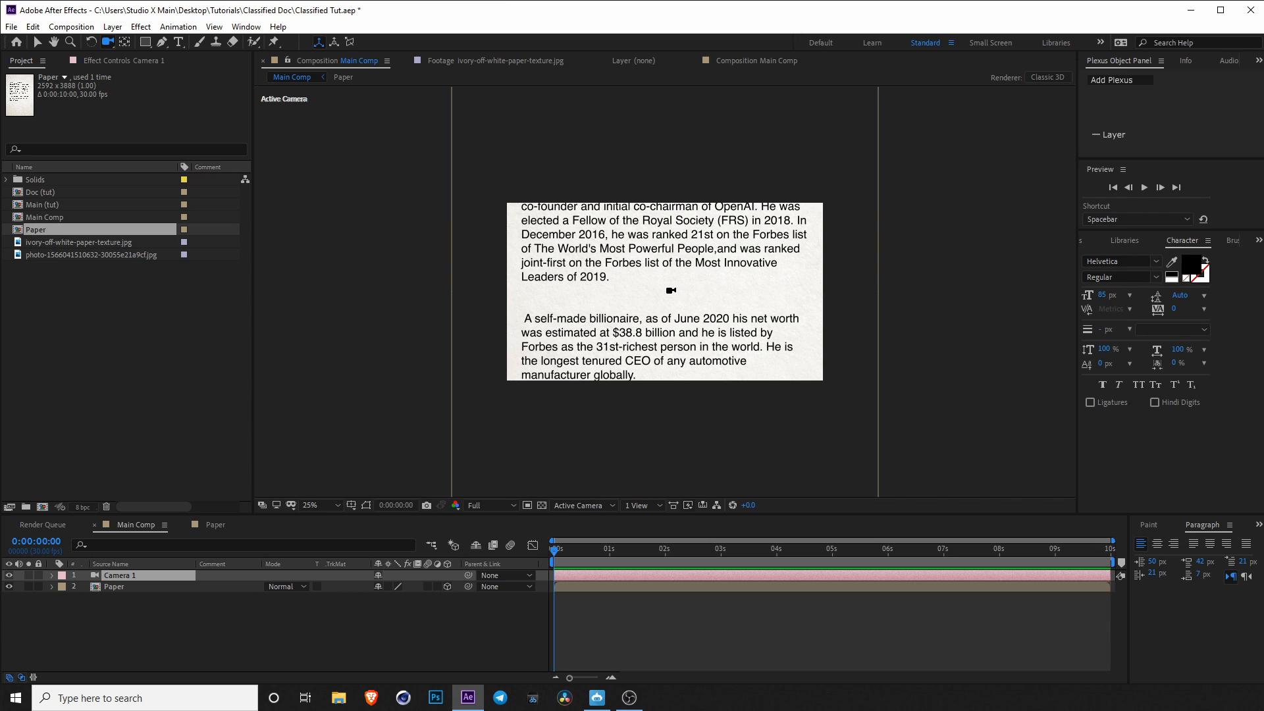
drag(664, 295, 527, 299)
key(ctrl+z)
key(ctrl+z)
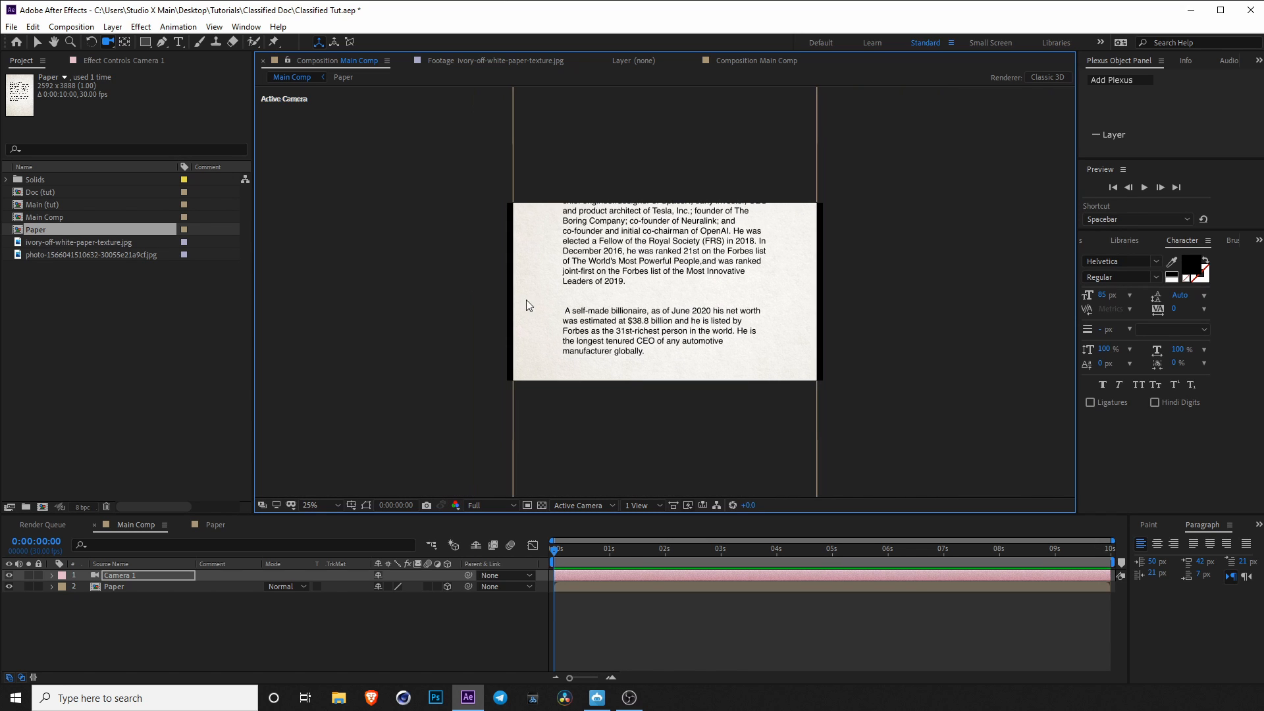
mouse_move(669, 286)
mouse_down()
mouse_move(700, 357)
mouse_move(615, 386)
mouse_move(688, 357)
mouse_move(666, 431)
mouse_move(669, 361)
mouse_move(691, 350)
mouse_move(670, 383)
mouse_move(670, 284)
mouse_up()
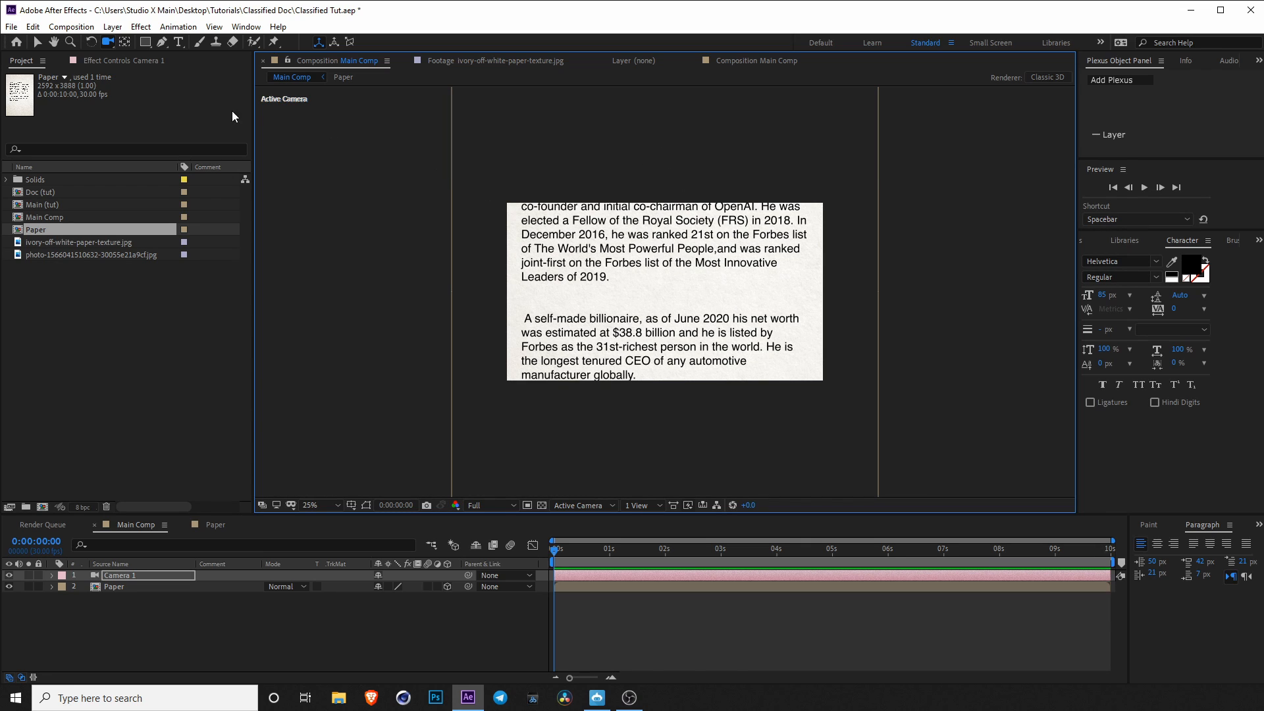
Try shifting Camera 1 sideways with the Track XY Camera tool.
click(108, 42)
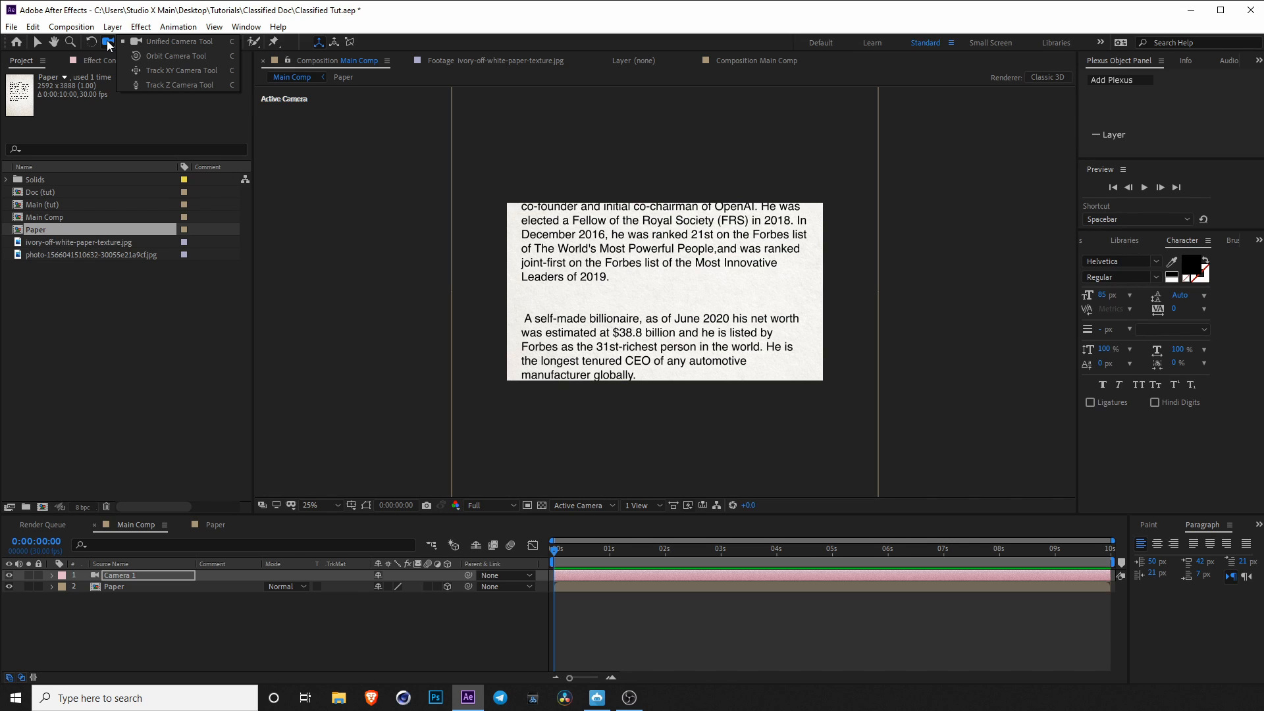
click(189, 70)
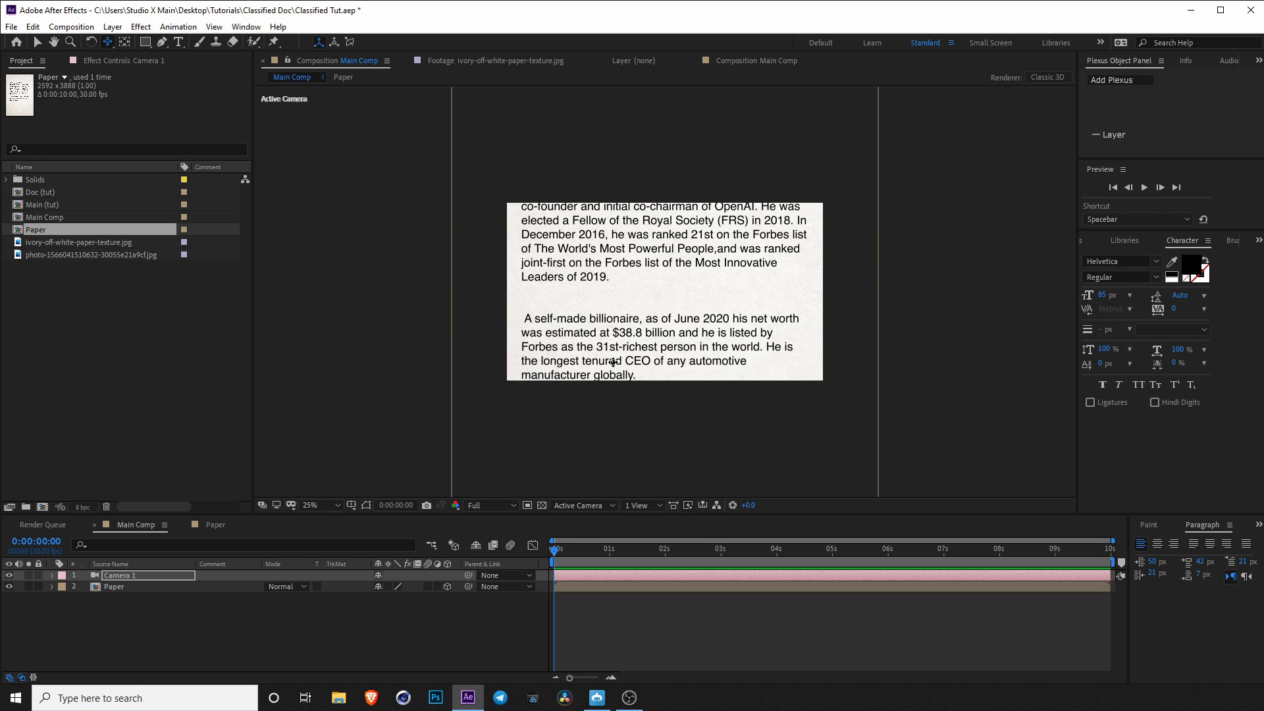
drag(662, 280, 603, 288)
Frame the first biography paragraph in a close, tilted perspective by moving Camera 1 with the Unified Camera tool.
click(108, 43)
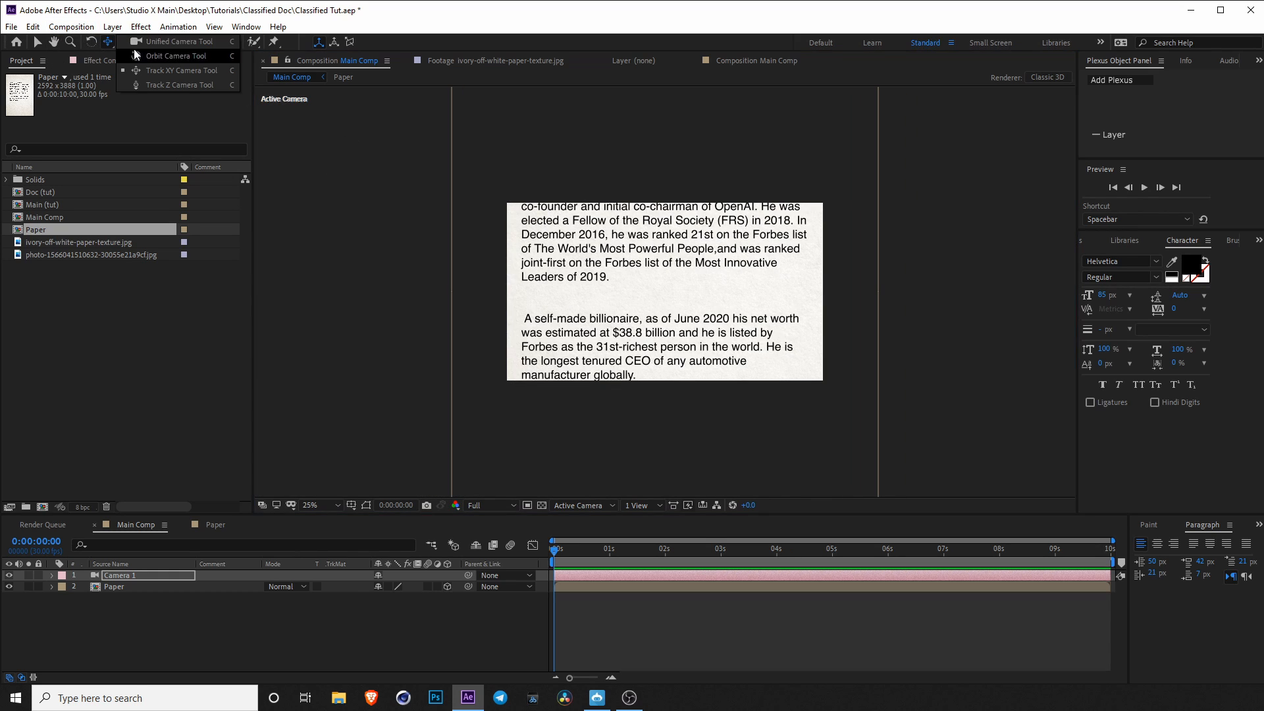
click(163, 43)
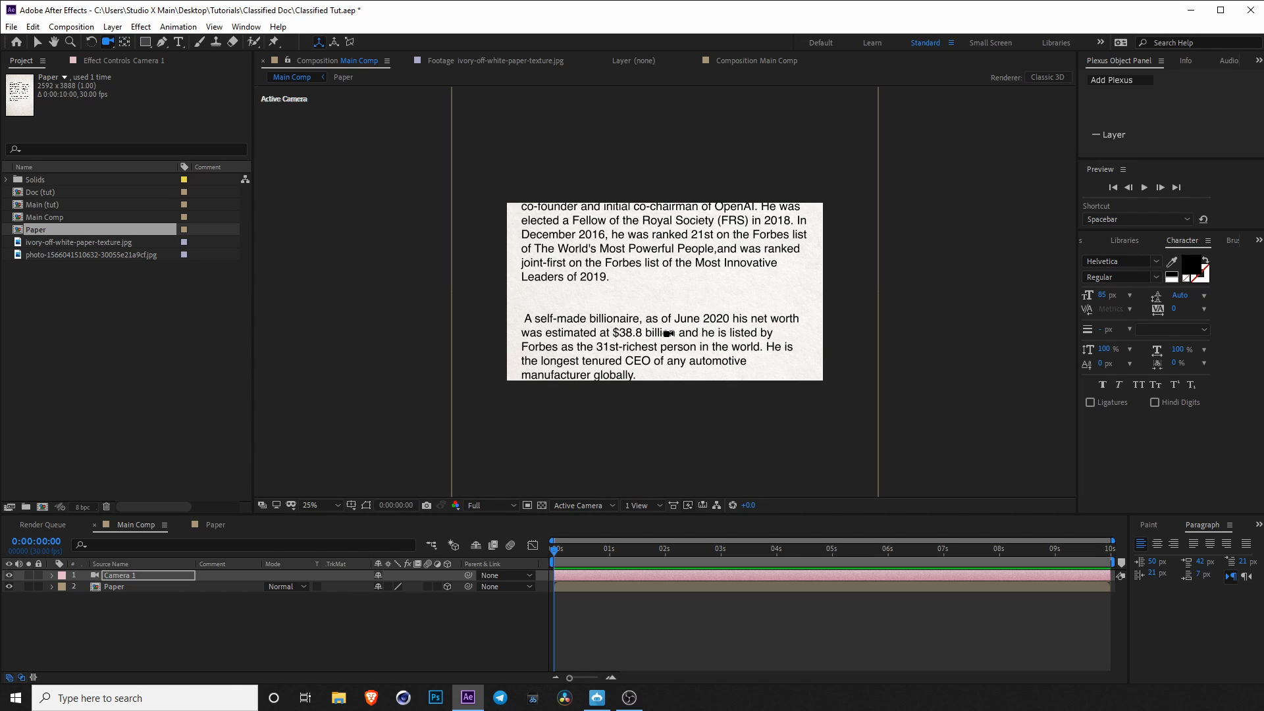
drag(622, 336, 634, 319)
drag(621, 305, 677, 311)
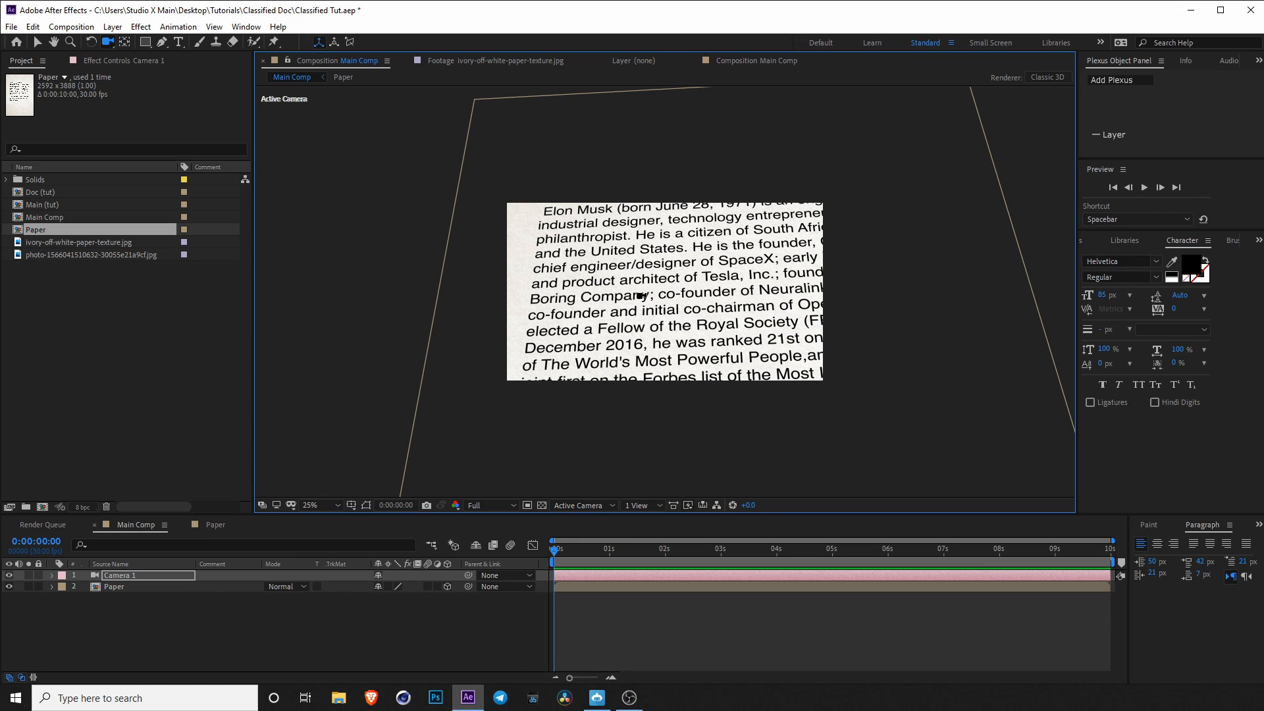
mouse_move(648, 298)
mouse_down()
mouse_move(650, 312)
mouse_move(650, 296)
mouse_up()
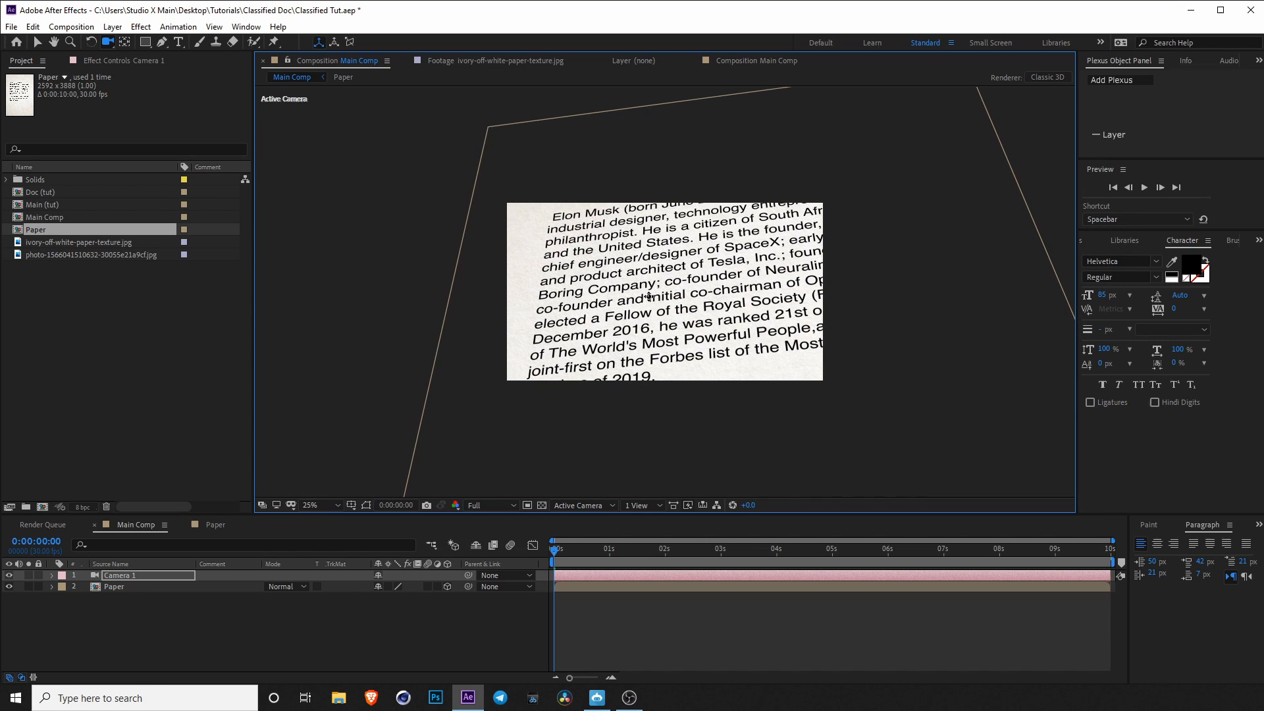
Set keyframes at 0 seconds for all of Camera 1's transform properties, from Point of Interest to Z Rotation.
click(135, 576)
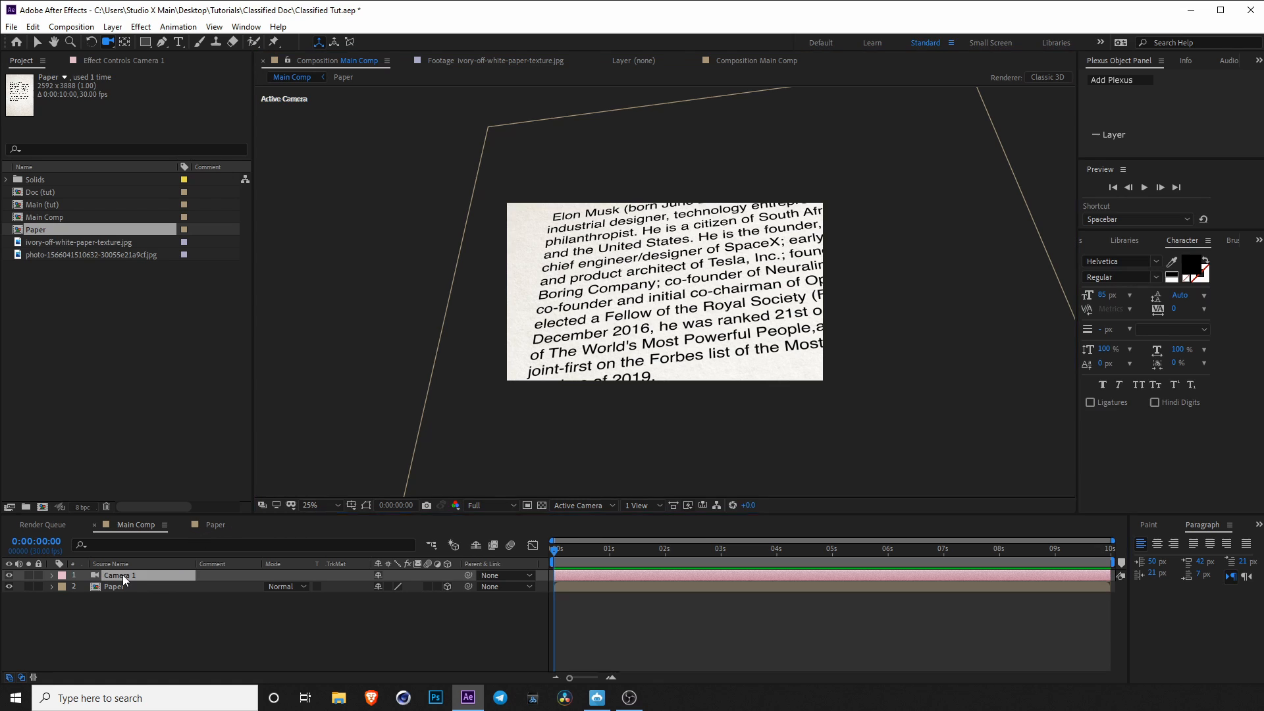
click(53, 575)
click(63, 587)
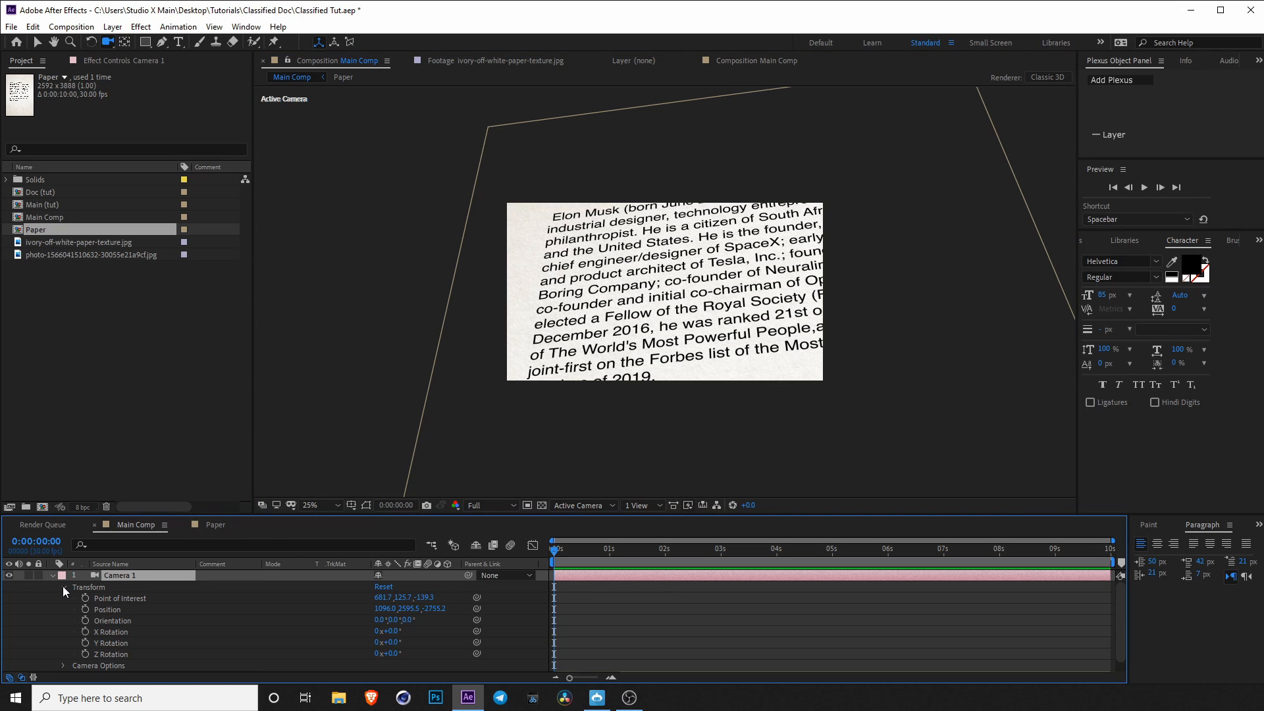
drag(86, 599, 82, 662)
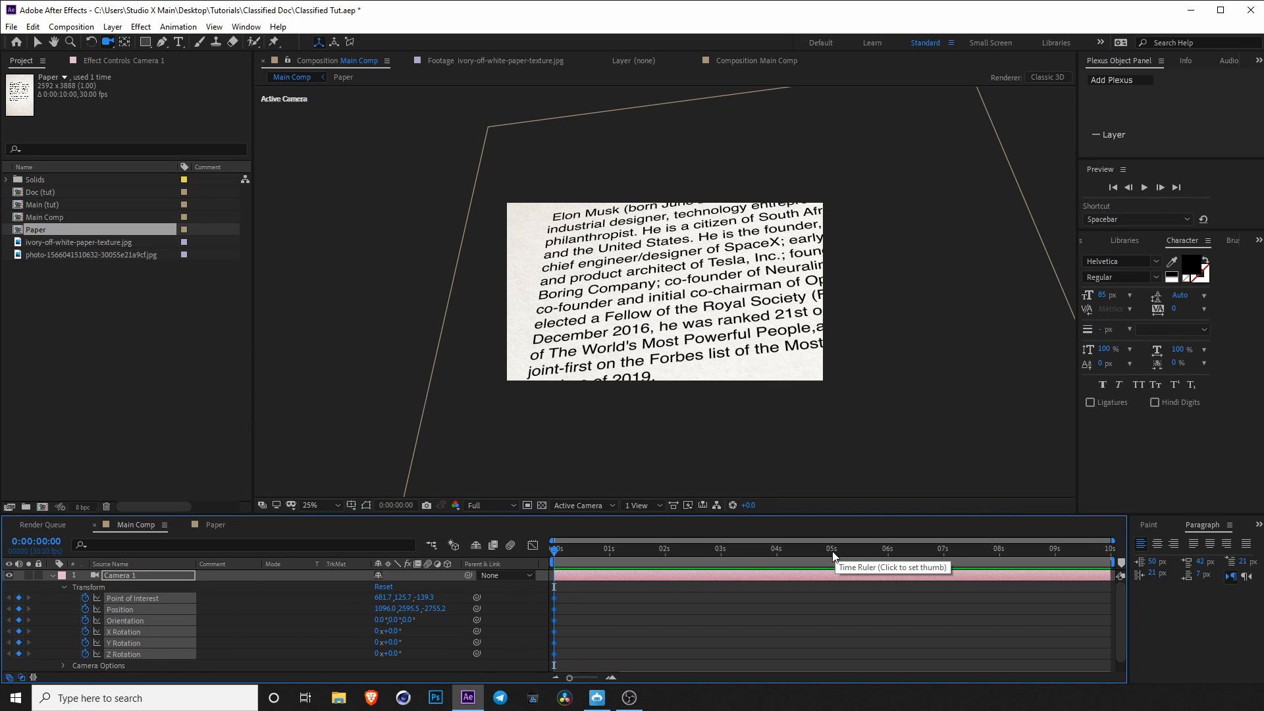
At 5 seconds, move Camera 1 further across the text at a steeper tilt, and preview the camera move from the start.
mouse_move(835, 552)
mouse_down()
mouse_move(871, 551)
mouse_move(832, 549)
mouse_up()
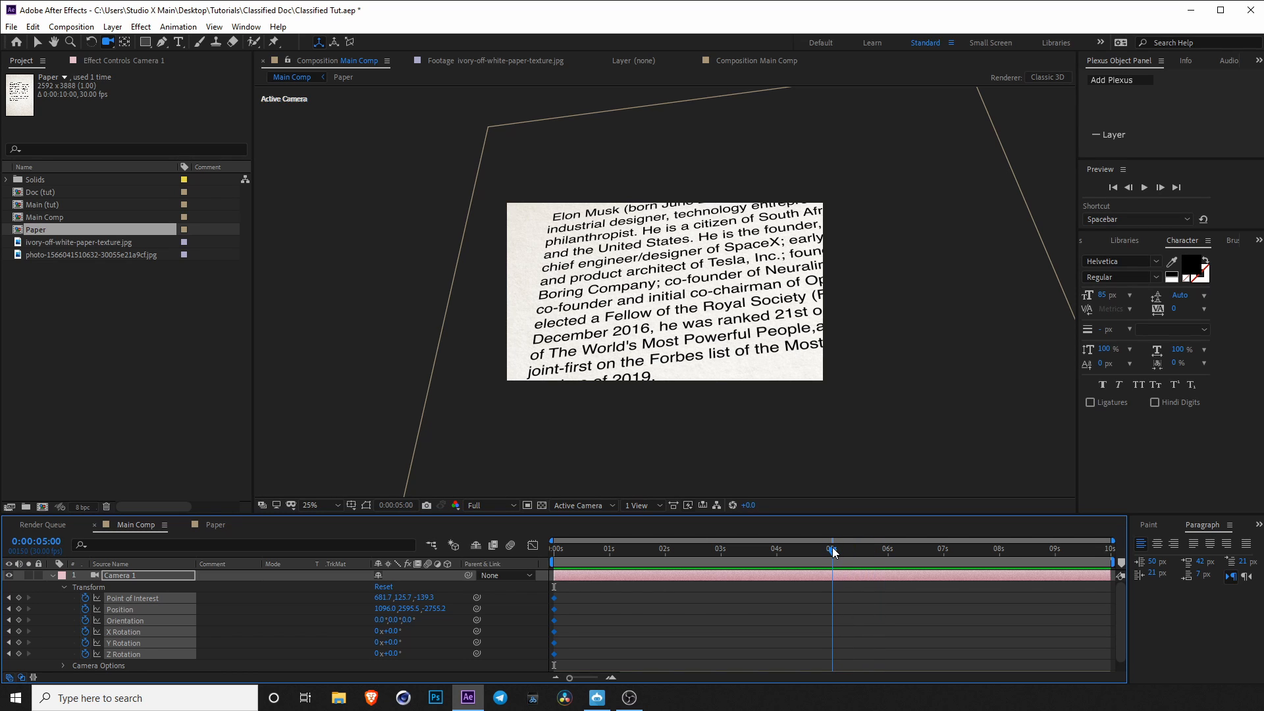
mouse_move(708, 302)
mouse_down()
mouse_move(759, 302)
mouse_move(689, 306)
mouse_move(695, 321)
mouse_up()
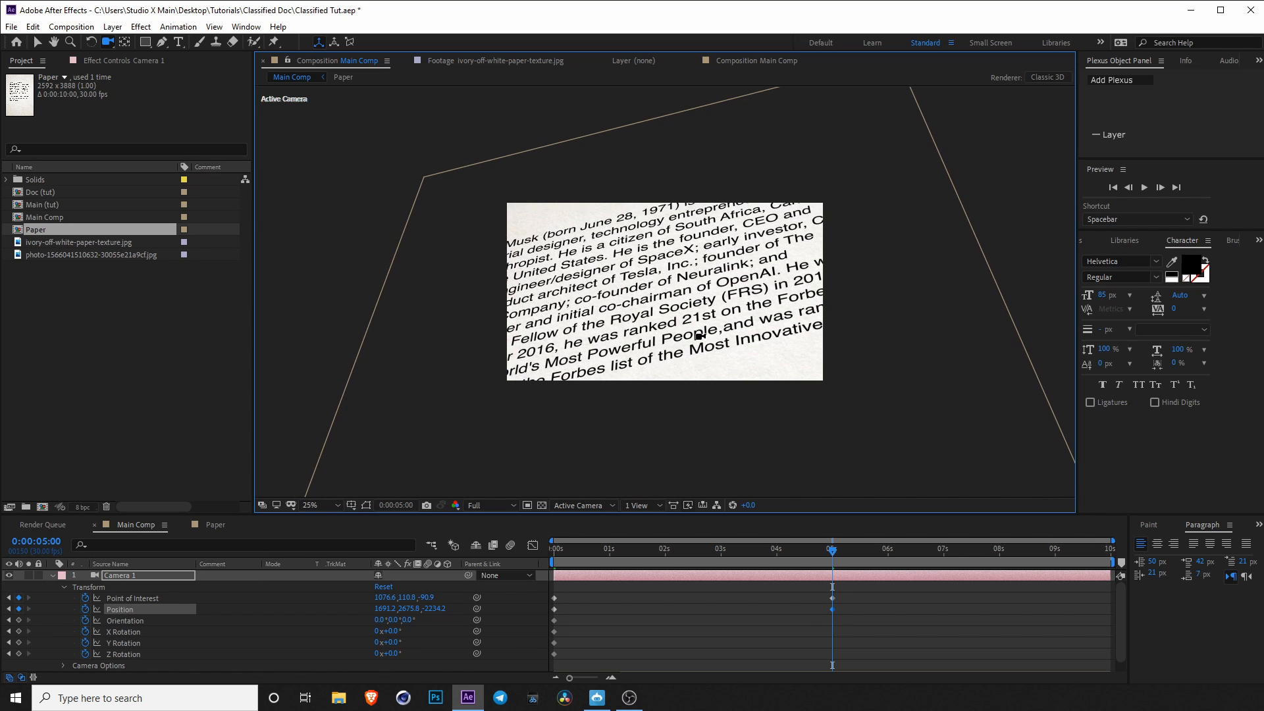
drag(832, 551, 540, 562)
key(space)
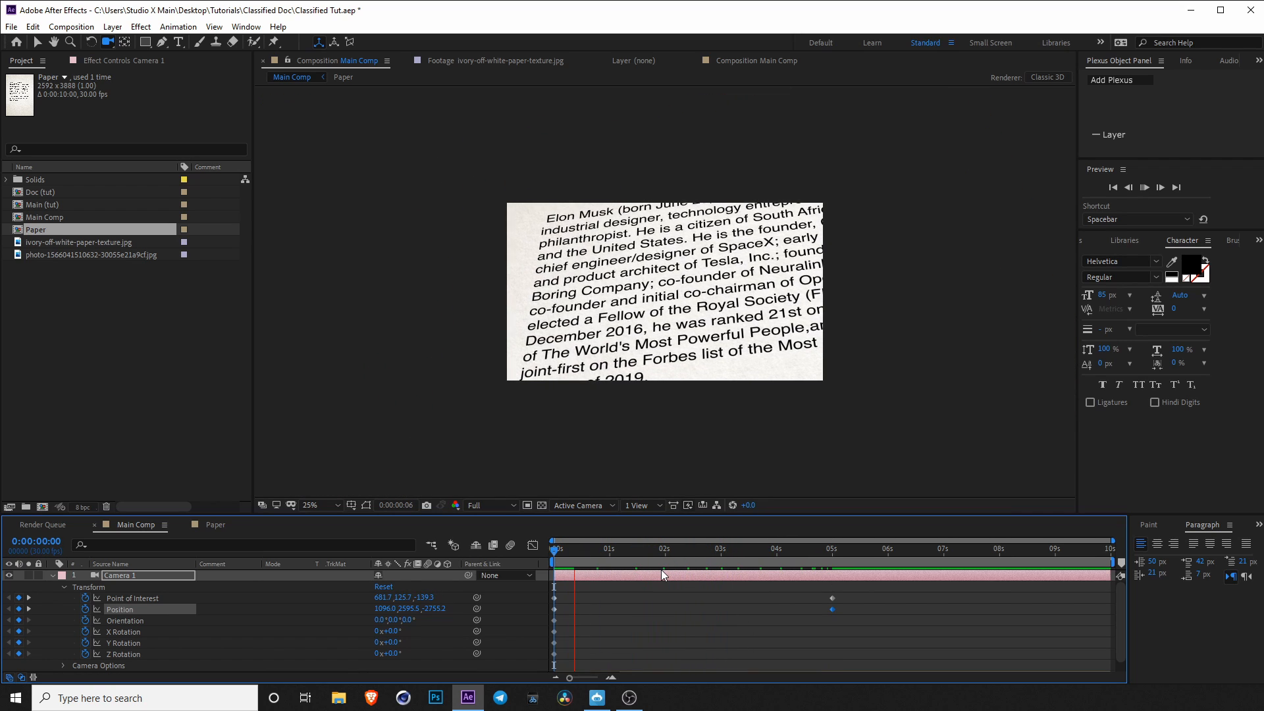
drag(607, 557, 540, 563)
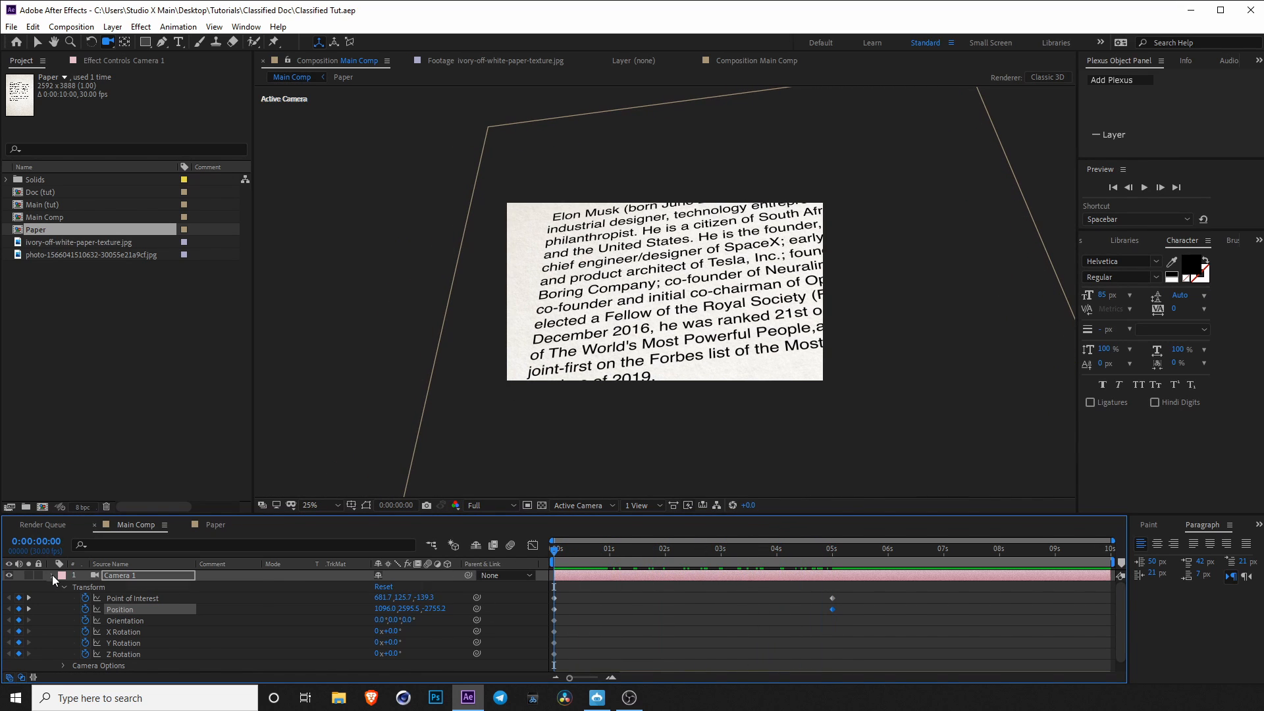
Collapse Camera 1's properties and open the Paper composition with the Selection tool active.
click(52, 575)
double_click(117, 586)
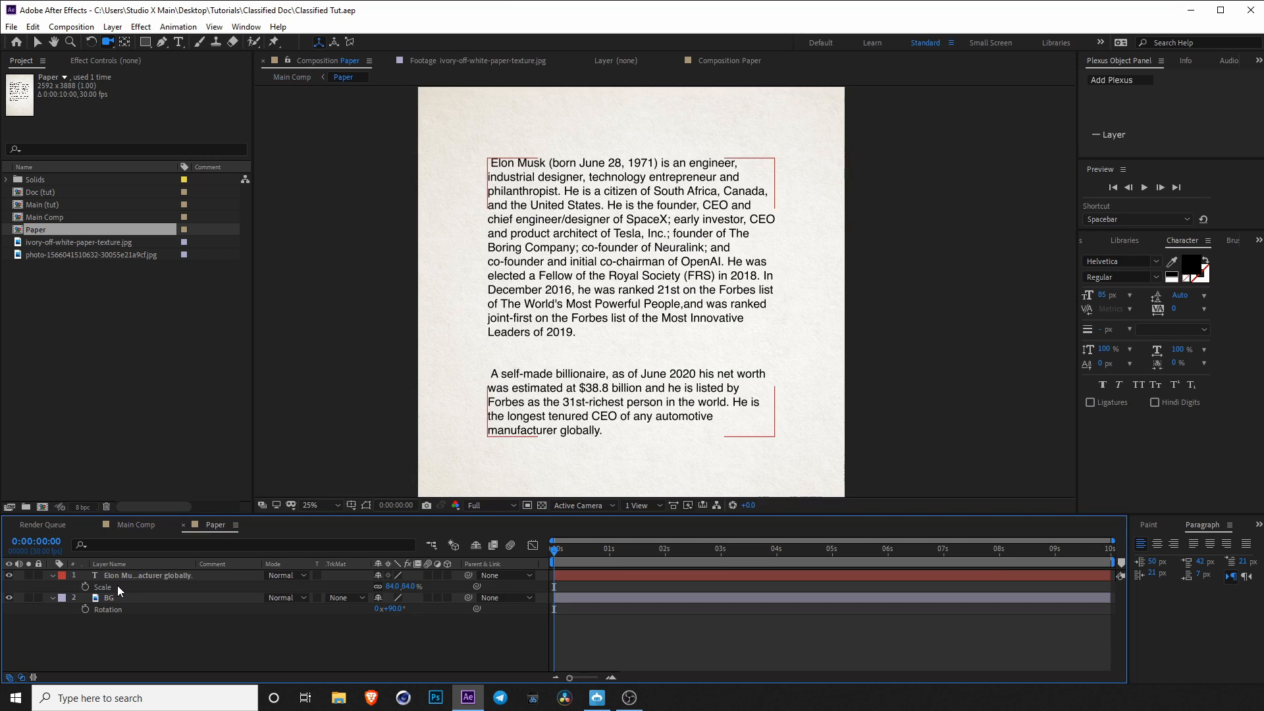
click(39, 42)
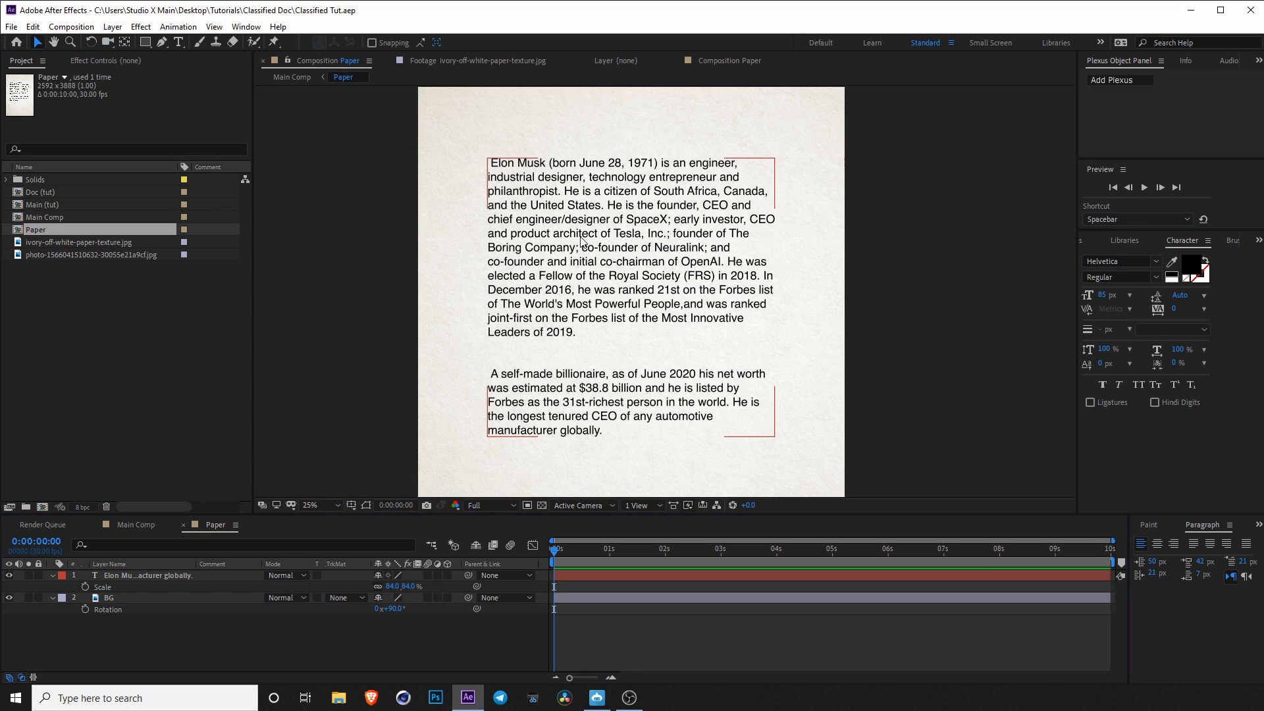
Examine the biography lettering and the paper texture up close at up to 200% magnification.
scroll(612, 255, up, 4)
scroll(658, 283, down, 2)
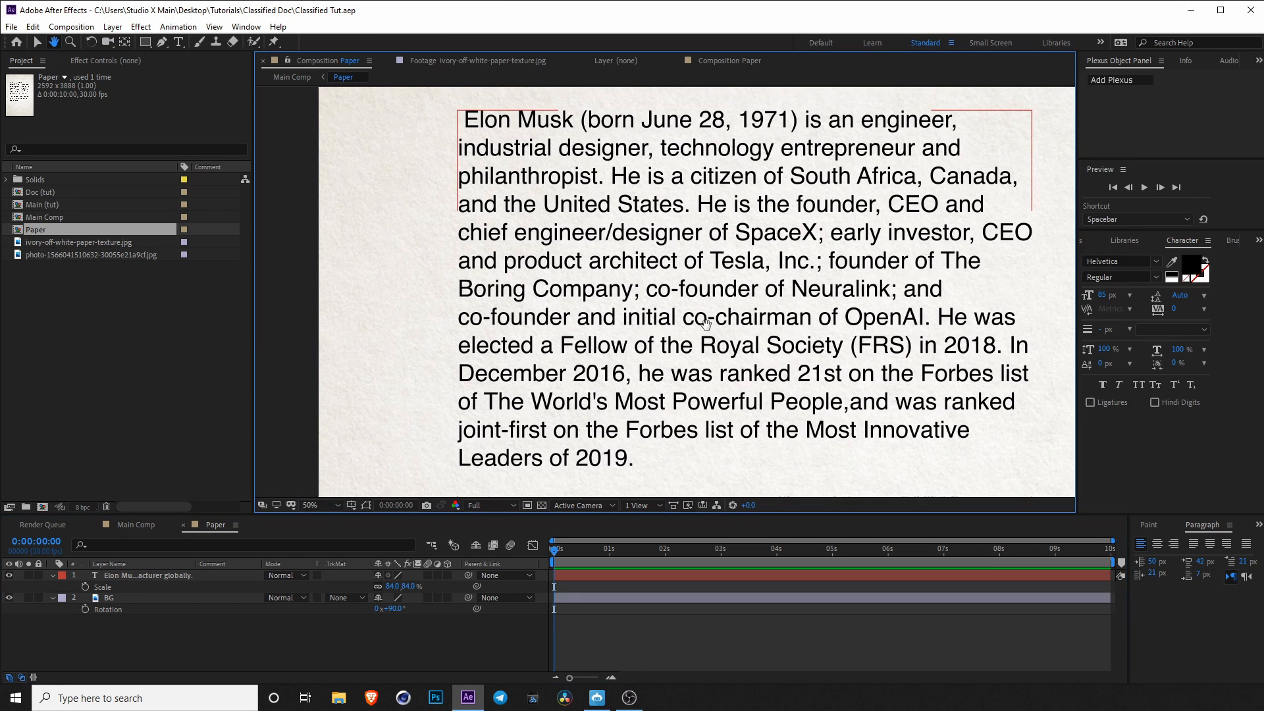
scroll(710, 313, up, 2)
drag(654, 330, 684, 293)
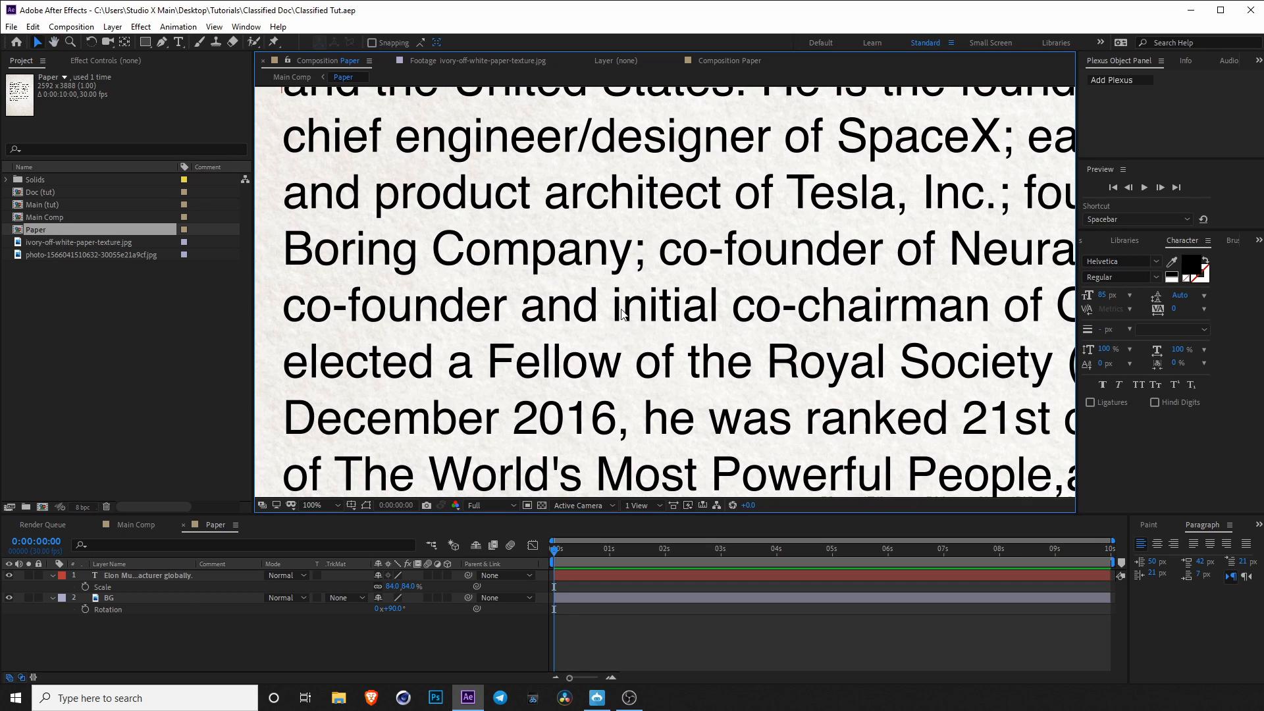
scroll(764, 309, up, 1)
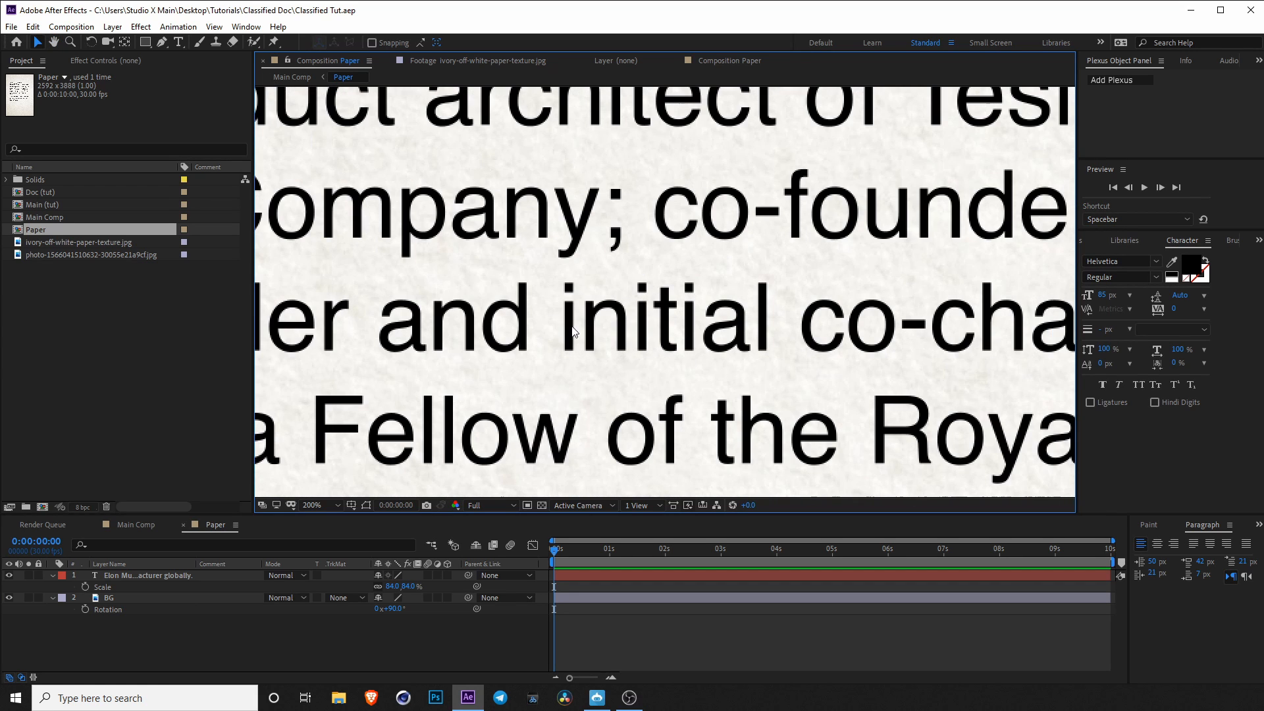
scroll(669, 358, down, 1)
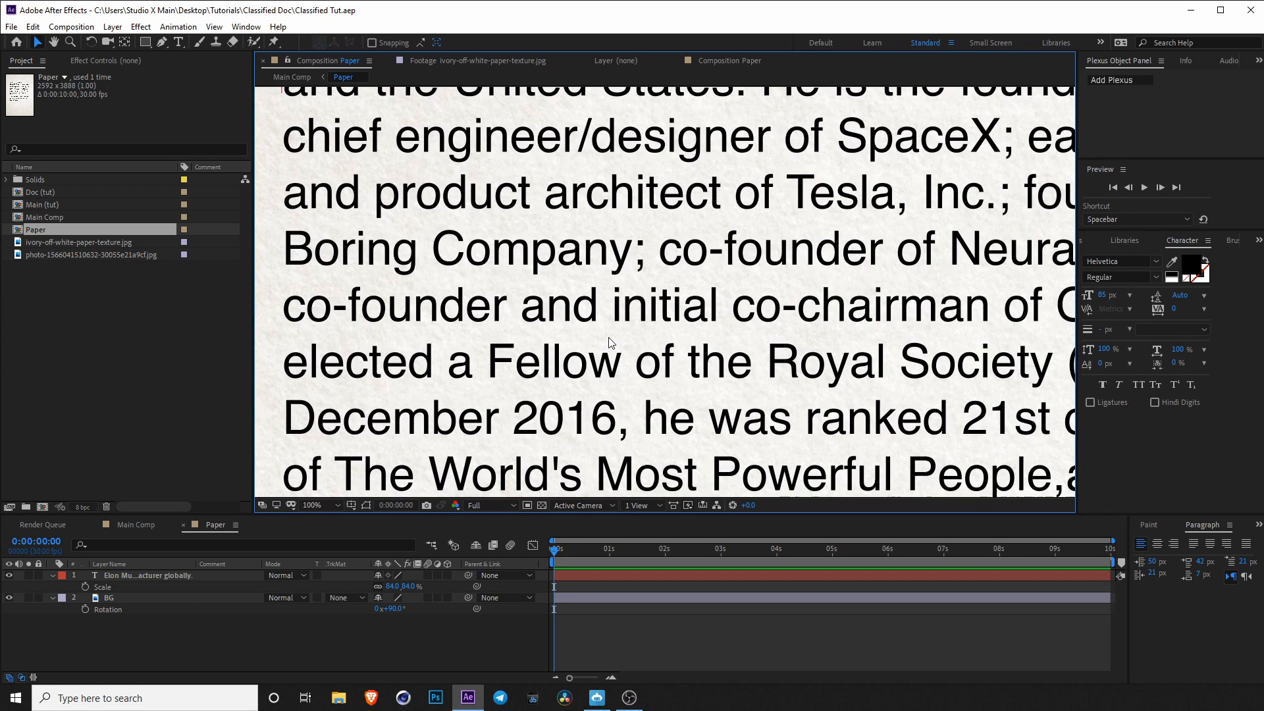
scroll(610, 342, down, 1)
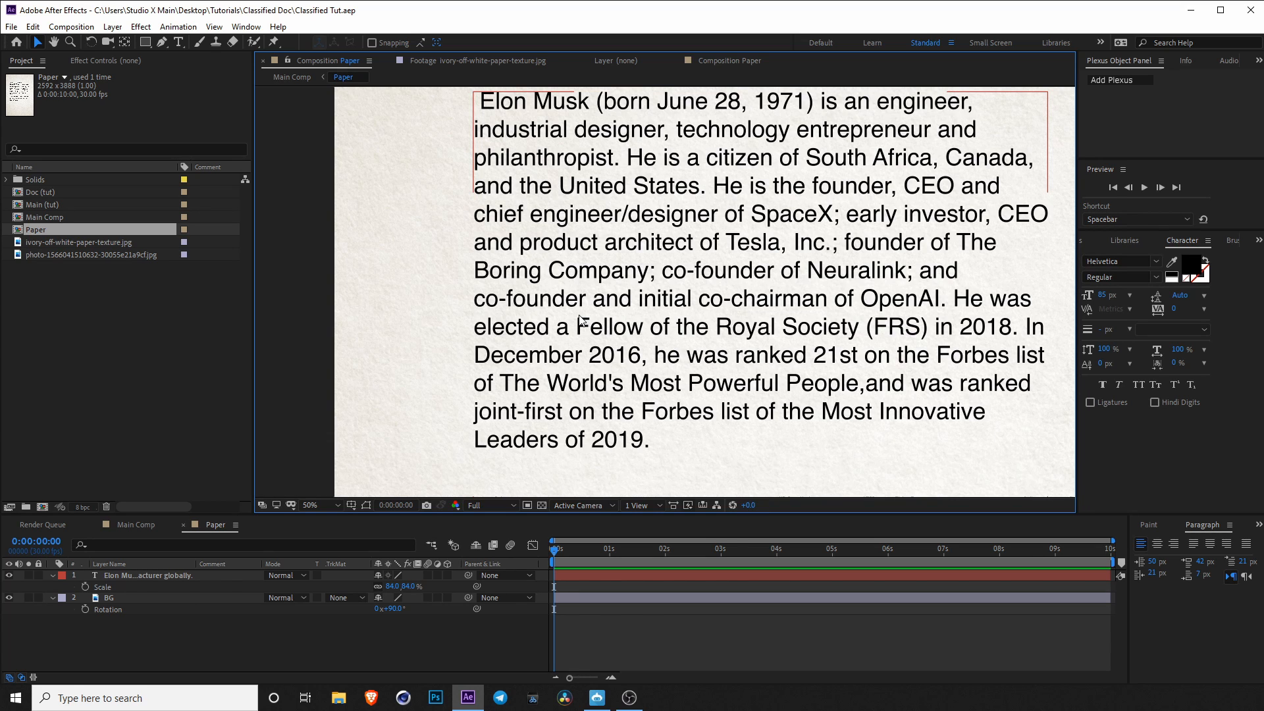
key(period)
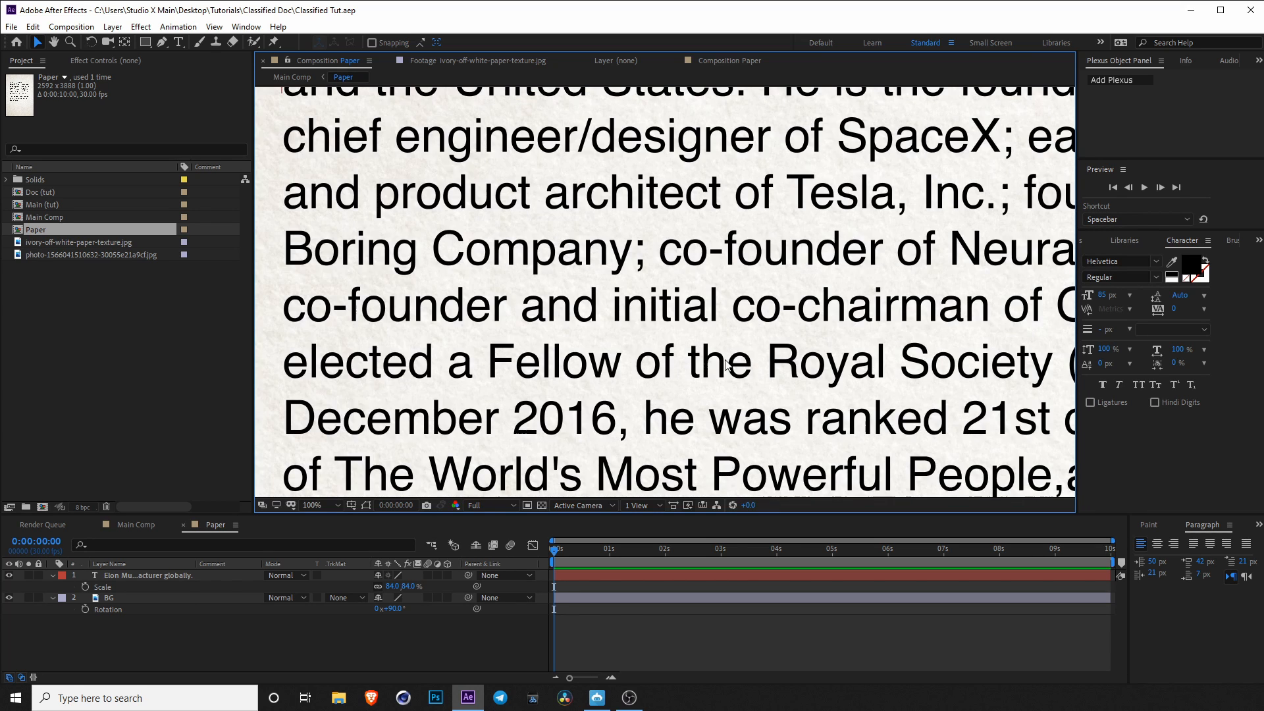
key(comma)
click(61, 257)
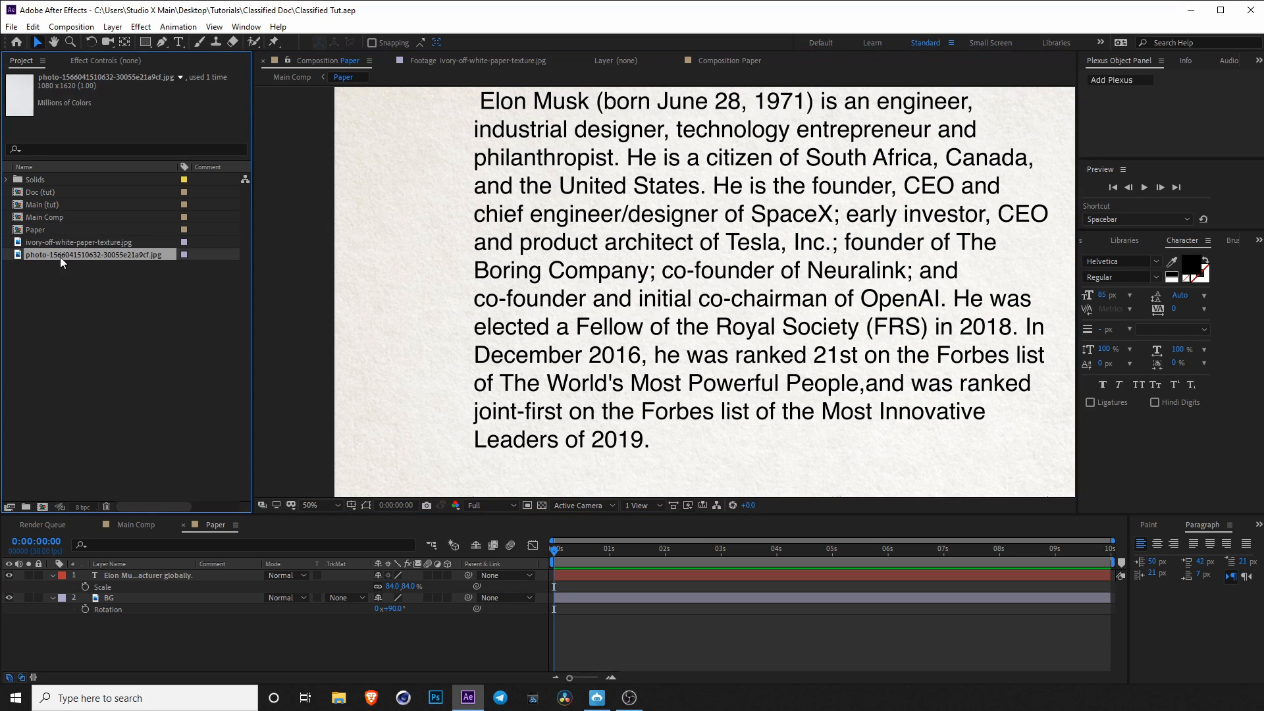
drag(52, 256, 128, 582)
scroll(662, 372, down, 2)
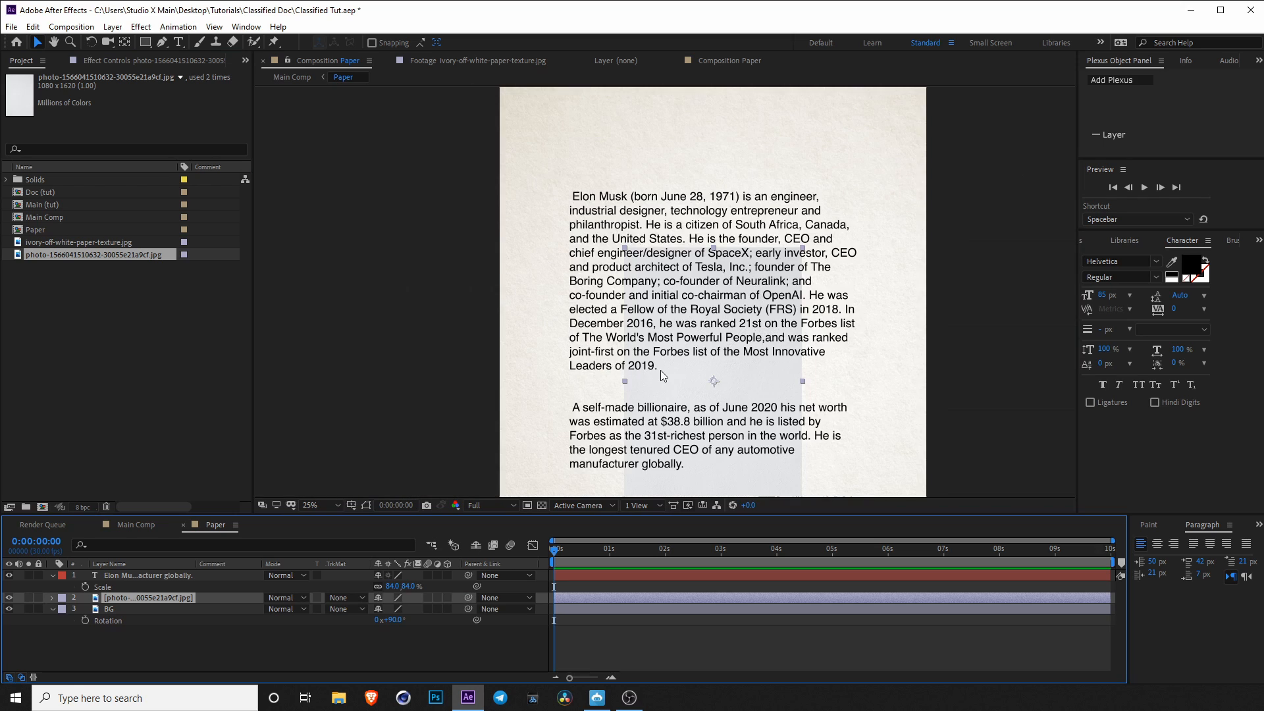
Scale the photo texture layer in the Paper composition up to 178%.
drag(643, 362, 628, 289)
key(v)
key(s)
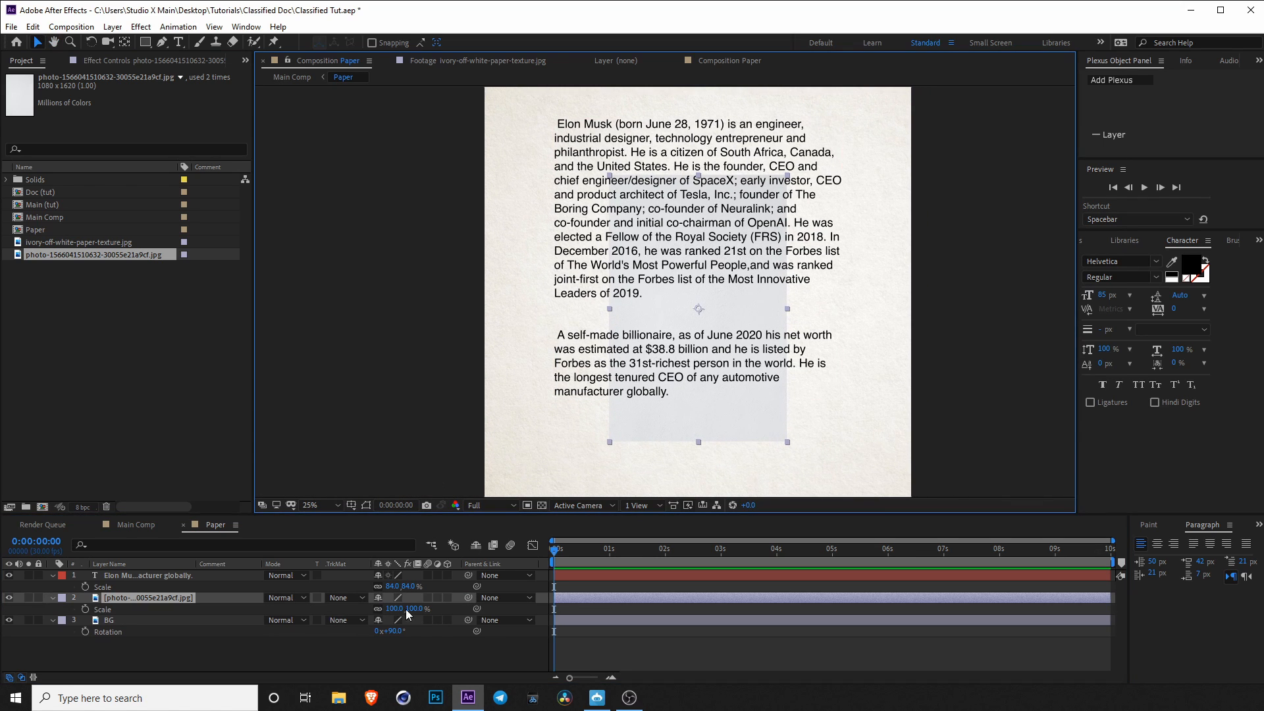
drag(410, 609, 473, 619)
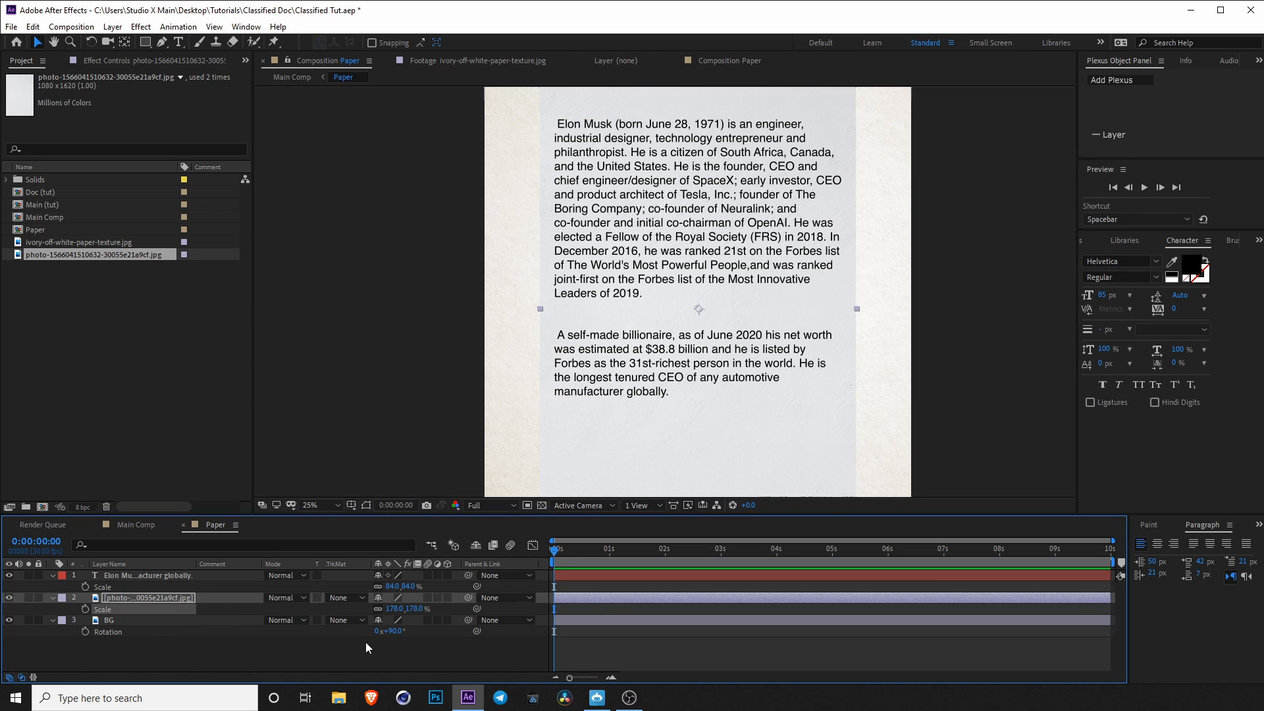
Set the photo texture layer's track matte to Alpha Matte from the biography text layer, and check the lettering up close.
click(343, 597)
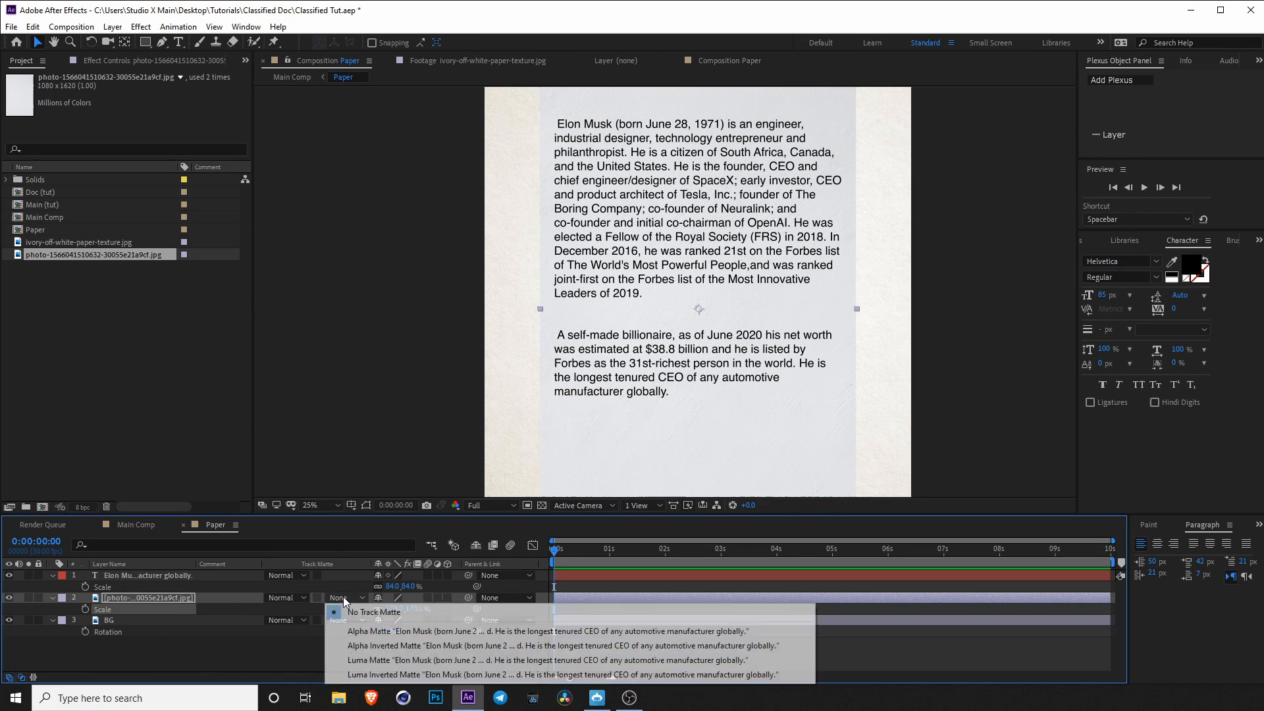
click(367, 630)
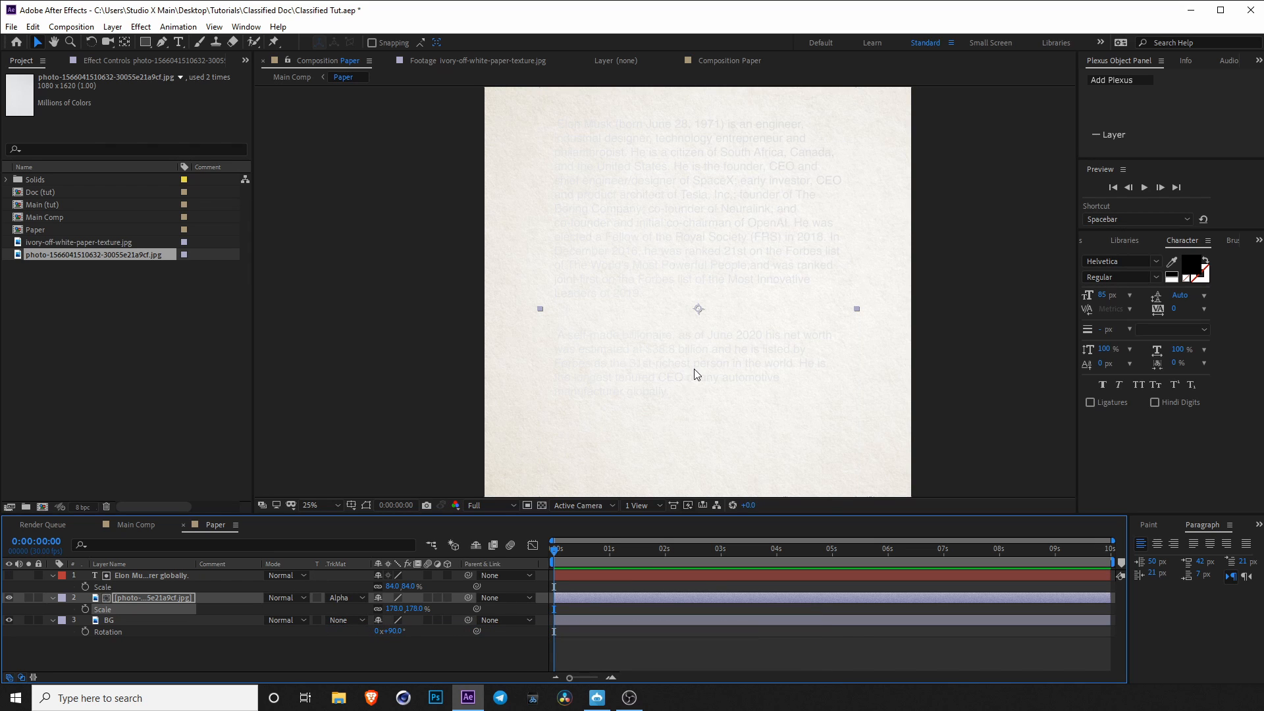
scroll(695, 369, up, 3)
drag(717, 363, 666, 154)
drag(862, 350, 807, 294)
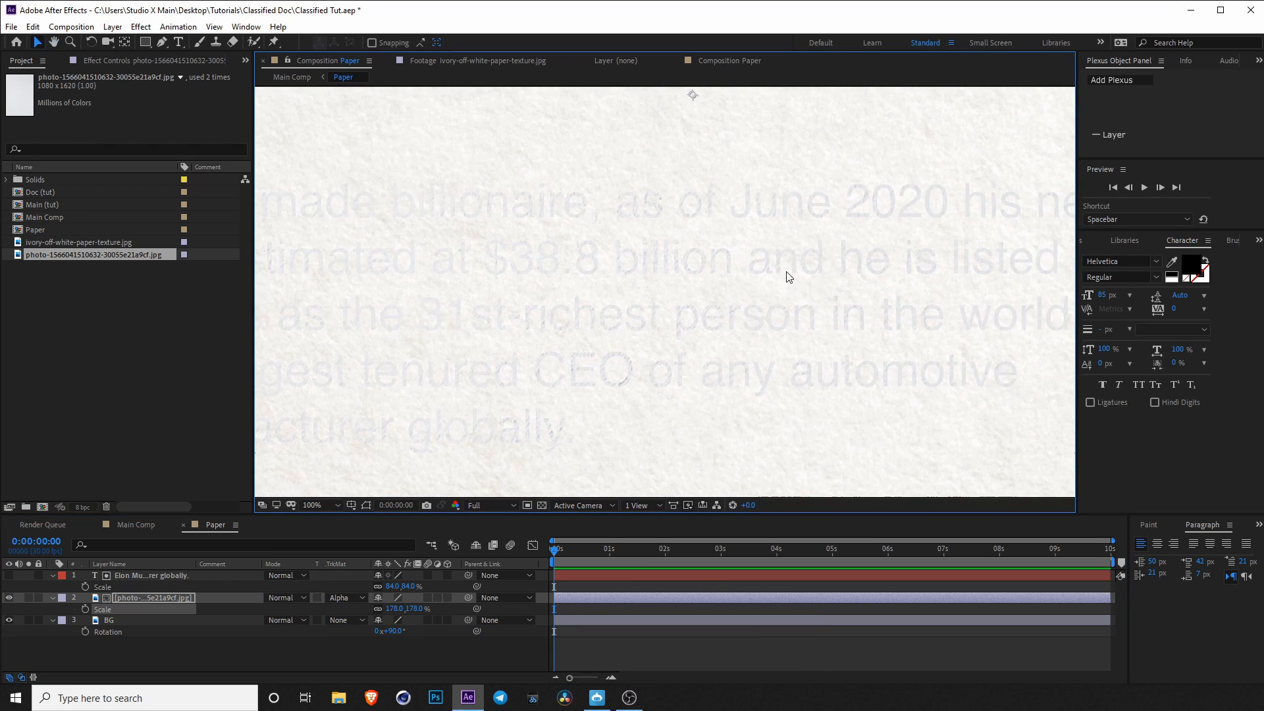
scroll(789, 277, up, 2)
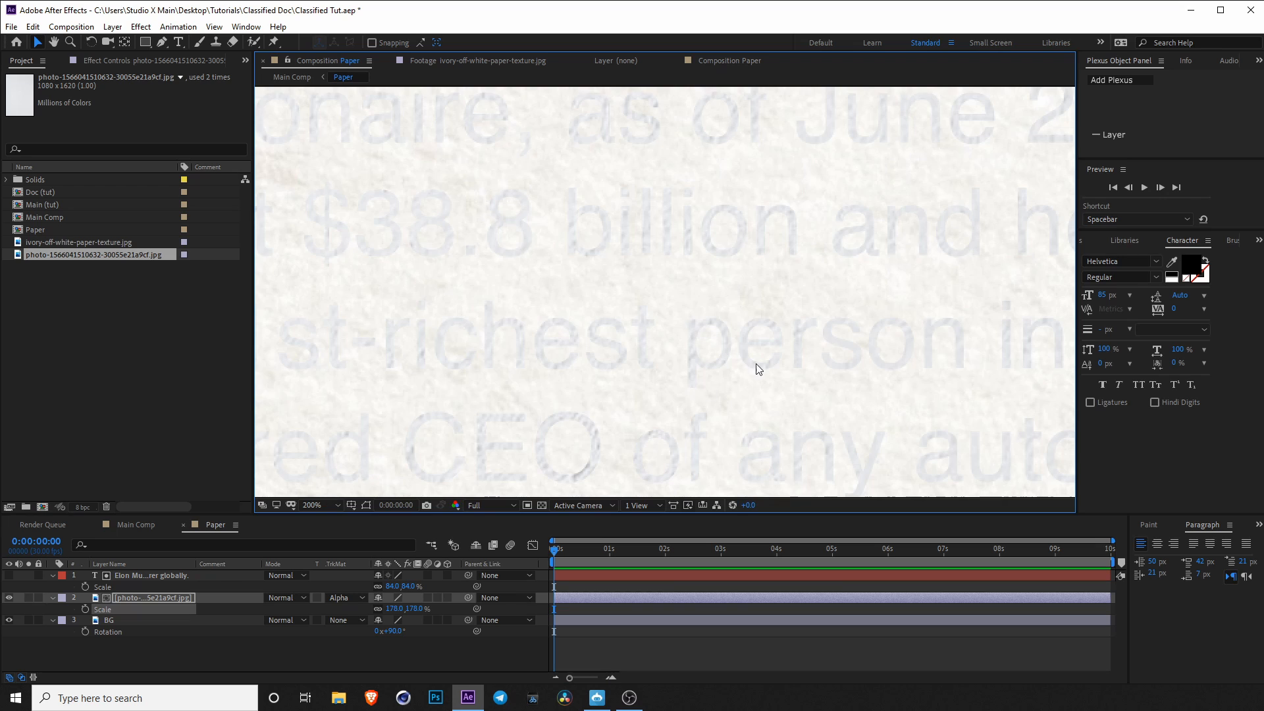
Find the Levels effect and apply it to the photo texture layer.
click(1258, 241)
click(1259, 257)
click(1134, 260)
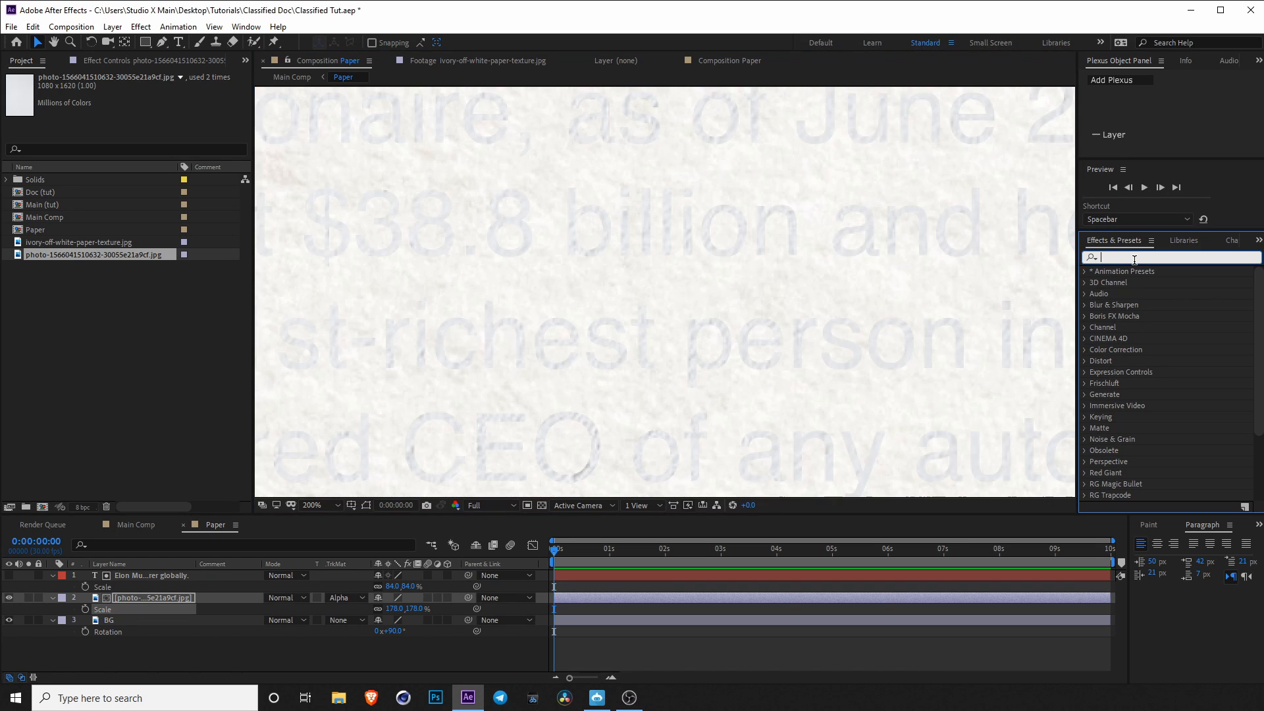
click(245, 27)
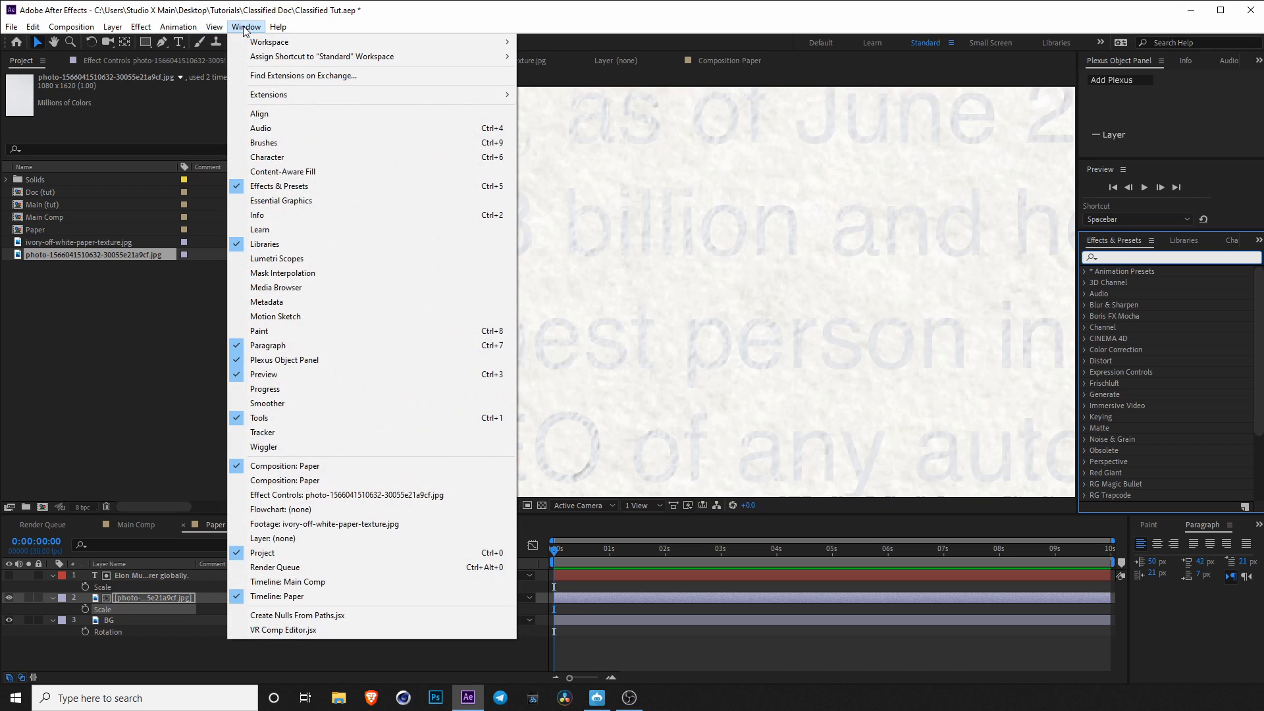
click(241, 29)
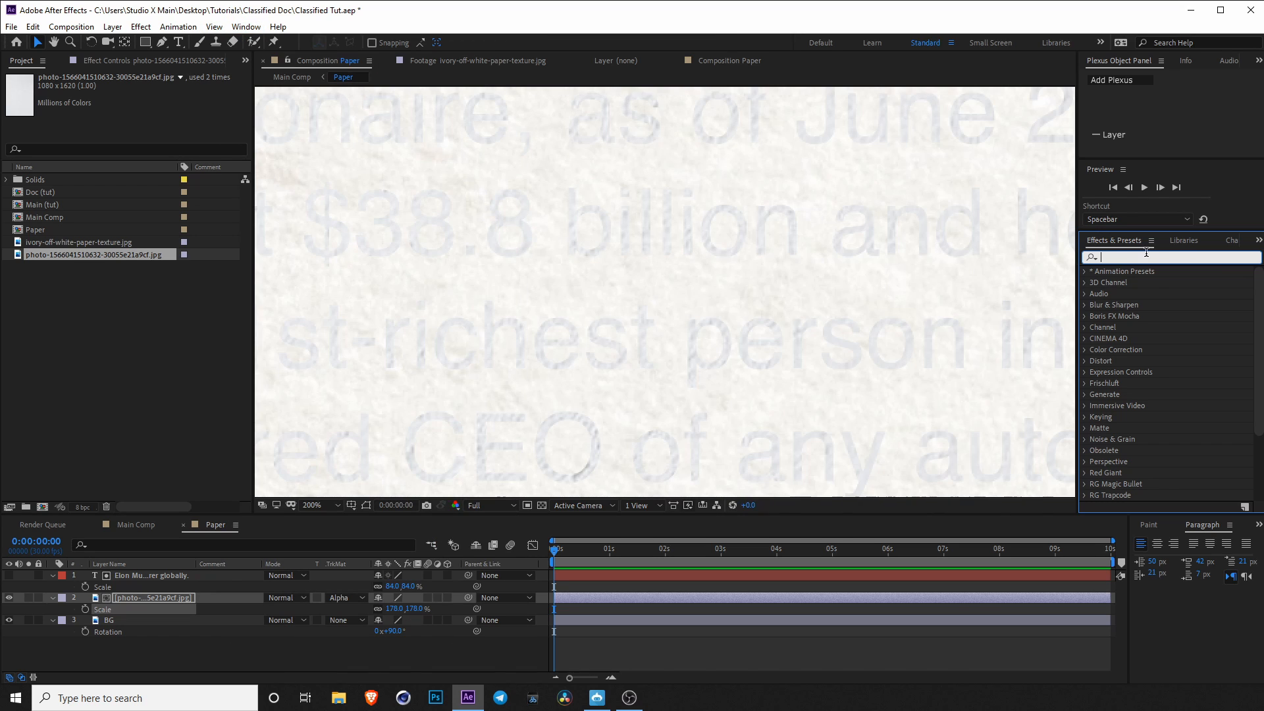
text(levels)
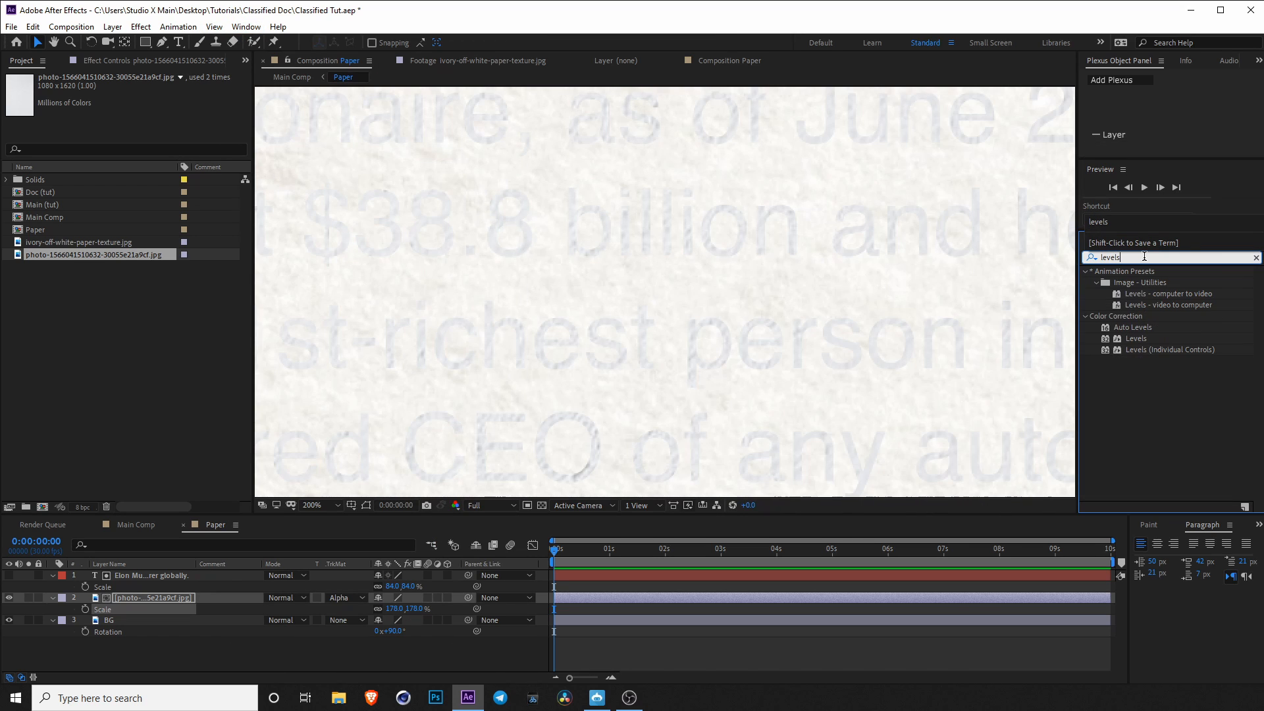
drag(1141, 339, 151, 600)
Rename the photo layer Texture and raise its Levels Input Black to 236 to darken the lettering.
click(150, 600)
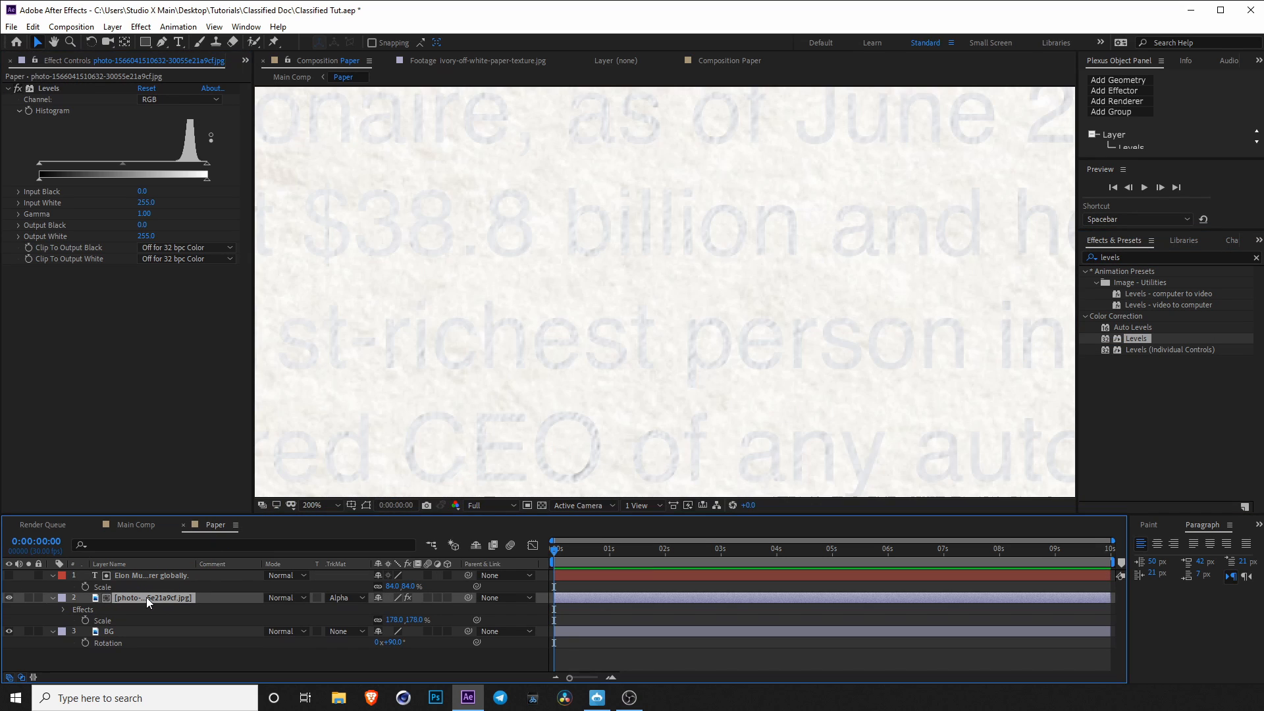
key(Return)
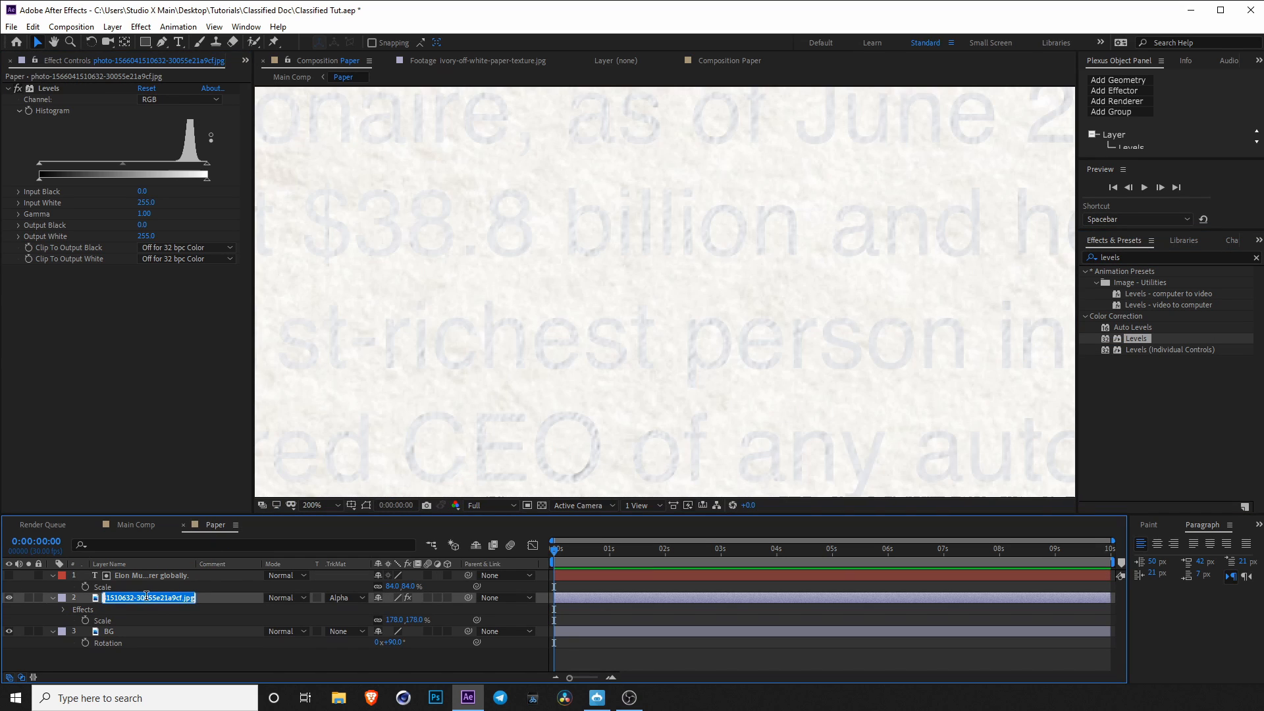
text(Texture)
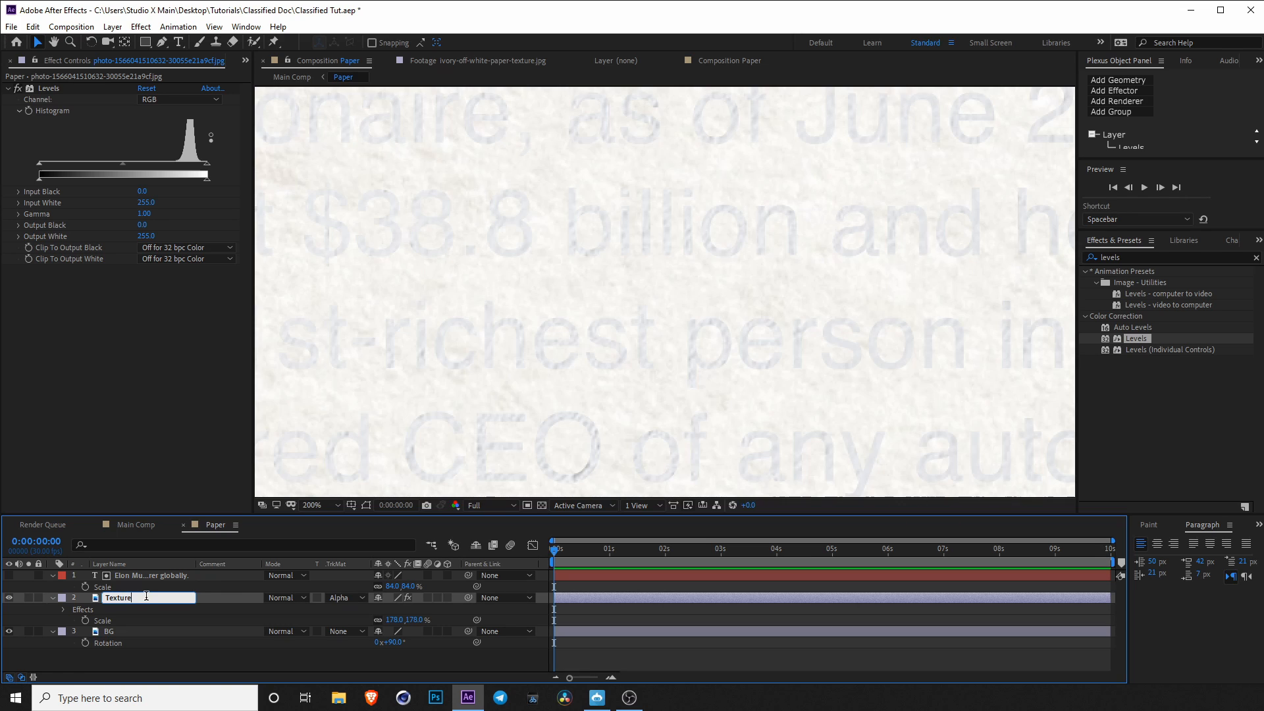
key(Return)
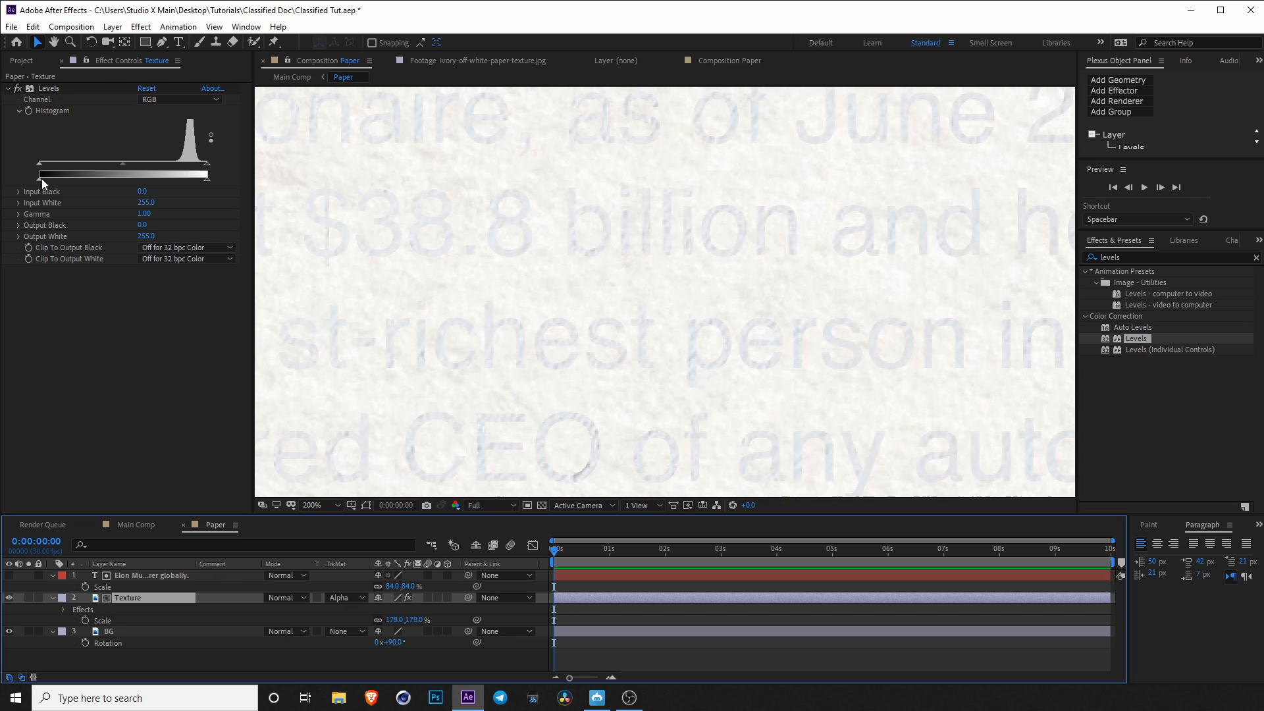
drag(38, 162, 195, 176)
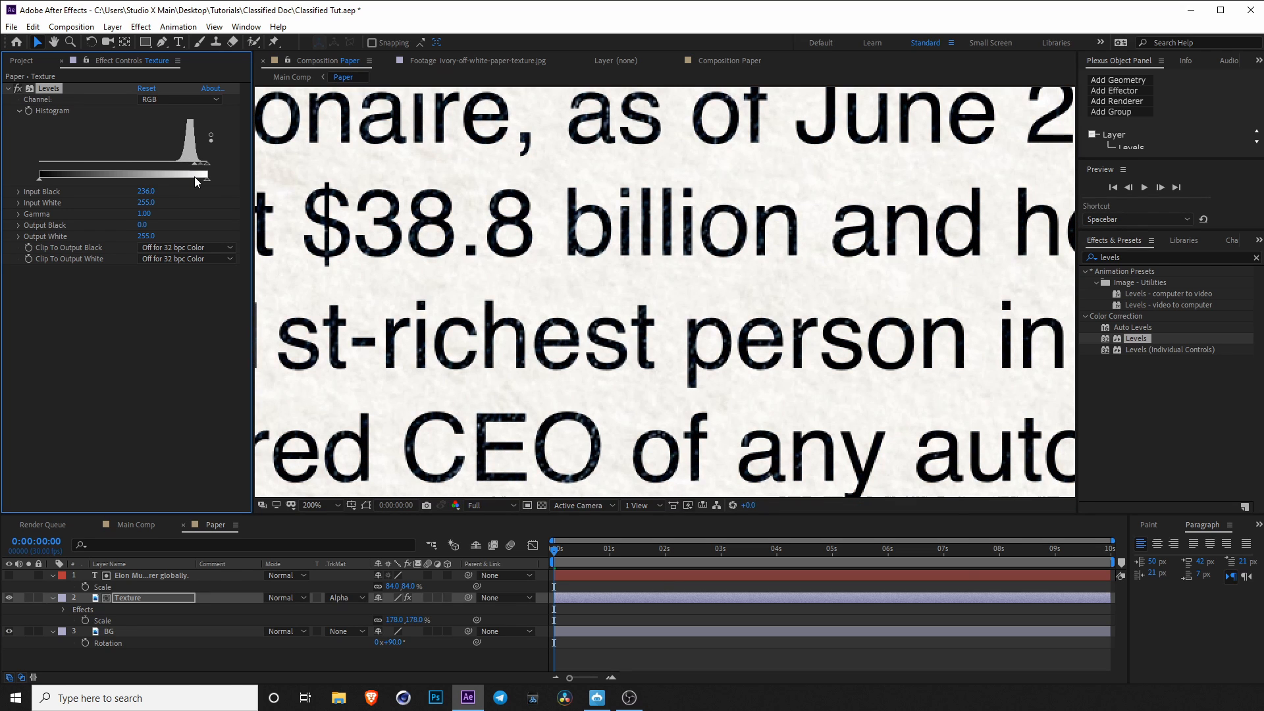
Add a Tint effect to the Texture layer, mapping black to black and white to white, and compare the lettering with and without it.
click(1136, 257)
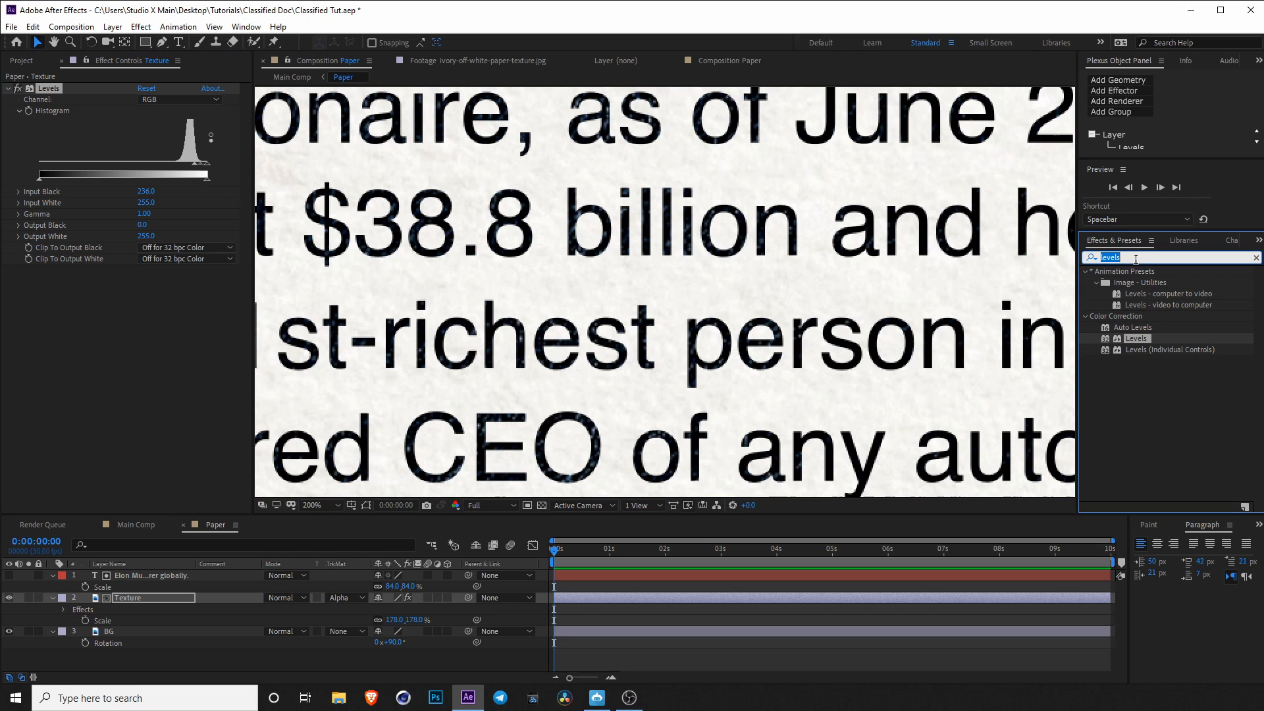
text(tint)
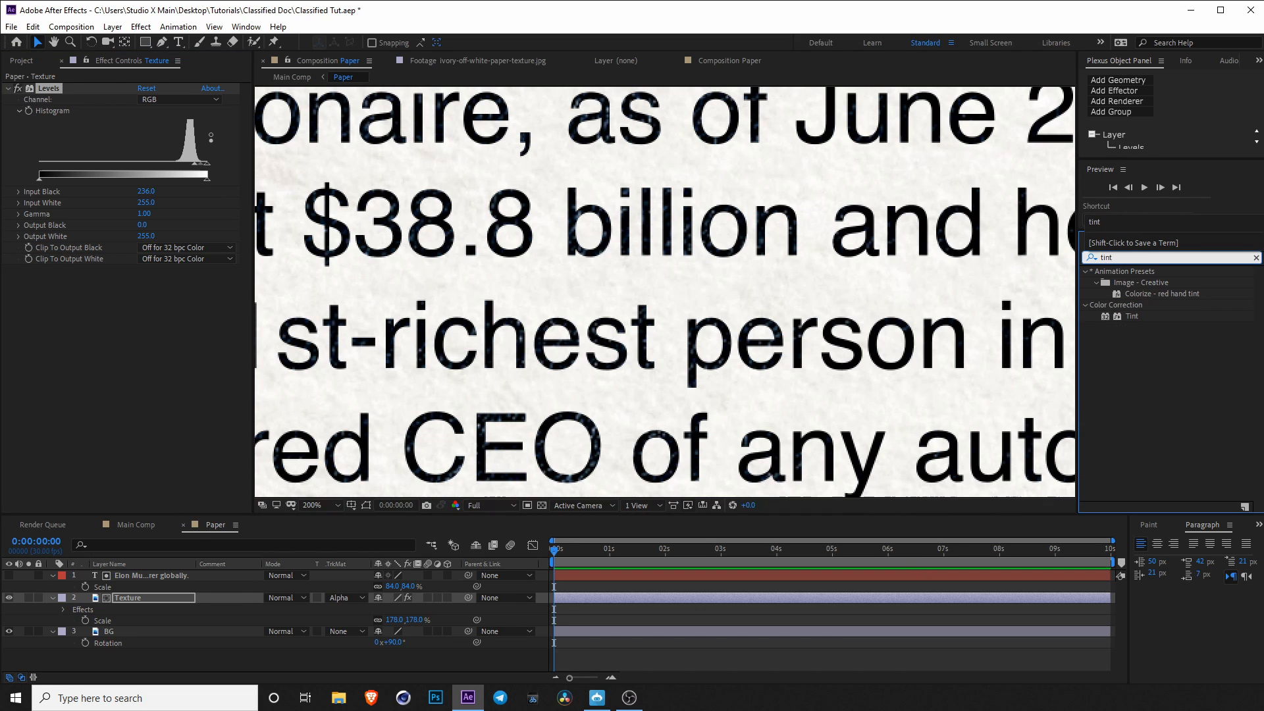
drag(1131, 319, 122, 351)
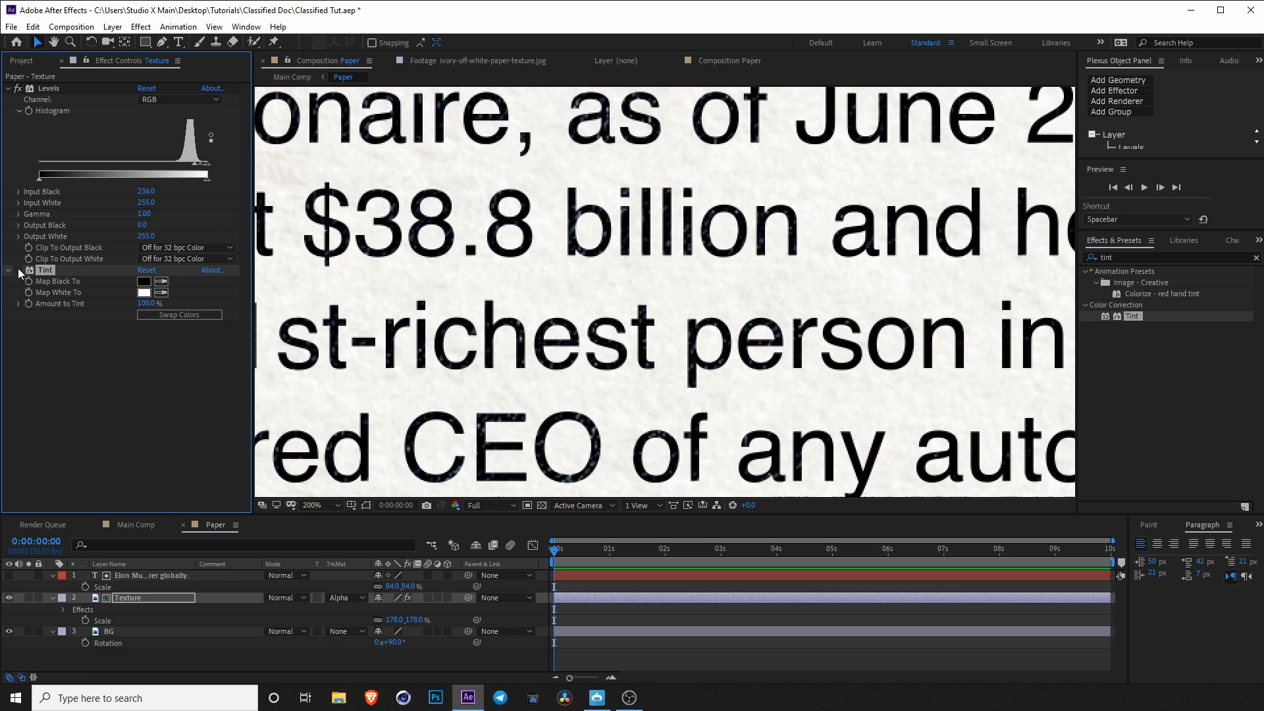
key(period)
key(period)
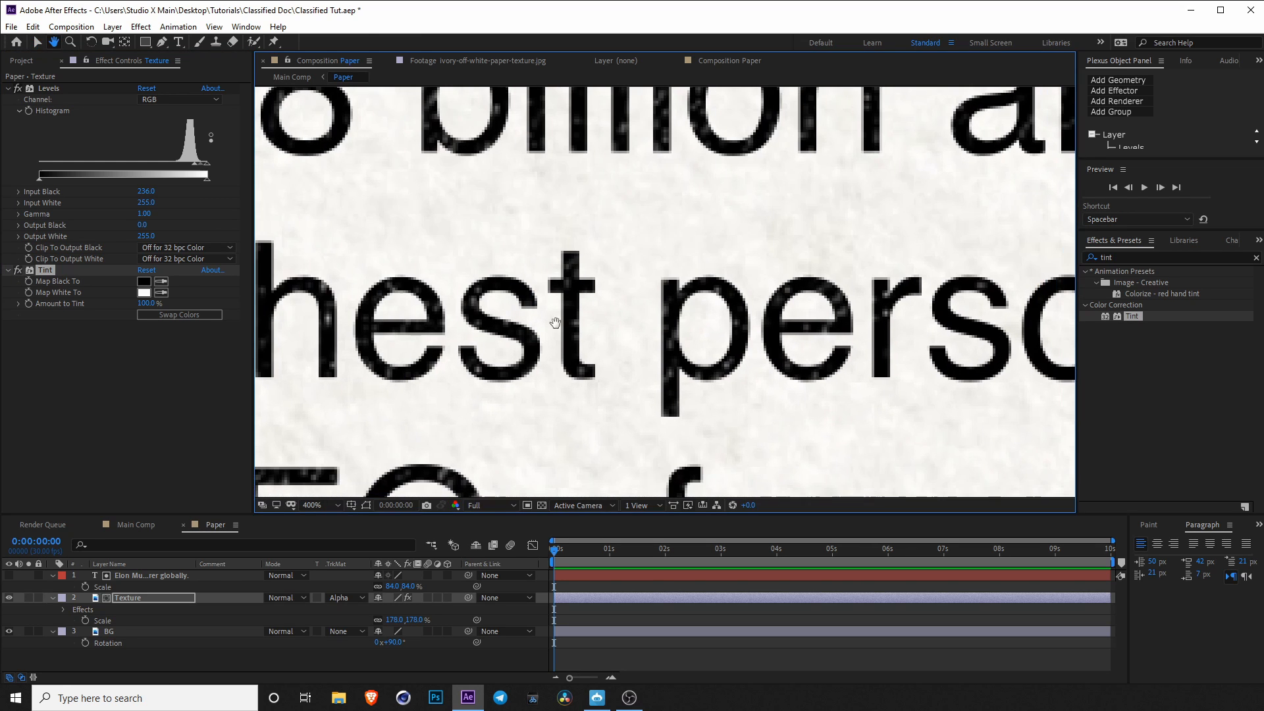
click(18, 271)
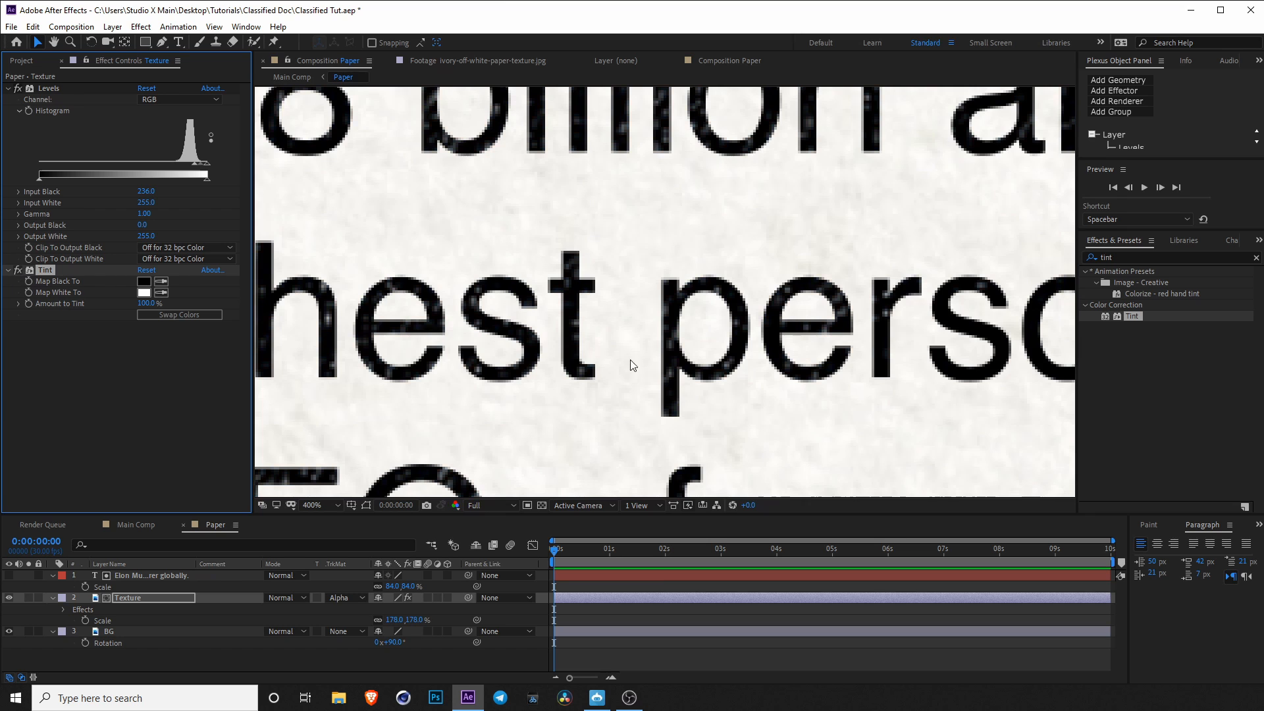
Examine the worn-ink lettering at several magnifications across the page, comparing it with the plain text layer.
scroll(810, 314, down, 4)
scroll(663, 323, up, 3)
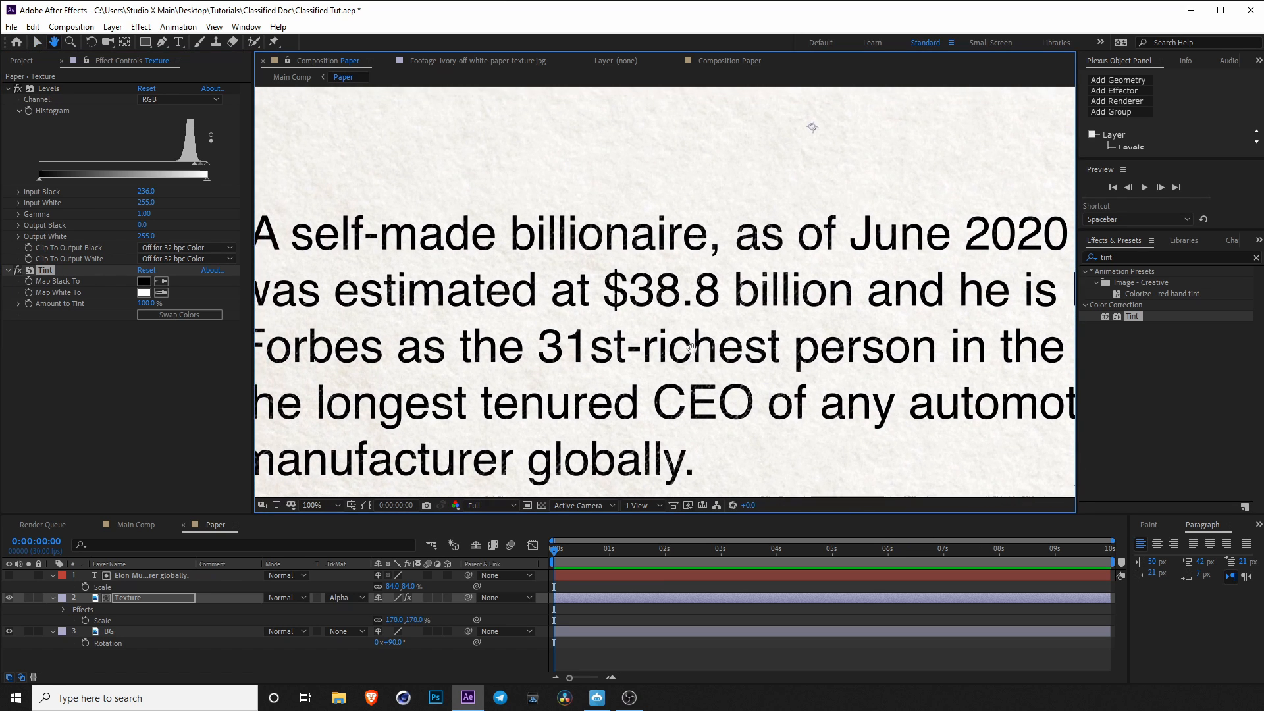
key(space)
mouse_move(567, 293)
mouse_down()
mouse_move(599, 272)
mouse_move(582, 276)
mouse_up()
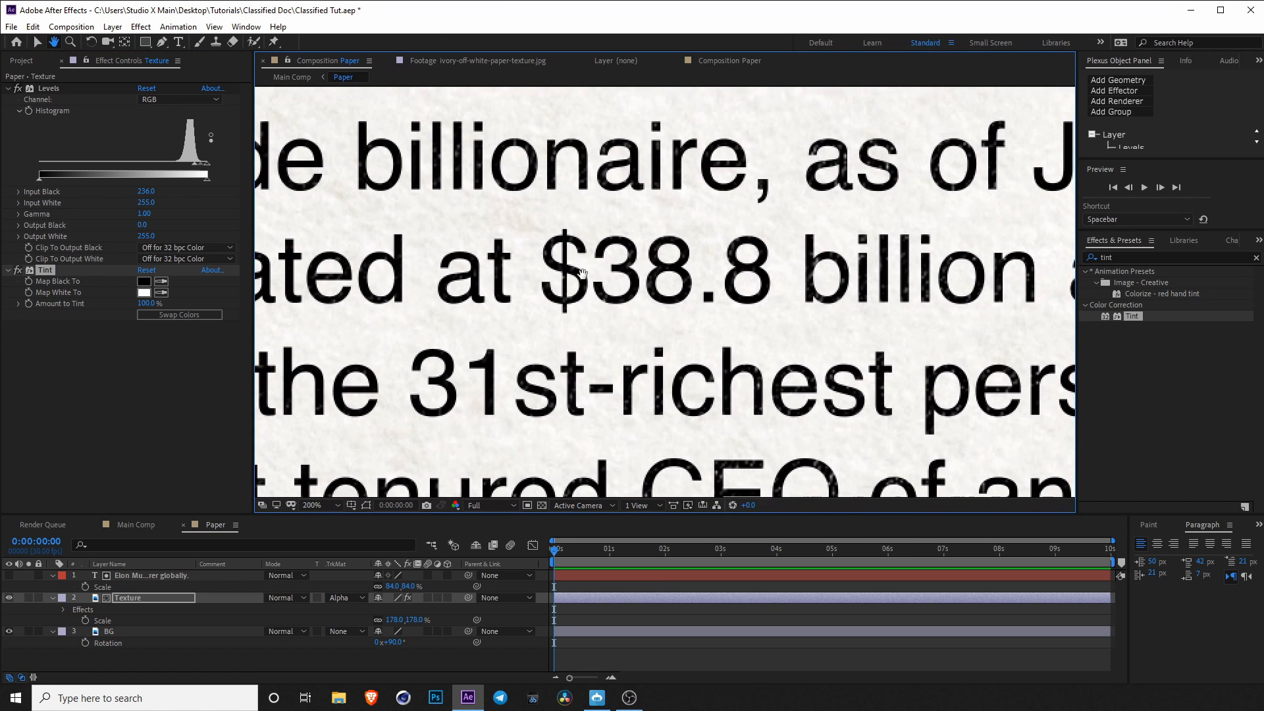
click(9, 575)
click(9, 576)
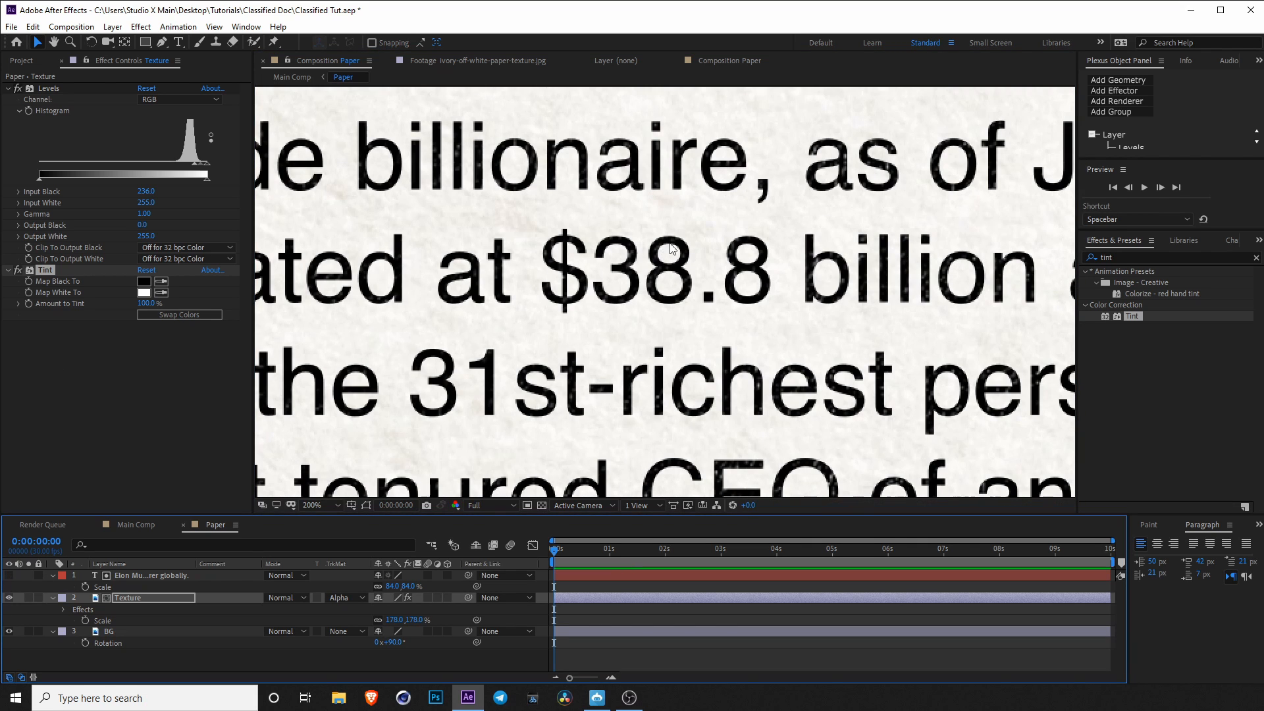
key(space)
drag(824, 317, 715, 396)
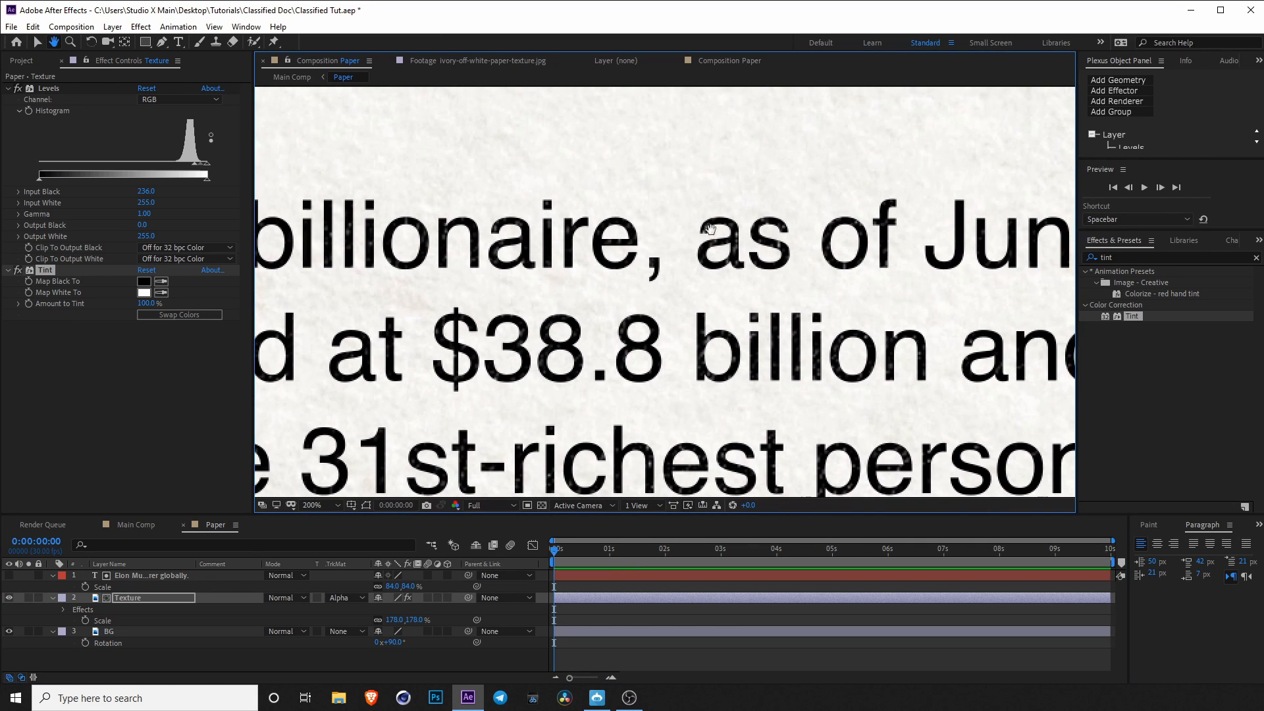
drag(710, 229, 784, 316)
scroll(683, 298, down, 2)
key(space)
drag(579, 240, 585, 342)
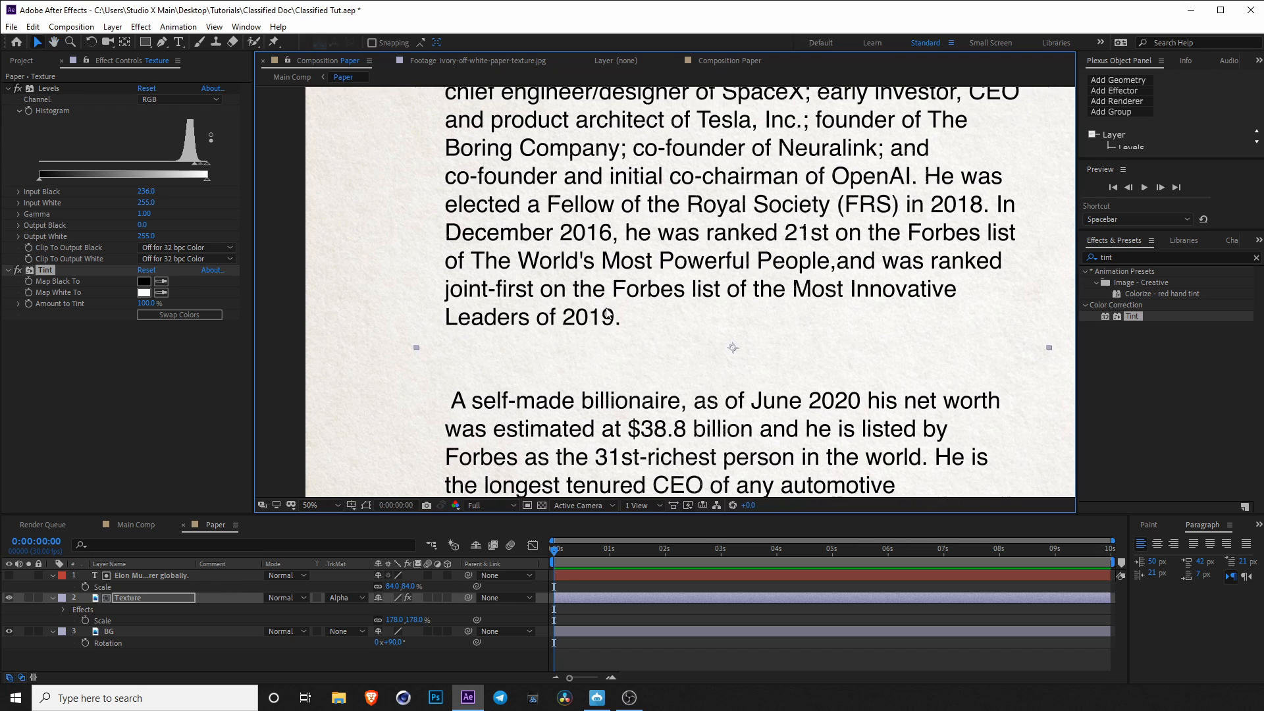
scroll(609, 314, down, 2)
key(space)
drag(654, 220, 643, 280)
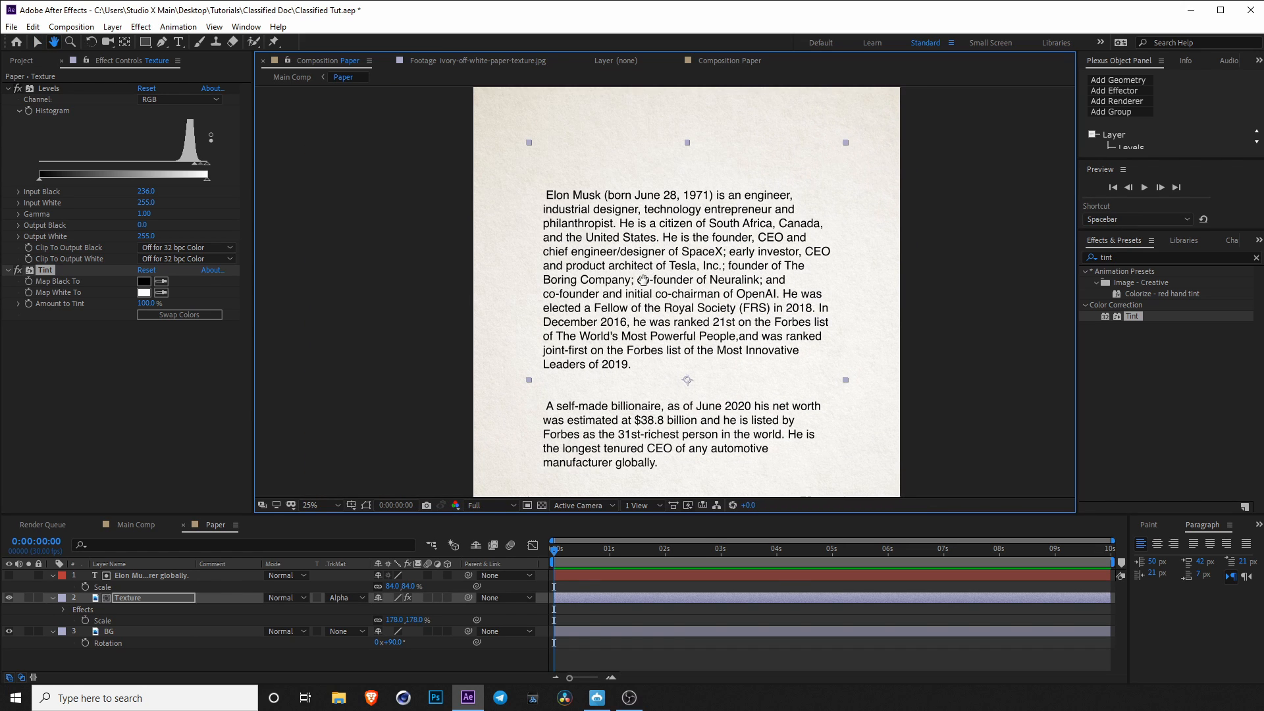
Deselect the Texture layer, save the project, and check the textured page in Main Comp.
click(581, 615)
key(ctrl+s)
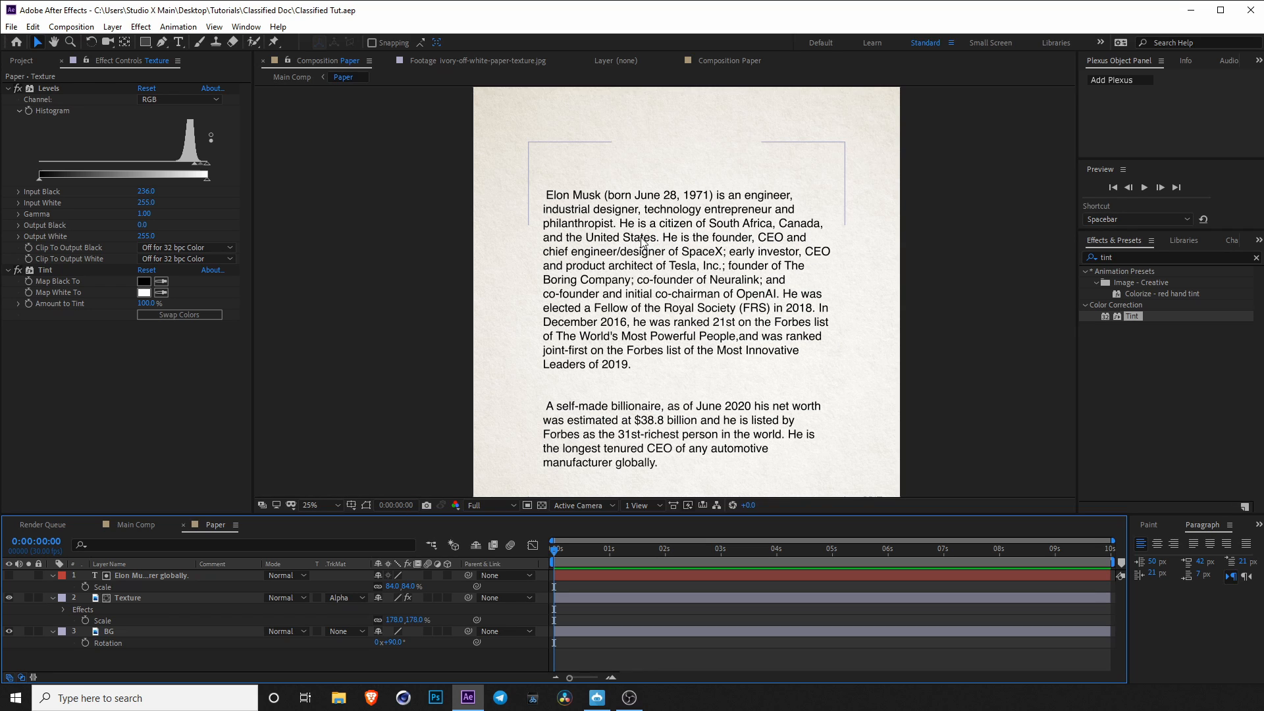
drag(653, 282, 628, 293)
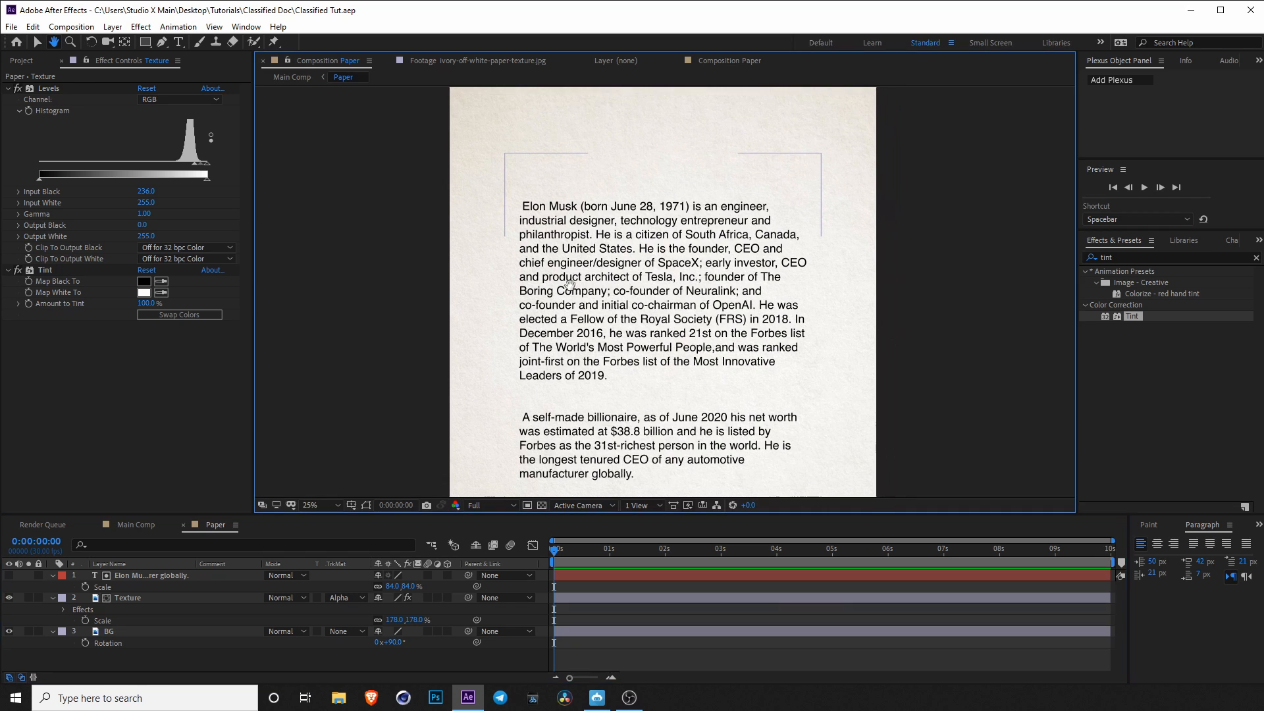
click(136, 525)
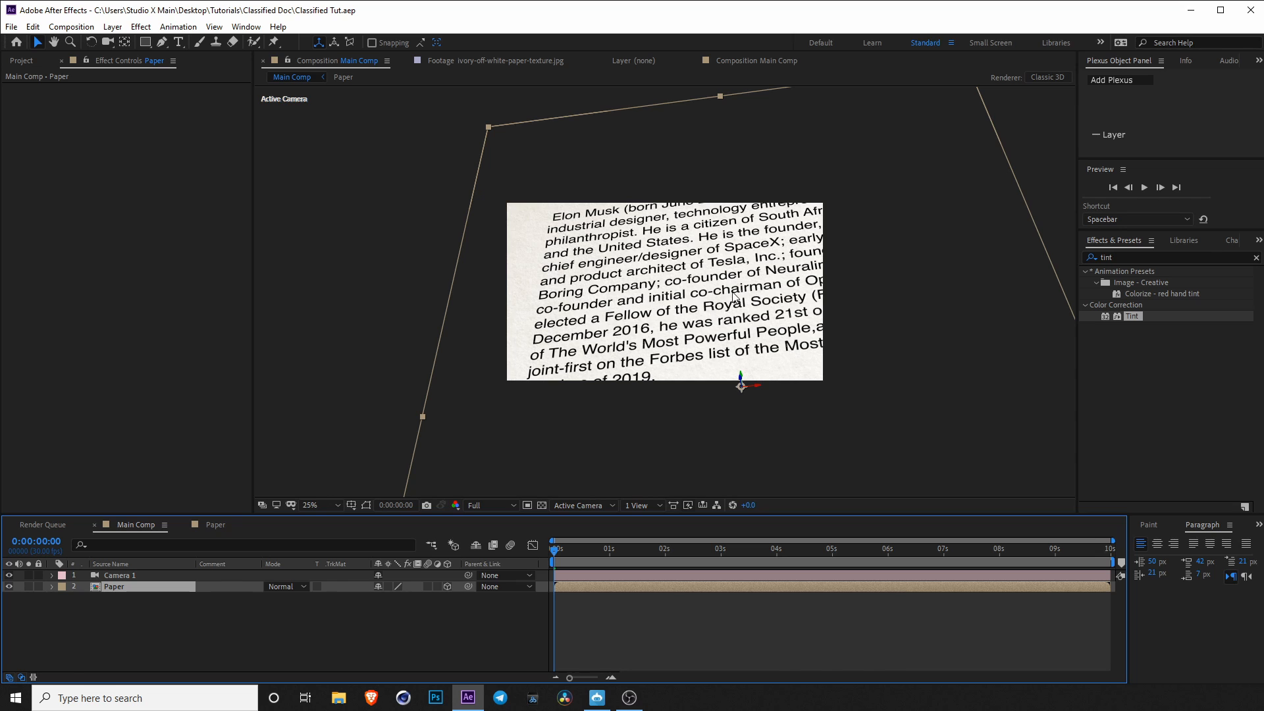
Return to the Paper composition and add a composition-sized, near-black solid of 2592 × 3888 px above the text layer.
click(215, 525)
scroll(509, 325, up, 2)
drag(508, 325, 527, 310)
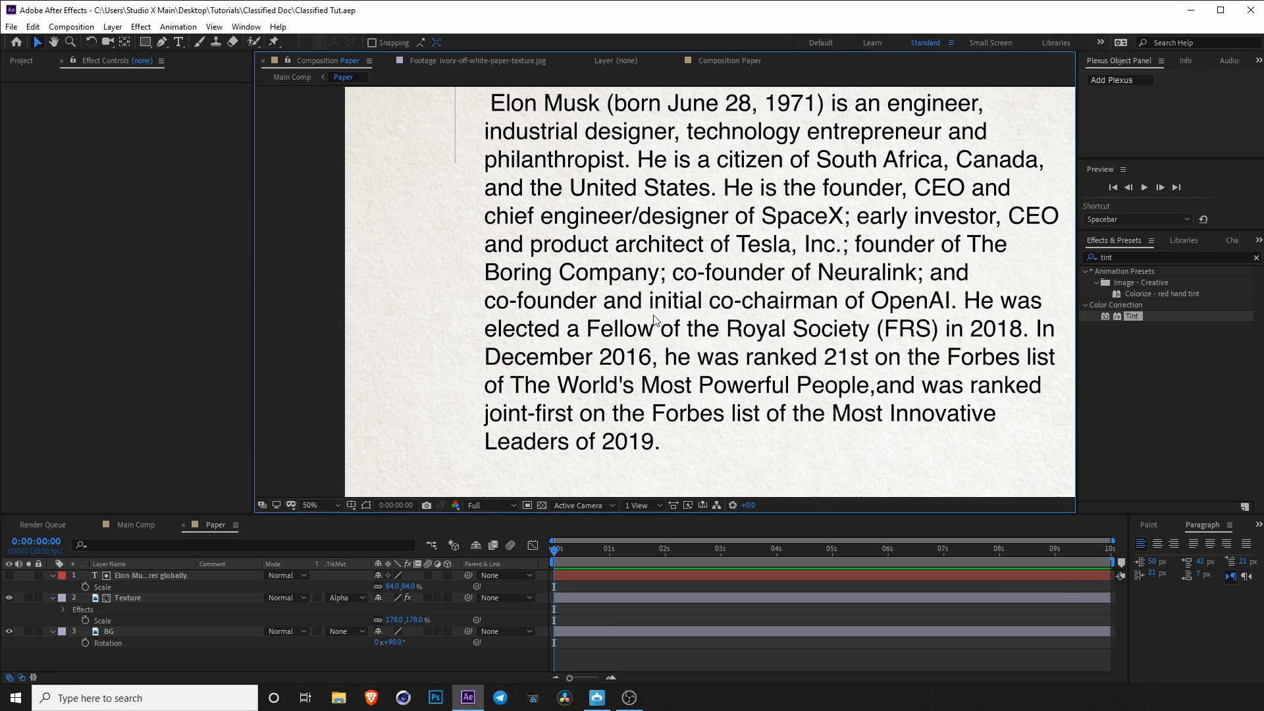
click(112, 27)
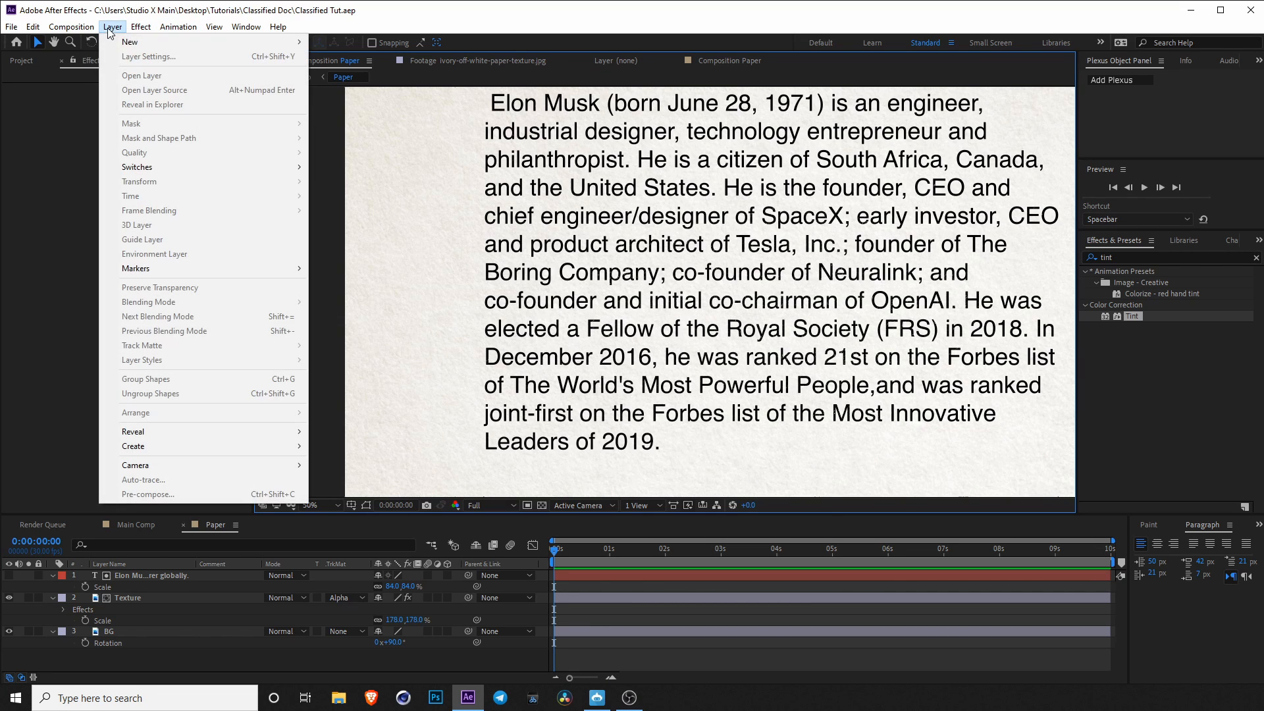
mouse_move(128, 42)
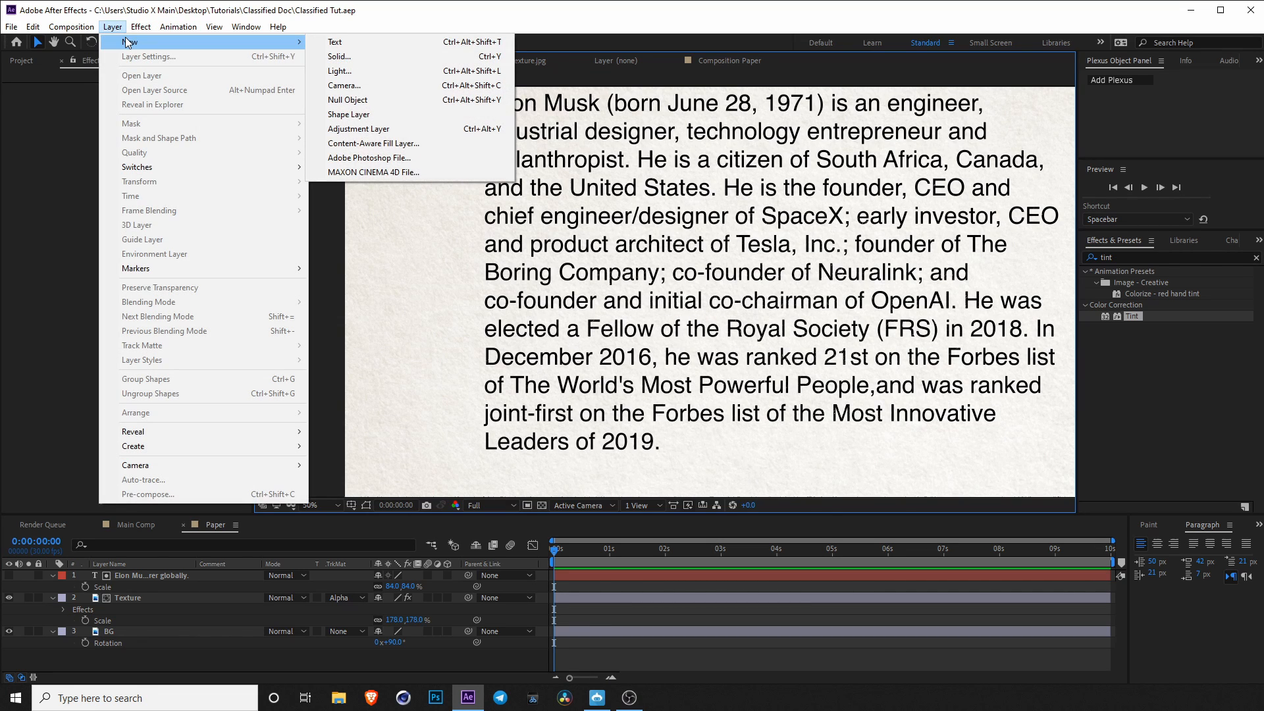
click(349, 57)
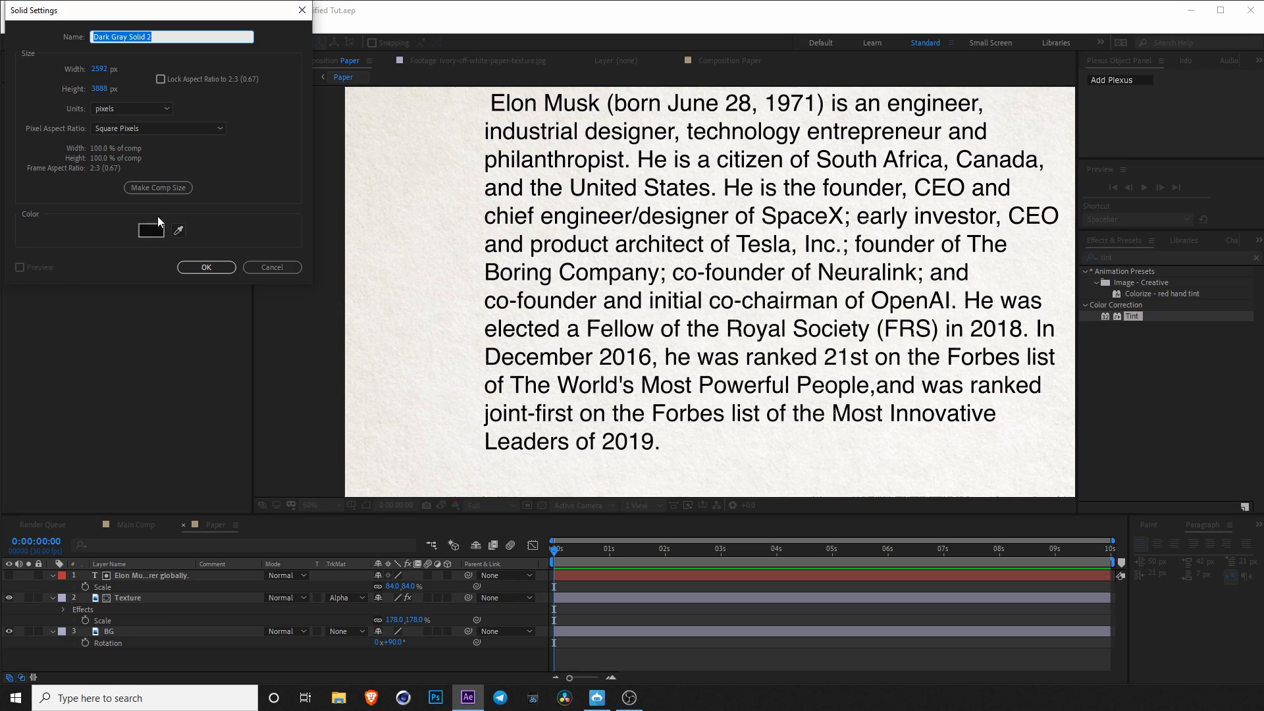
click(164, 187)
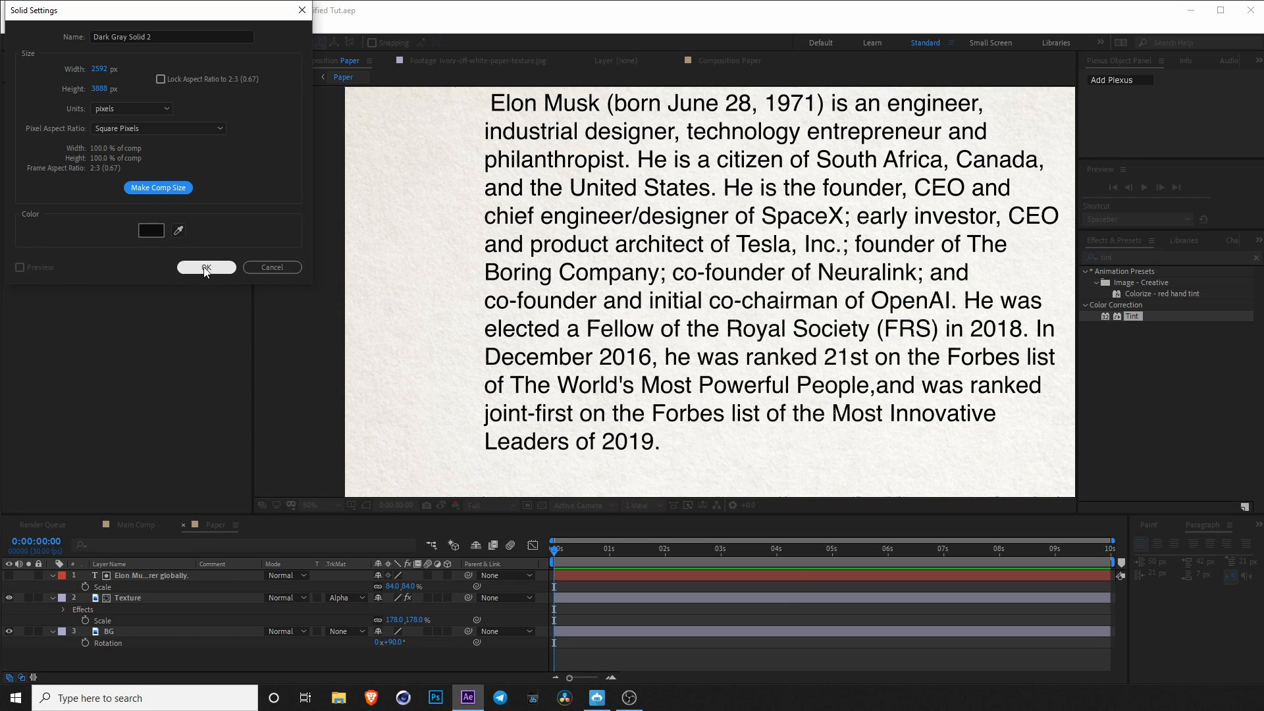
click(206, 268)
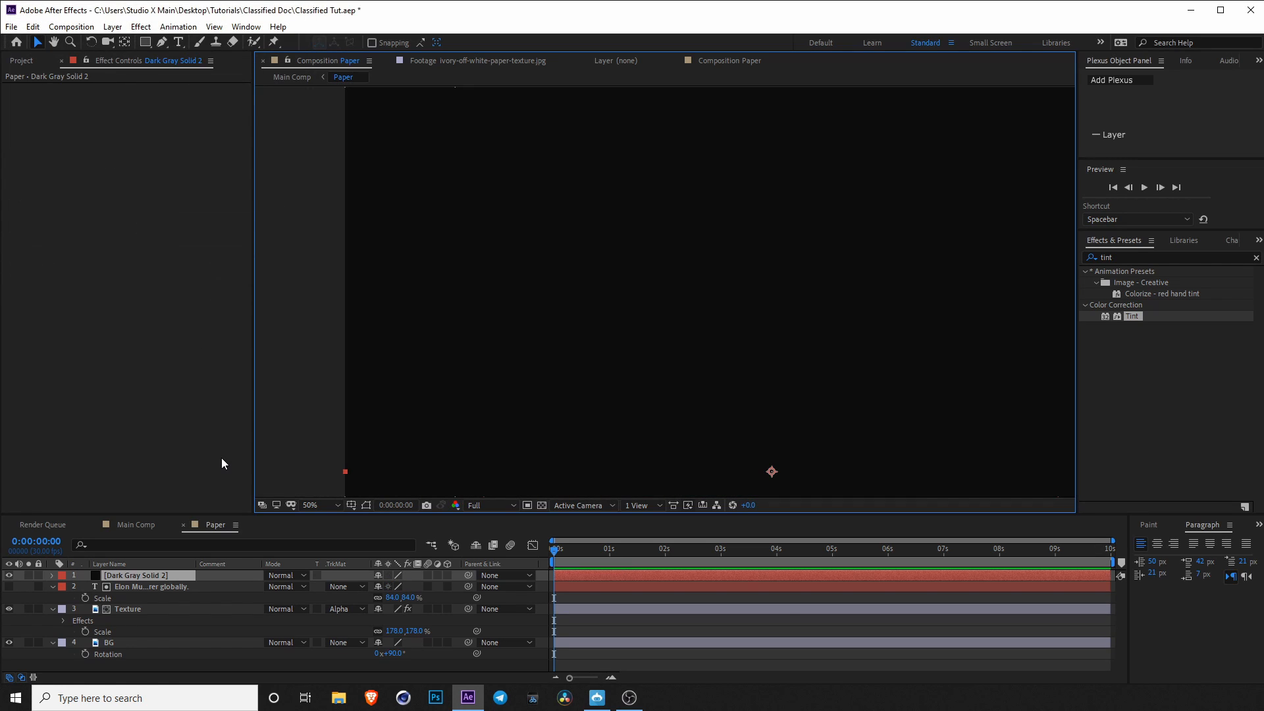
Set the Dark Gray Solid 2 layer's color to near-black #0C0C0C.
click(113, 26)
click(135, 54)
click(151, 231)
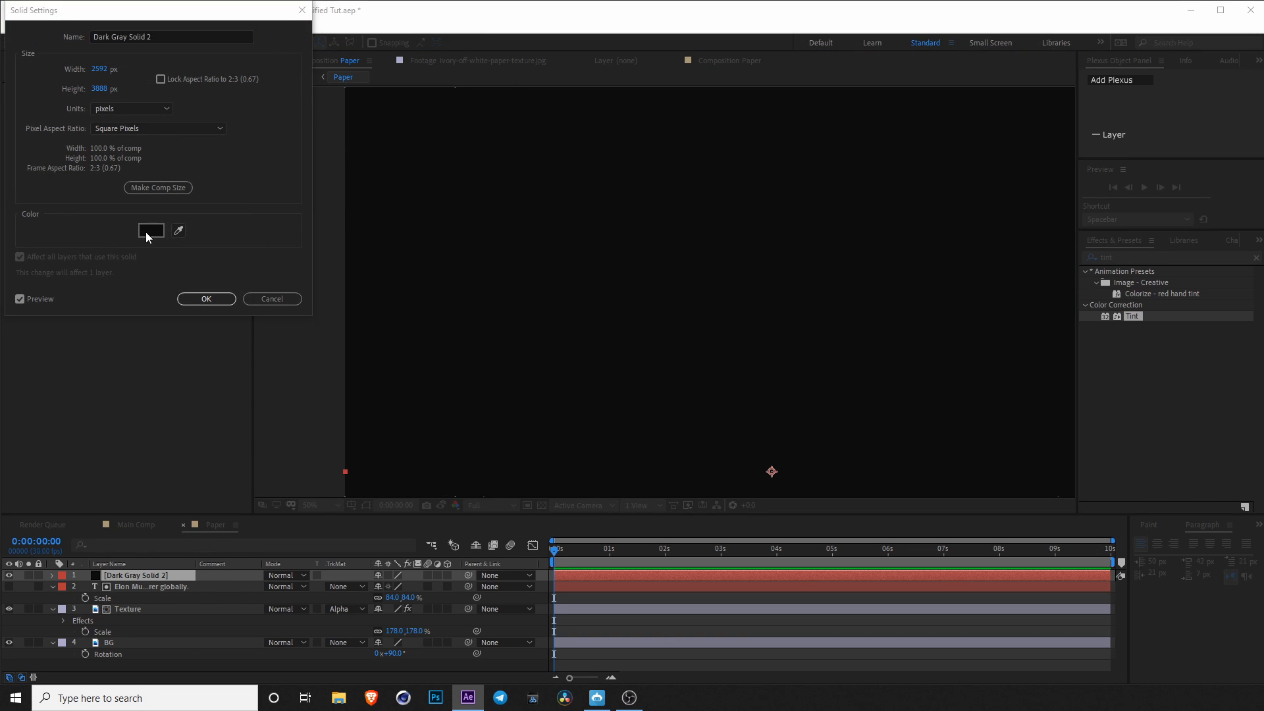
drag(187, 17, 282, 156)
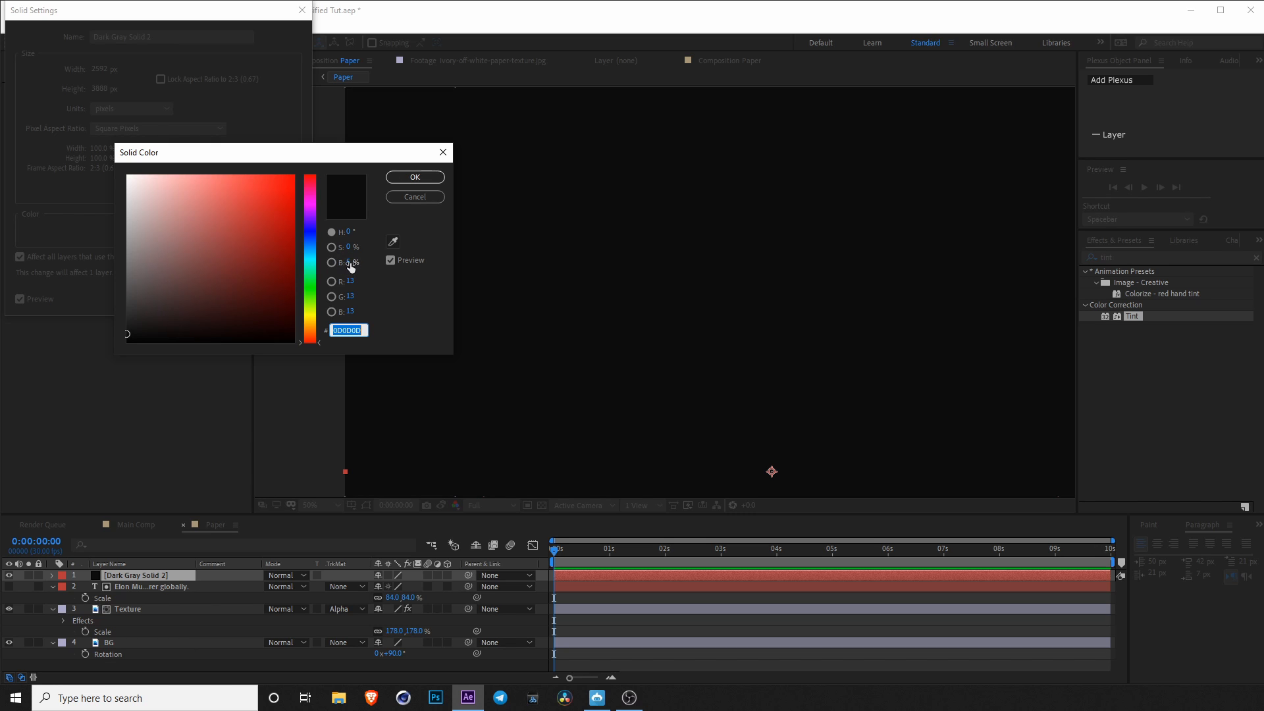
mouse_move(137, 329)
mouse_down()
mouse_move(105, 335)
mouse_move(93, 318)
mouse_move(101, 147)
mouse_move(132, 206)
mouse_move(125, 344)
mouse_move(101, 334)
mouse_up()
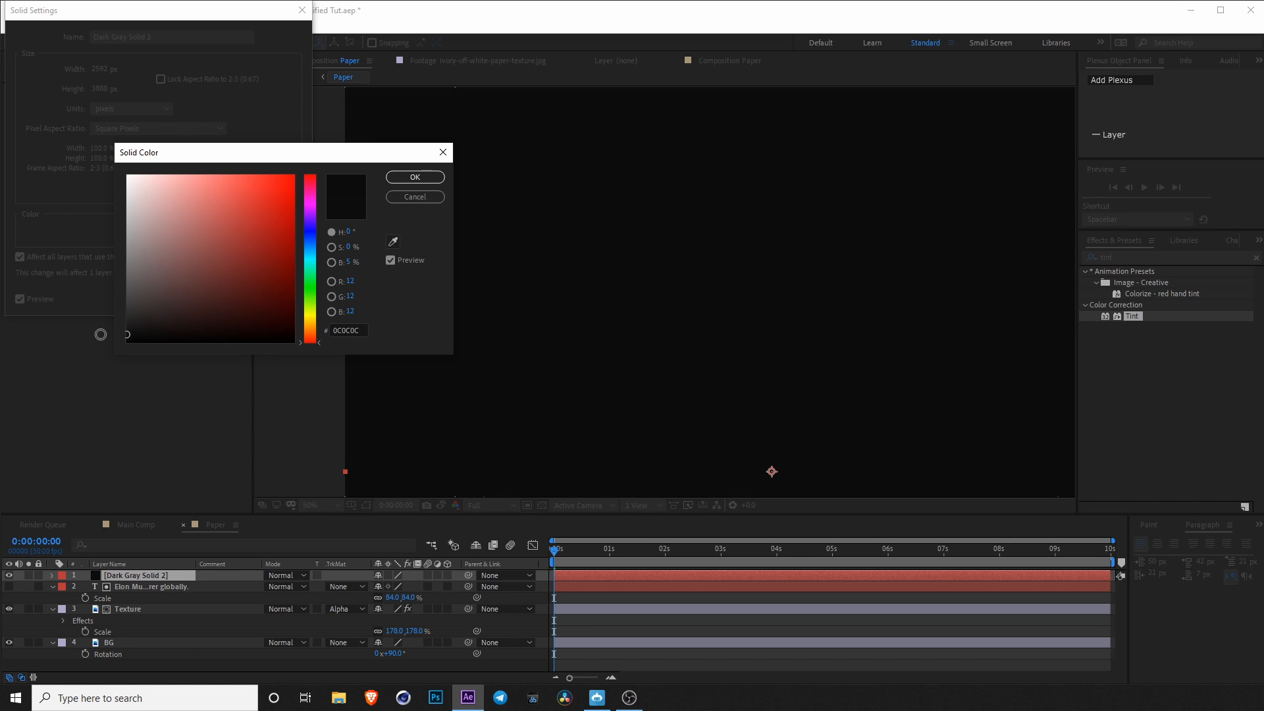
click(408, 176)
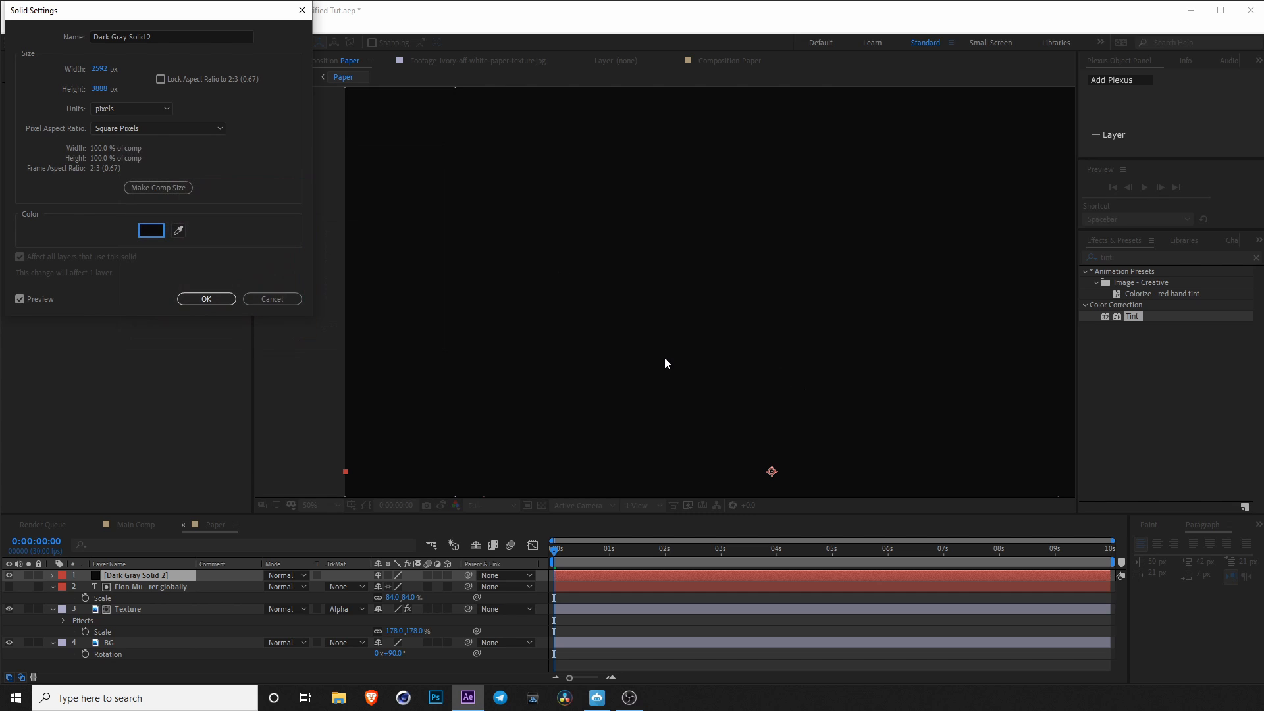
click(227, 299)
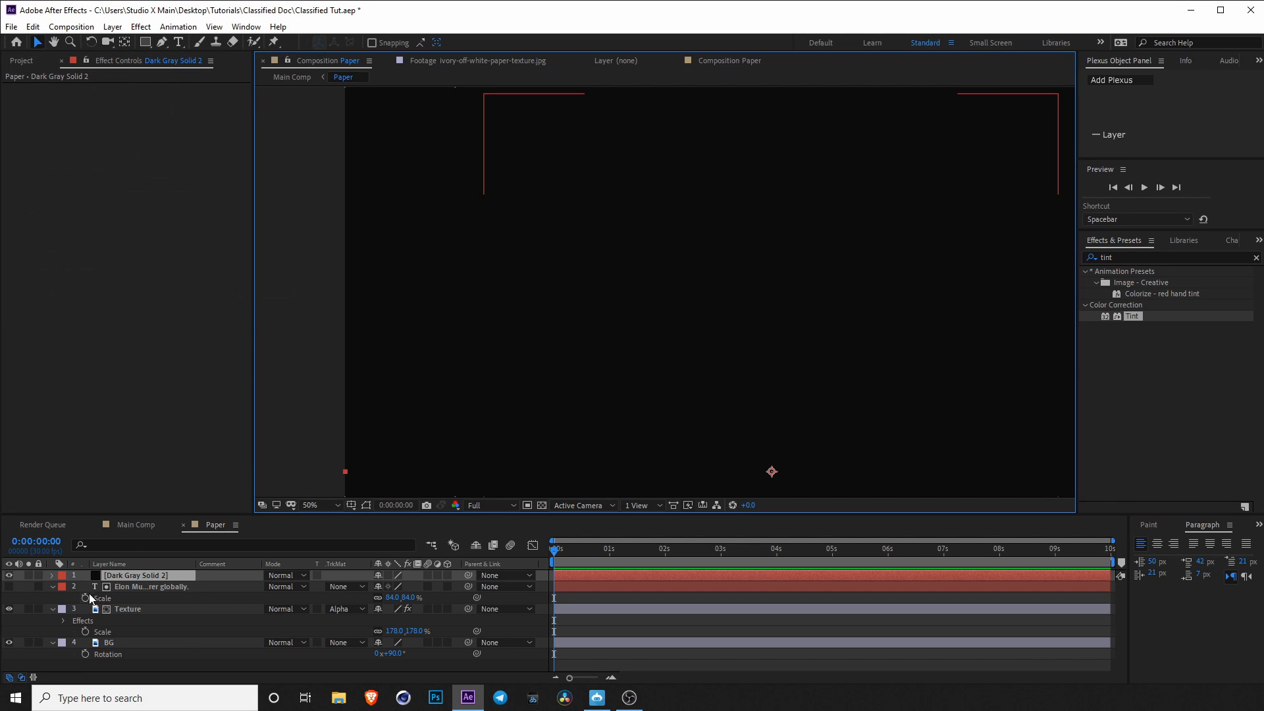
With the solid temporarily hidden, draw a rounded rectangle mask on it around "co-founder and initial co-chairman of OpenAI", and show the black bar.
click(10, 576)
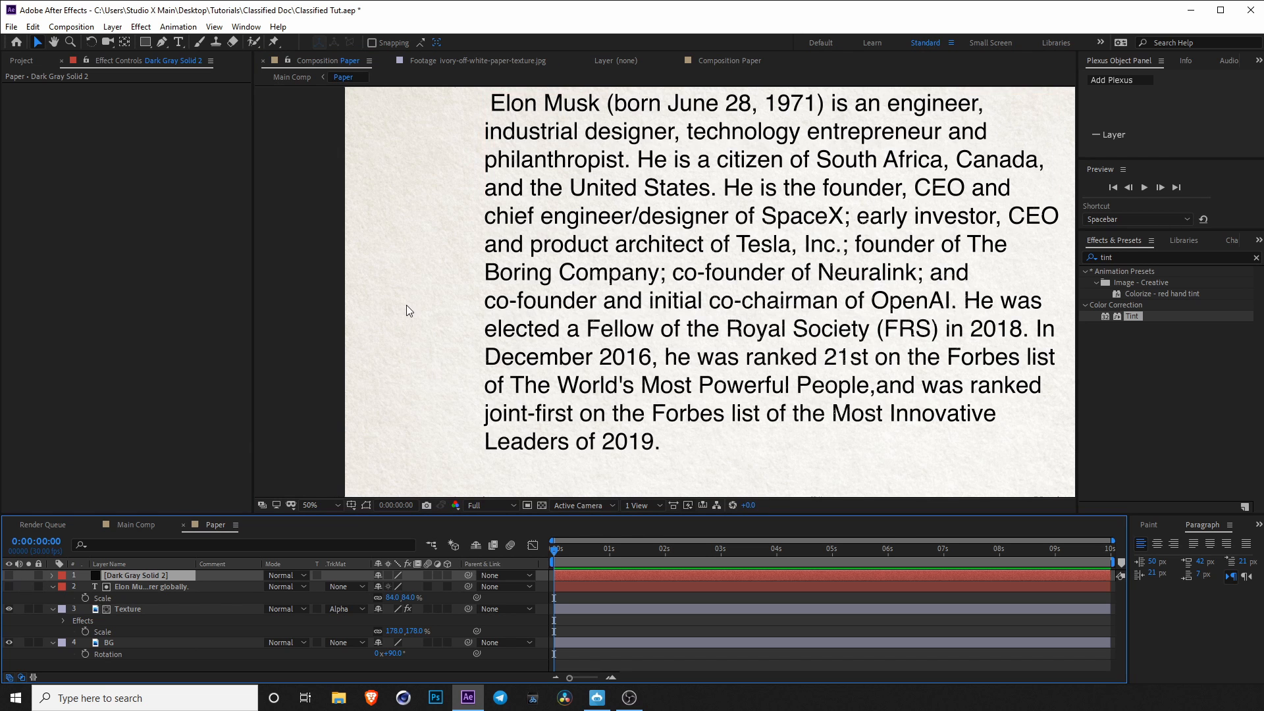
click(146, 45)
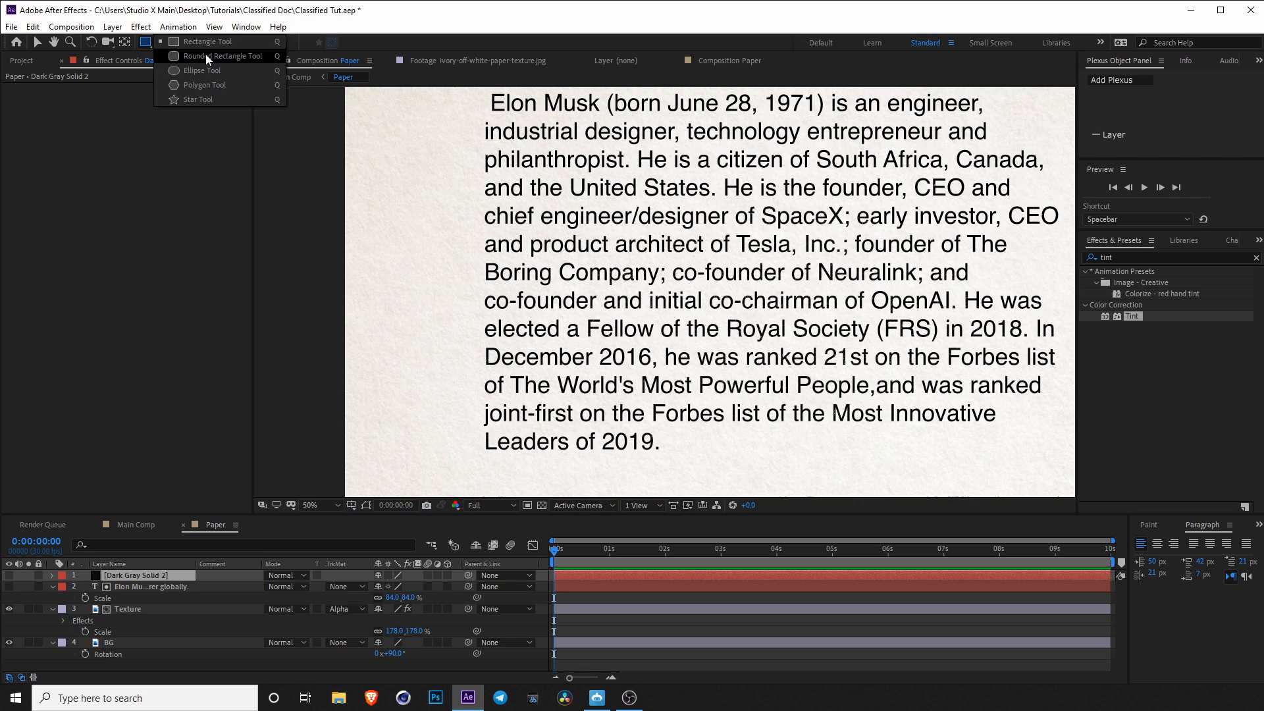
click(207, 57)
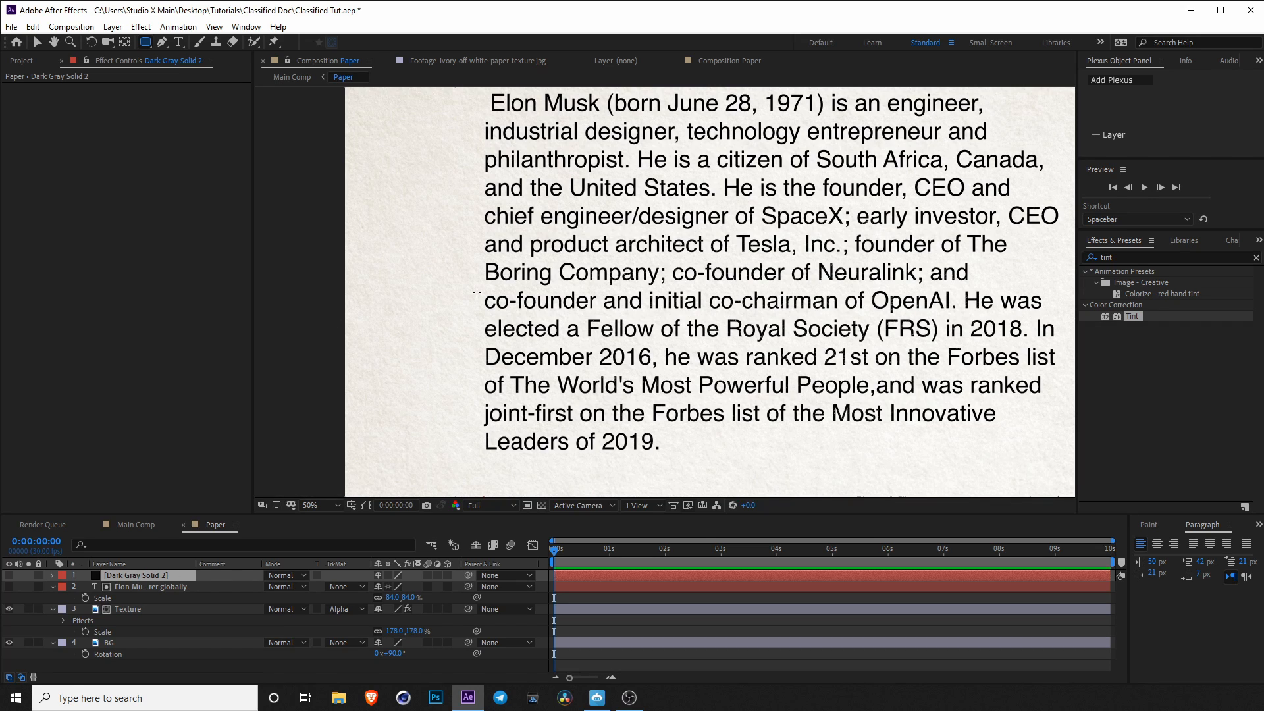
drag(478, 291, 956, 314)
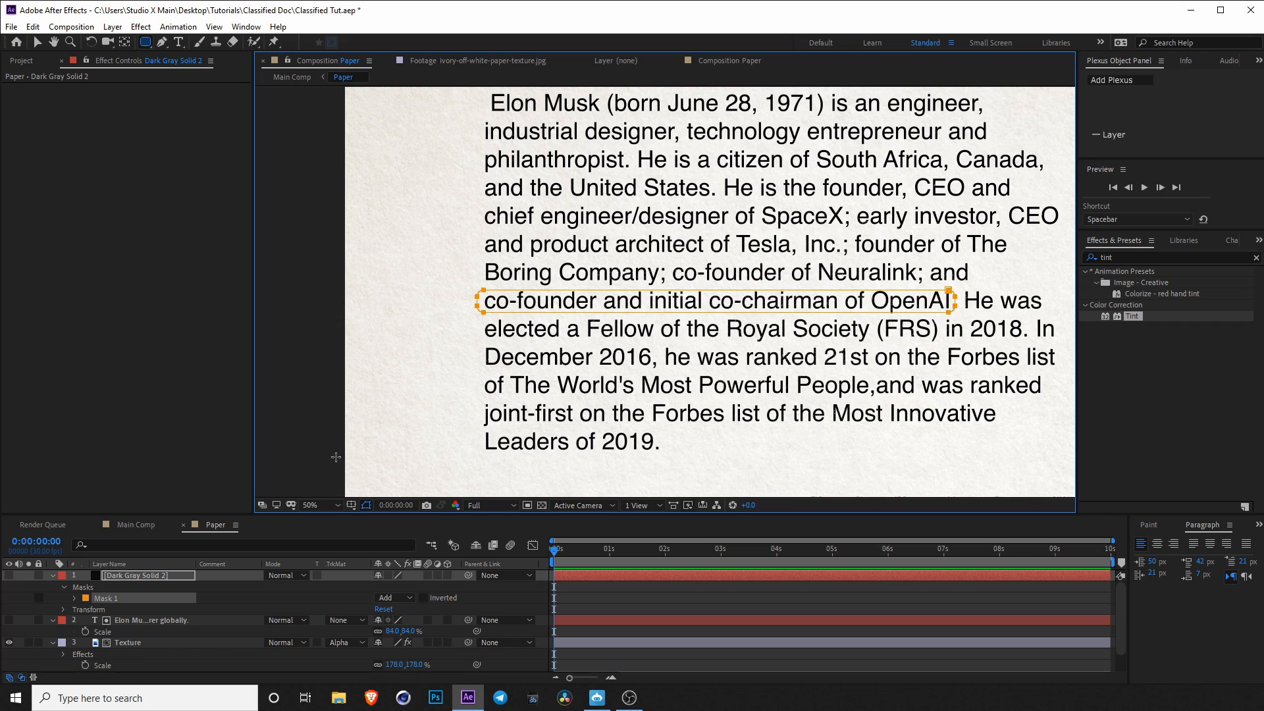
click(9, 575)
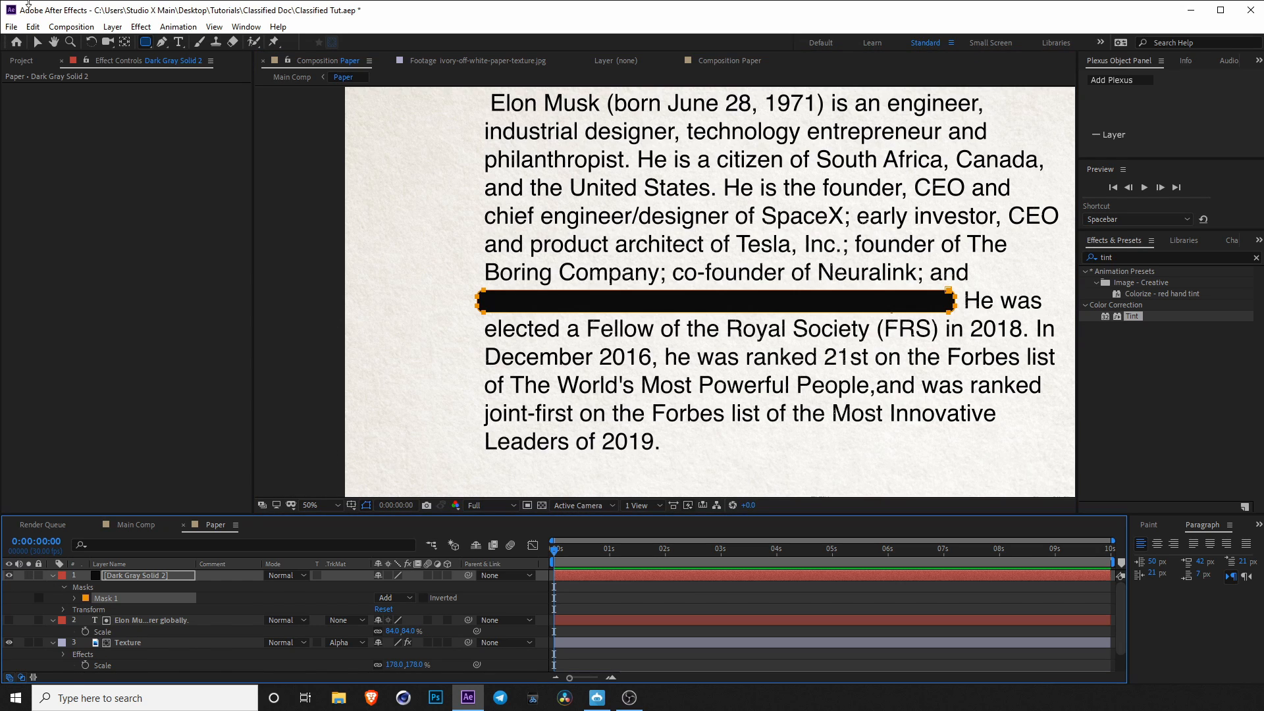
click(39, 43)
click(607, 602)
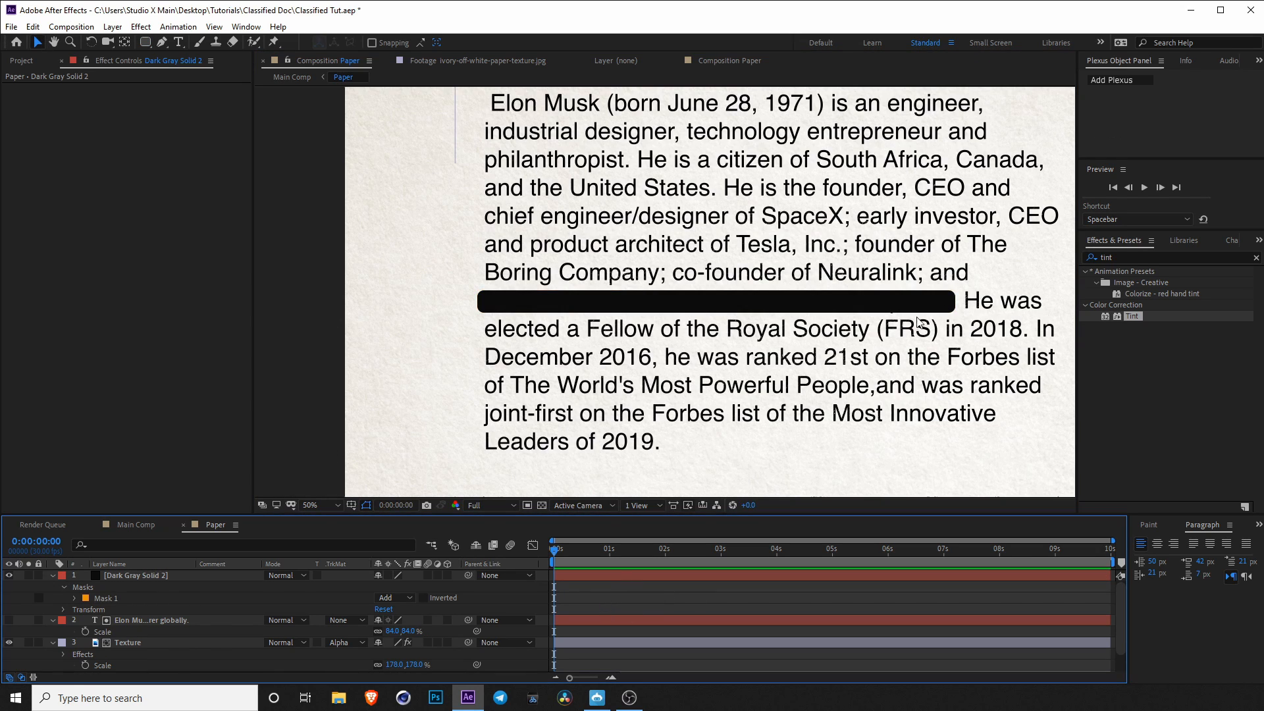
Draw a larger rectangle mask on the solid over most of the black bar and set its mode to Subtract.
click(141, 577)
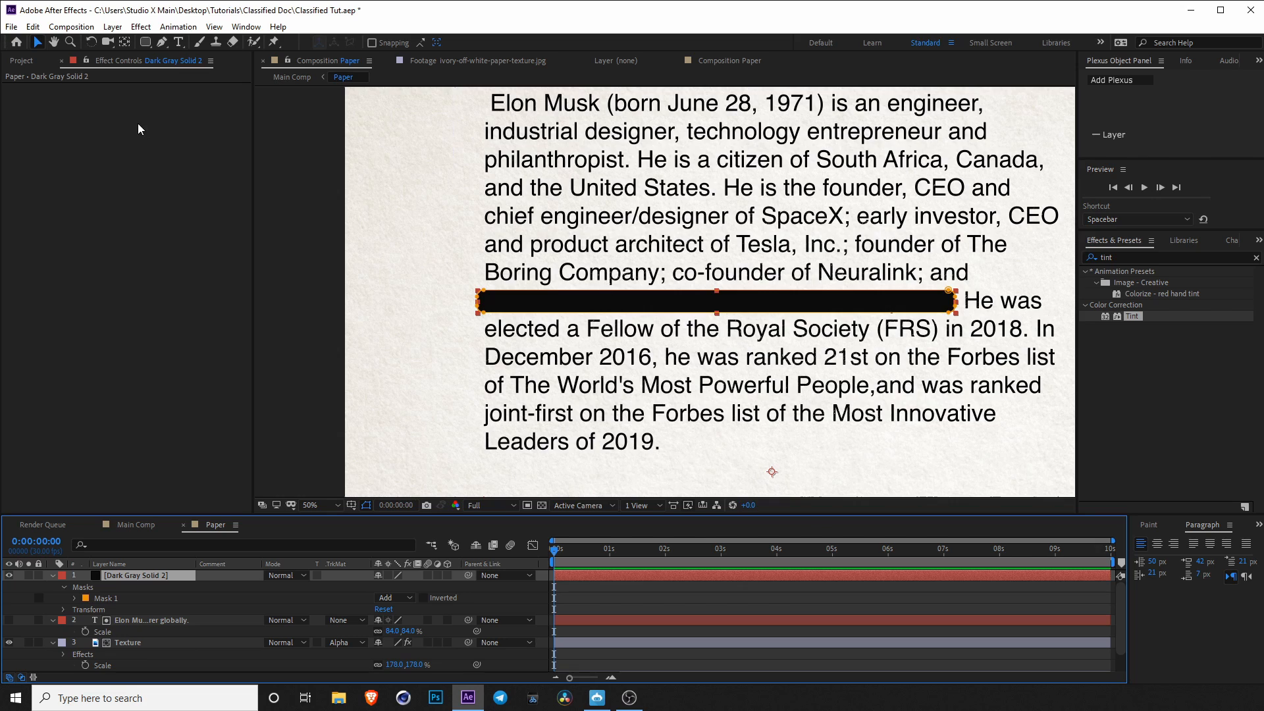
click(146, 42)
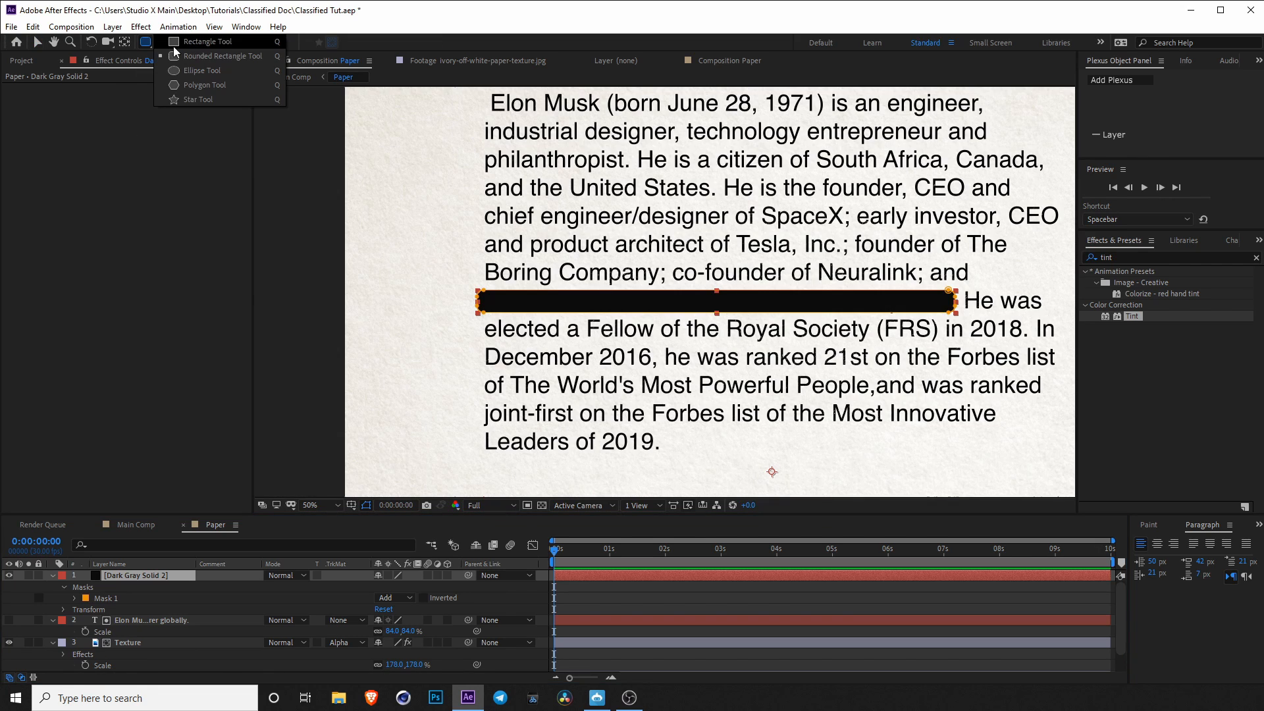
click(198, 43)
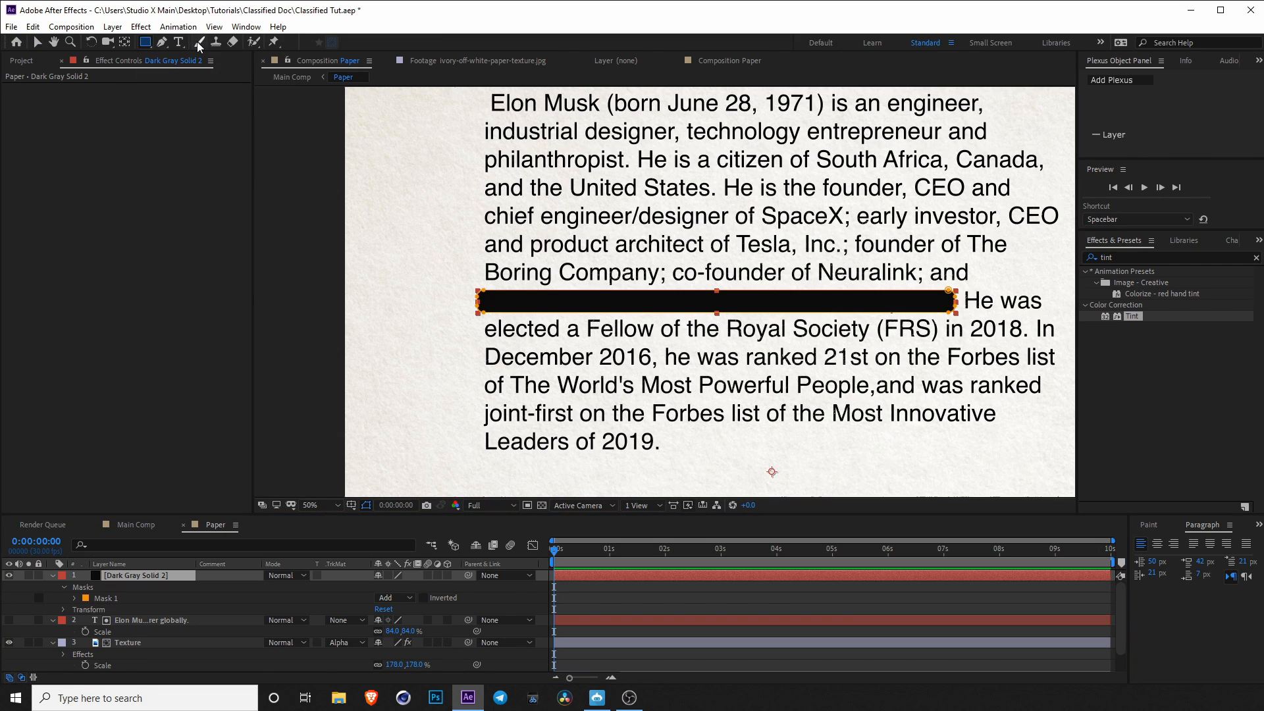
click(118, 578)
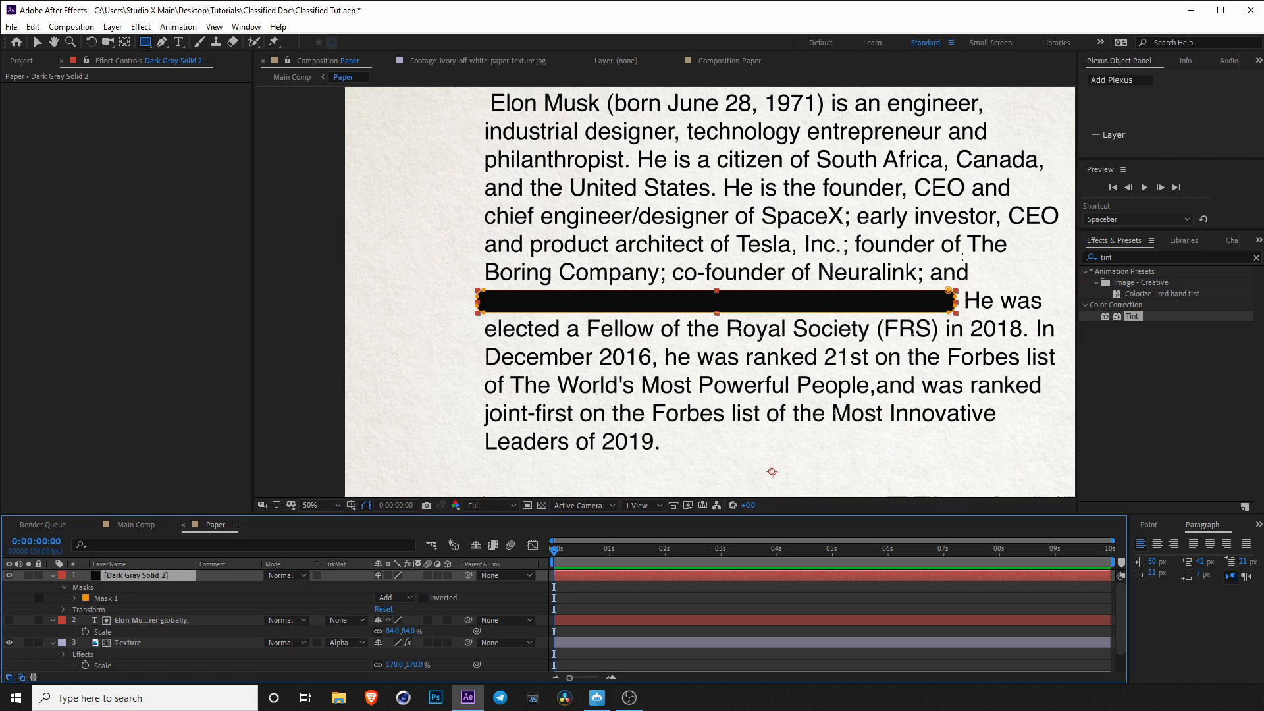
drag(1035, 232, 615, 372)
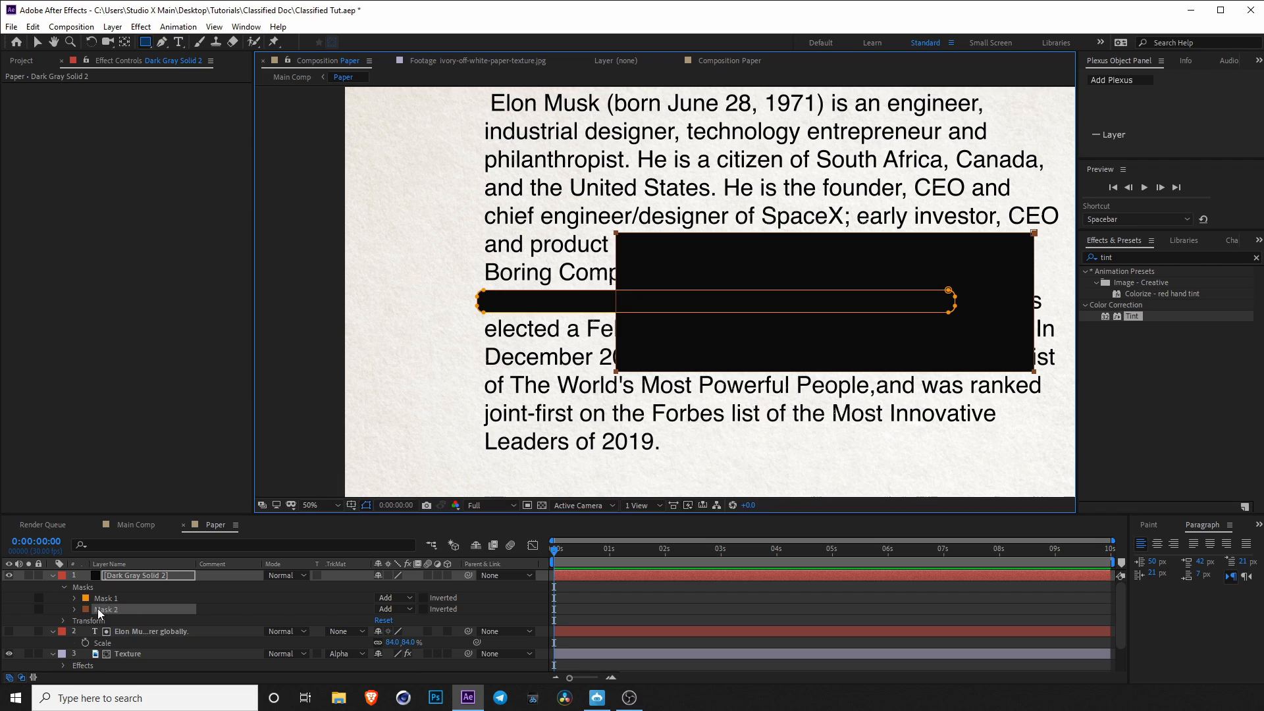
click(392, 611)
click(411, 537)
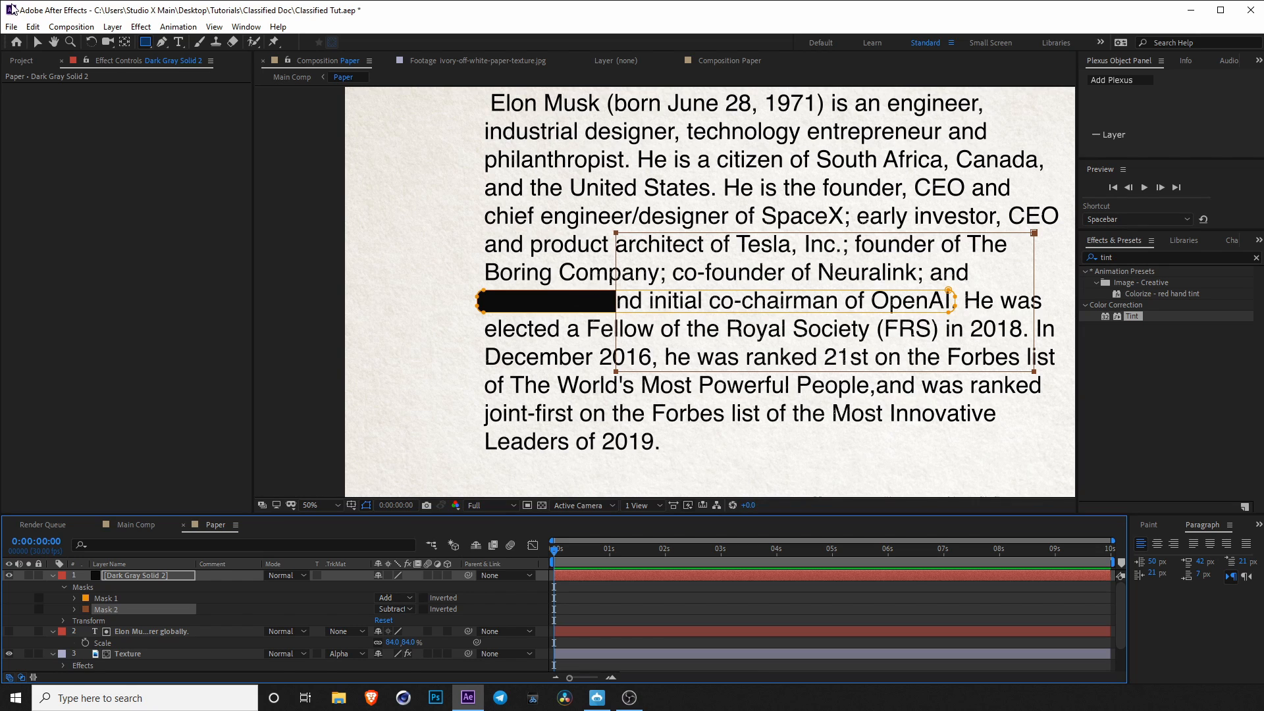
Keyframe Mask 2's path so its left edge moves from before the bar's start at 0:00:00:20 to beyond its end at 0:00:01:20.
click(38, 42)
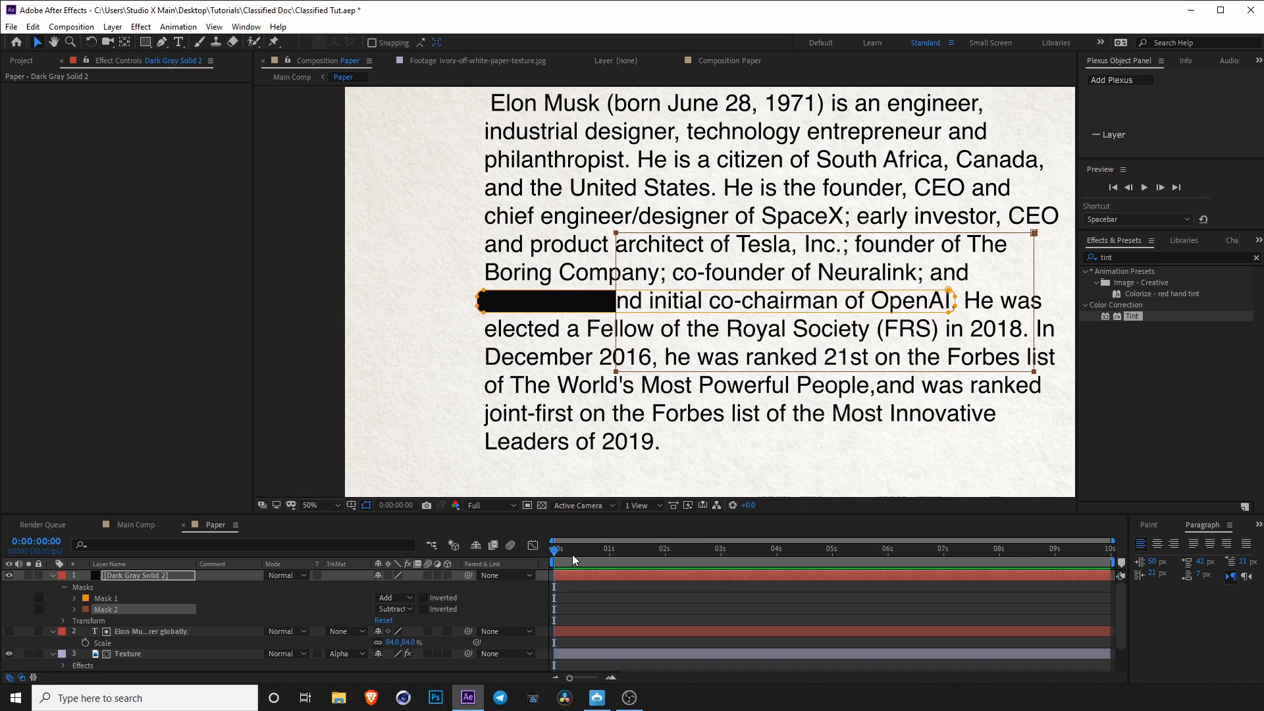
drag(572, 554, 590, 555)
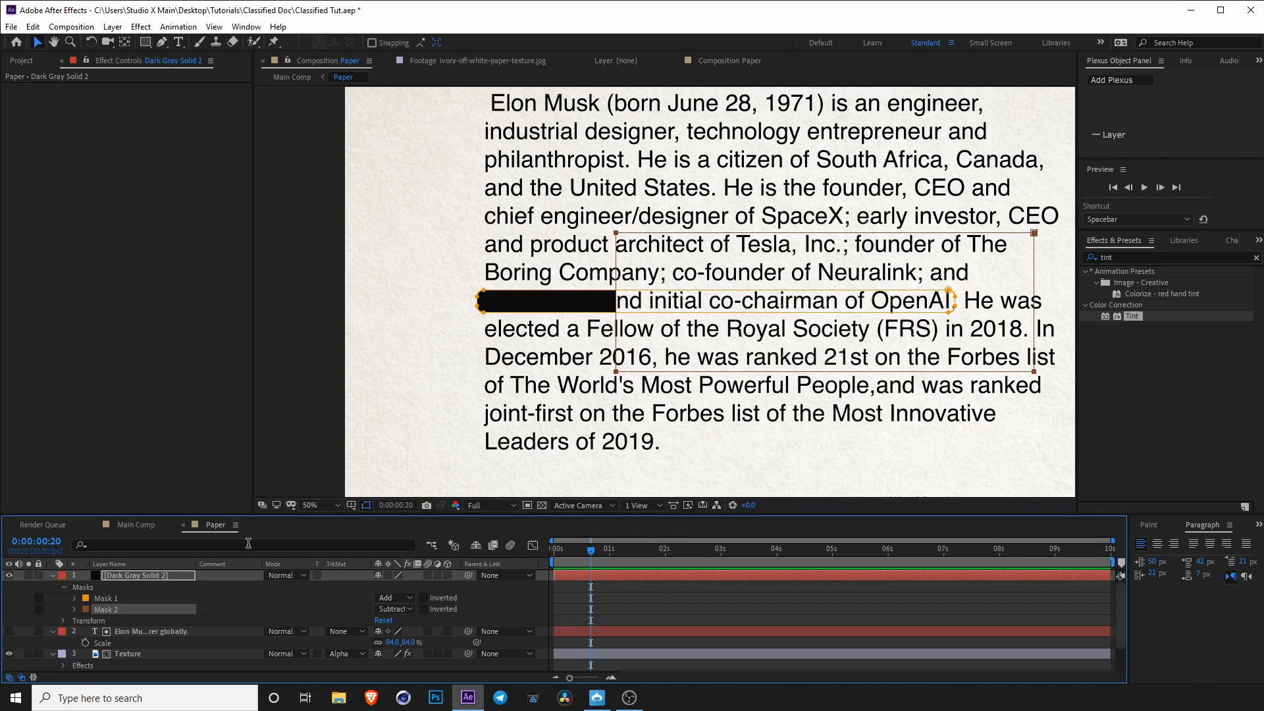
click(74, 609)
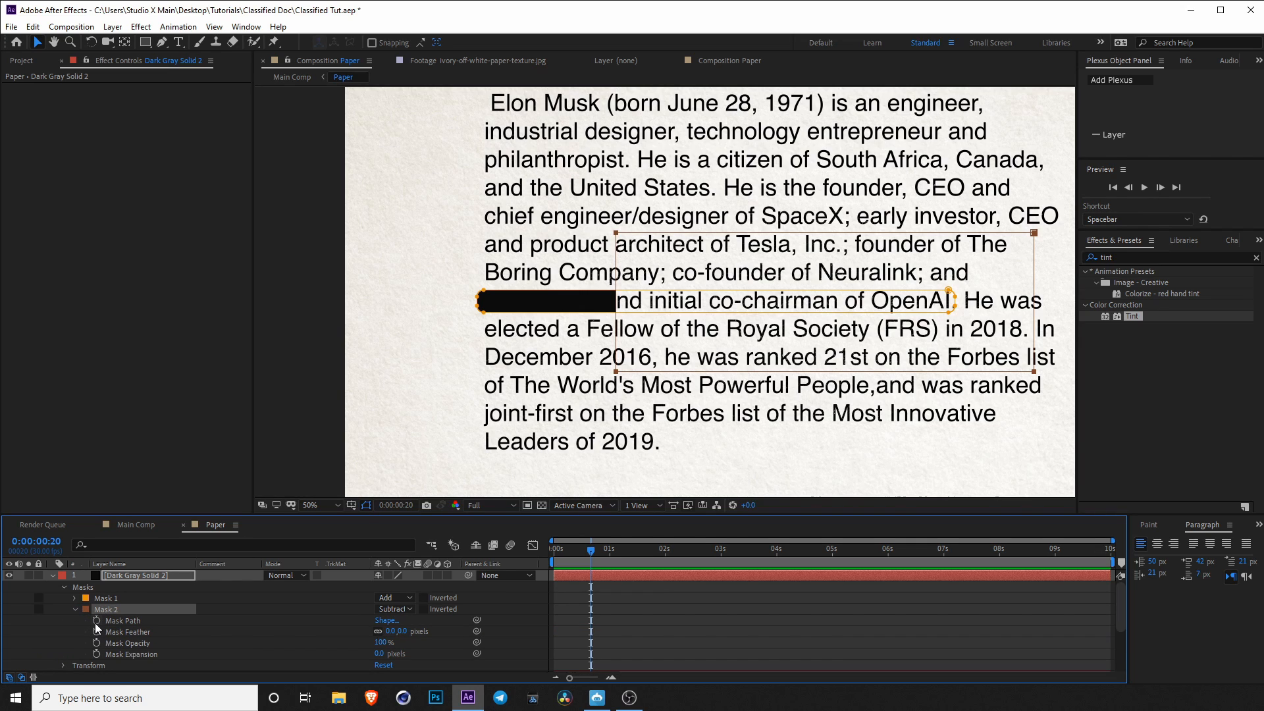
click(96, 620)
click(627, 366)
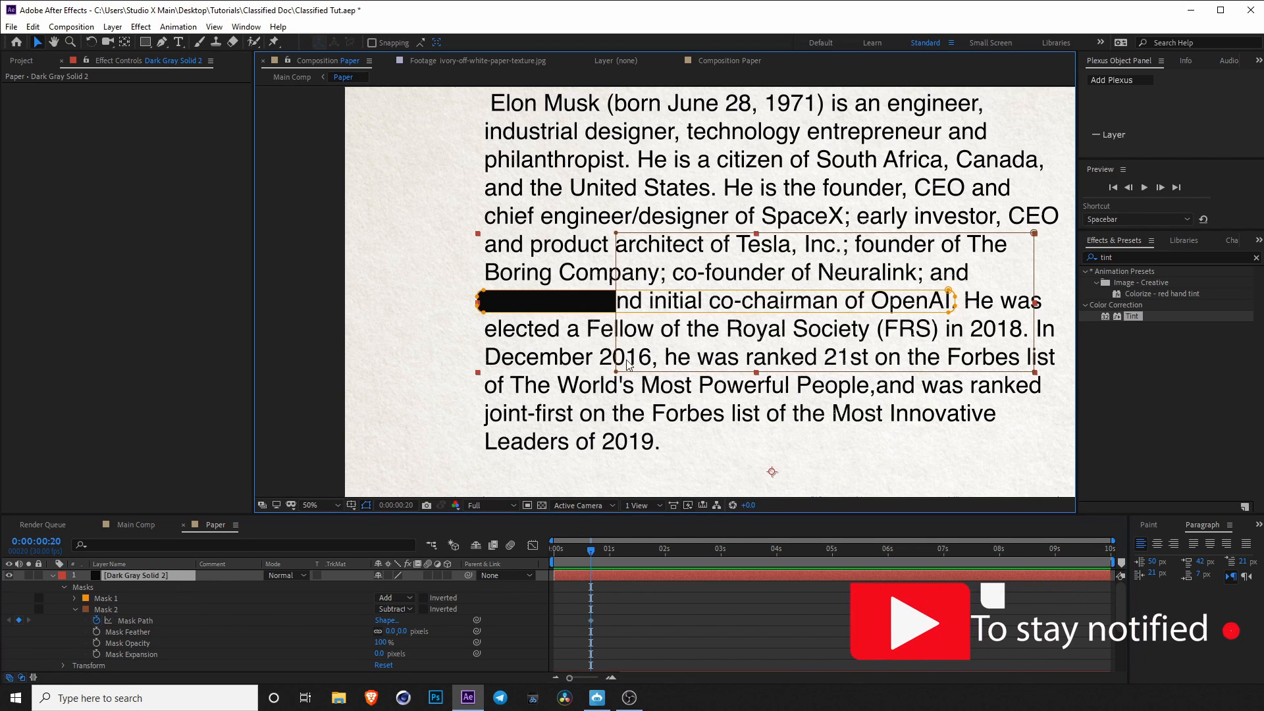
click(616, 362)
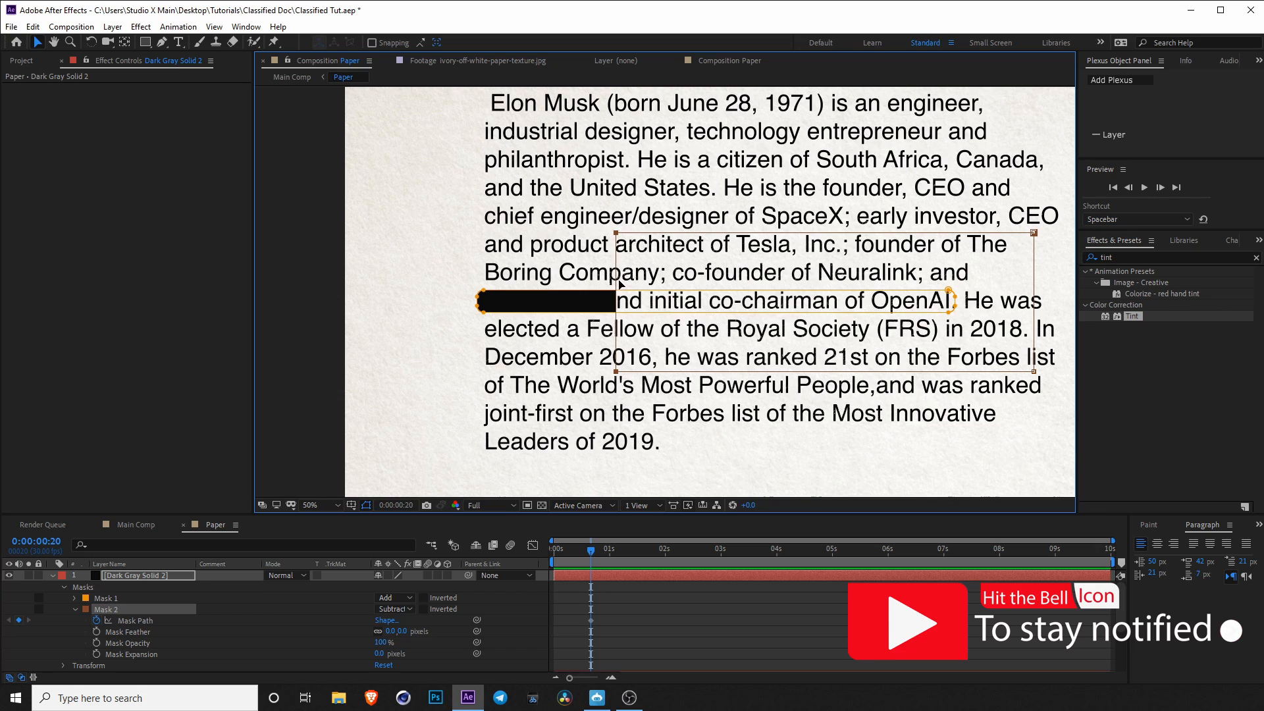
drag(616, 371, 461, 369)
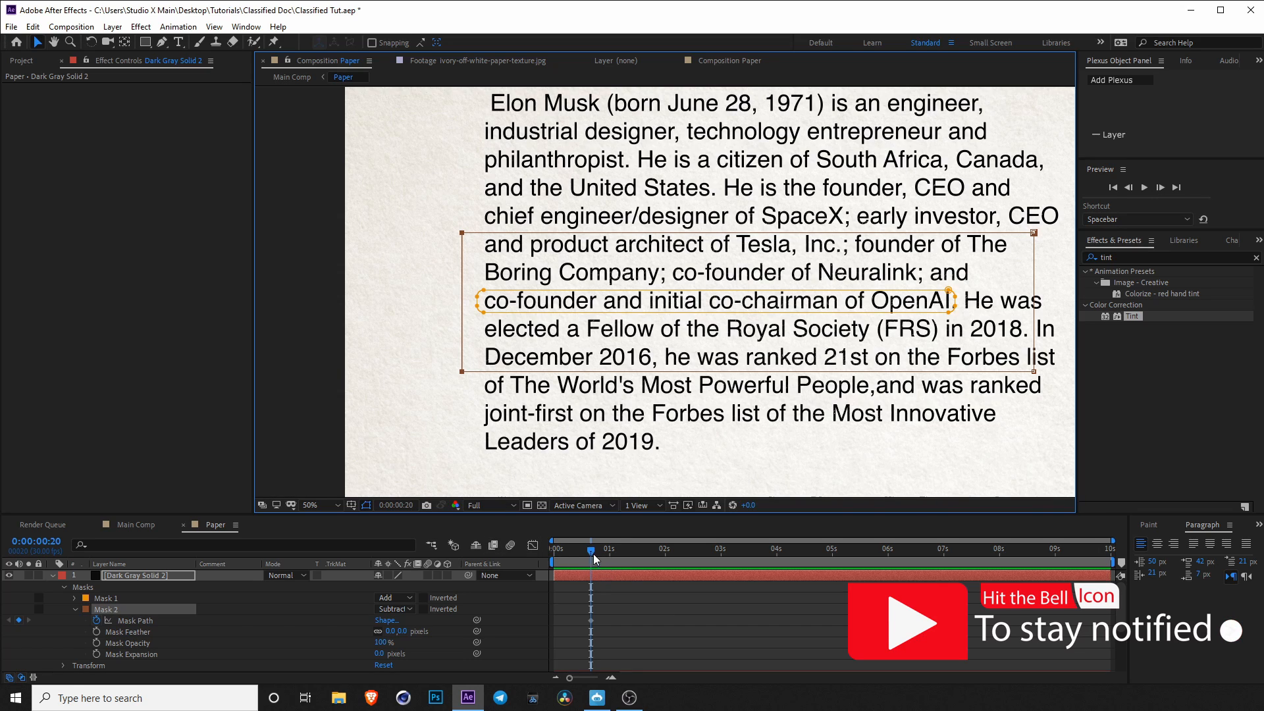
drag(592, 551, 646, 557)
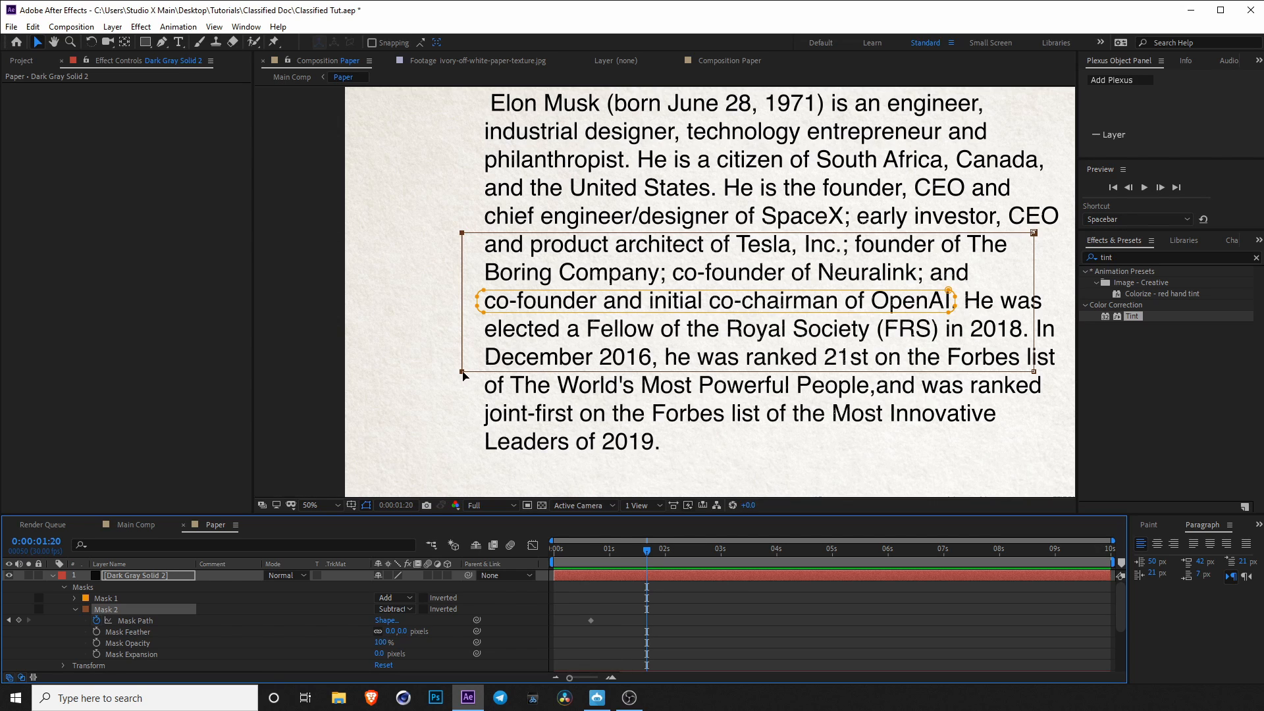
drag(463, 374, 990, 382)
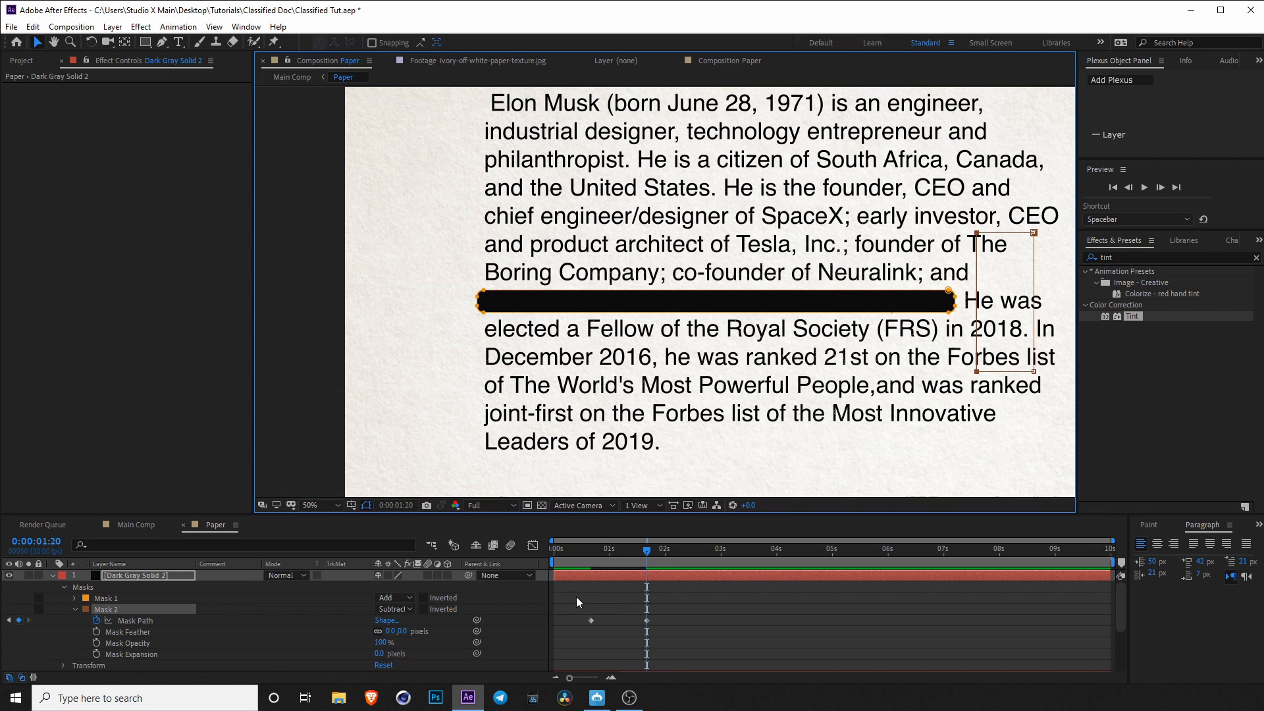
Apply Easy Ease to both Mask 2 path keyframes and preview the bar wiping across the line.
drag(577, 599, 646, 621)
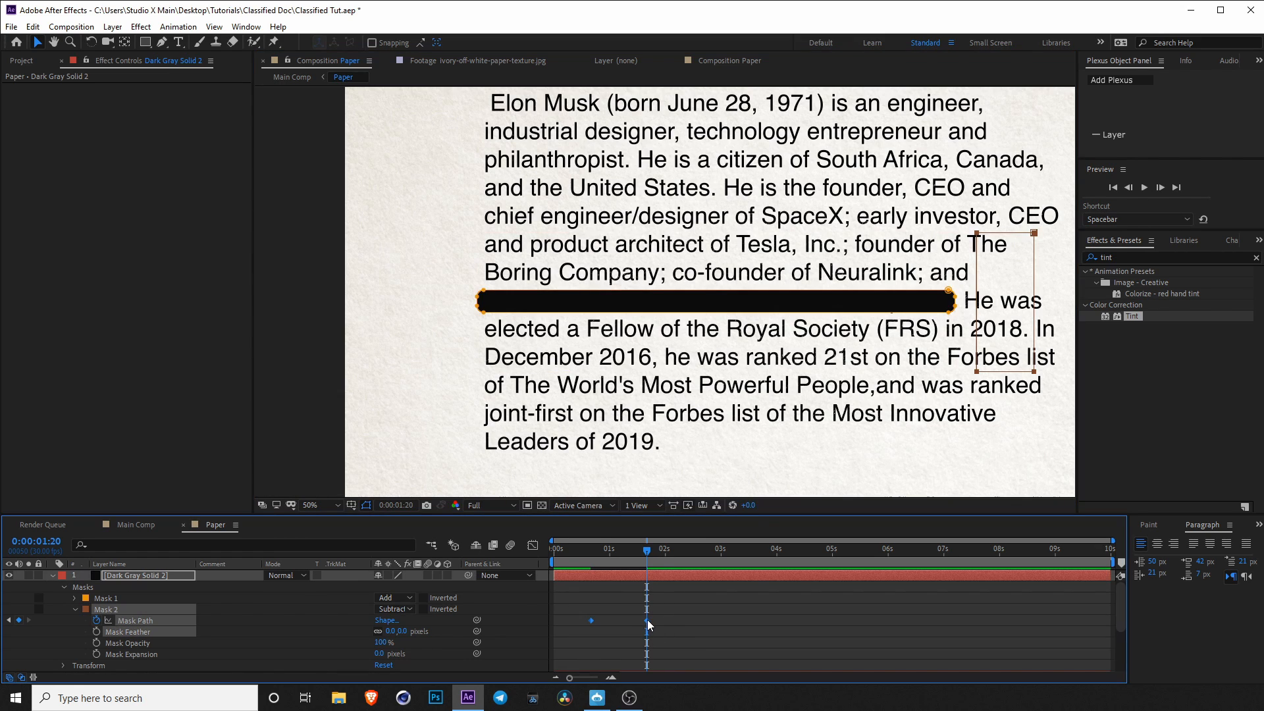
right_click(646, 619)
mouse_move(702, 614)
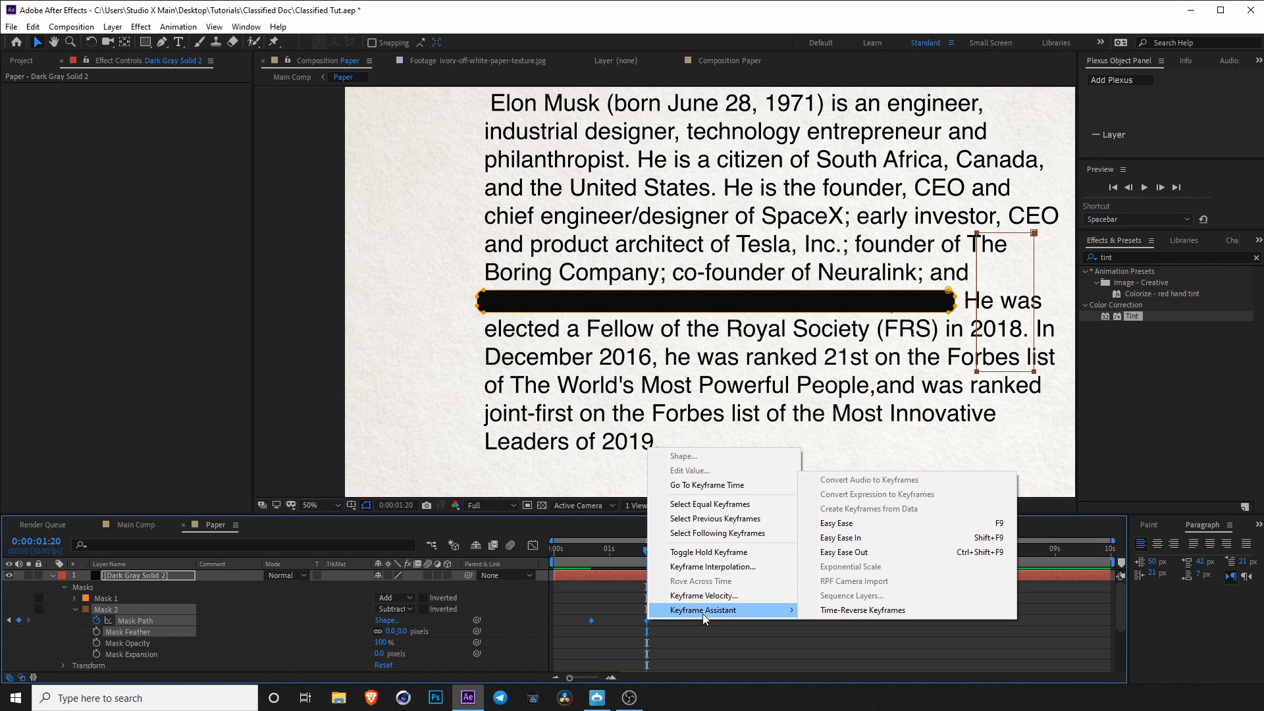
click(864, 530)
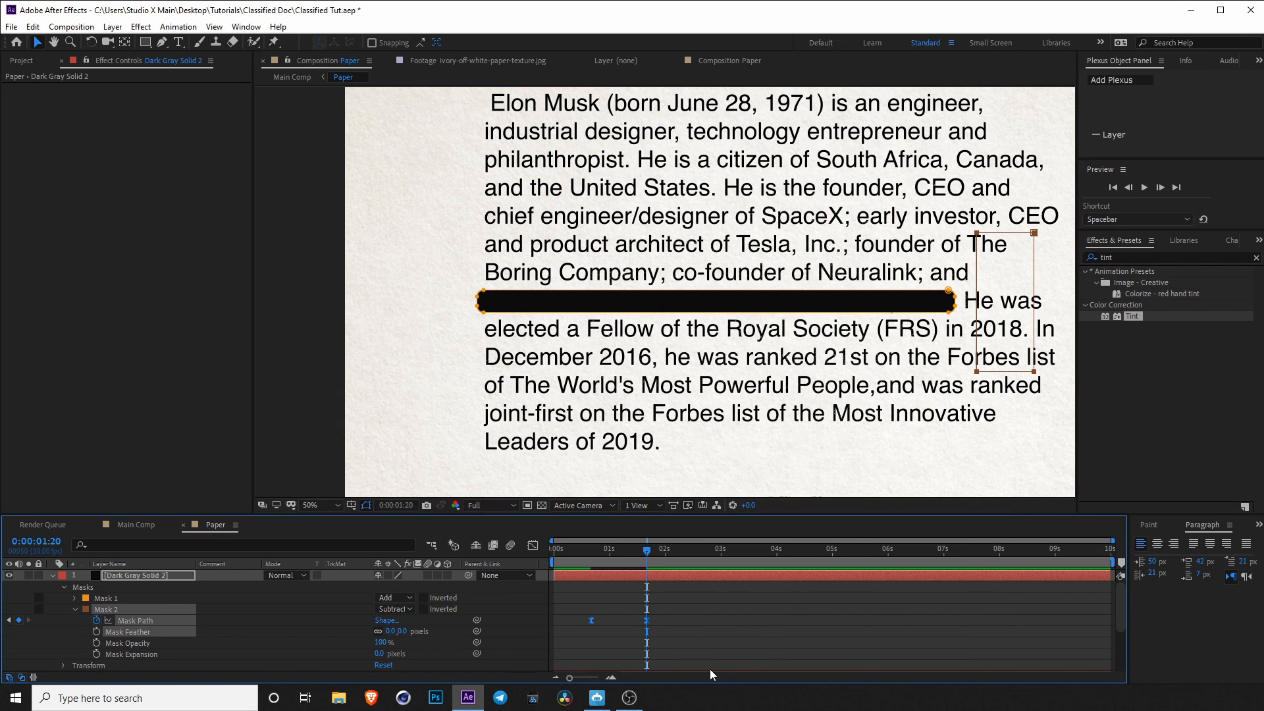
click(709, 669)
click(586, 552)
key(space)
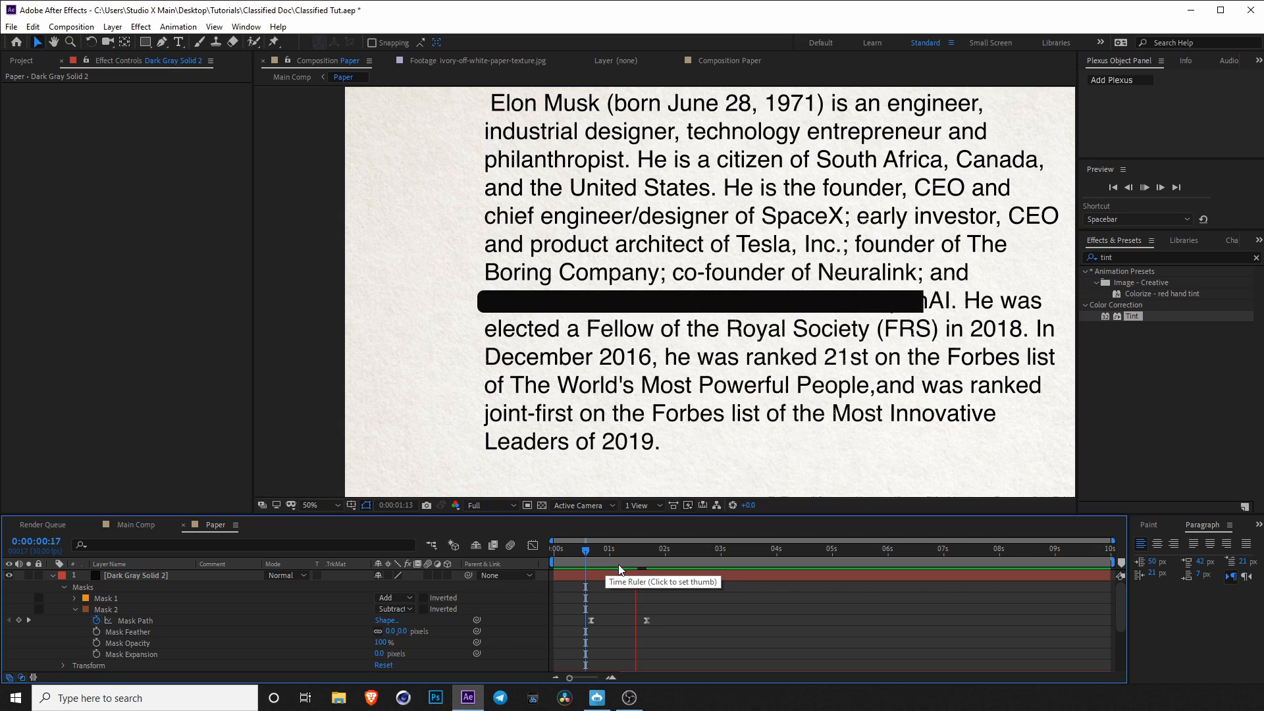
key(space)
key(space)
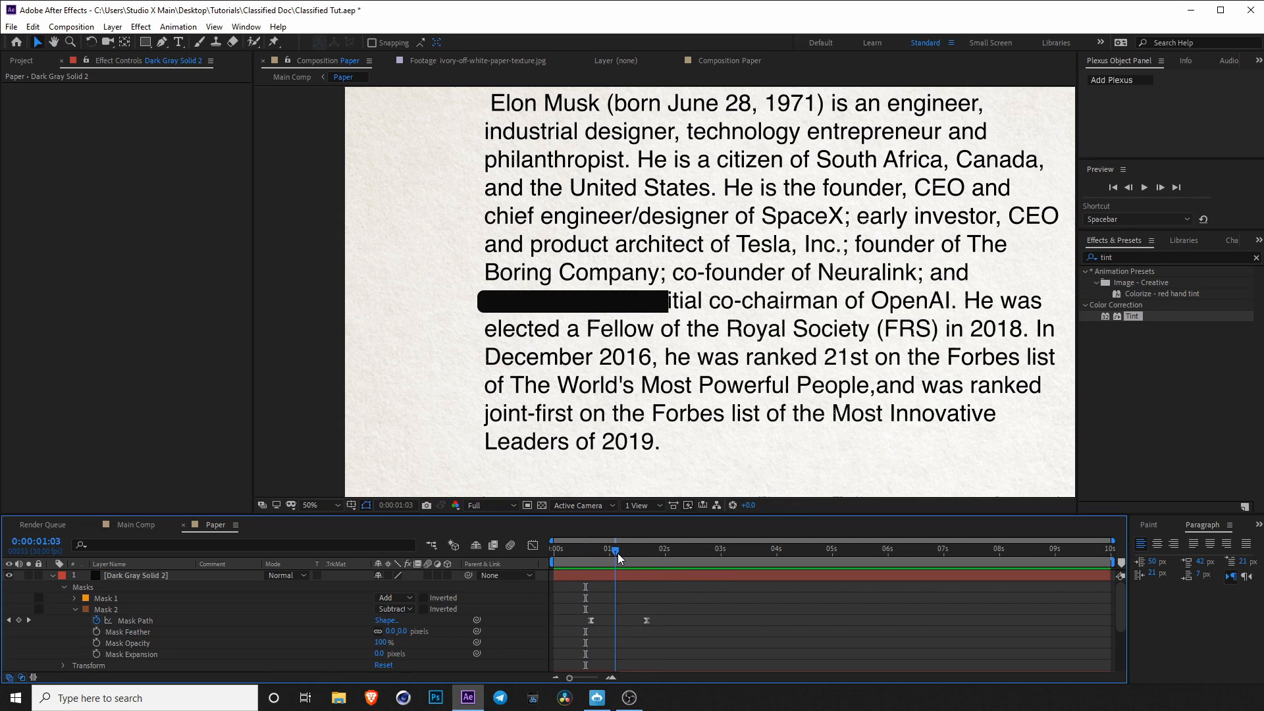
key(space)
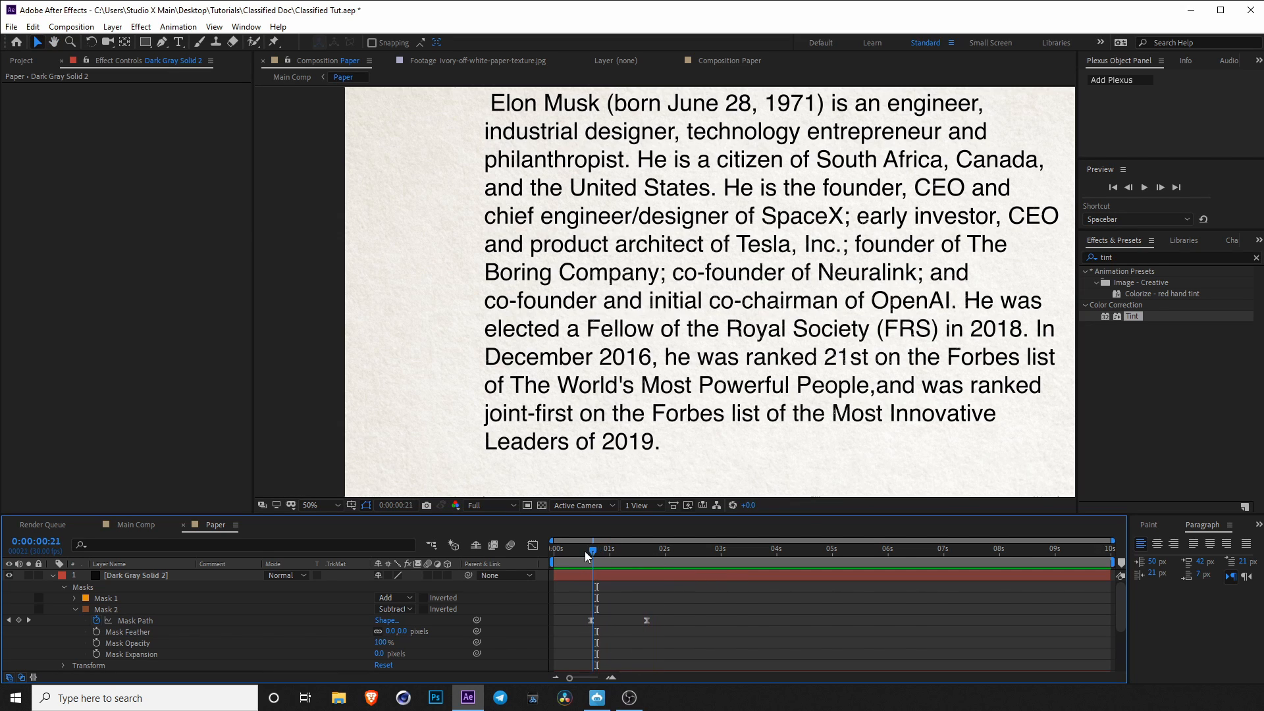
Slow the wipe by moving the second Mask Path keyframe to about 2.4 seconds, and replay the redaction animation.
click(646, 619)
drag(645, 620, 685, 620)
click(578, 552)
key(space)
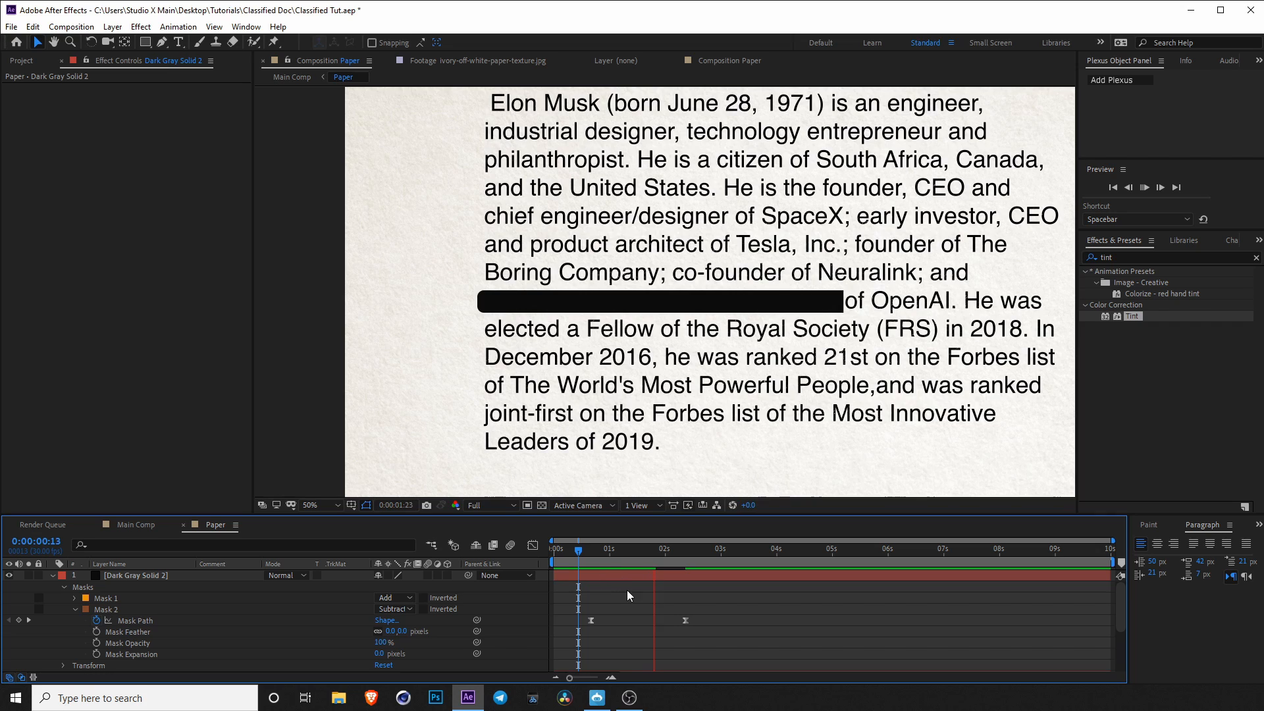
key(space)
click(583, 550)
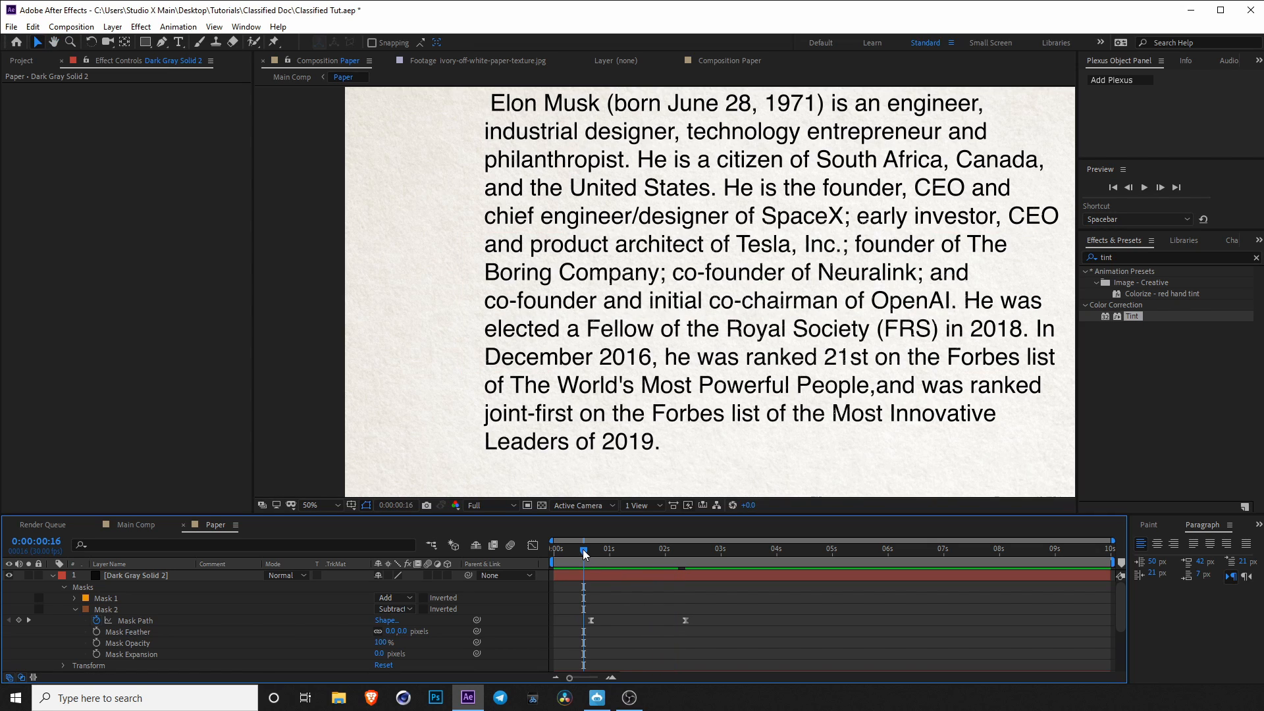
key(space)
key(space)
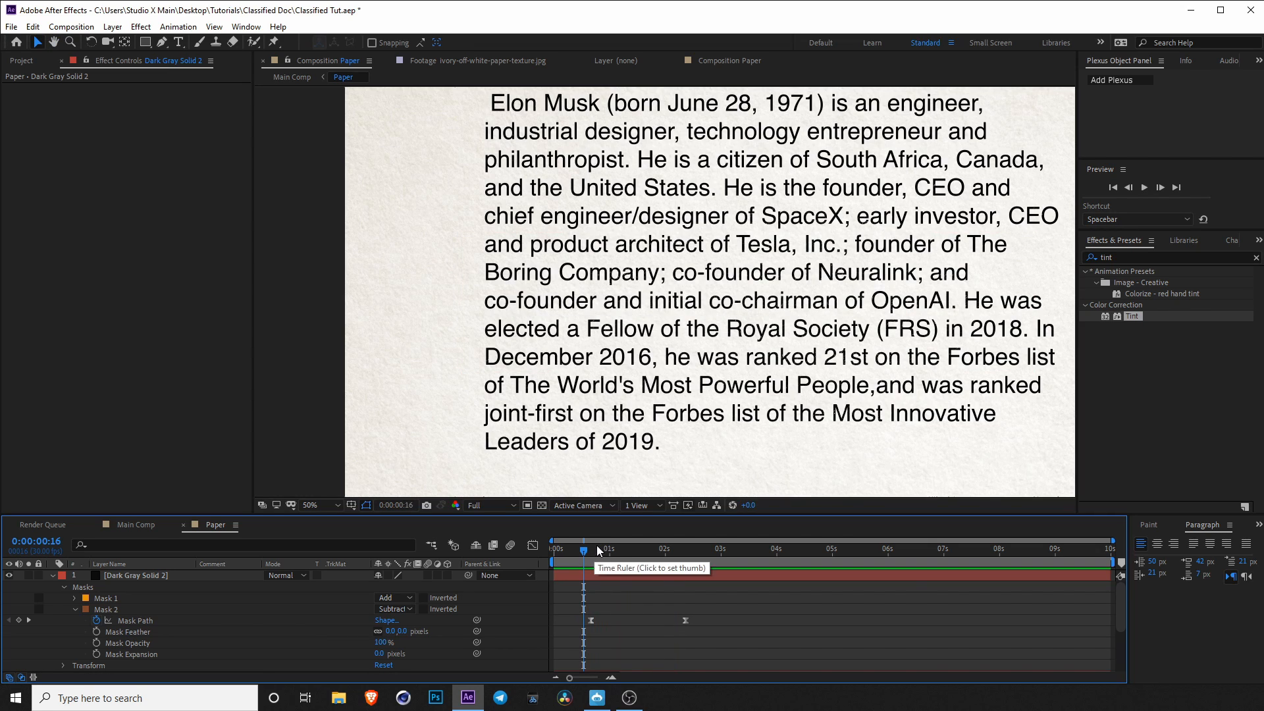
key(space)
key(space)
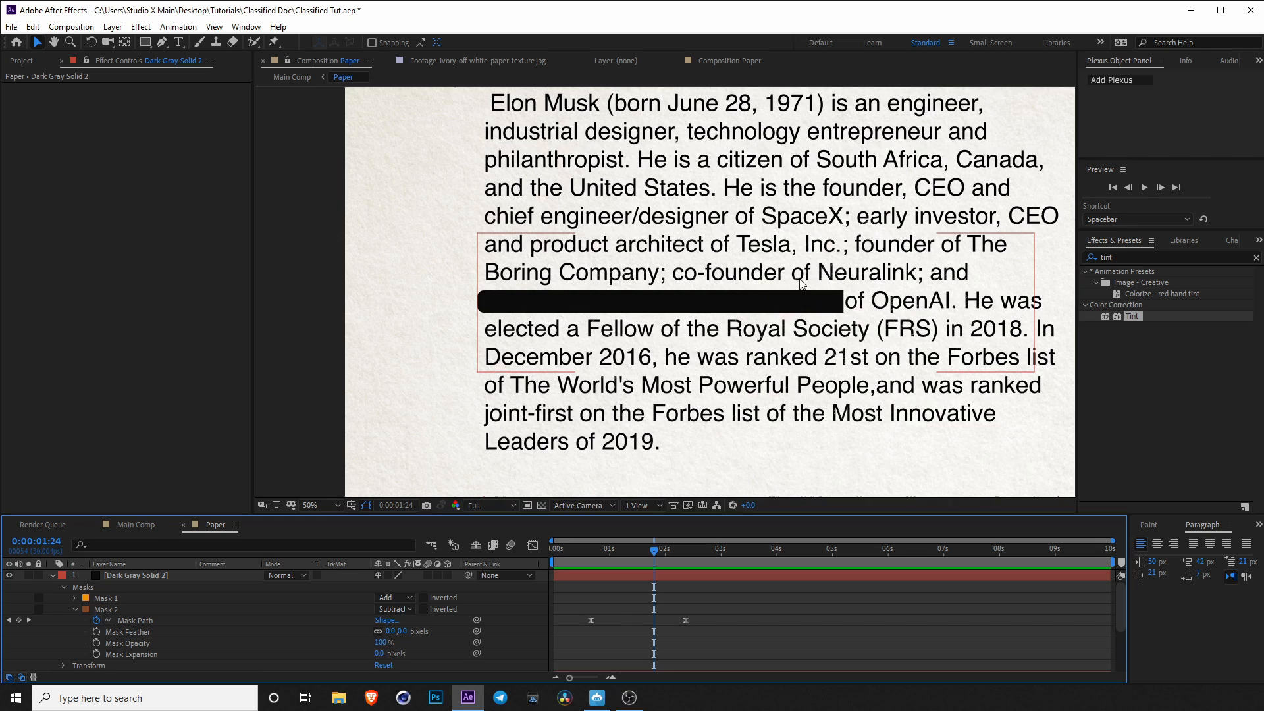
Save the project and rename the Dark Gray Solid 2 layer as Marker.
key(ctrl+s)
click(53, 576)
click(134, 576)
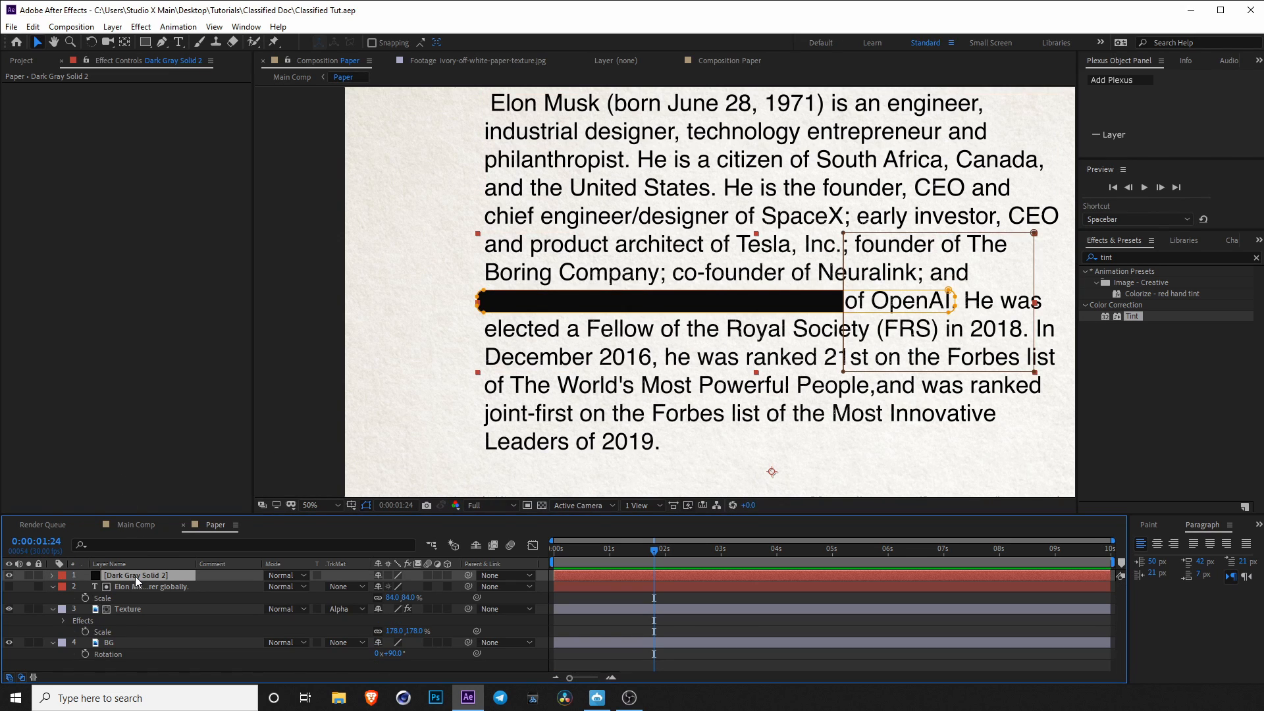
key(Return)
text(Marker)
key(Return)
Find the Roughen Edges effect, apply it to the Marker layer, and hide the mask outlines in the viewer.
click(1136, 255)
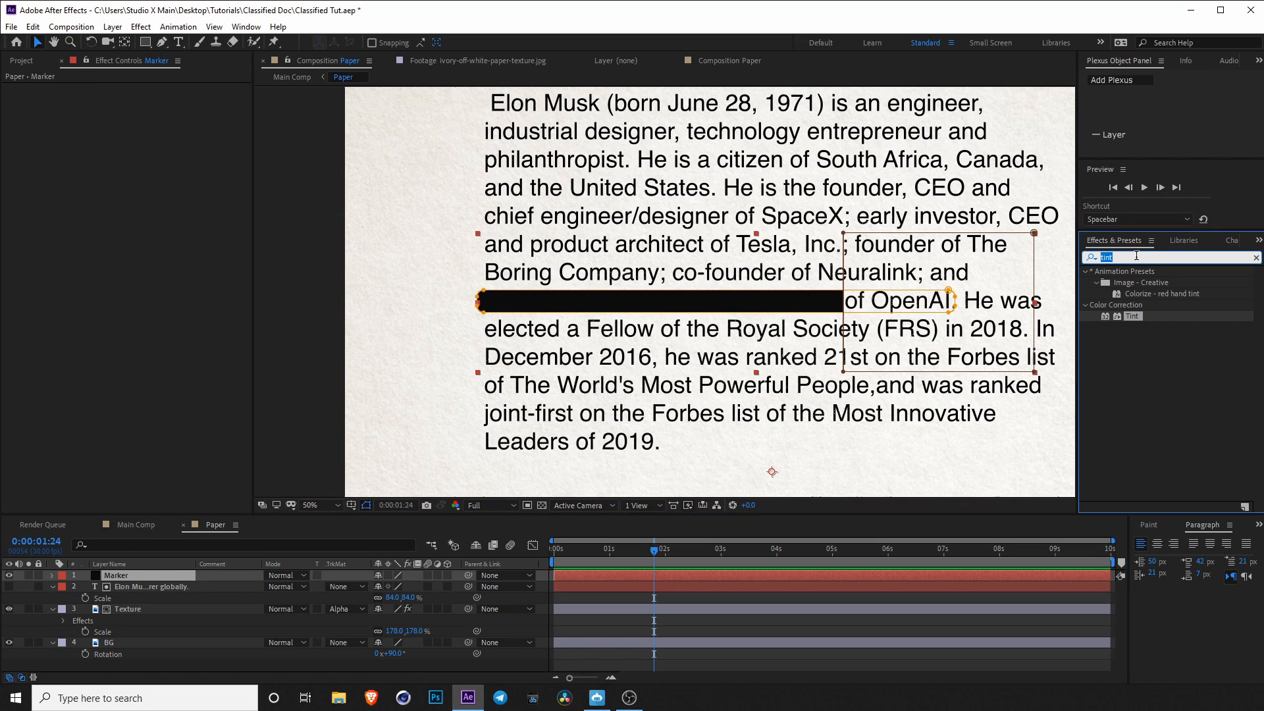
text(rough)
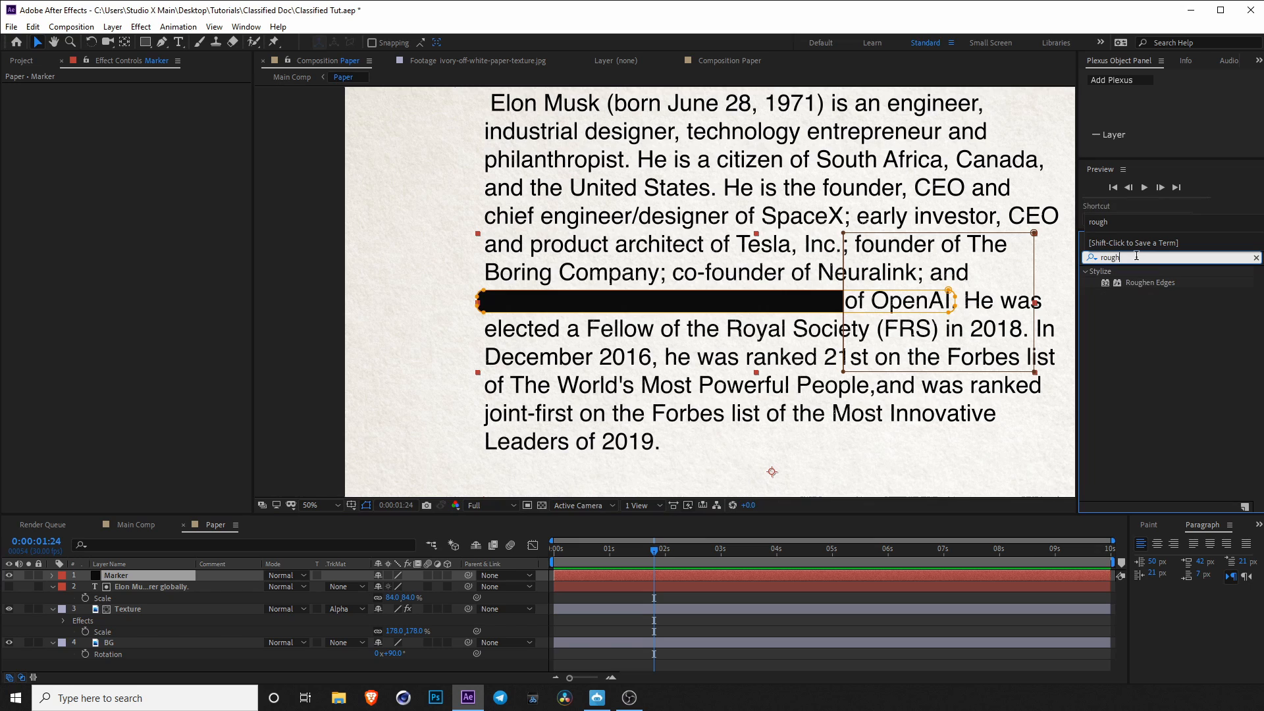
mouse_move(1160, 287)
mouse_down()
mouse_move(737, 401)
mouse_move(685, 593)
mouse_move(634, 575)
mouse_up()
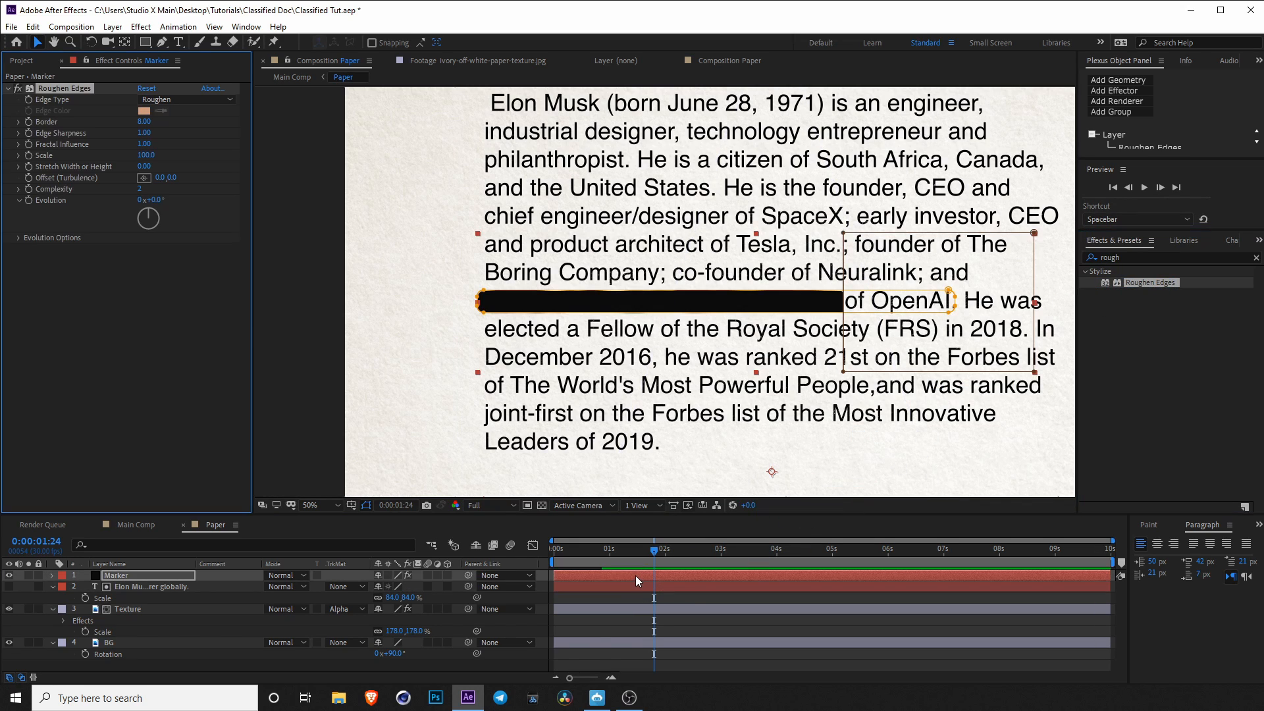
click(367, 505)
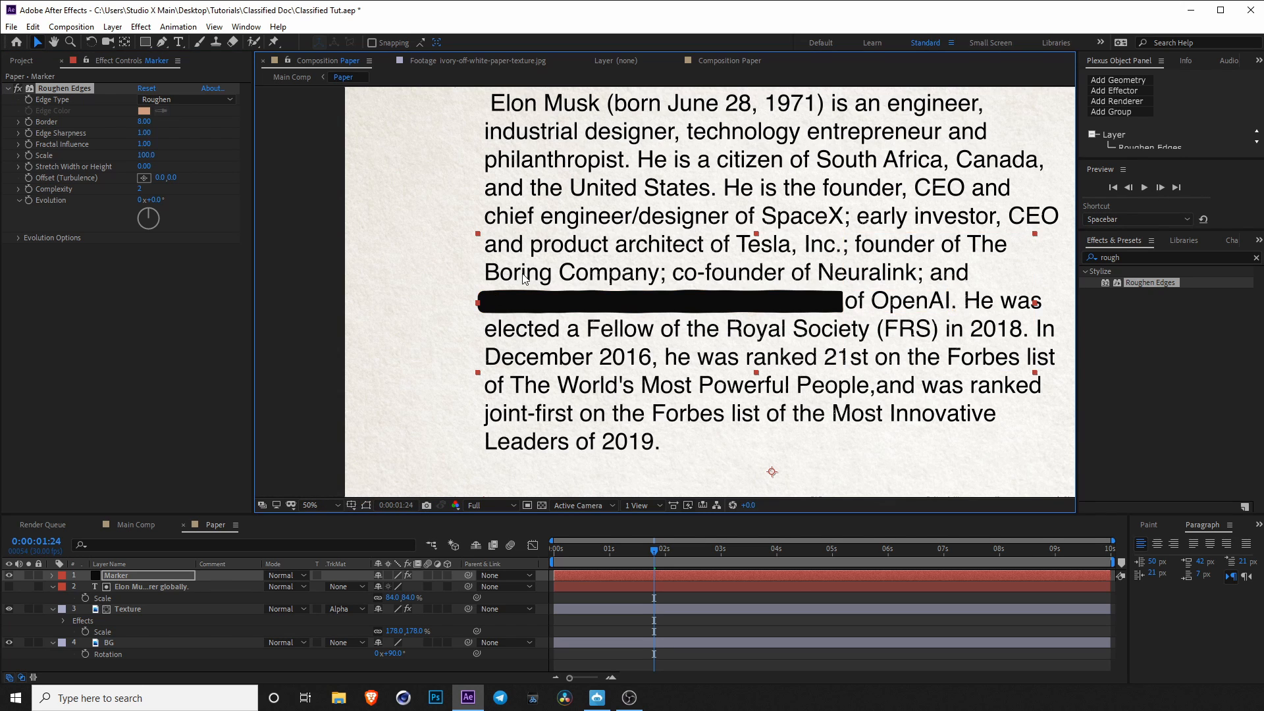
Set the Roughen Edges complexity to 10 and border to 32.70 on the Marker layer.
scroll(513, 289, up, 1)
drag(459, 295, 530, 303)
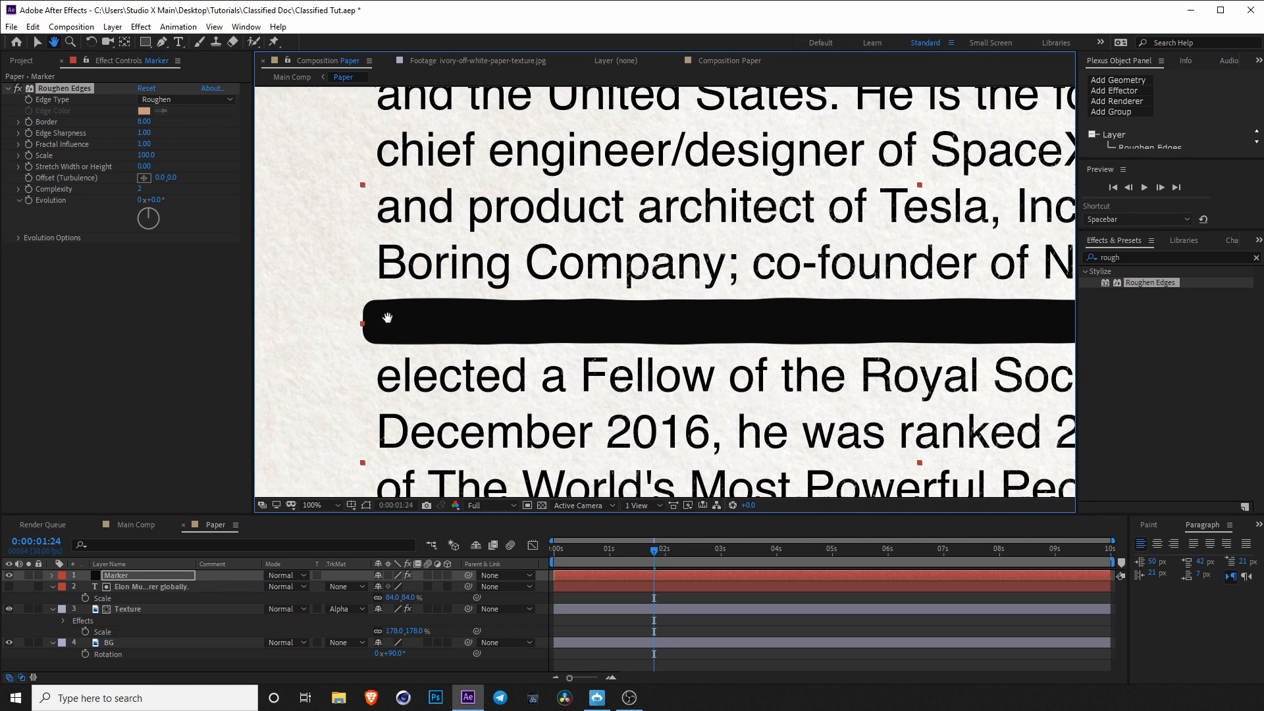
drag(432, 318, 443, 314)
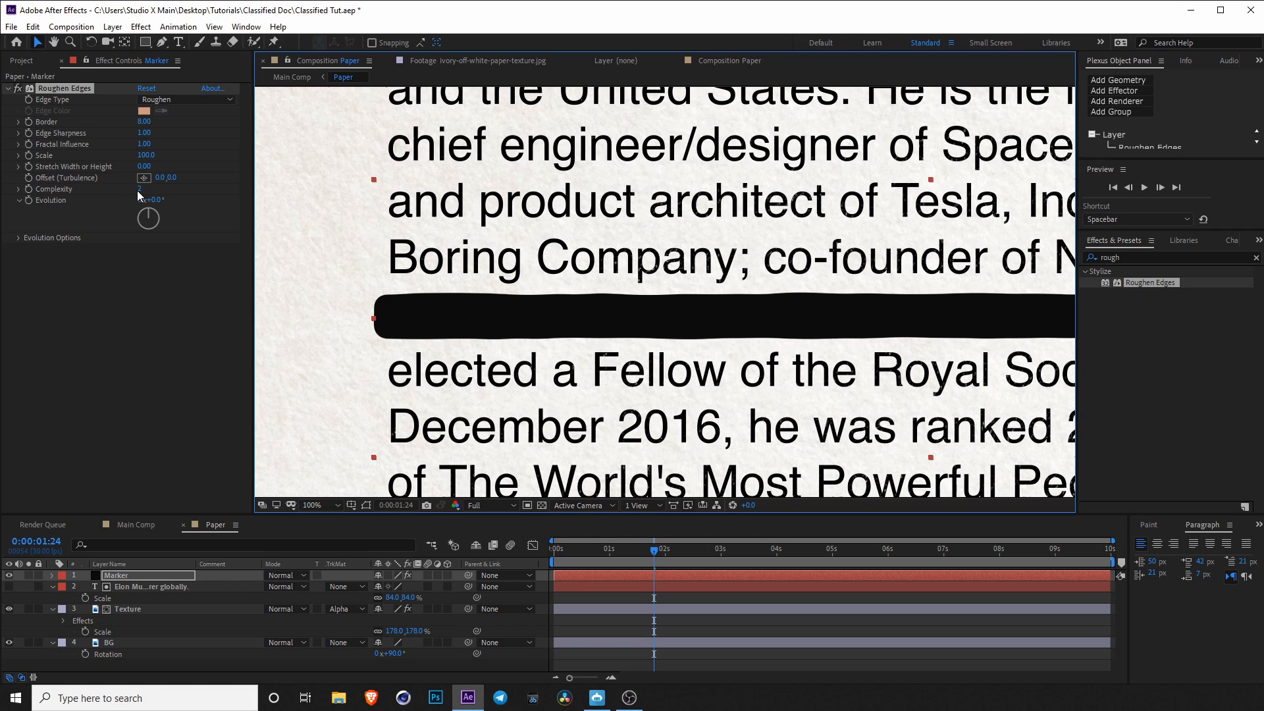
drag(139, 188, 166, 198)
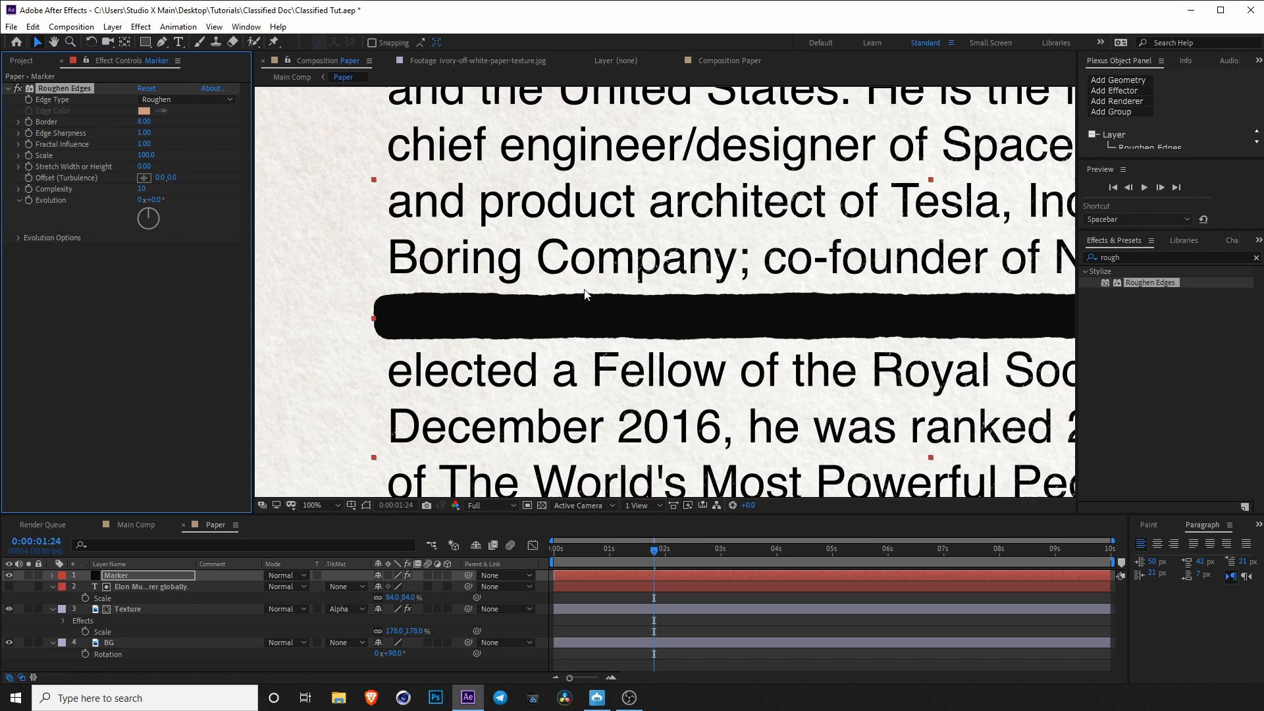
drag(850, 323, 799, 310)
drag(143, 121, 308, 137)
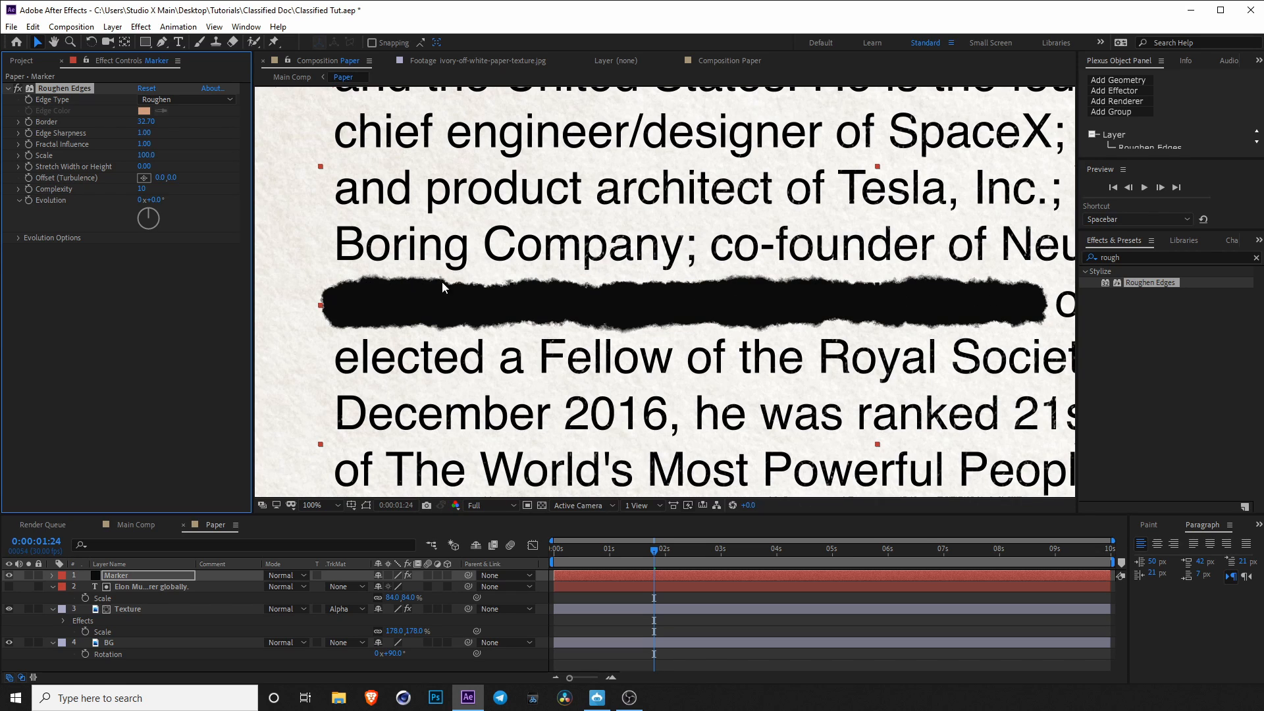
click(53, 575)
click(74, 609)
click(74, 598)
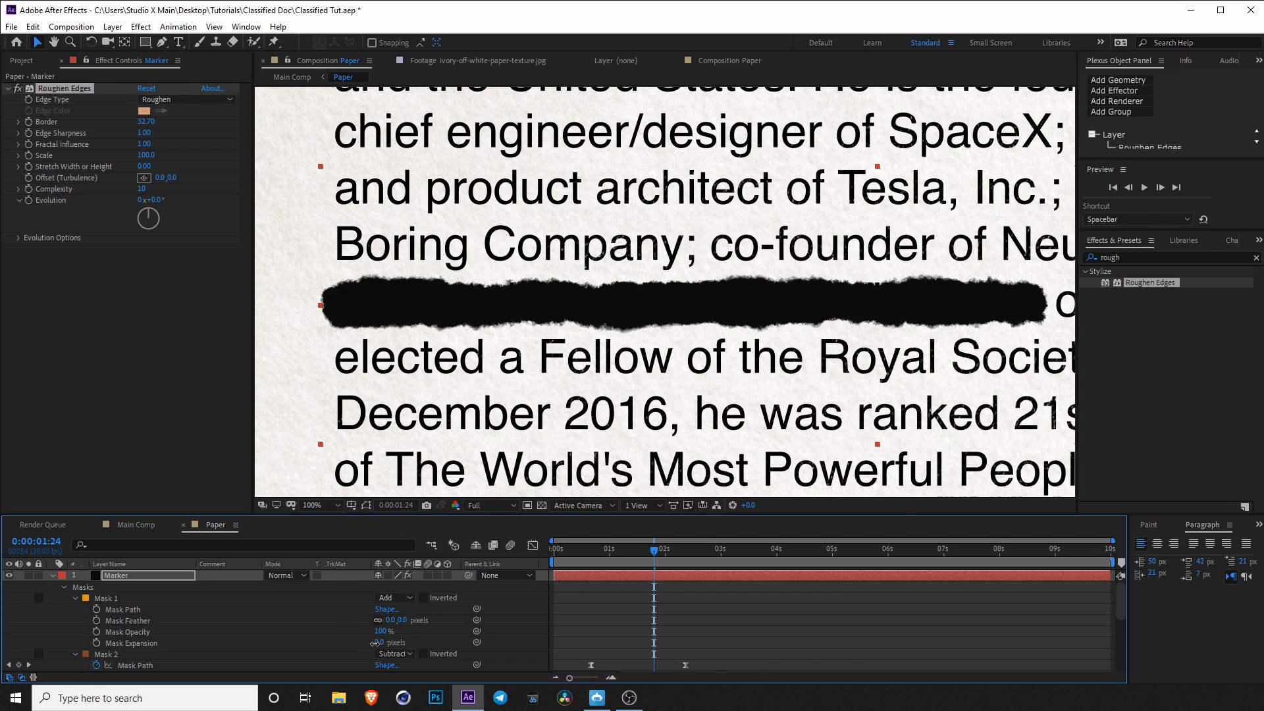
drag(366, 643, 368, 643)
key(ctrl+z)
Reduce the Roughen Edges border to 22.30 and check the bar's leading edge at 0:00:01:15.
drag(147, 122, 117, 144)
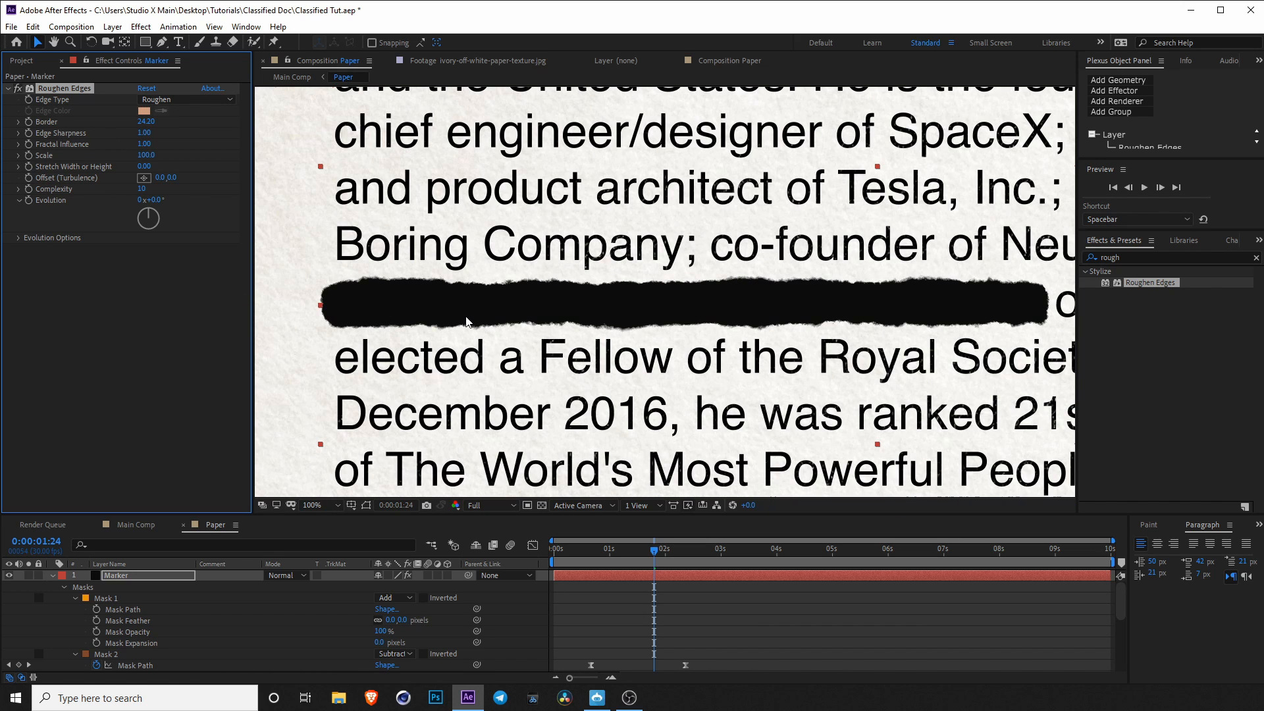
scroll(470, 321, up, 1)
scroll(477, 306, down, 3)
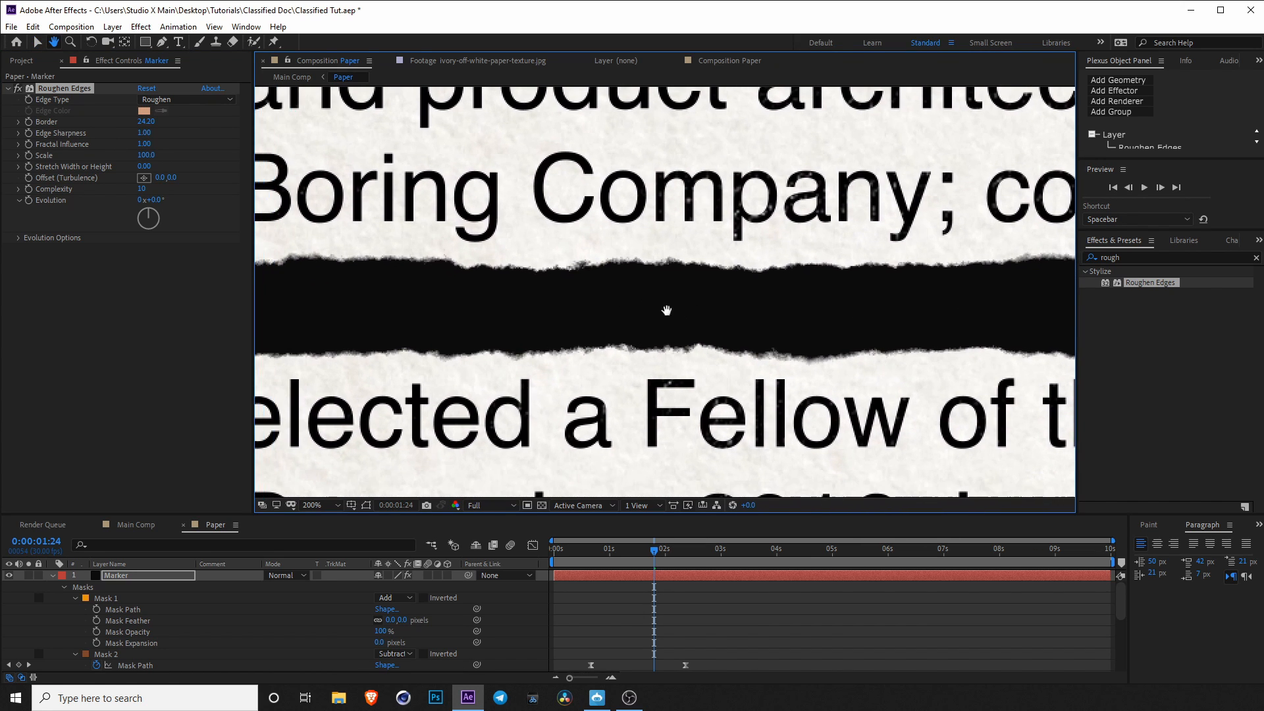
drag(147, 122, 190, 148)
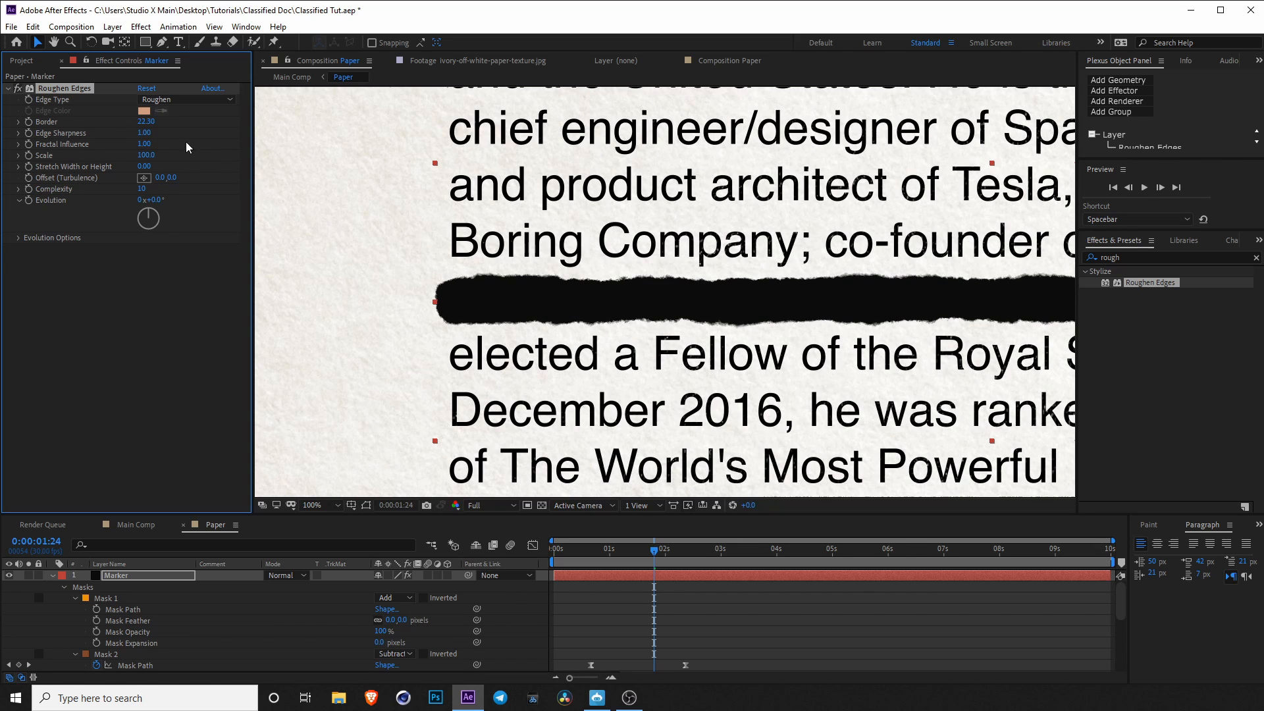
key(space)
drag(755, 323, 572, 319)
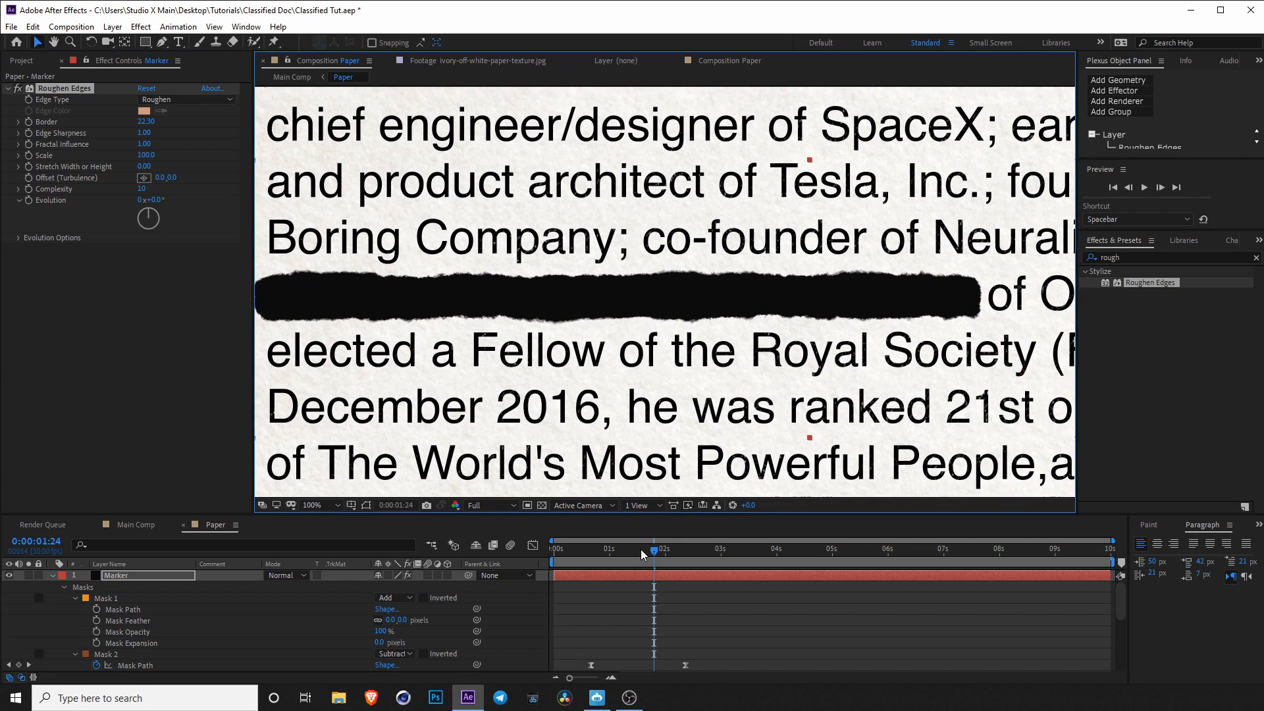
drag(642, 554, 639, 555)
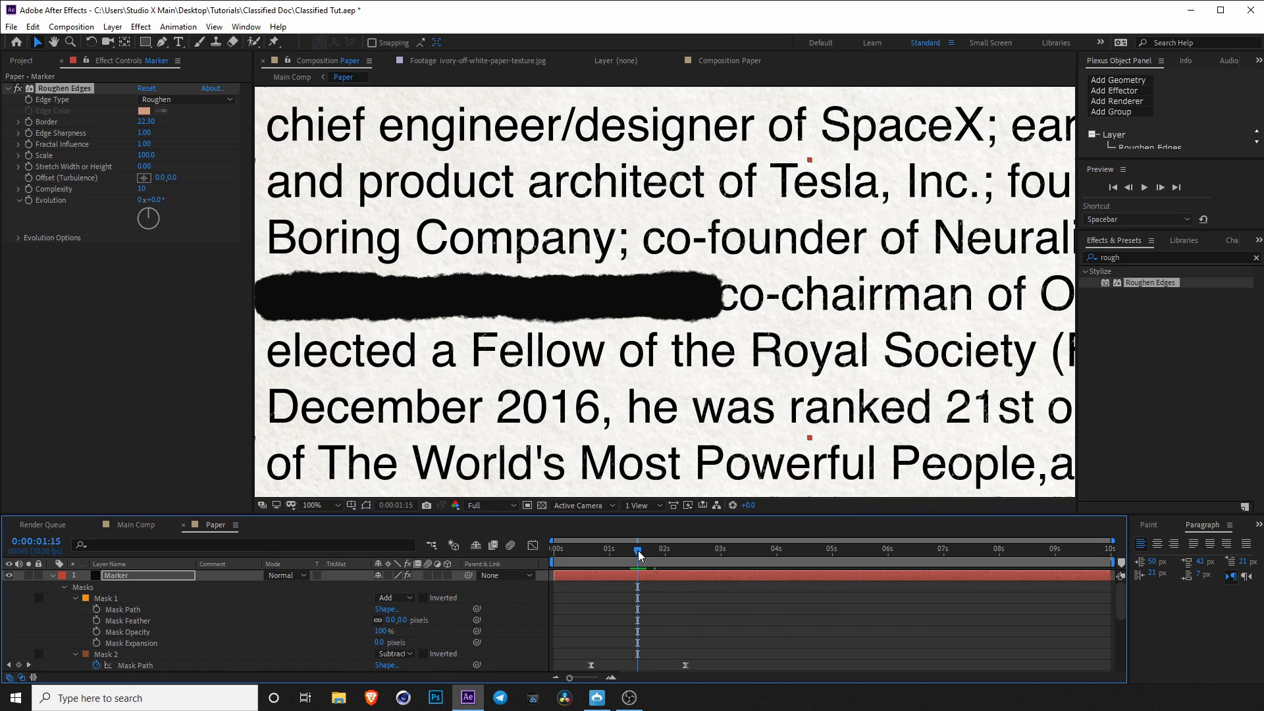
Set Mask 2's feather on the Marker layer to 221 pixels, inspecting the bar's softened leading edge.
click(74, 600)
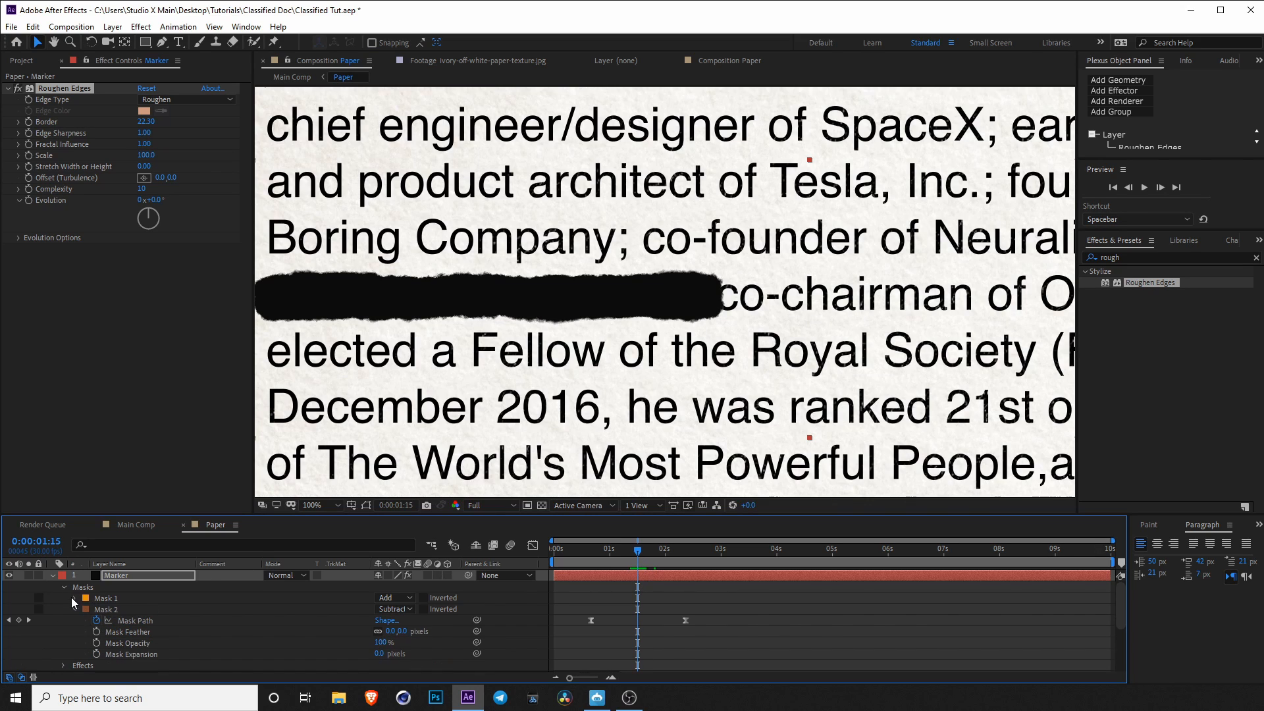
click(105, 610)
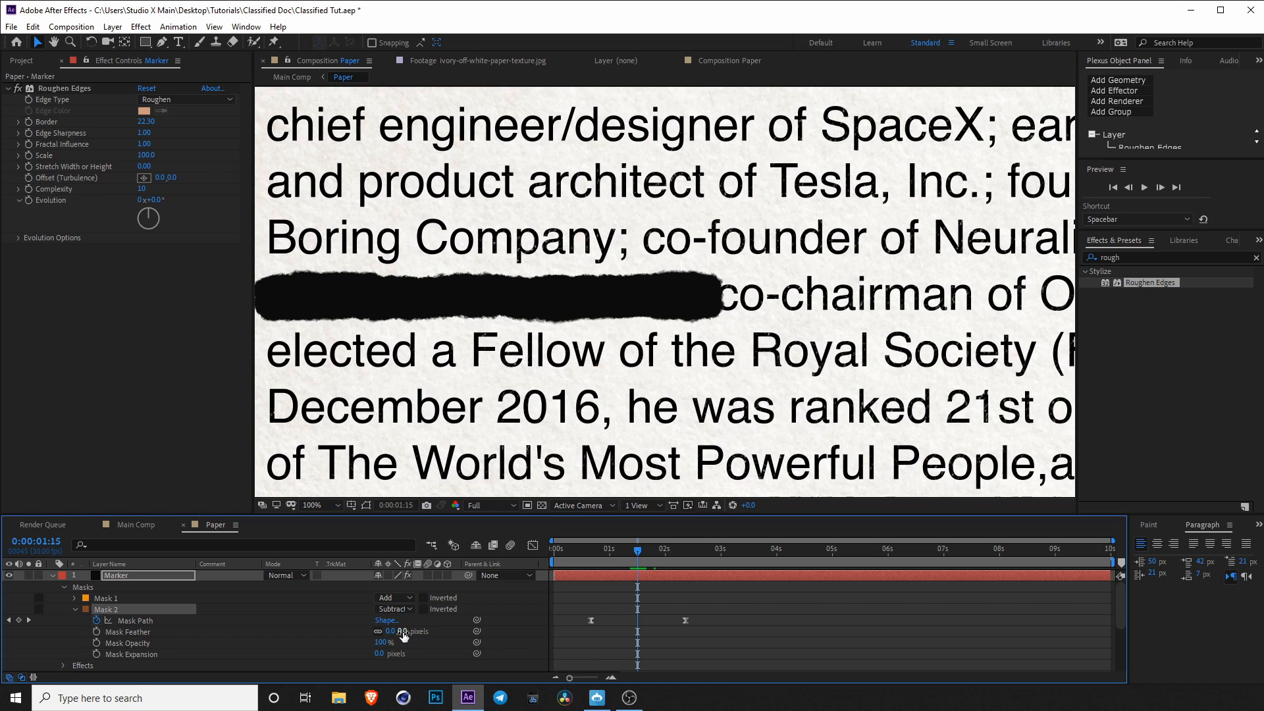
drag(403, 634, 529, 653)
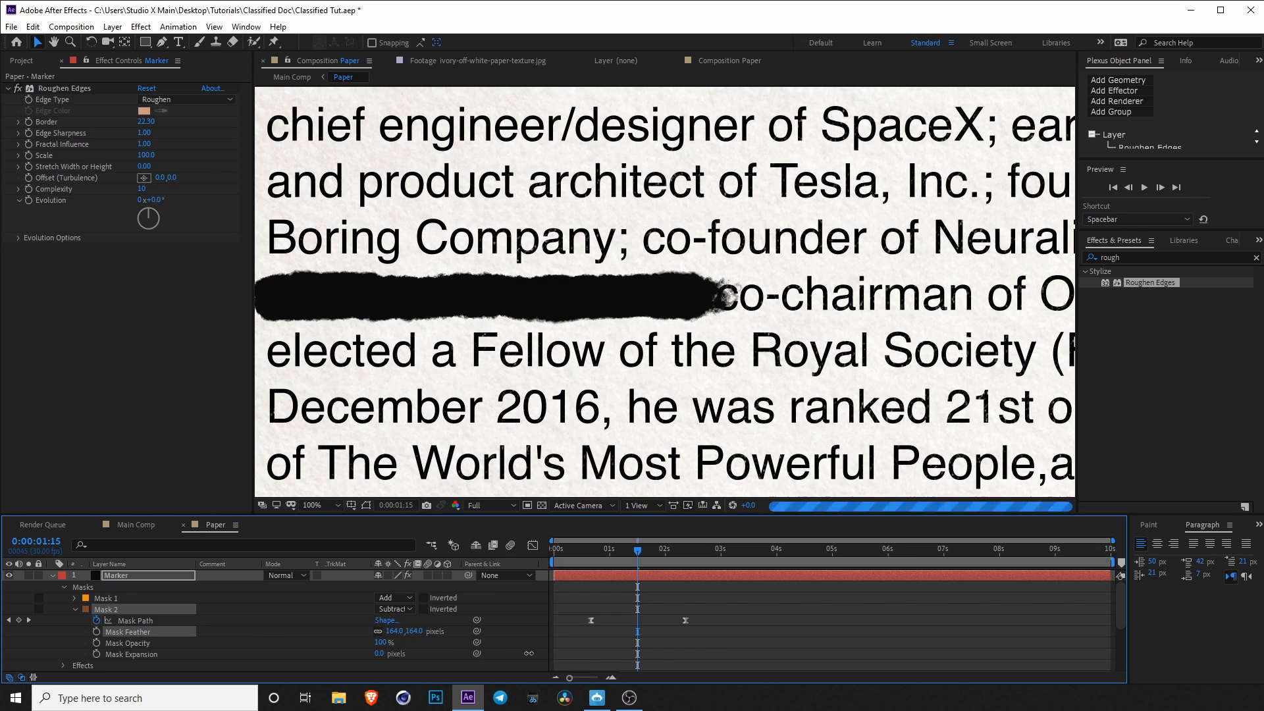
key(period)
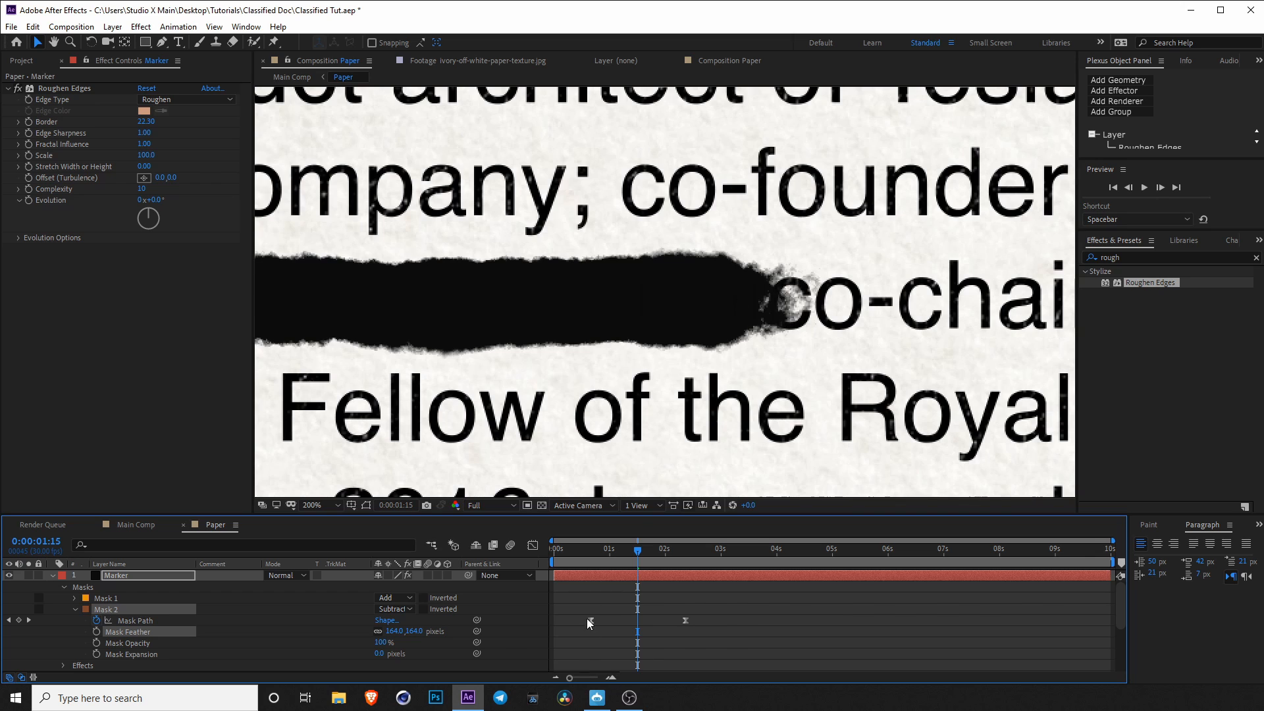
mouse_move(637, 552)
mouse_down()
mouse_move(620, 563)
mouse_move(637, 564)
mouse_up()
key(comma)
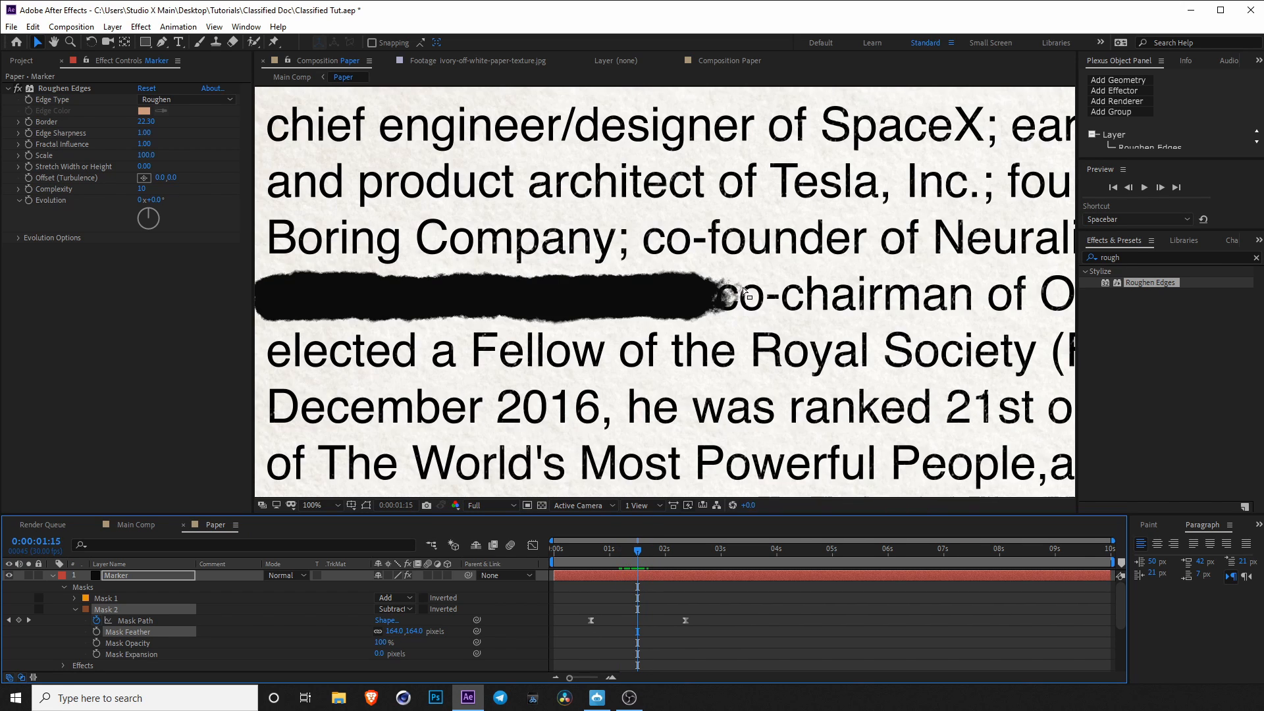
drag(404, 631, 448, 631)
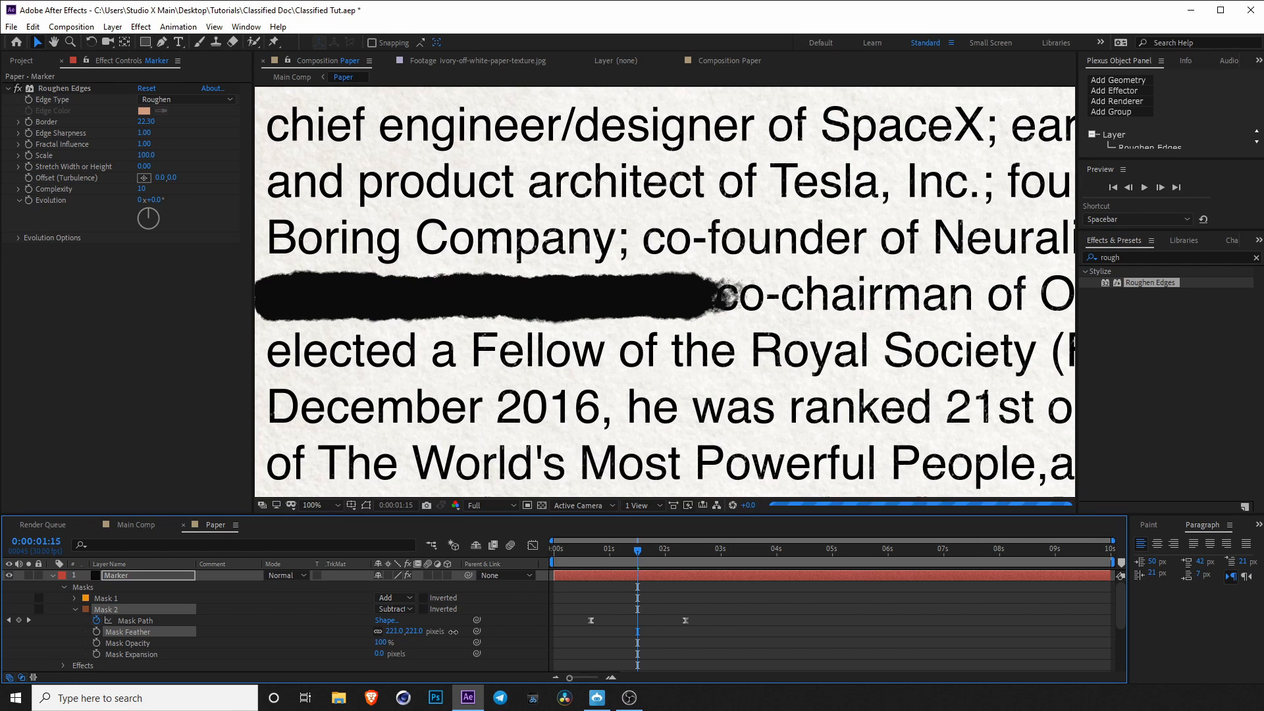
Scrub through the marker wipe up to 0:00:02:11 and examine the bar's roughened edges at close range.
drag(639, 555, 685, 551)
drag(865, 384, 847, 410)
scroll(721, 347, down, 1)
drag(670, 350, 698, 353)
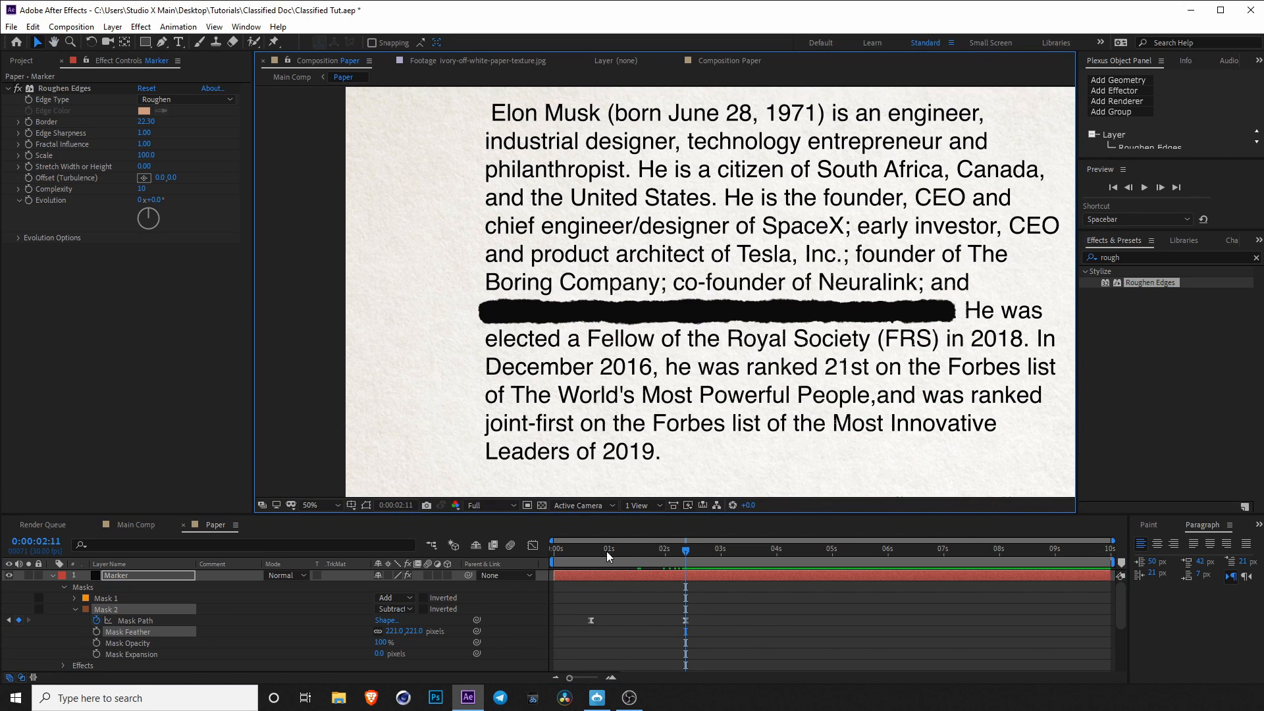
drag(607, 551, 664, 551)
key(period)
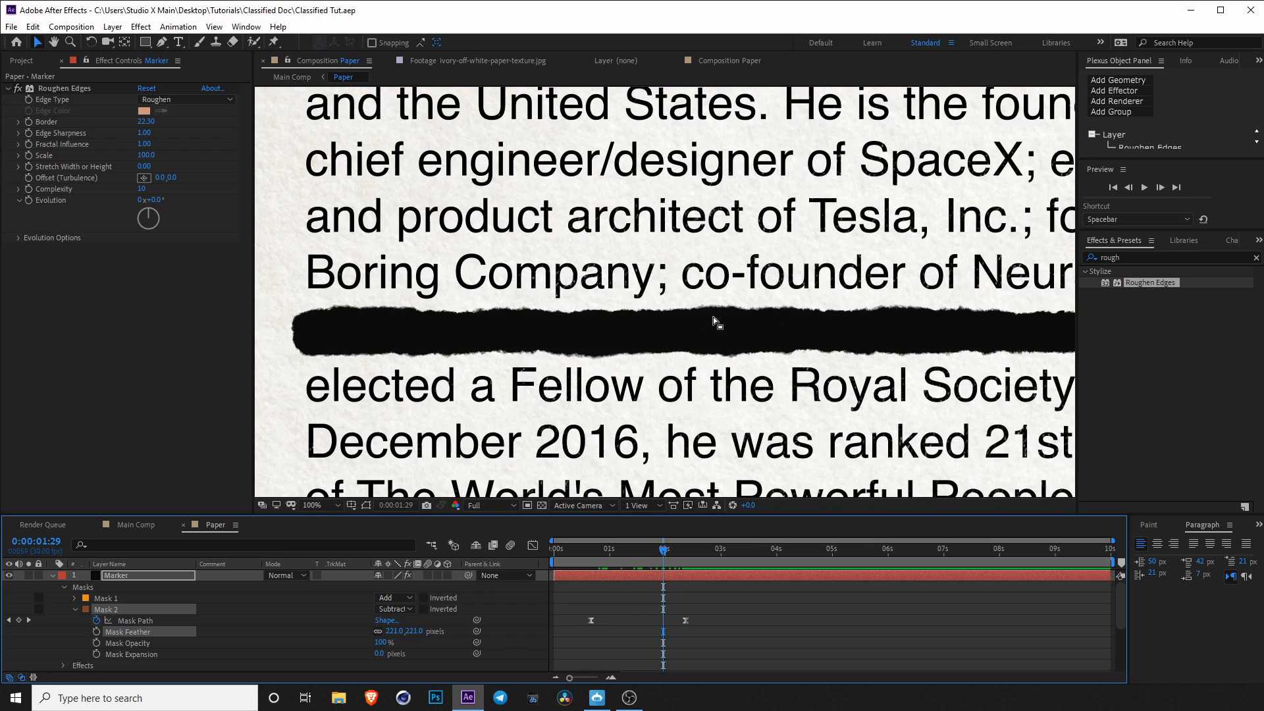
key(period)
key(space)
drag(648, 337, 749, 273)
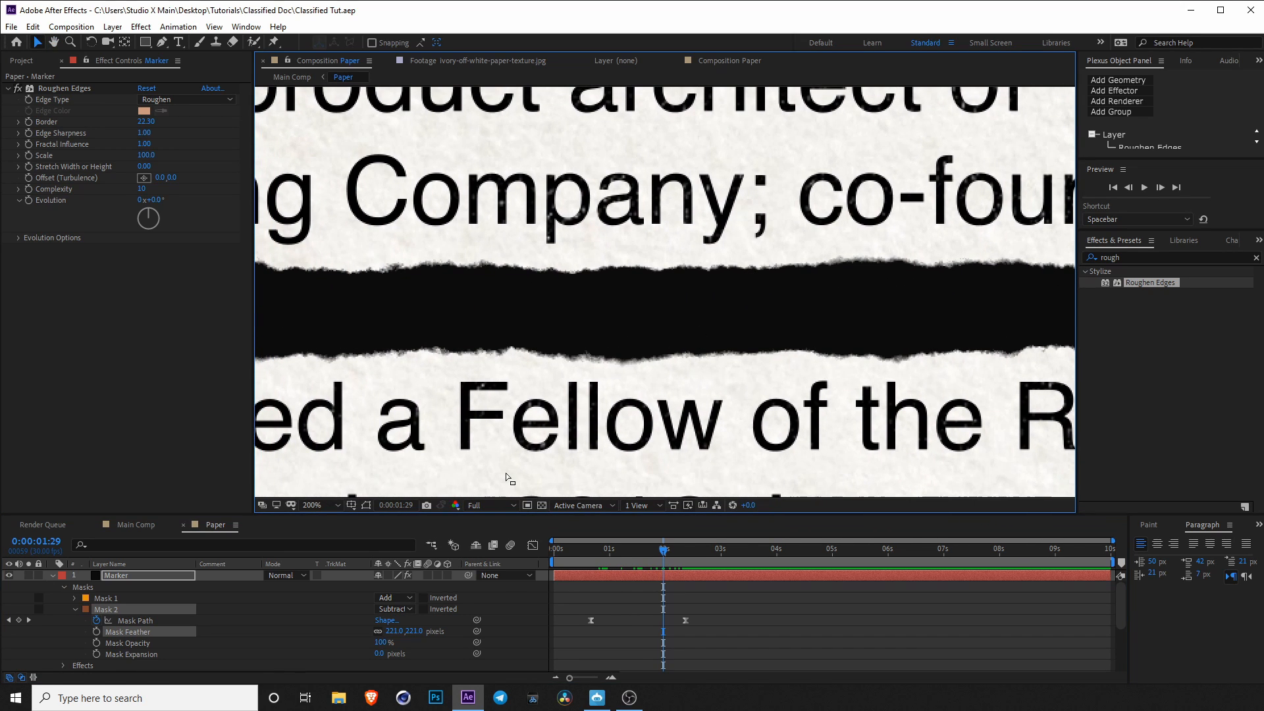
Lower the Marker layer's opacity, trying 90% first and then 95%.
click(54, 575)
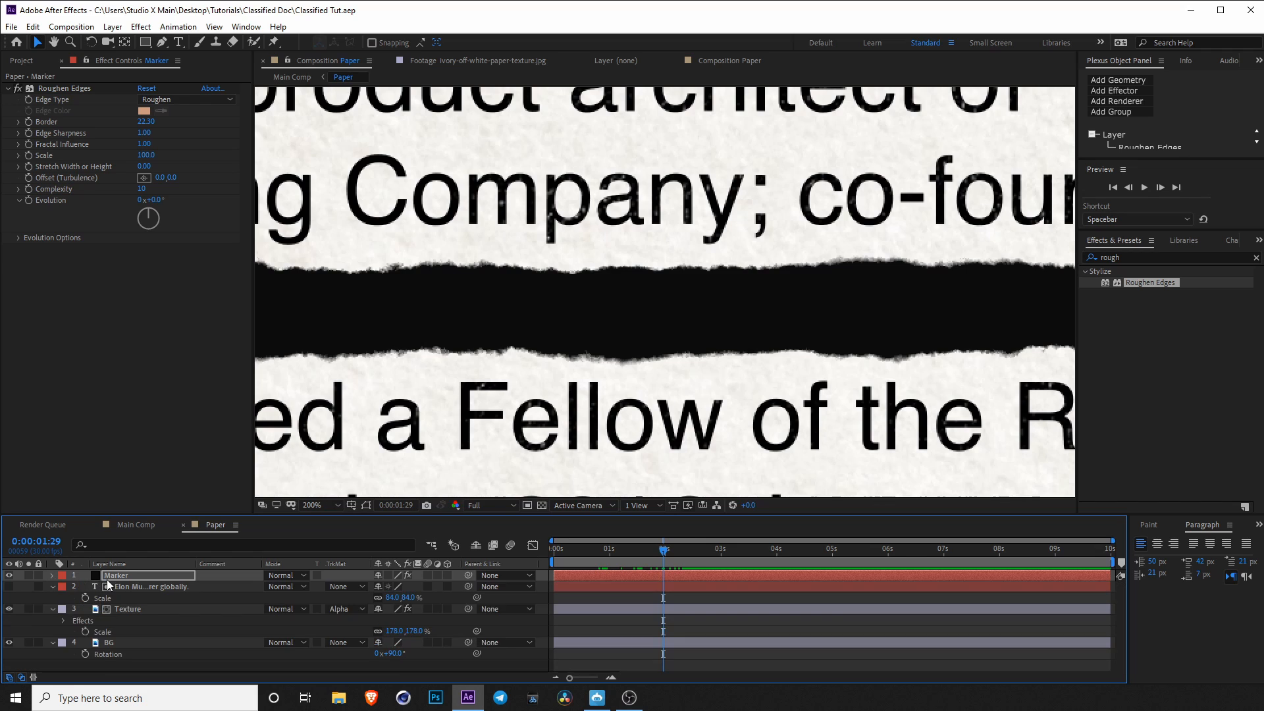
click(114, 579)
key(t)
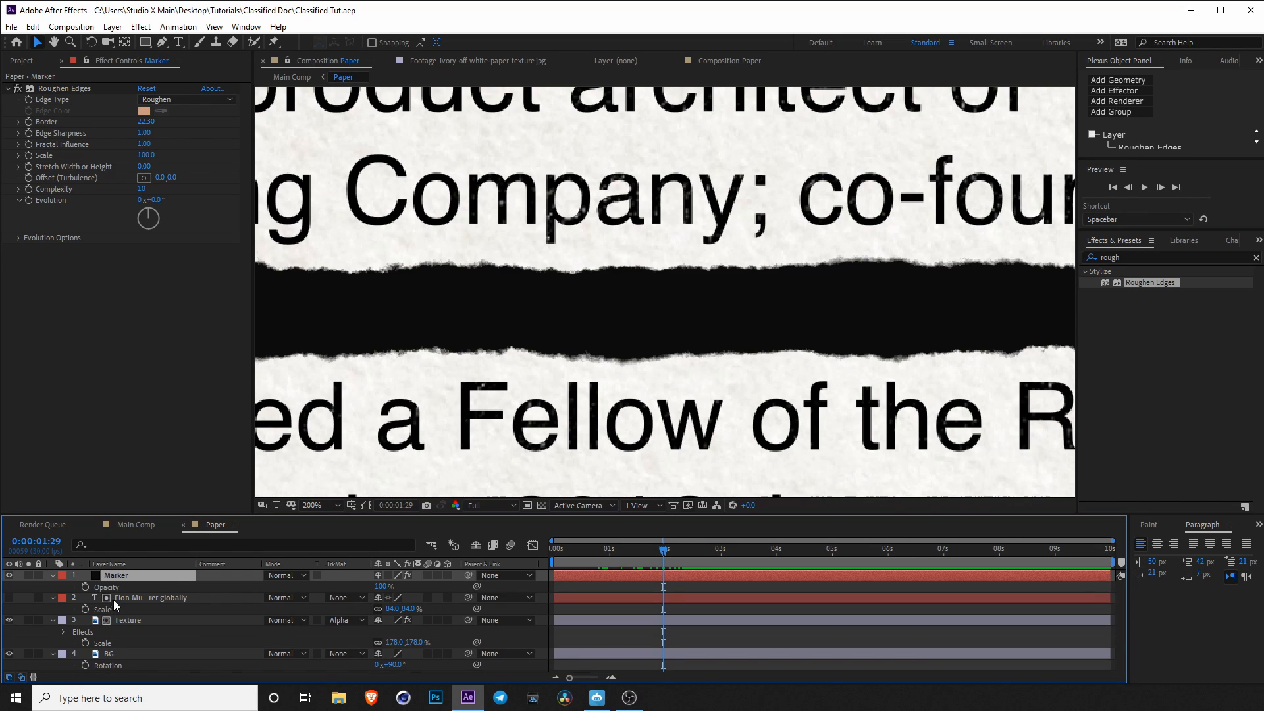
click(381, 586)
text(90)
key(Return)
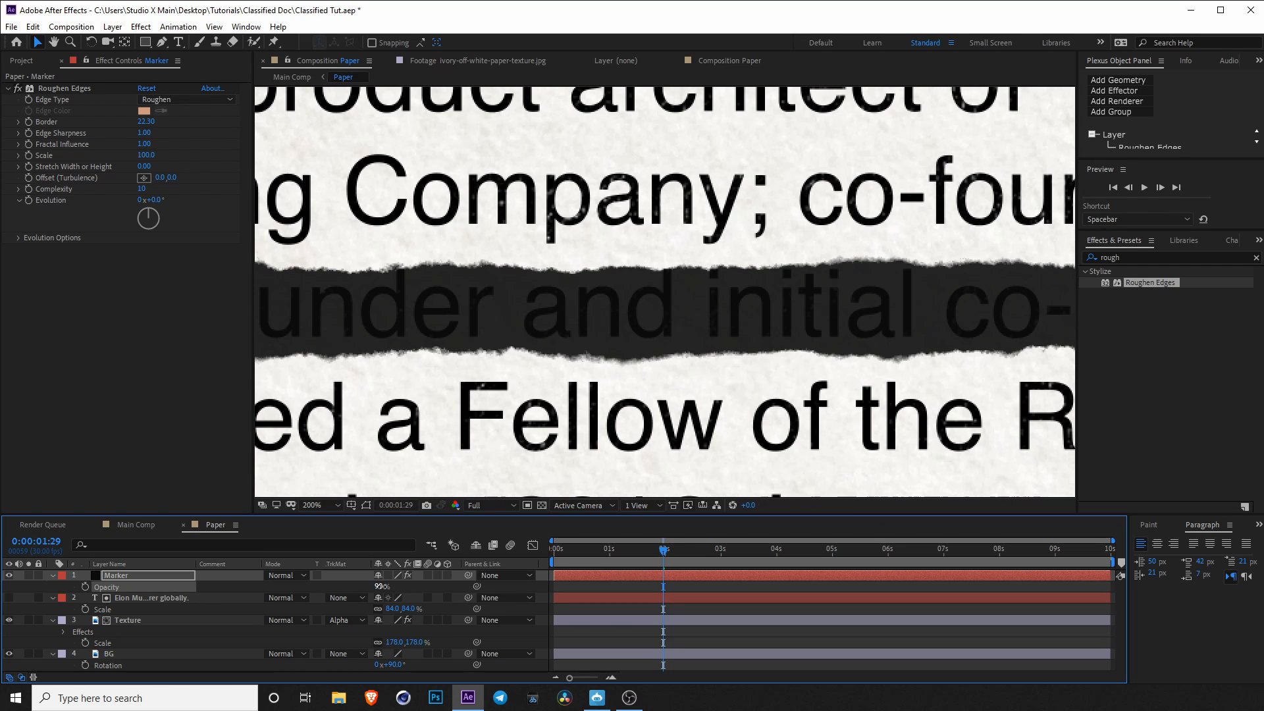
click(381, 586)
text(95)
key(Return)
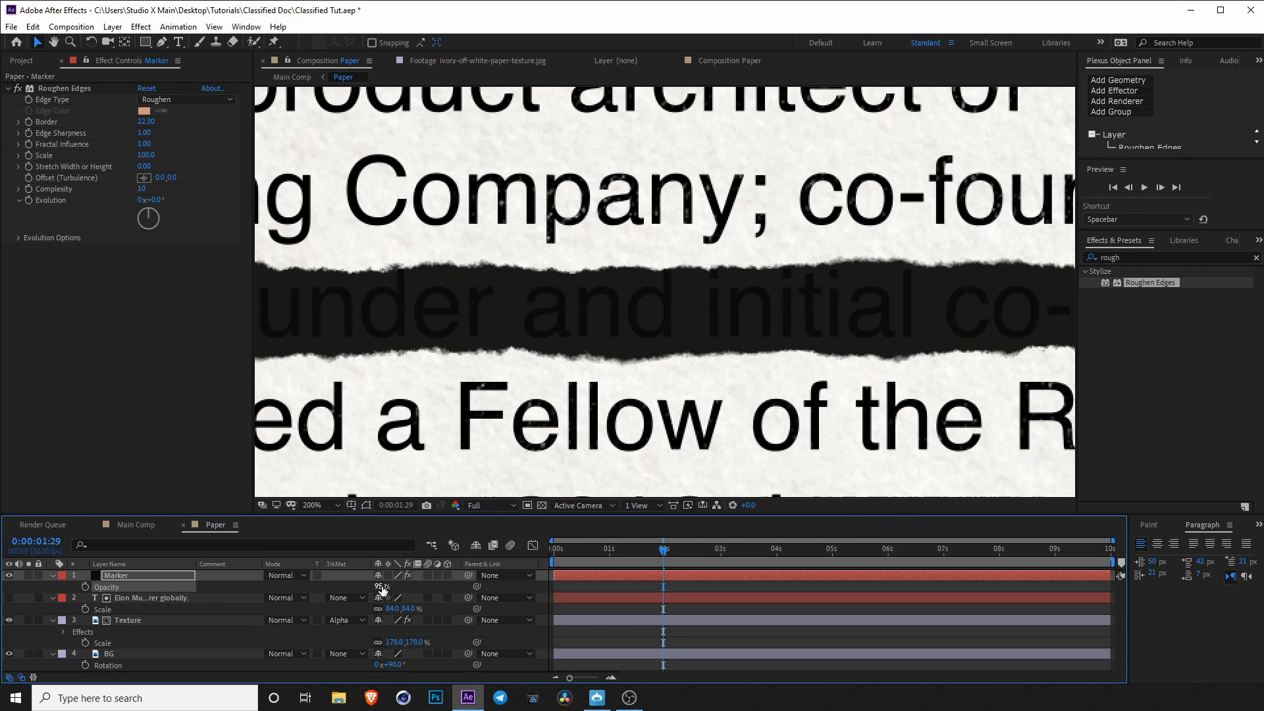
click(599, 590)
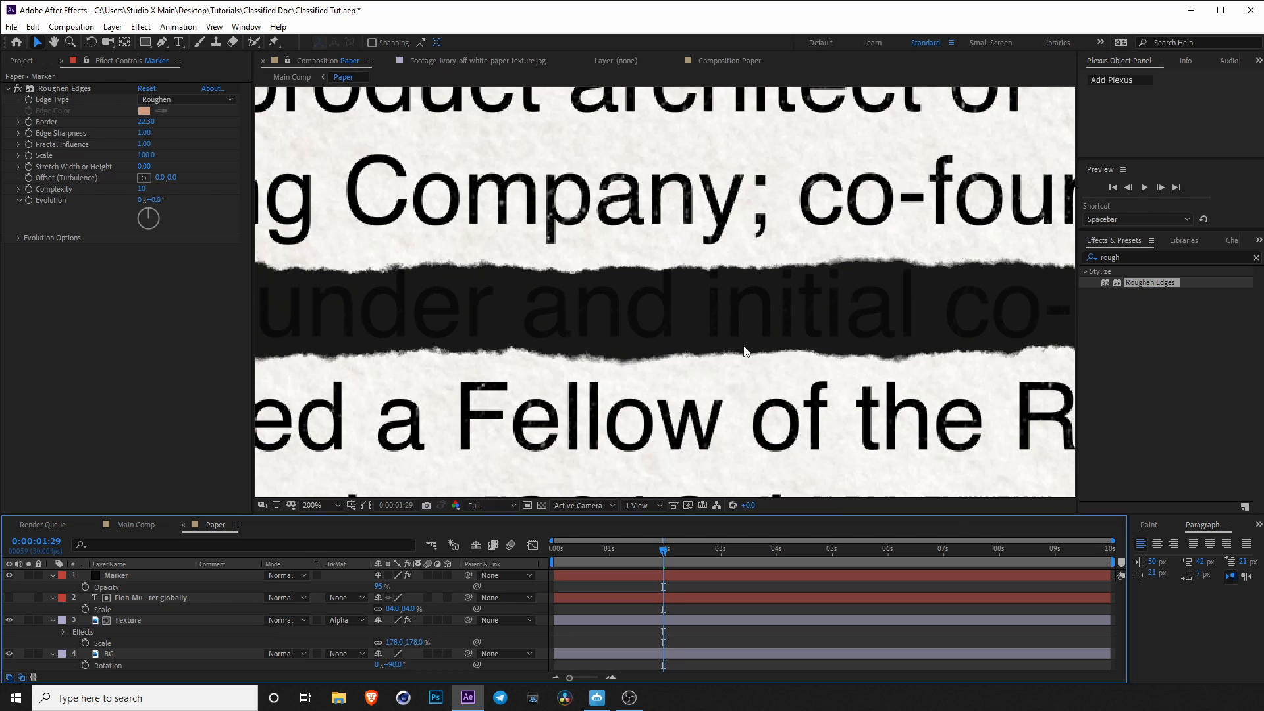
Inspect the text showing through the bar and set the Marker layer's opacity to 96%.
drag(693, 327, 717, 317)
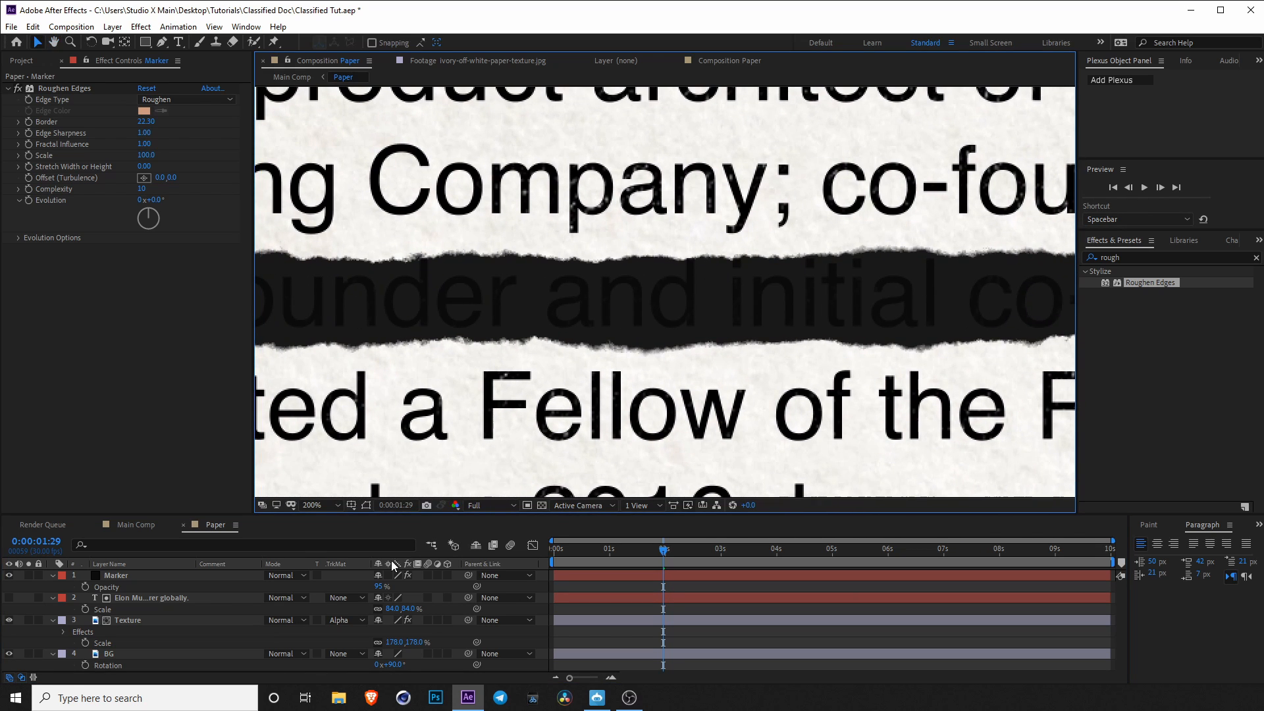
click(379, 586)
text(96)
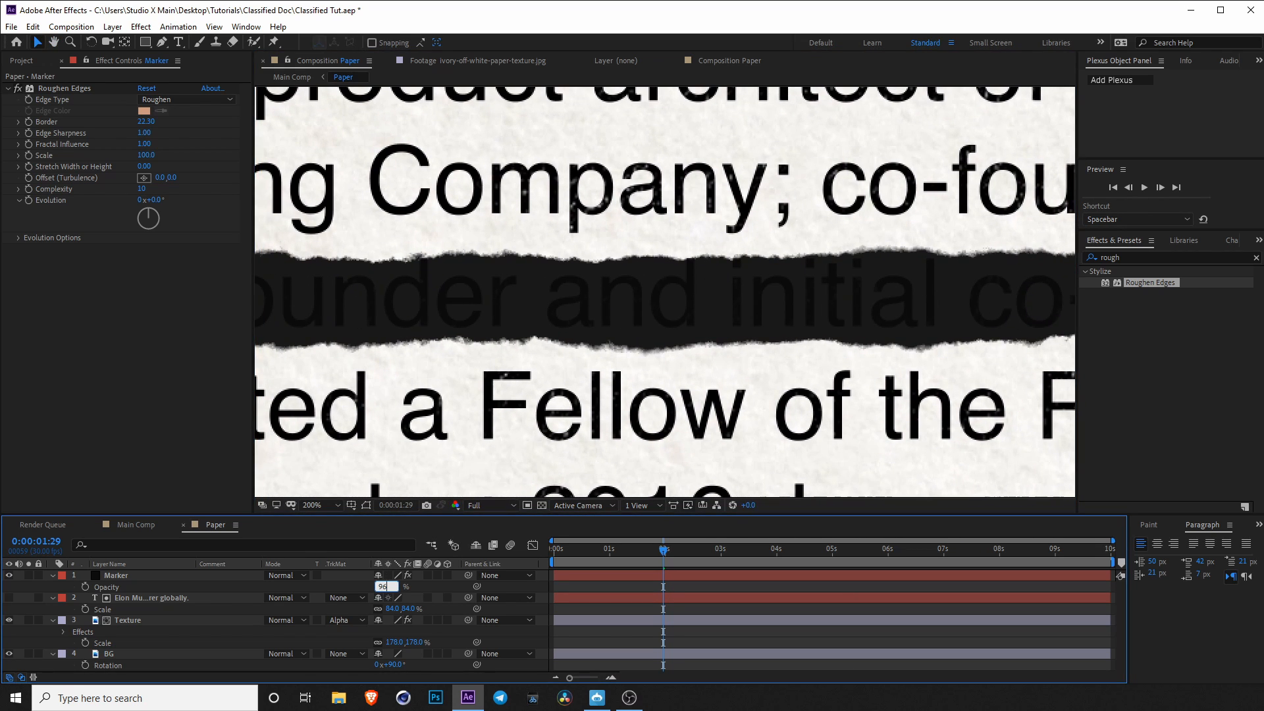
key(Return)
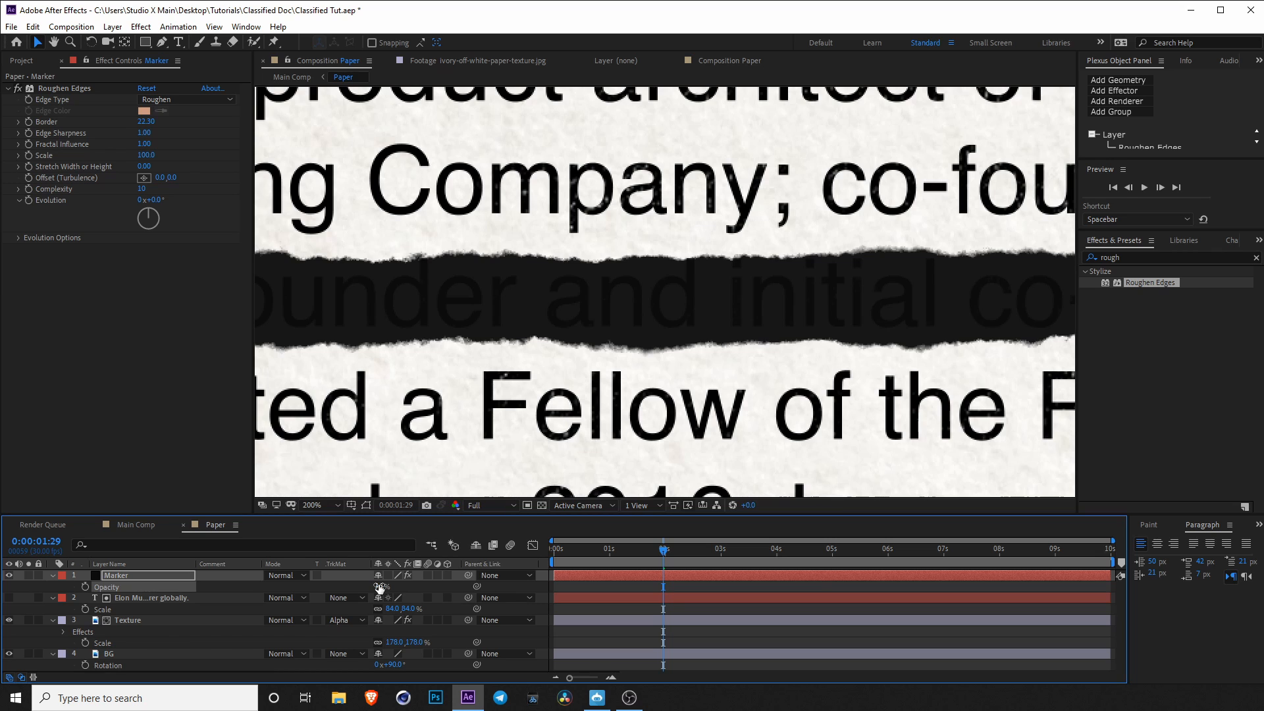
Check more of the bar and readjust the Marker layer's opacity.
scroll(813, 282, down, 1)
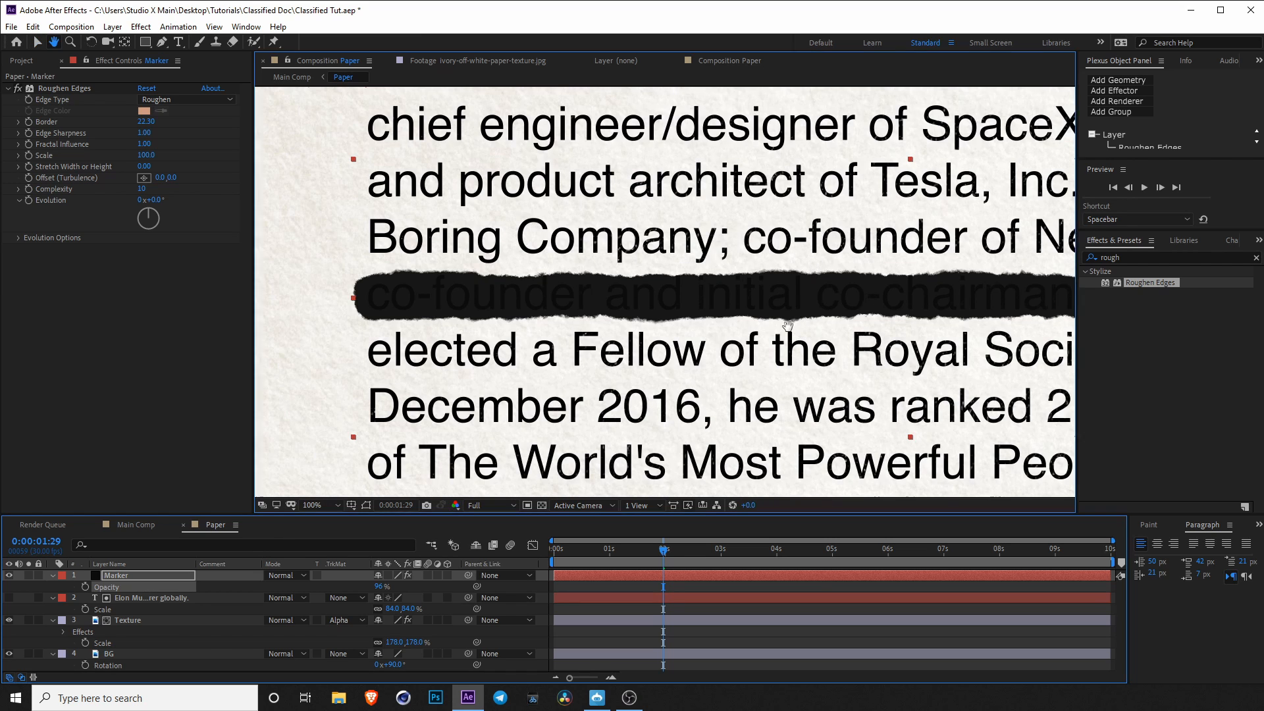
drag(785, 326, 764, 332)
key(v)
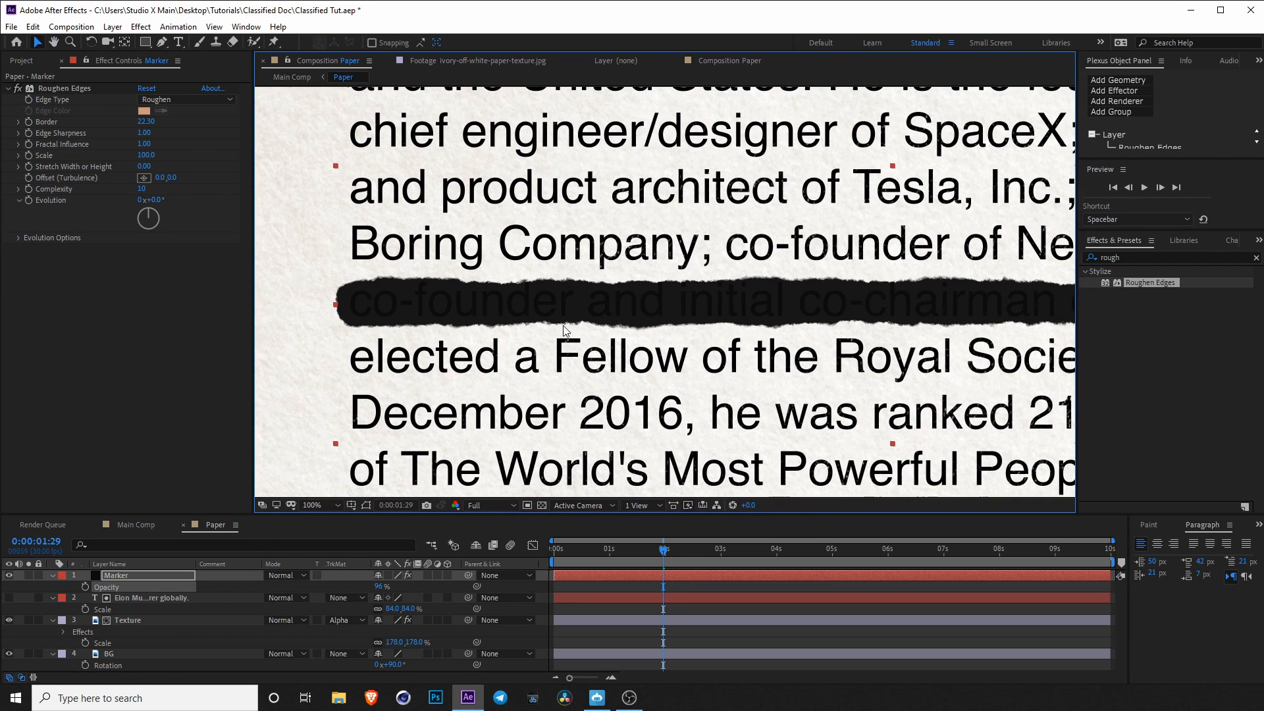
click(377, 587)
text(9)
key(Return)
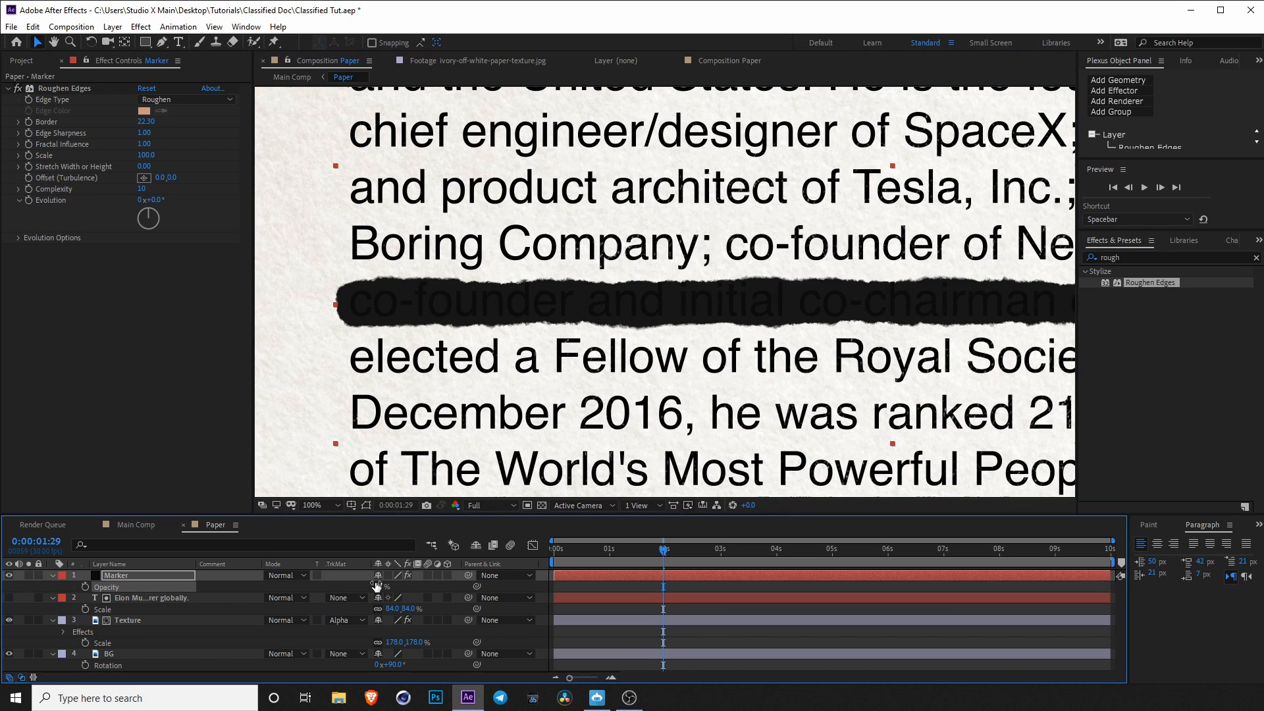
Finish setting the Marker layer's opacity at 97% and save the project.
click(611, 589)
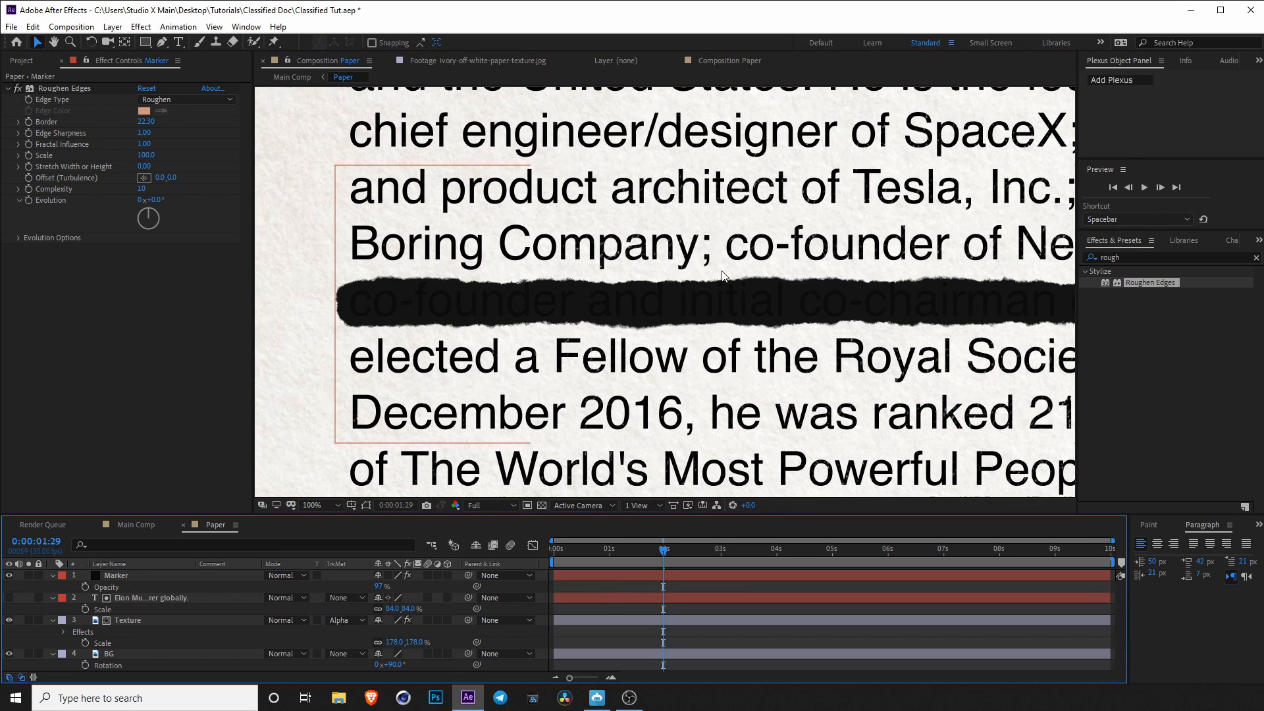
key(ctrl+s)
drag(789, 349, 732, 357)
scroll(737, 360, down, 1)
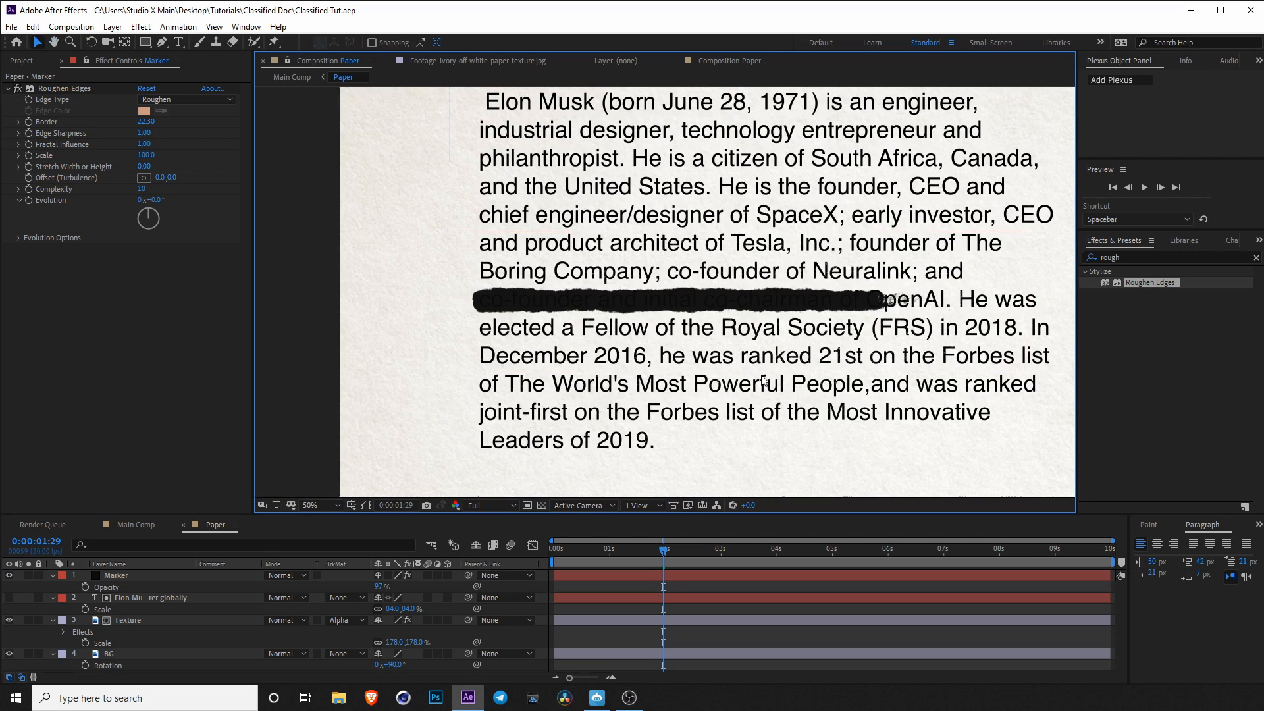
Play back the marker wipe from 0:00:00:26 to judge its speed.
drag(653, 552, 604, 561)
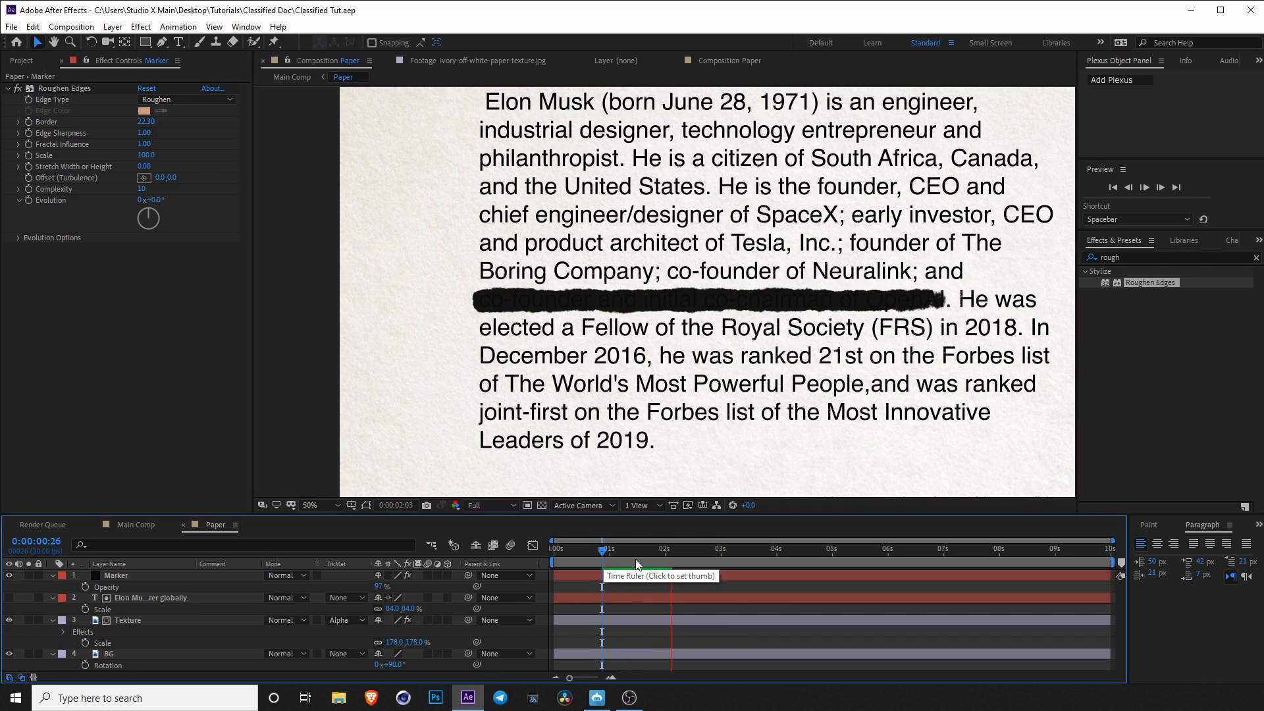
key(space)
key(space)
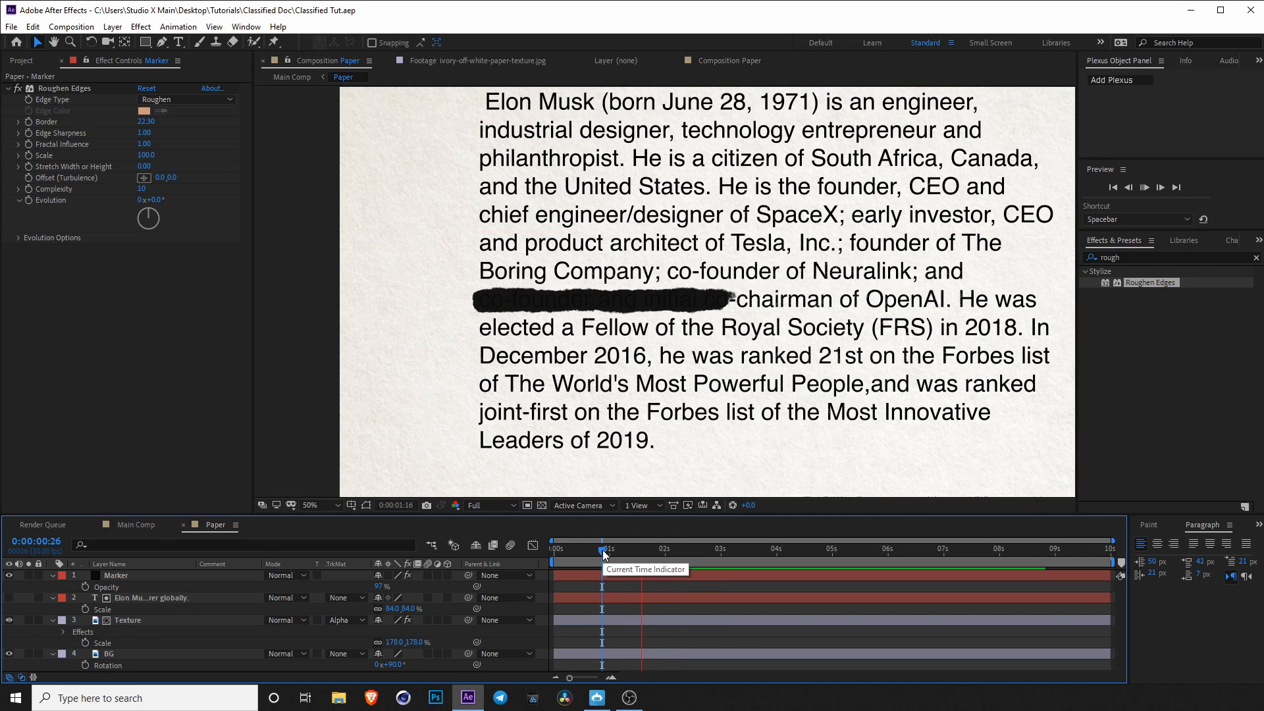
key(space)
Slow the marker wipe by moving the Mask 2 path's end keyframe to about 3 seconds.
click(631, 577)
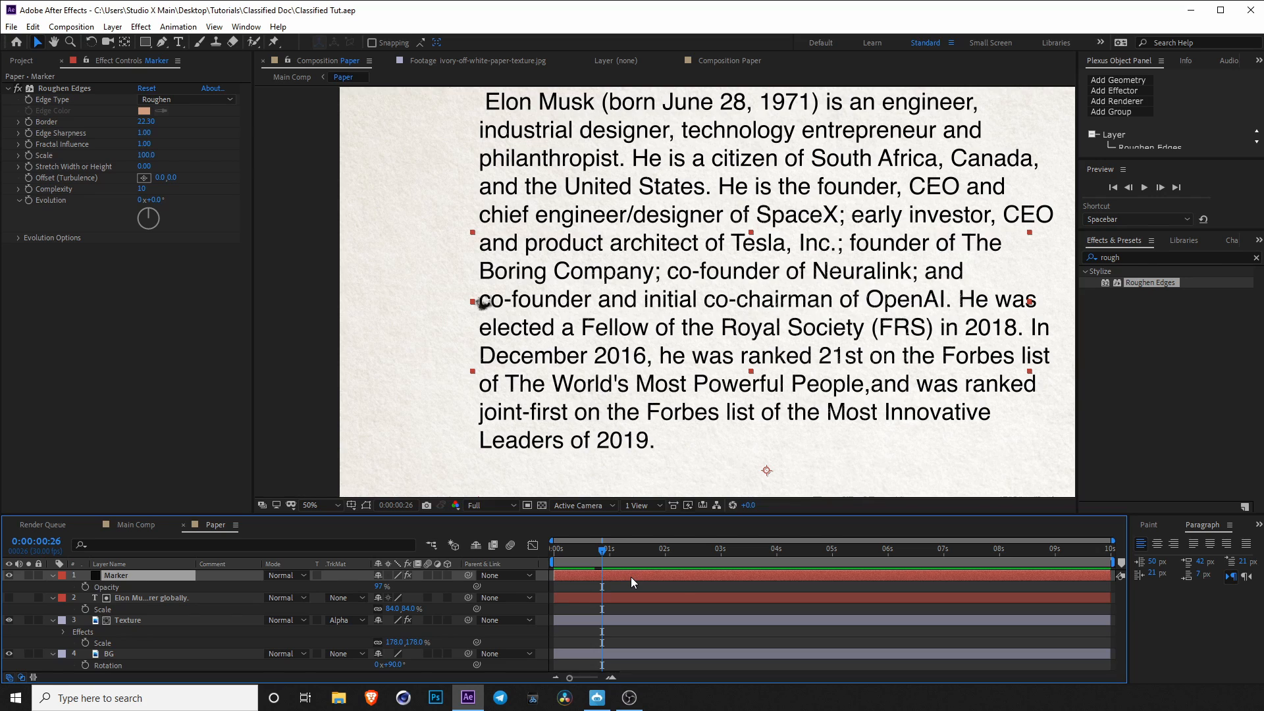
key(m)
drag(686, 598, 722, 599)
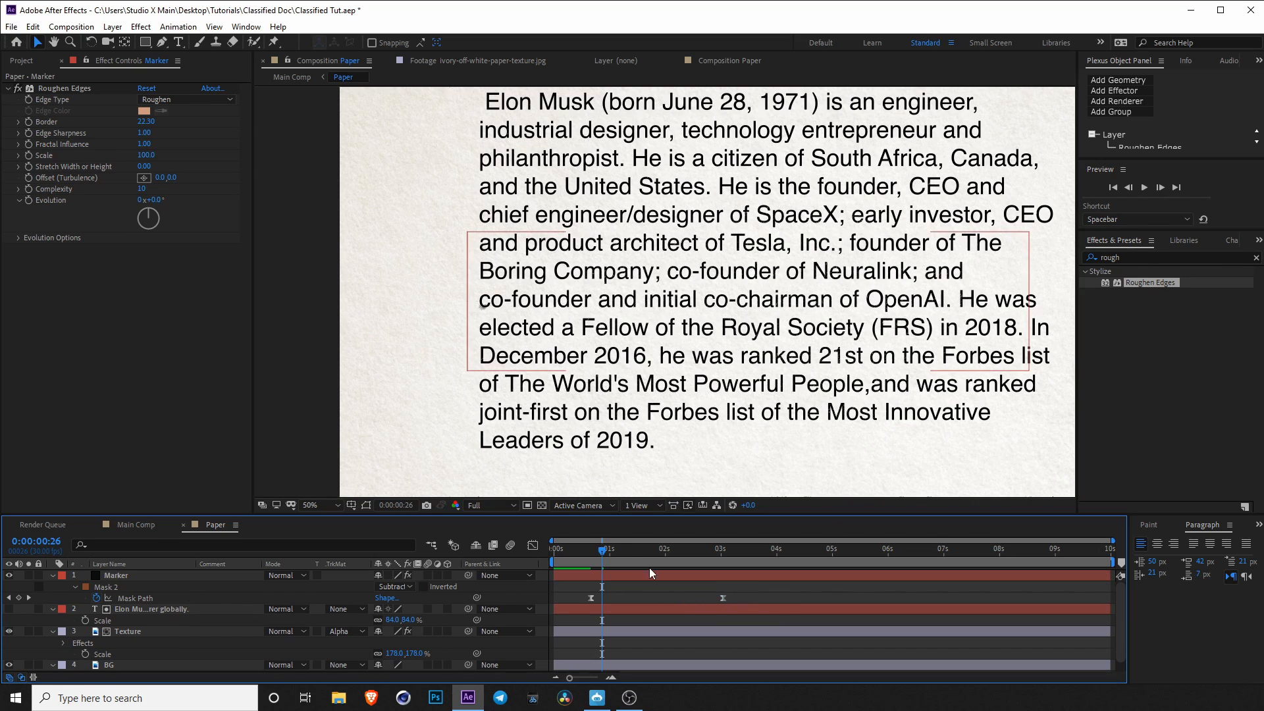
Play back the retimed marker wipe from 0:00:00:17 and check the bar around 0:00:01:16.
click(587, 554)
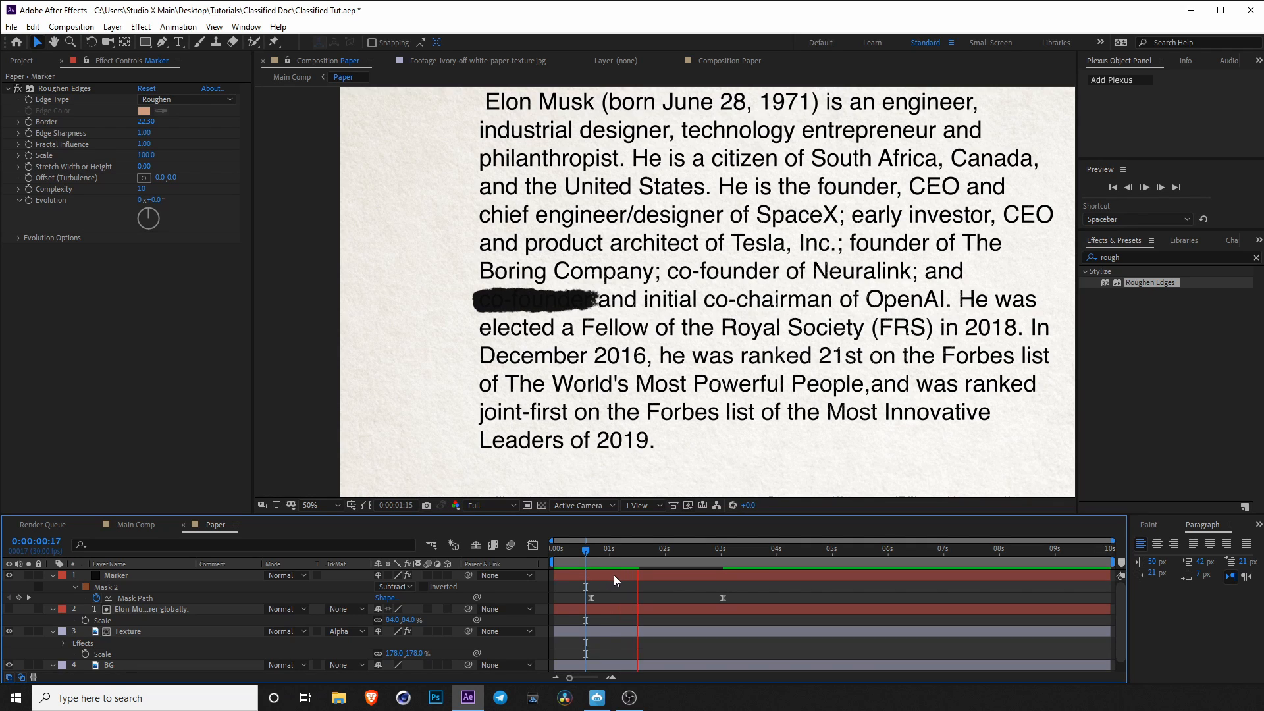
click(585, 555)
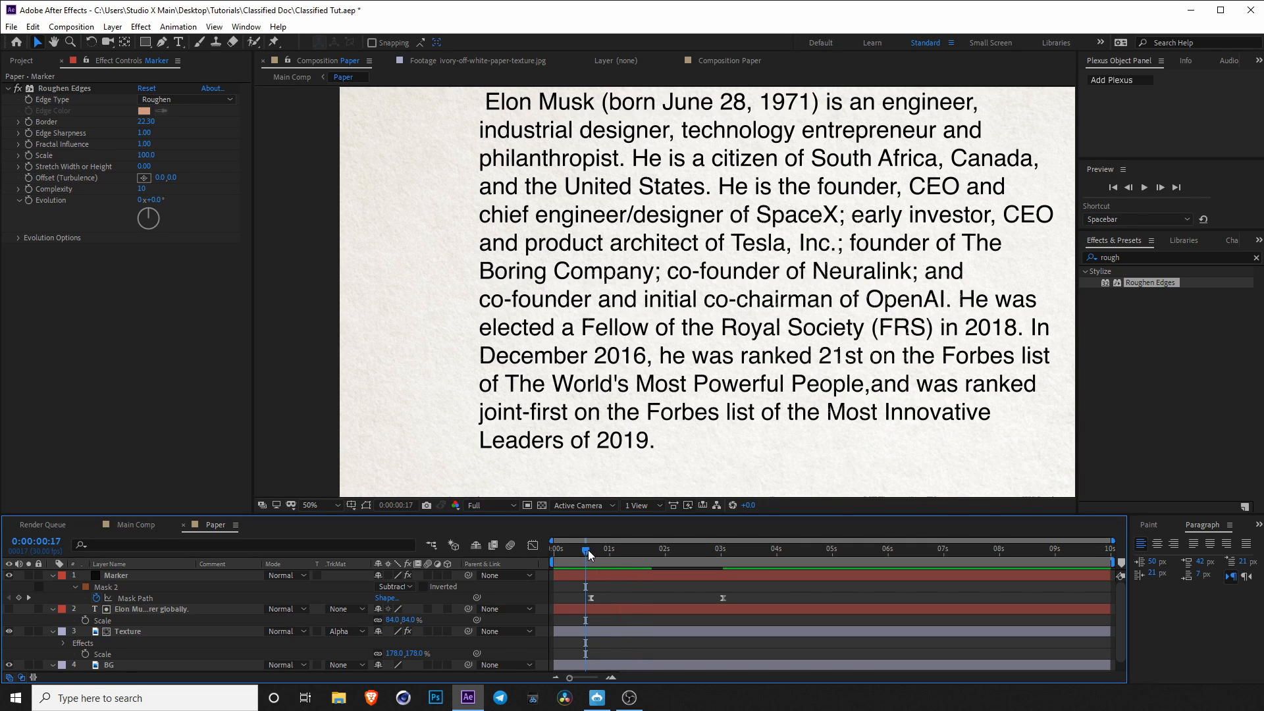
key(space)
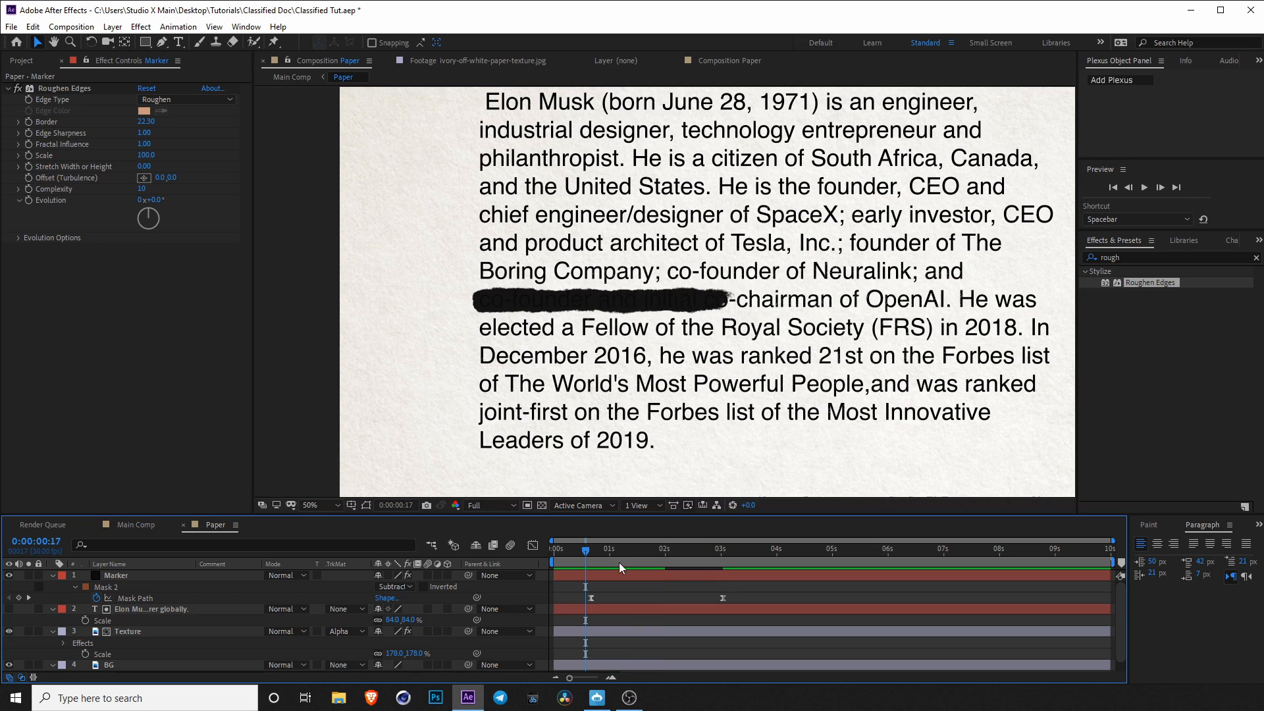
mouse_move(619, 562)
mouse_down()
mouse_move(638, 546)
mouse_move(640, 561)
mouse_up()
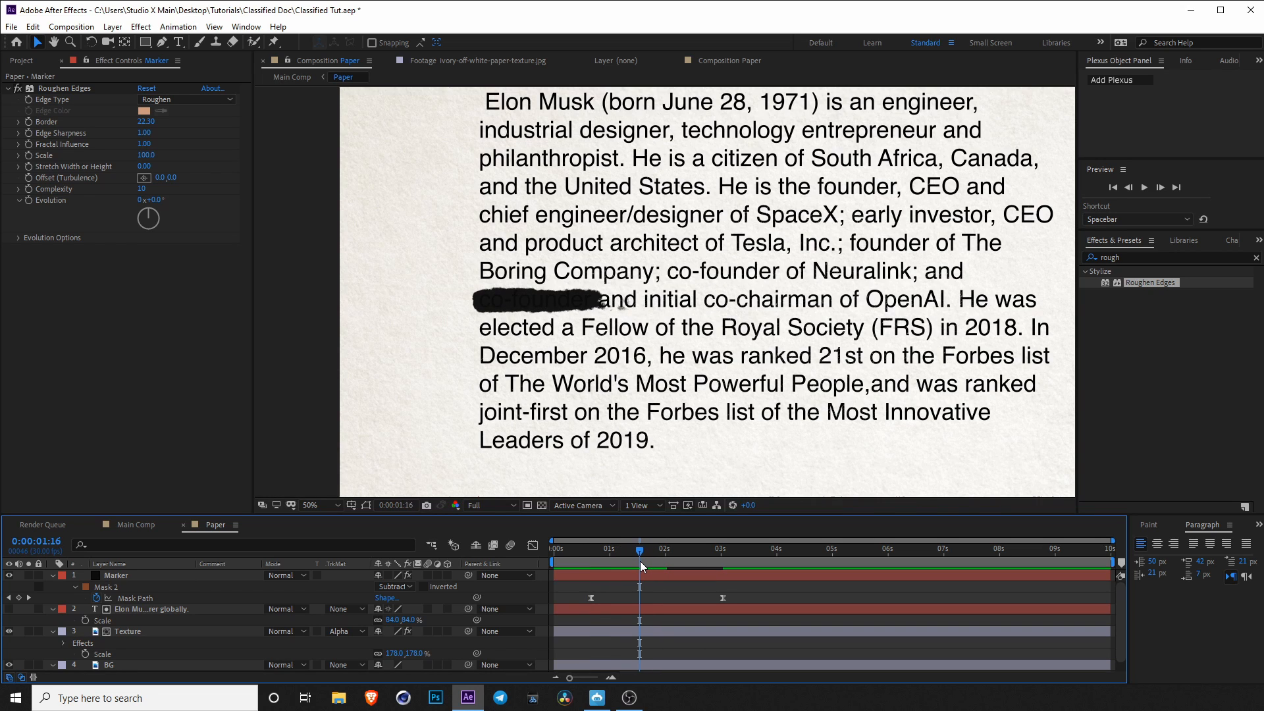
Save the project and scrub through the redaction in Main Comp to 0:00:01:26.
key(ctrl+s)
click(136, 524)
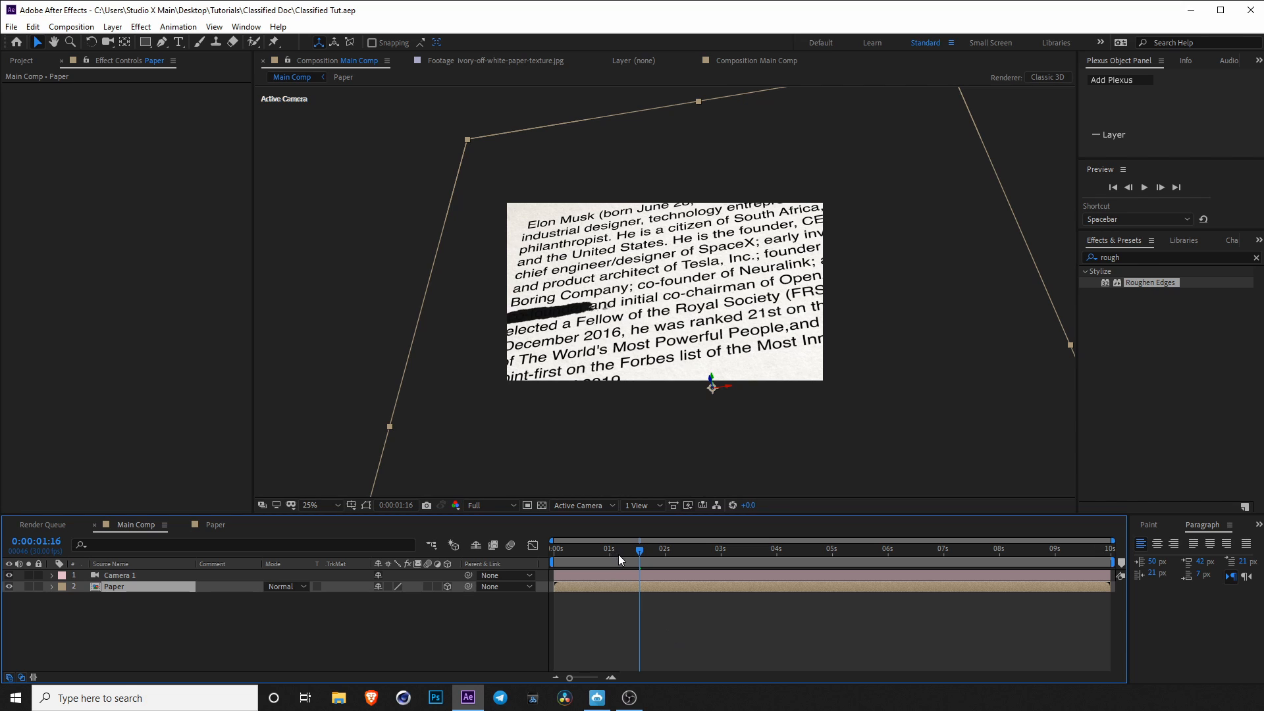
mouse_move(619, 555)
mouse_down()
mouse_move(579, 555)
mouse_move(698, 559)
mouse_move(621, 559)
mouse_move(673, 566)
mouse_move(659, 567)
mouse_up()
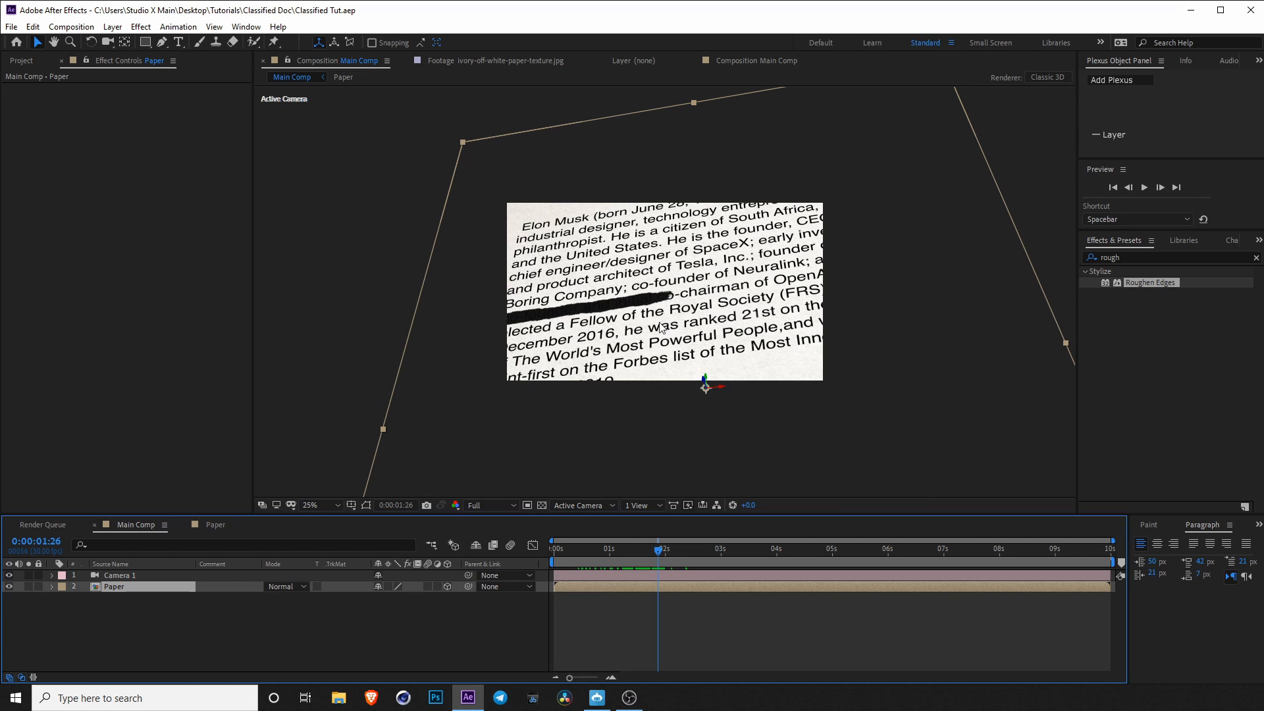
Expose the Camera Options properties of Camera 1 in Main Comp.
click(147, 612)
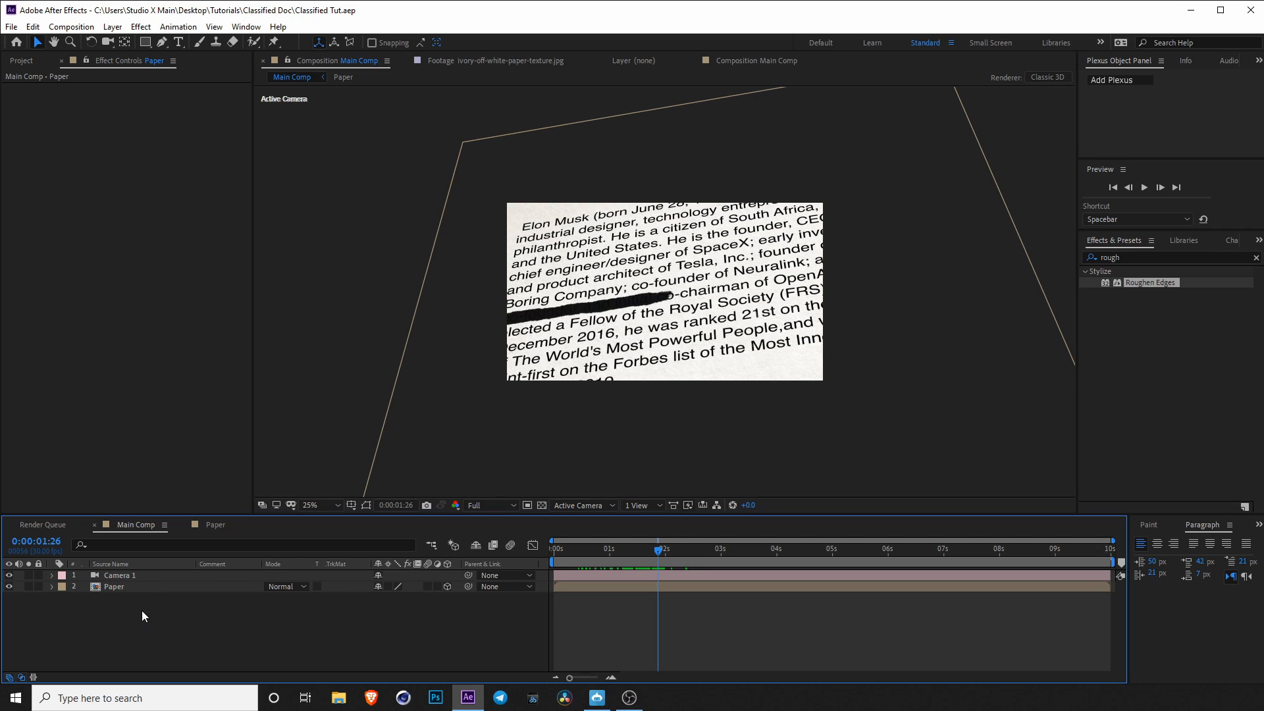
click(77, 574)
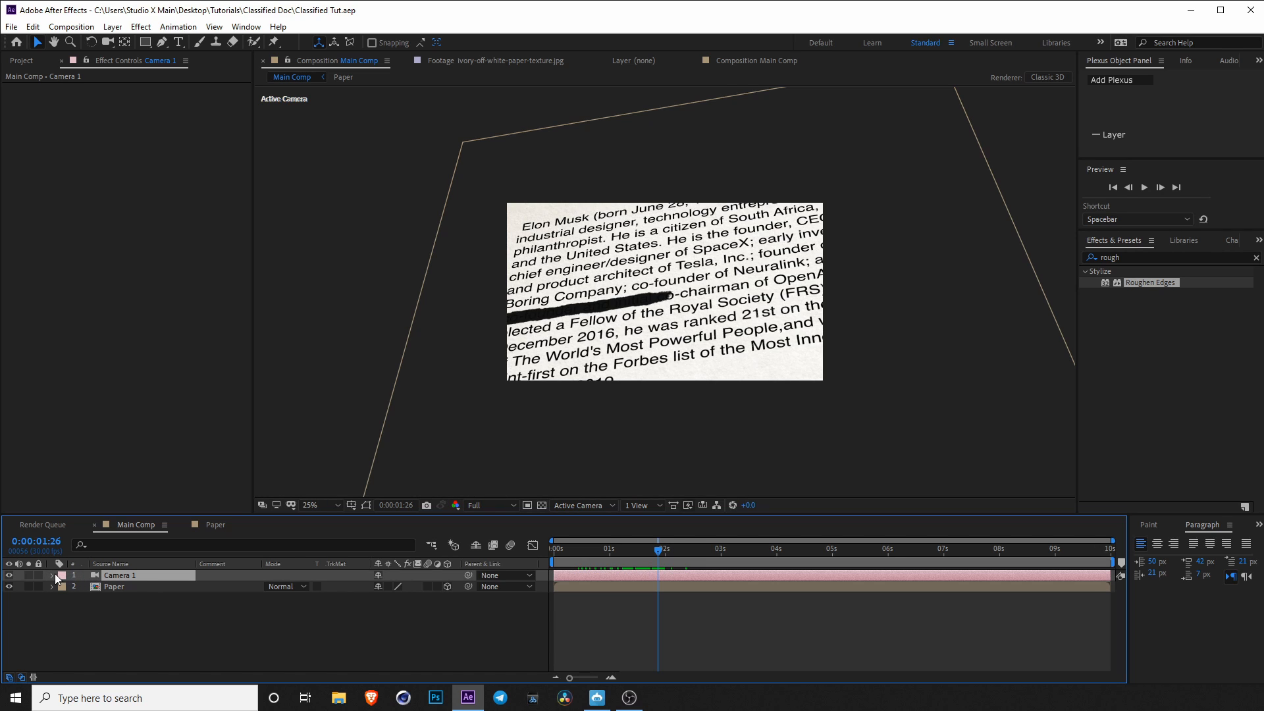
click(52, 576)
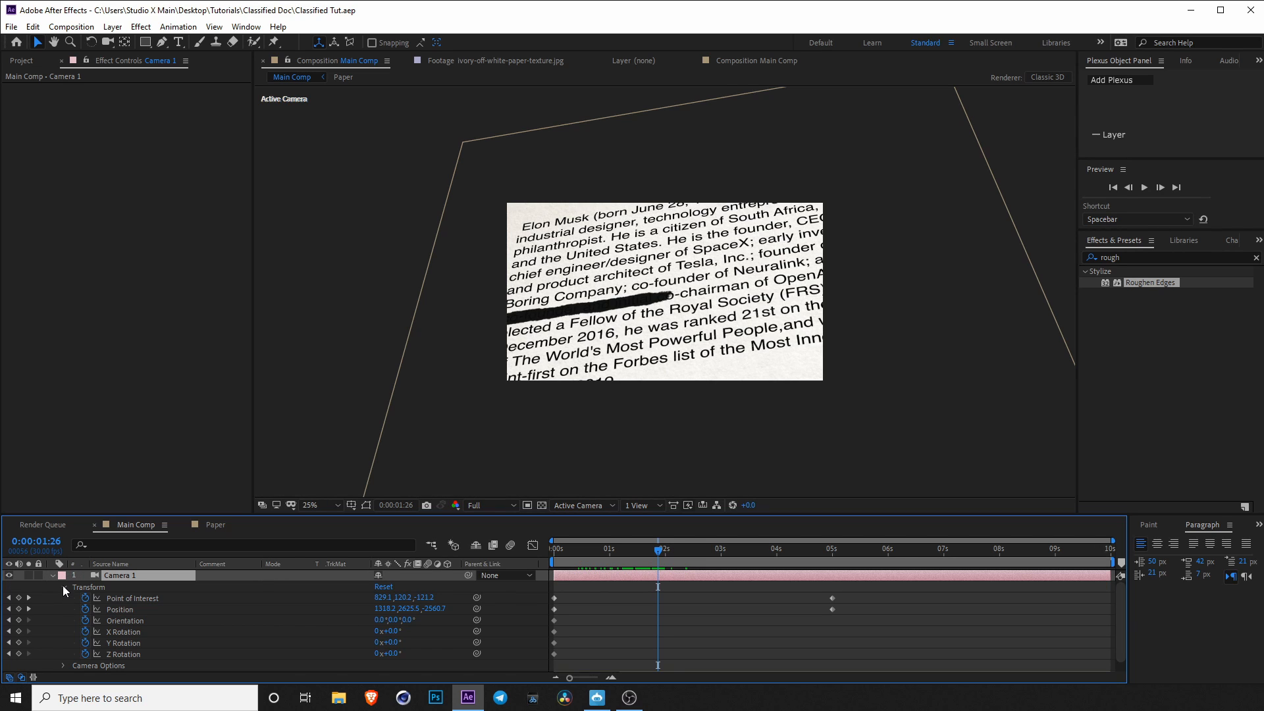
click(63, 587)
click(64, 596)
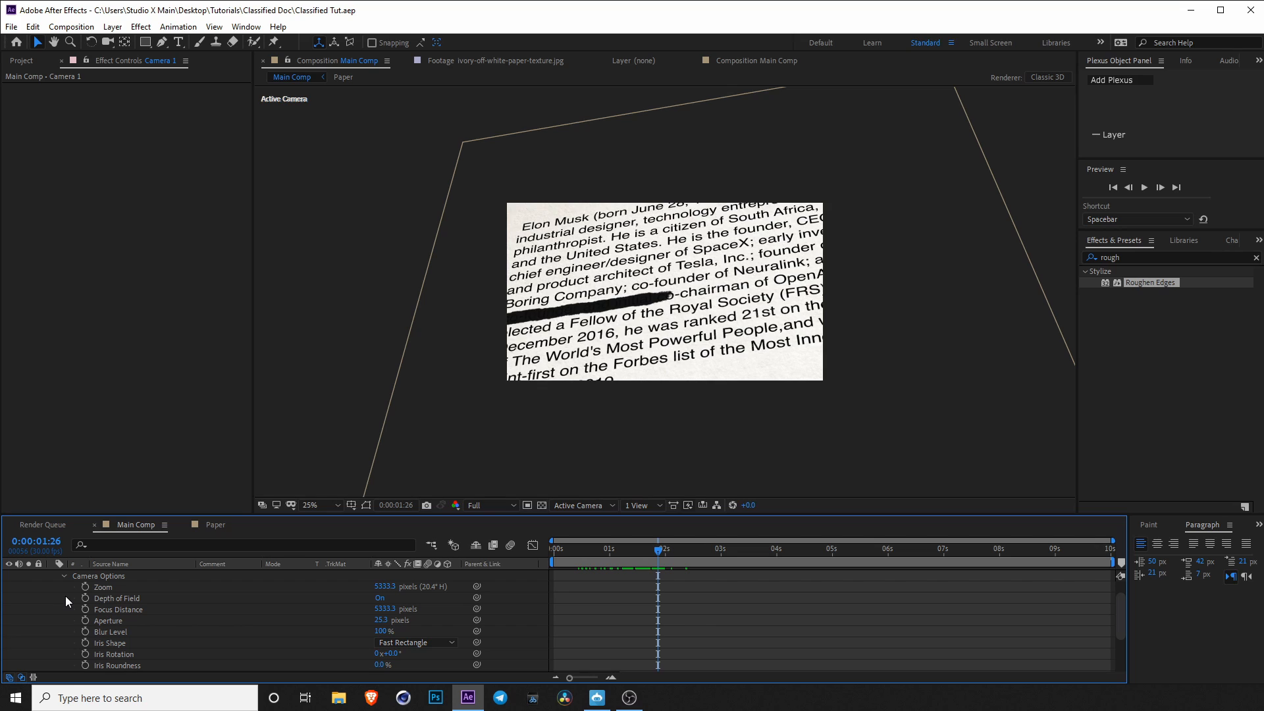
Try a camera blur level of 800% and vary the focus distance, raising it to 12104.3 pixels.
click(381, 632)
text(800)
key(Return)
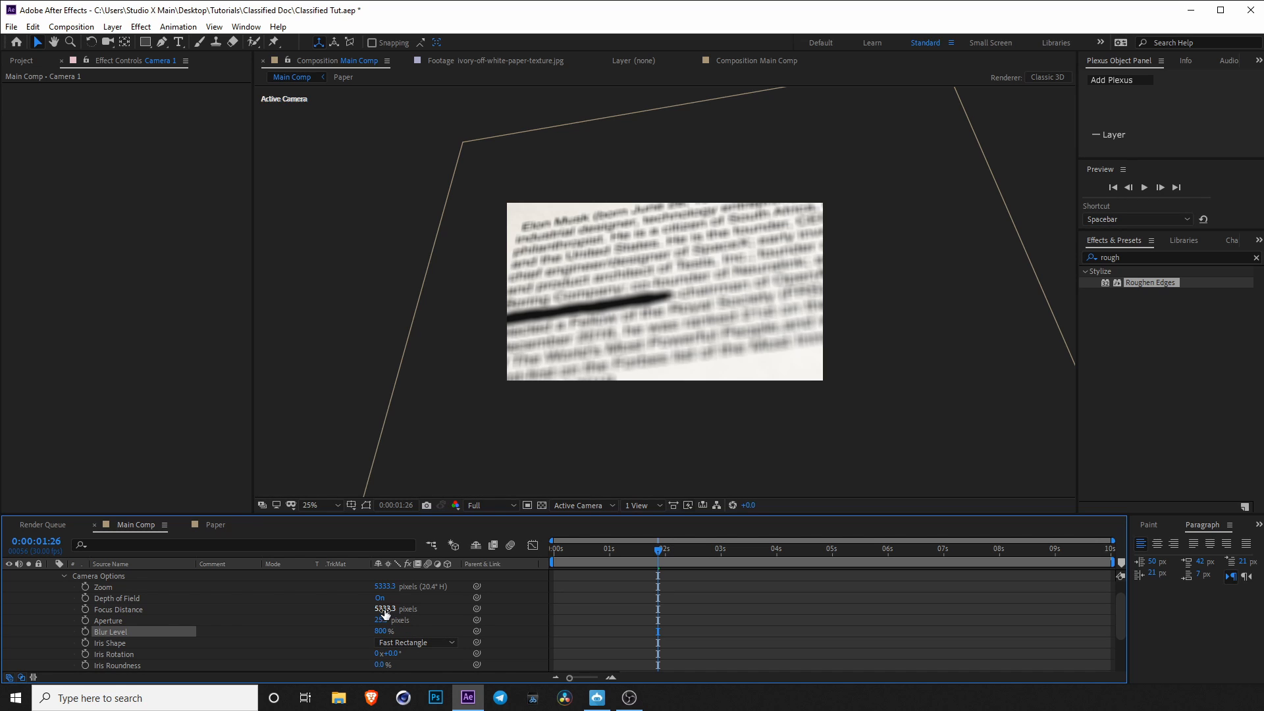
drag(386, 610, 344, 609)
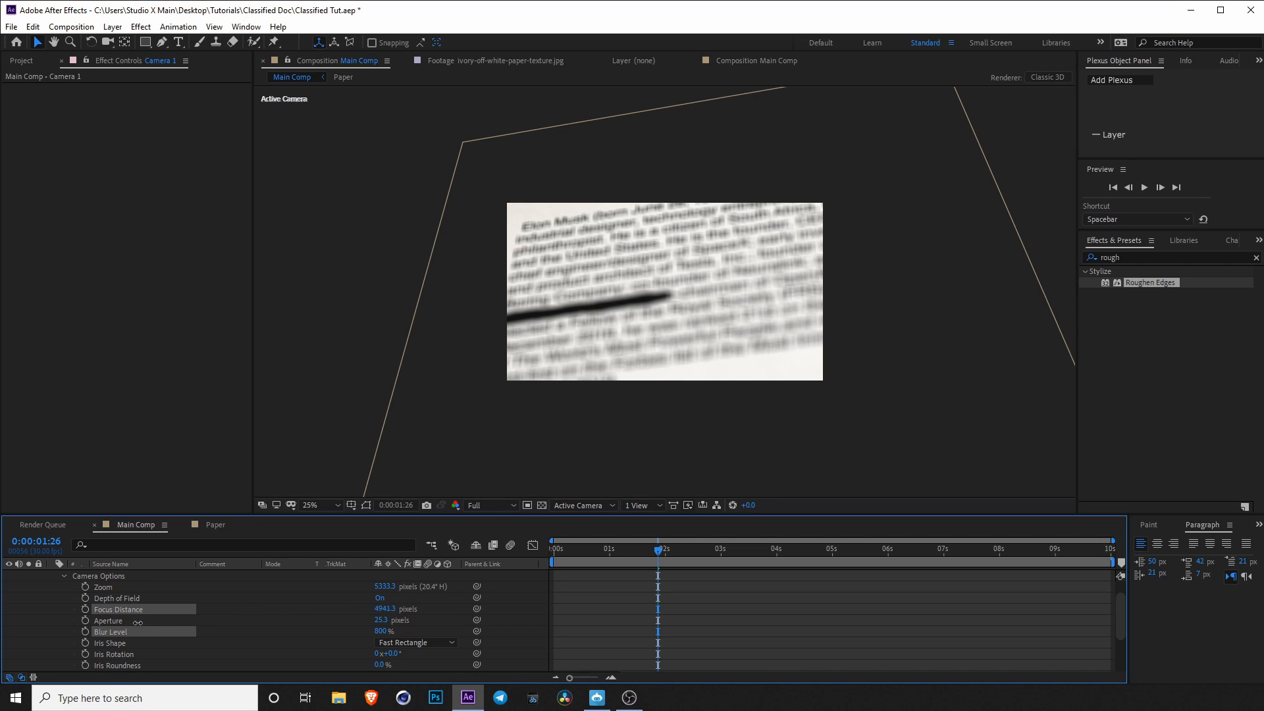
drag(115, 630, 576, 630)
drag(253, 626, 277, 618)
drag(357, 619, 416, 615)
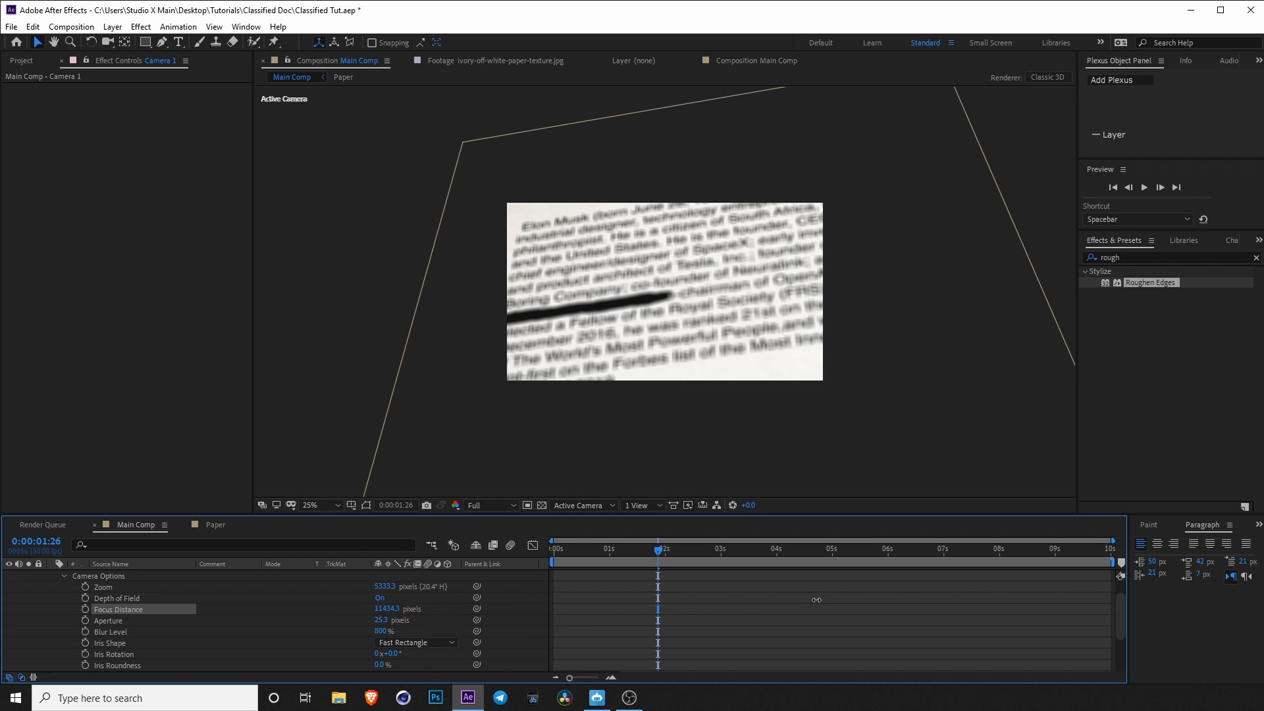
Reduce the camera's blur level to 500% and test both lower and higher focus distances.
click(380, 631)
key(Return)
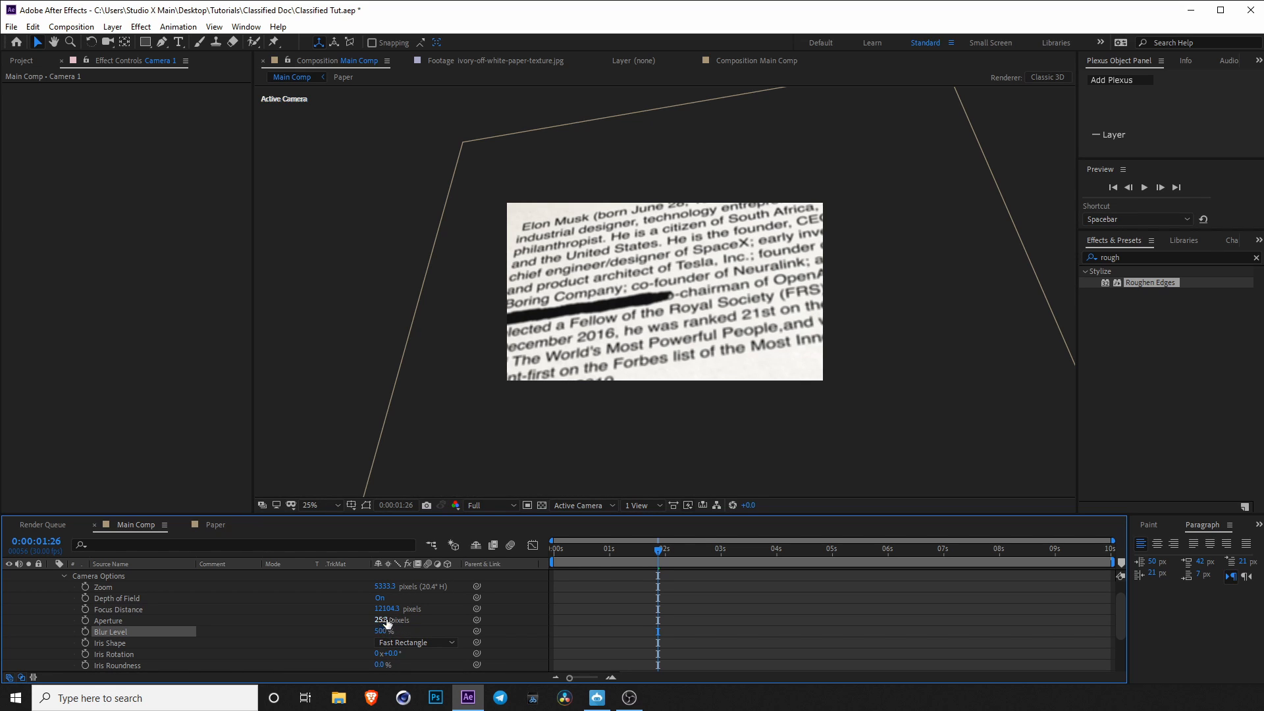
drag(389, 609, 223, 614)
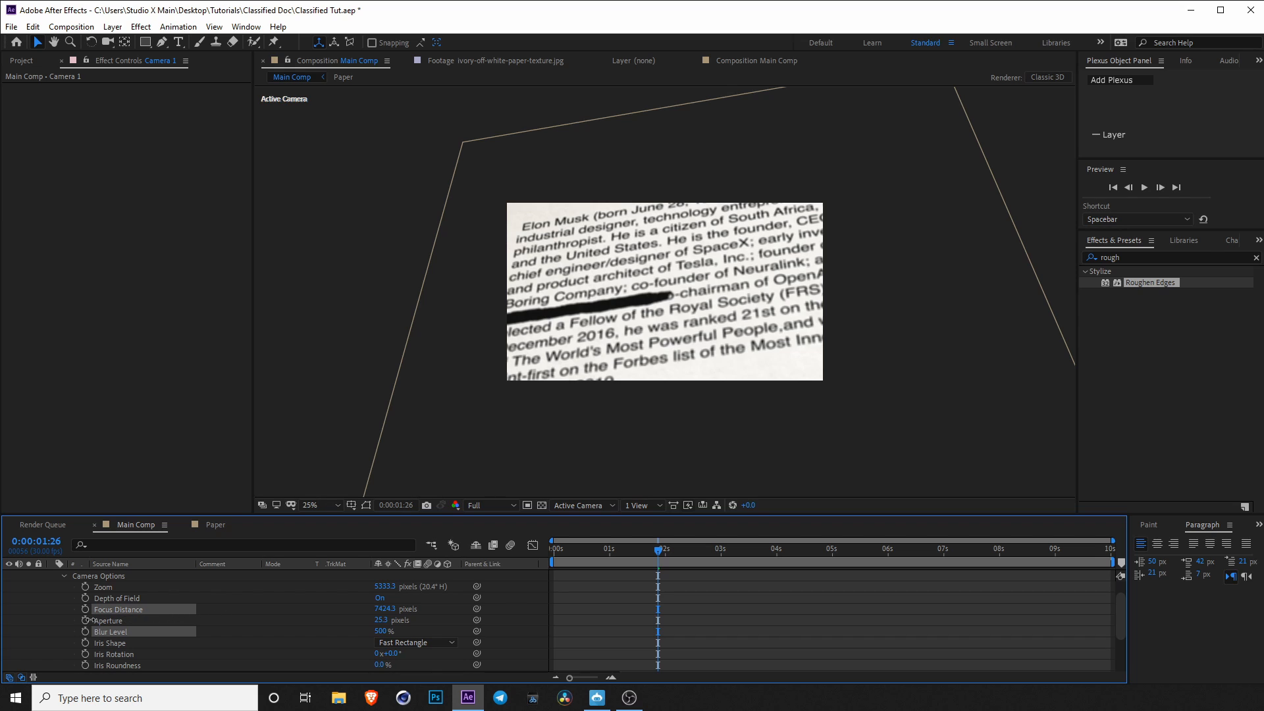
drag(62, 626, 497, 624)
drag(246, 611, 179, 619)
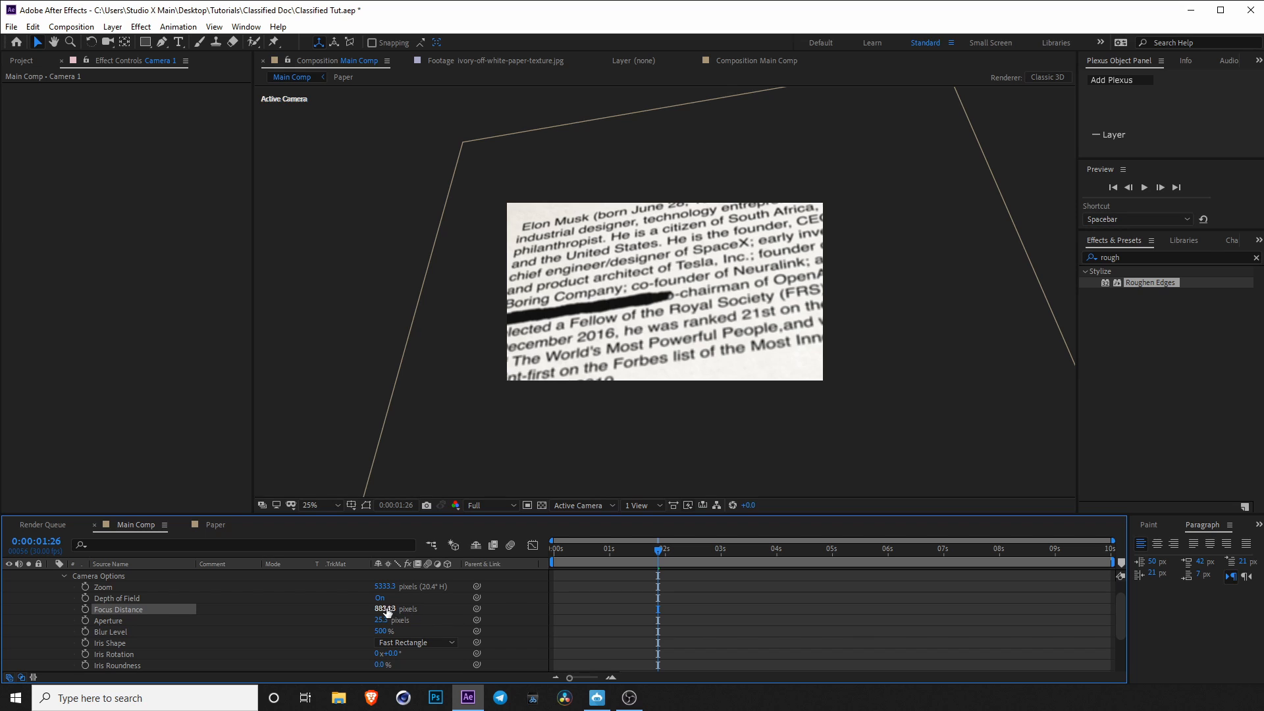
drag(962, 601, 994, 570)
Raise the camera's aperture to 105.3 pixels and set its blur level to 300%.
mouse_move(381, 620)
mouse_down()
mouse_move(426, 622)
mouse_move(388, 624)
mouse_up()
click(382, 642)
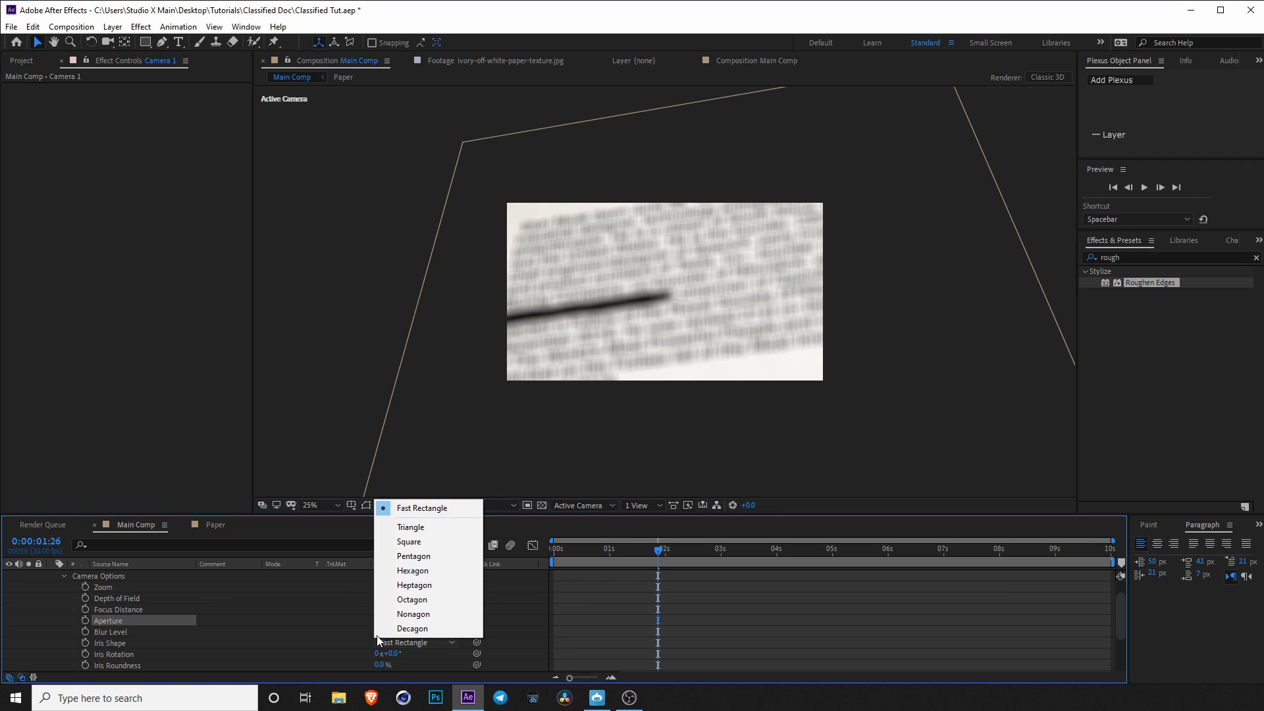
click(384, 629)
click(385, 631)
text(30)
key(Return)
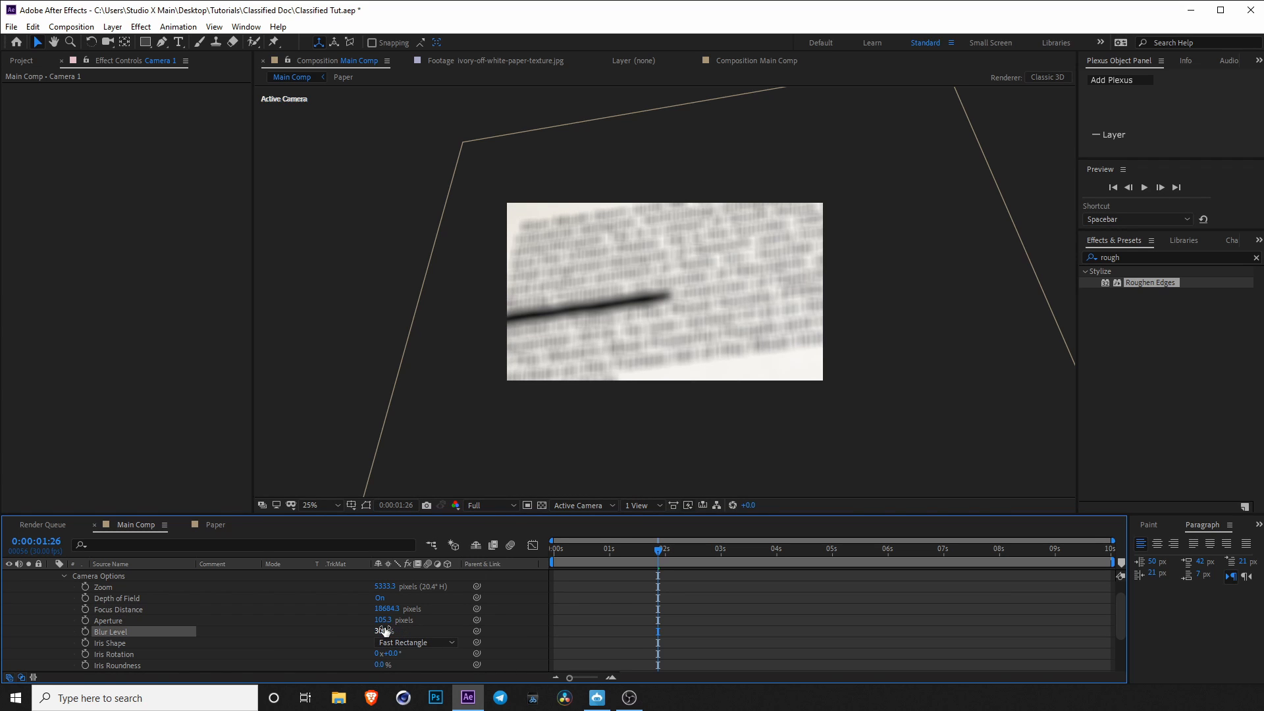
Focus the camera on the redacted line with a focus distance of 3715.3 pixels and an aperture of 695.3 pixels.
drag(382, 615, 372, 616)
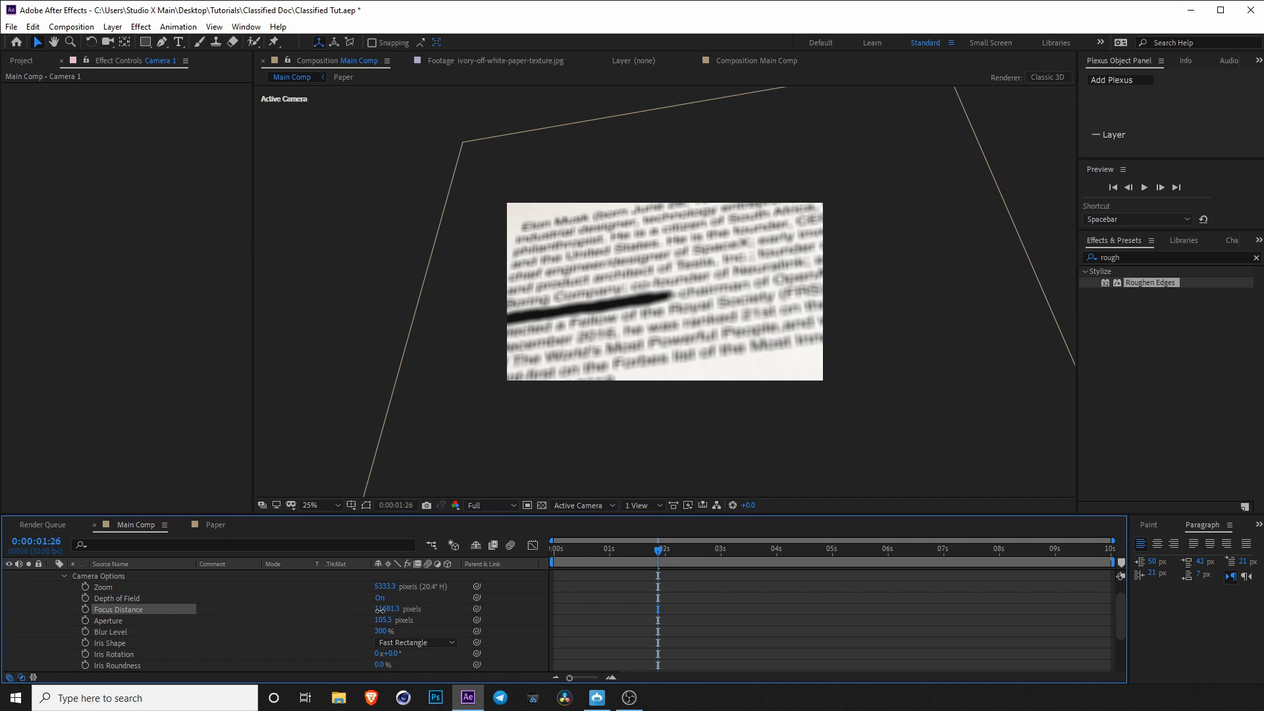
drag(387, 610, 26, 632)
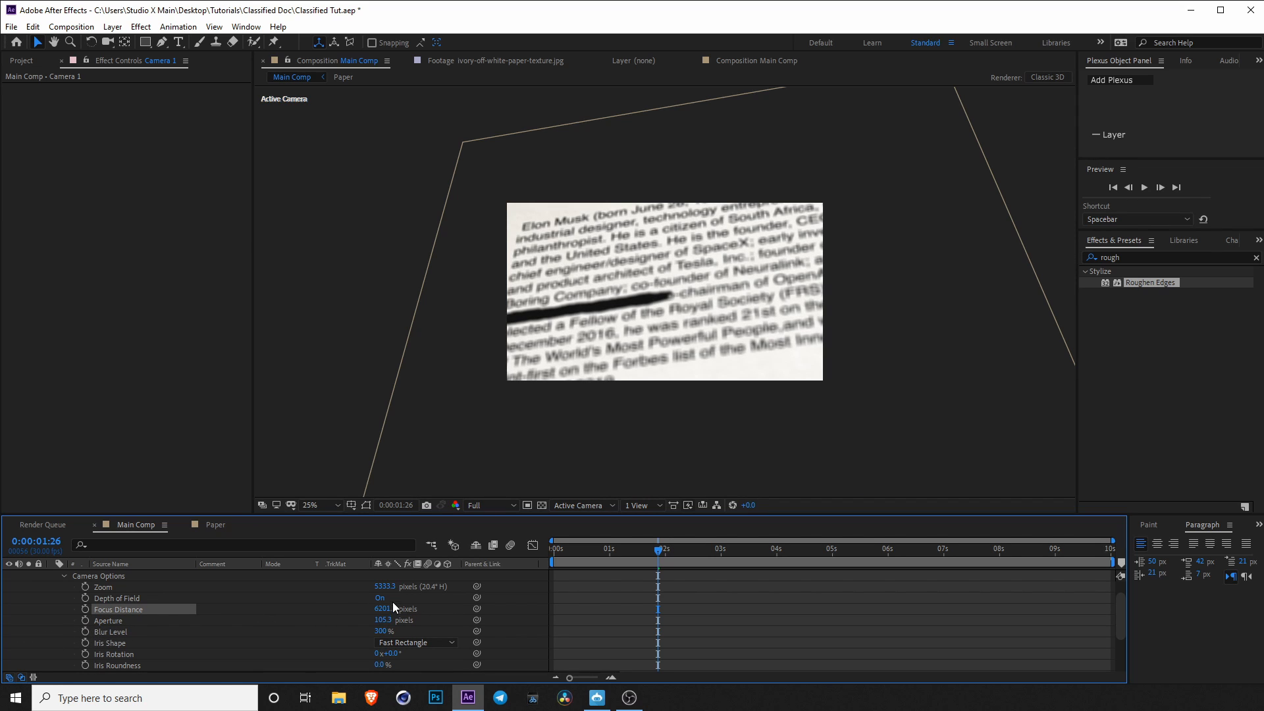
drag(393, 605, 248, 614)
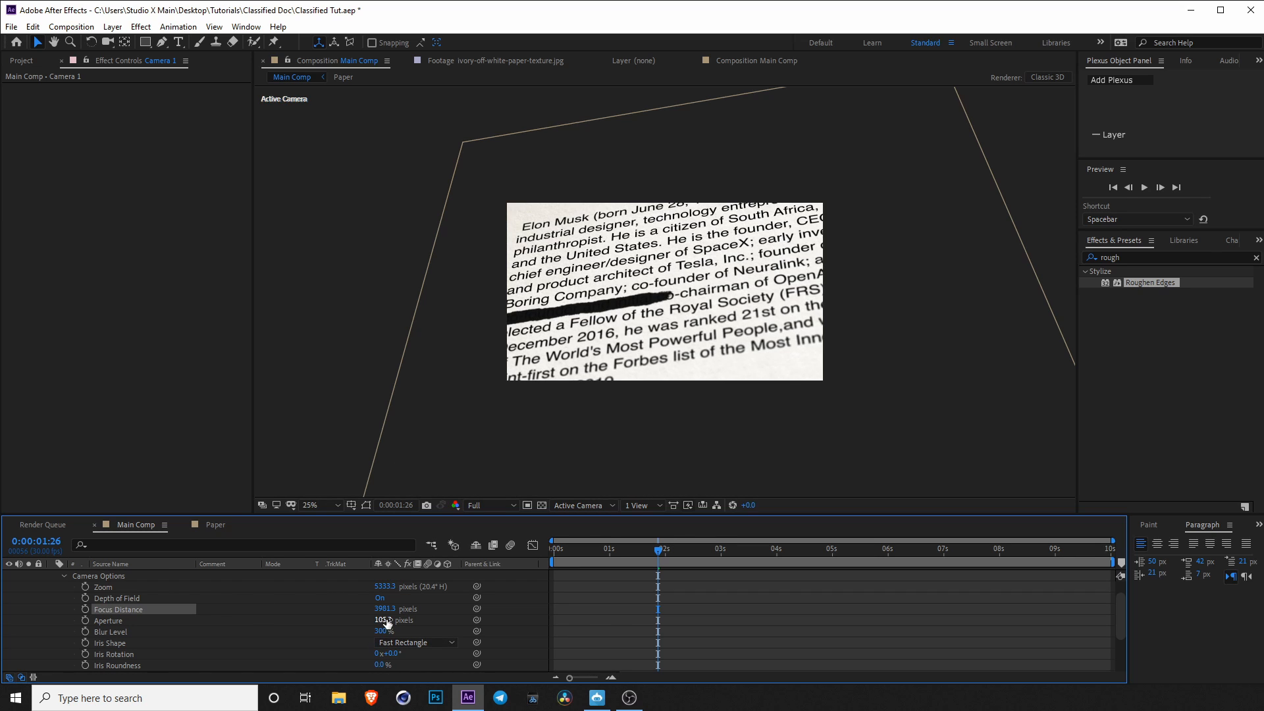
drag(387, 621, 197, 621)
scroll(524, 349, up, 2)
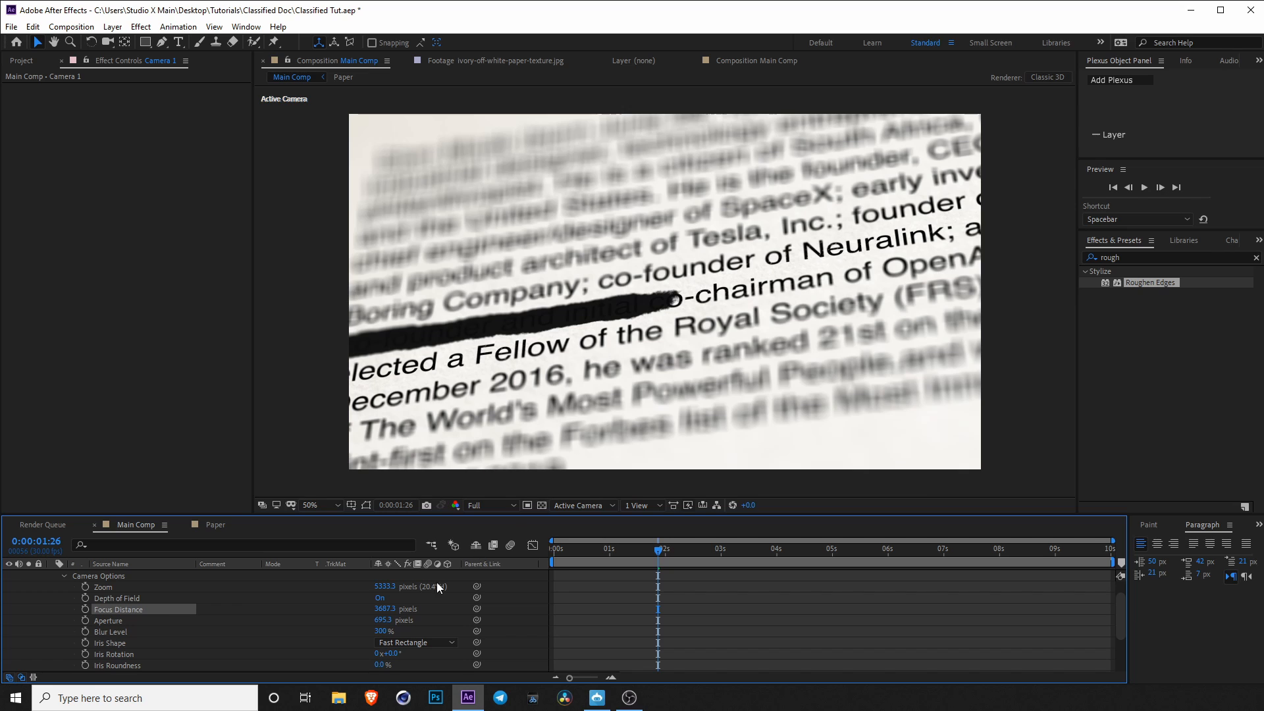
drag(377, 612, 400, 606)
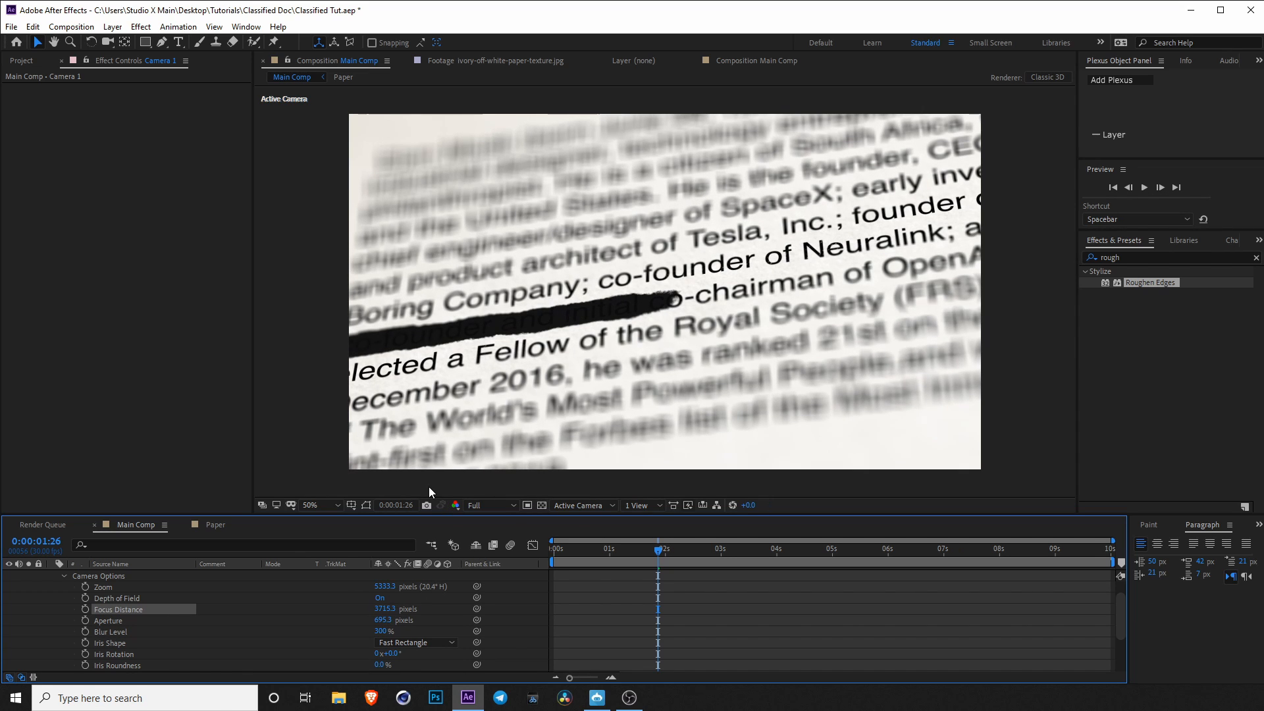
Set the camera's blur level to 100% and raise its aperture to 1357.3 pixels.
click(380, 632)
text(100)
key(Return)
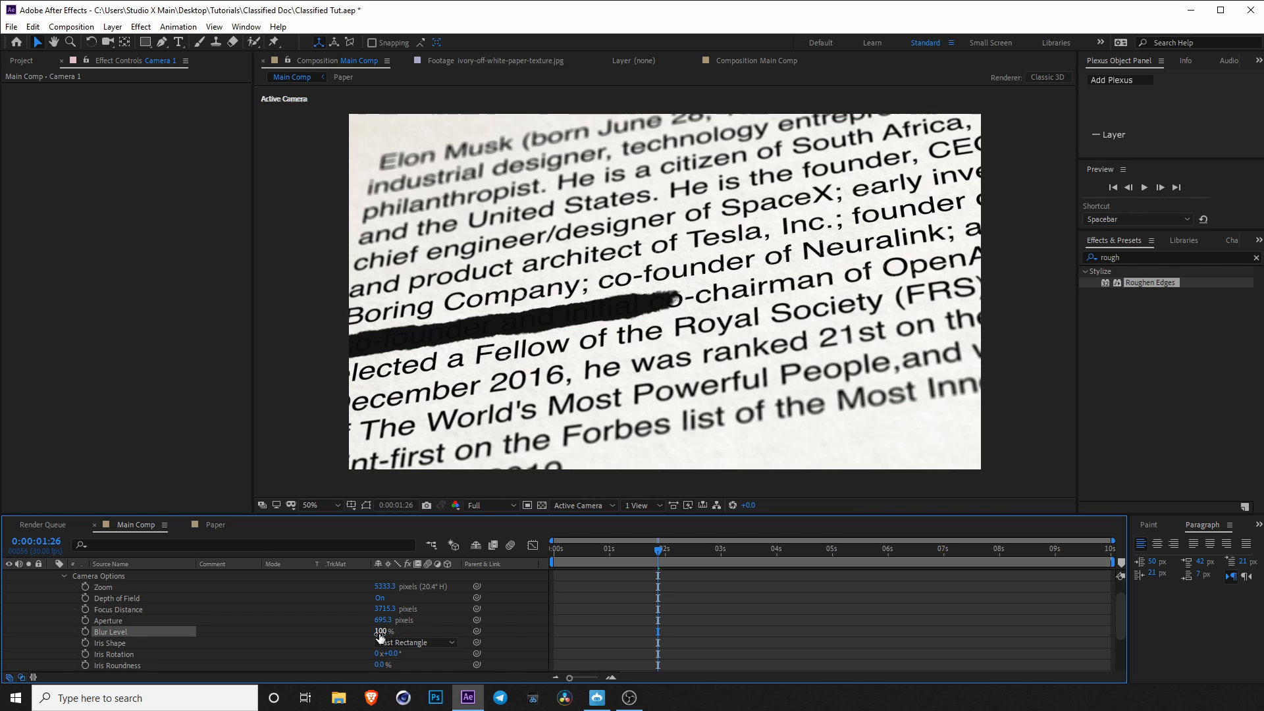
click(380, 632)
click(445, 631)
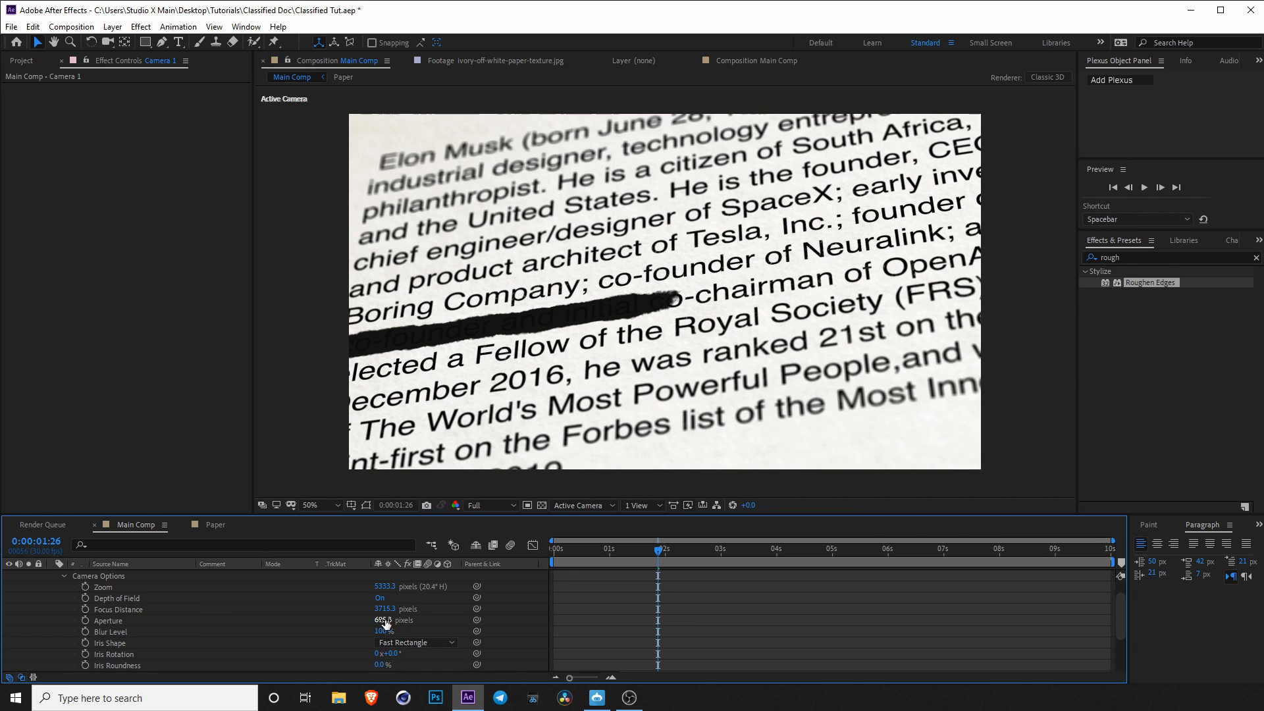
drag(384, 622, 800, 604)
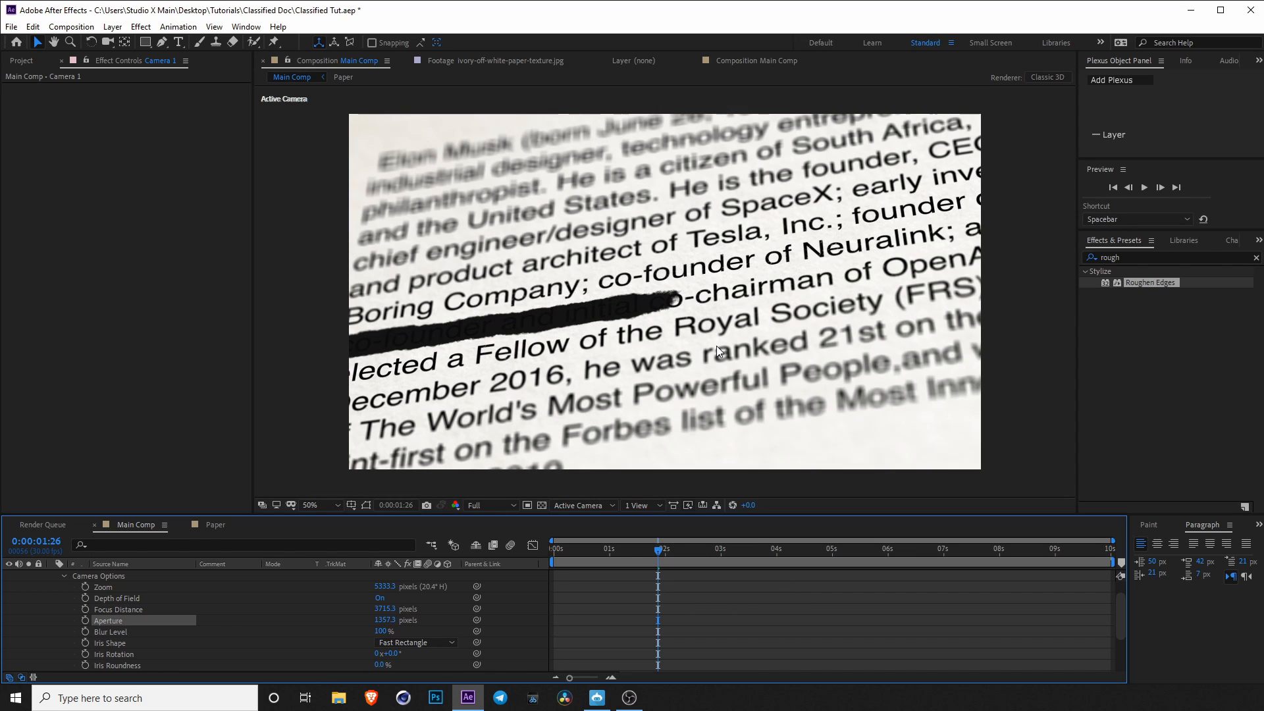
scroll(665, 293, down, 2)
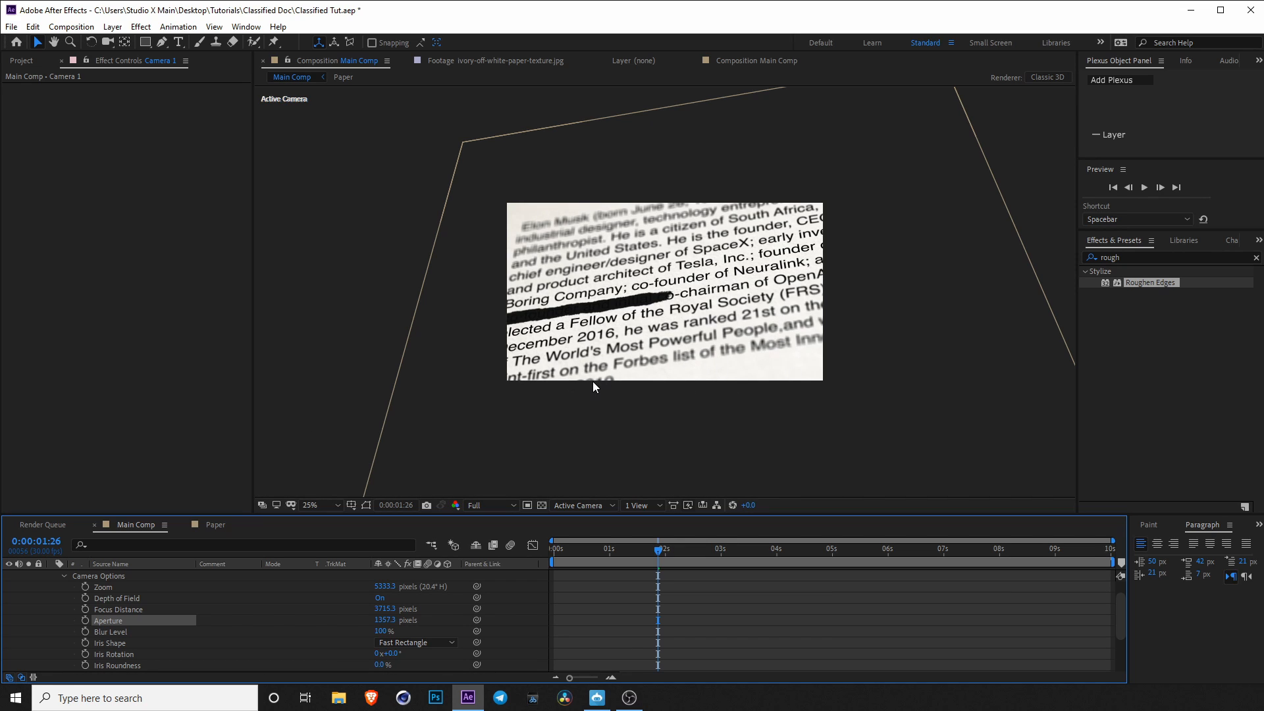
Fine-tune the depth of field with an aperture of 1461.3 pixels and a blur level of 120%.
drag(387, 620, 397, 625)
click(382, 631)
text(130)
key(Return)
Set the camera's iris shape to Nonagon.
scroll(648, 328, up, 2)
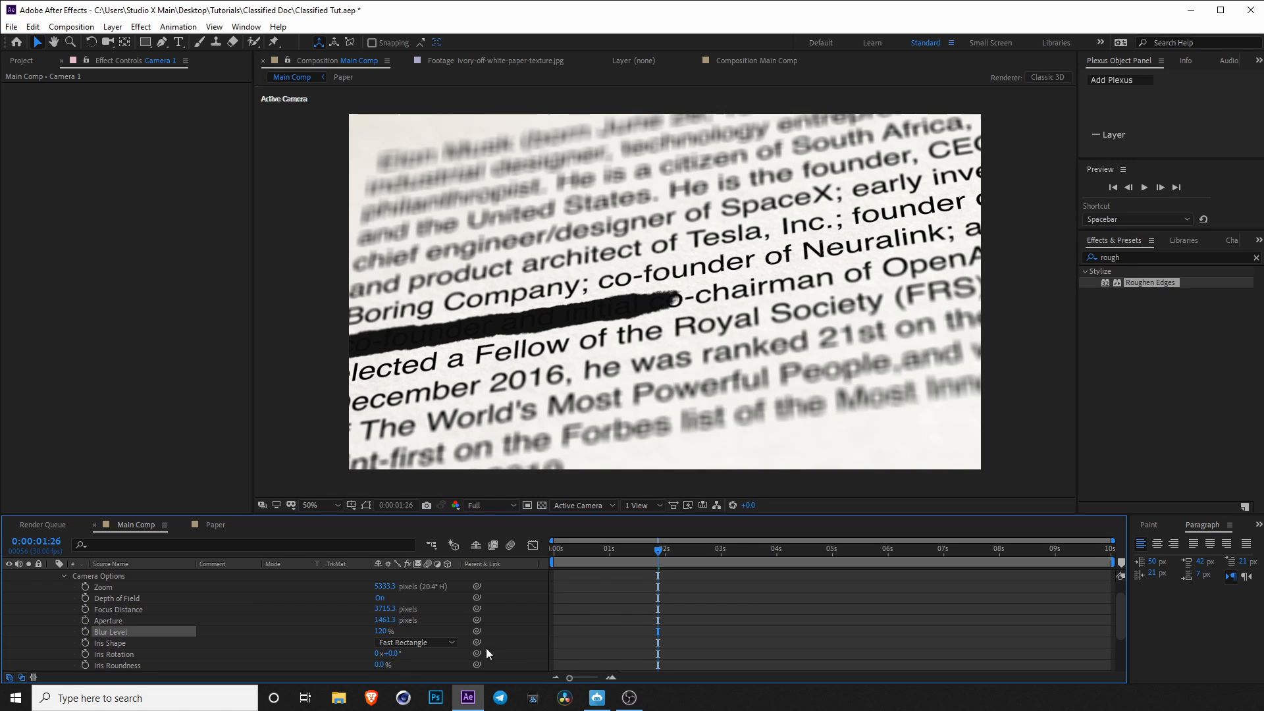
click(413, 645)
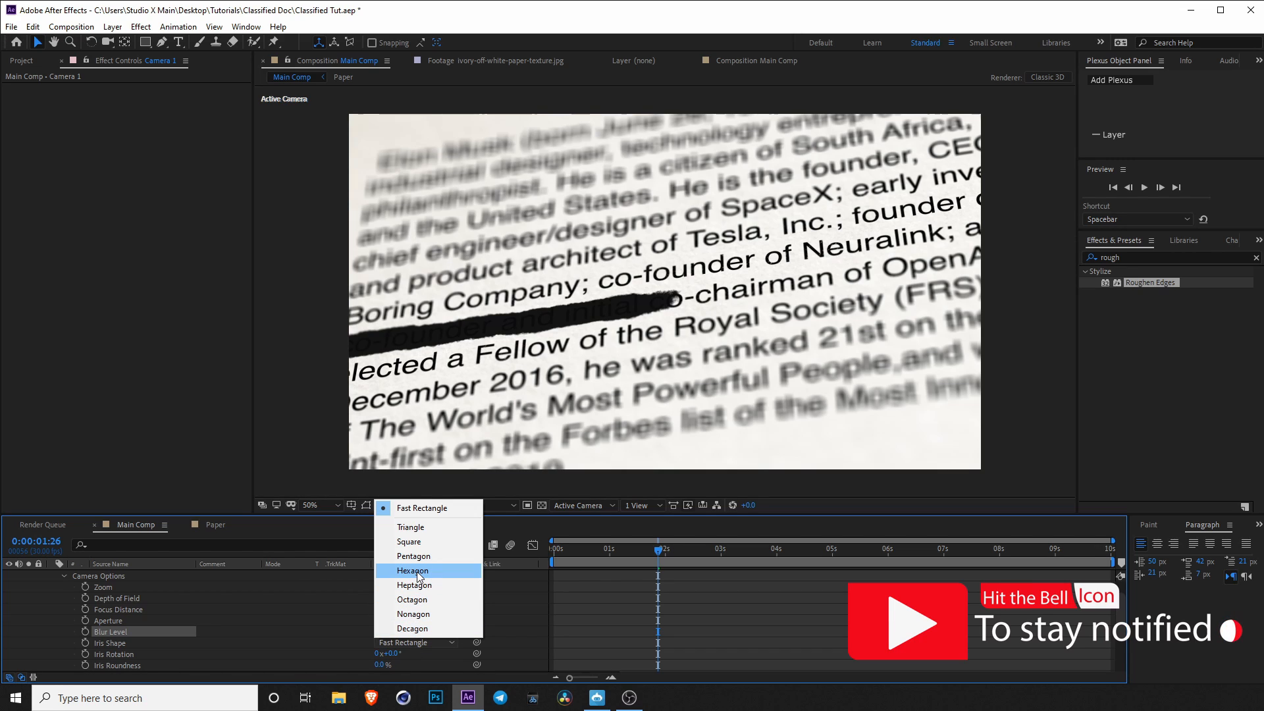
click(424, 615)
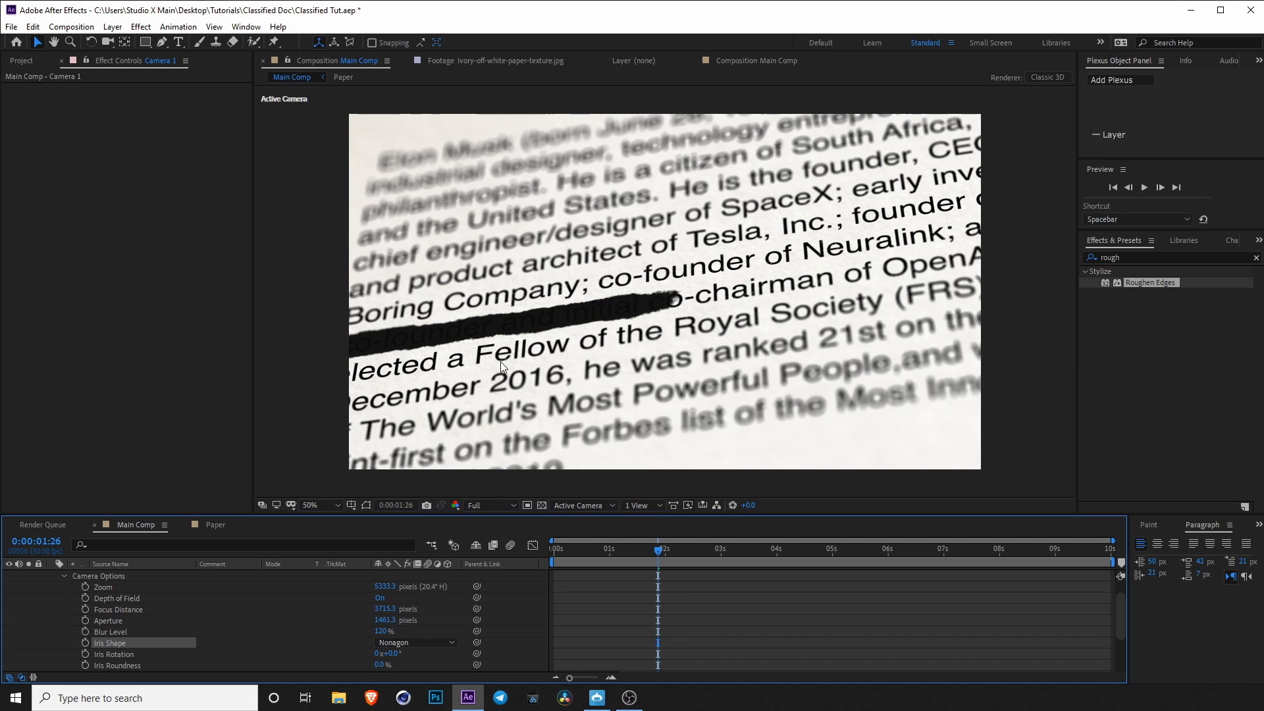
Turn off the camera's depth of field and collapse the camera layer's properties.
click(381, 599)
scroll(369, 609, up, 1)
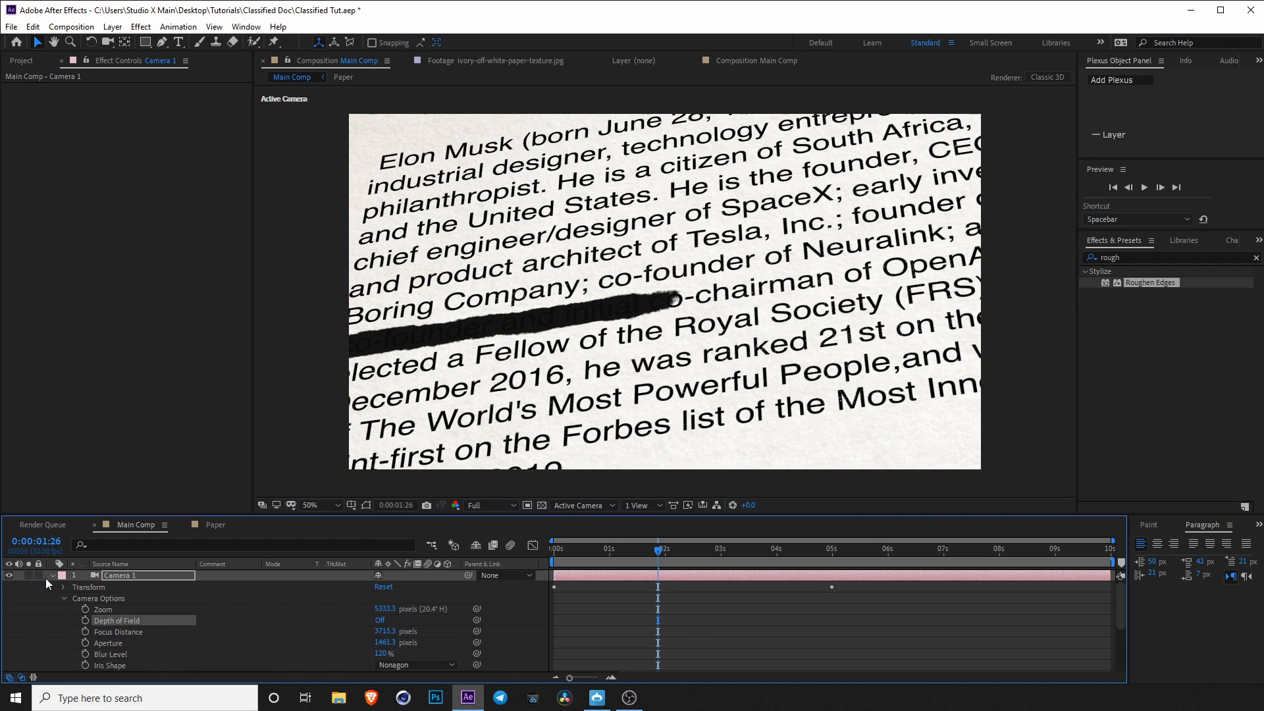
click(52, 576)
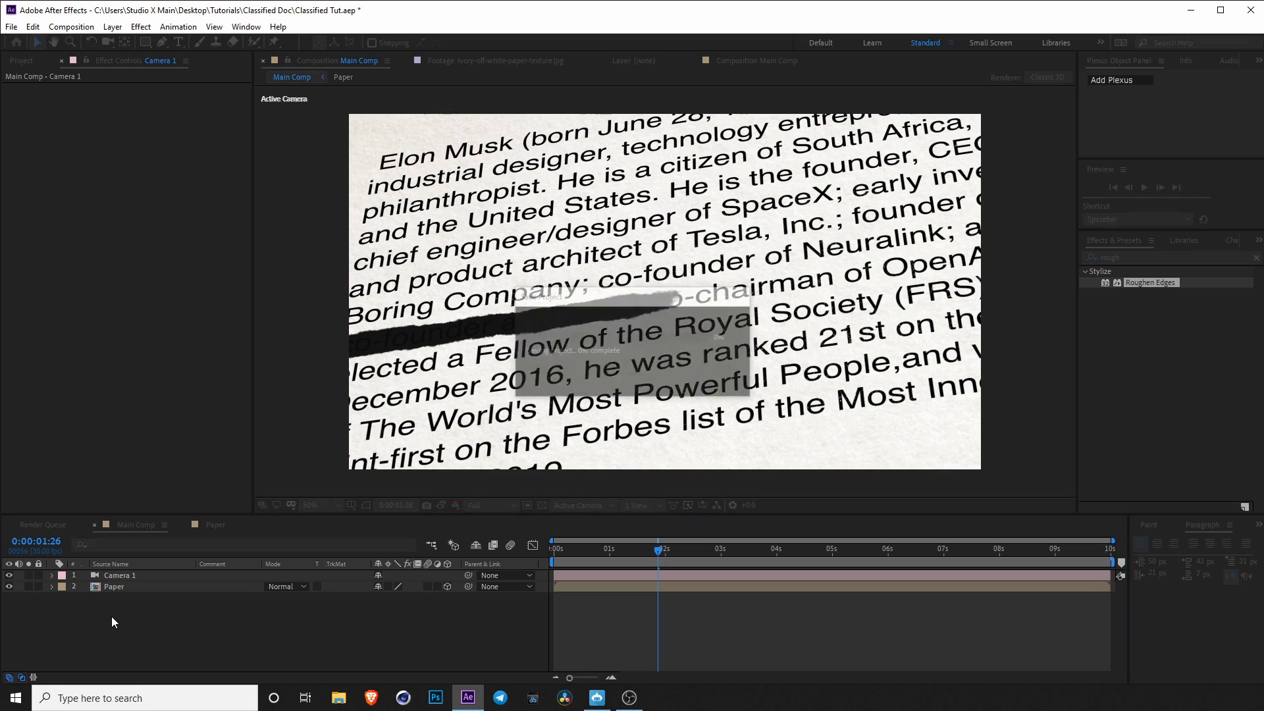
Add an adjustment layer to the main composition and name it CC.
right_click(144, 621)
mouse_move(215, 477)
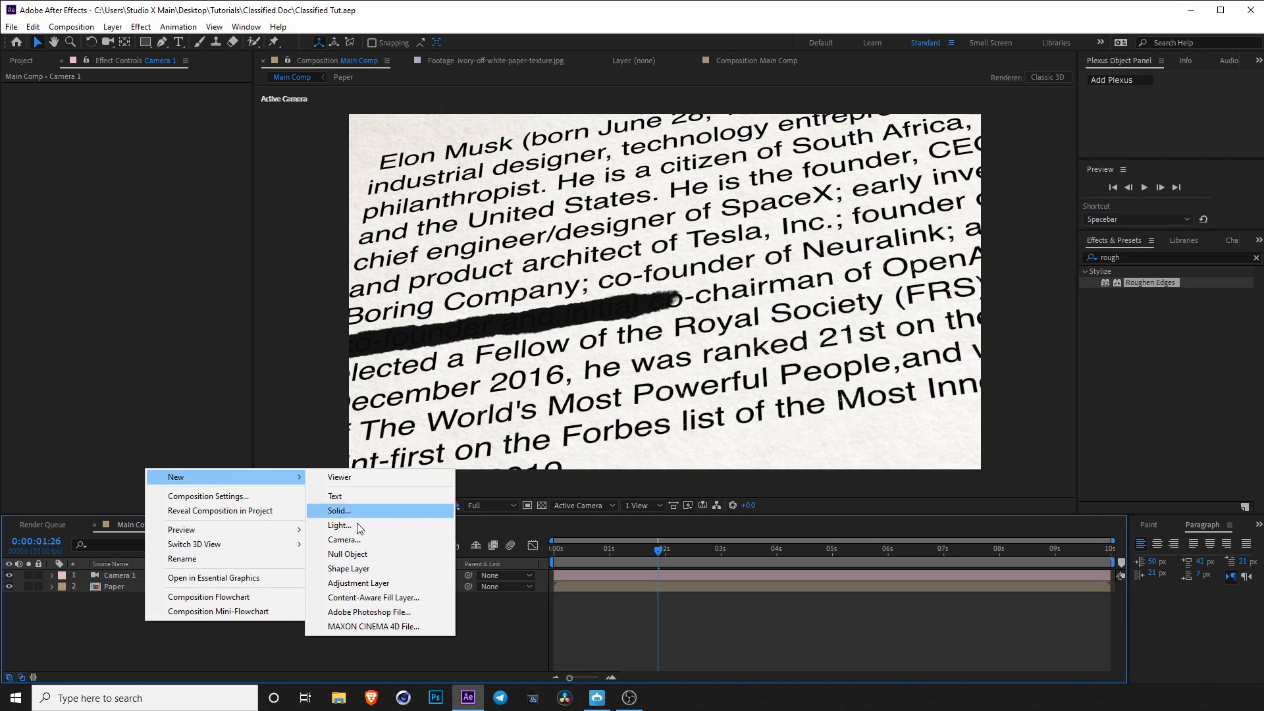
click(358, 584)
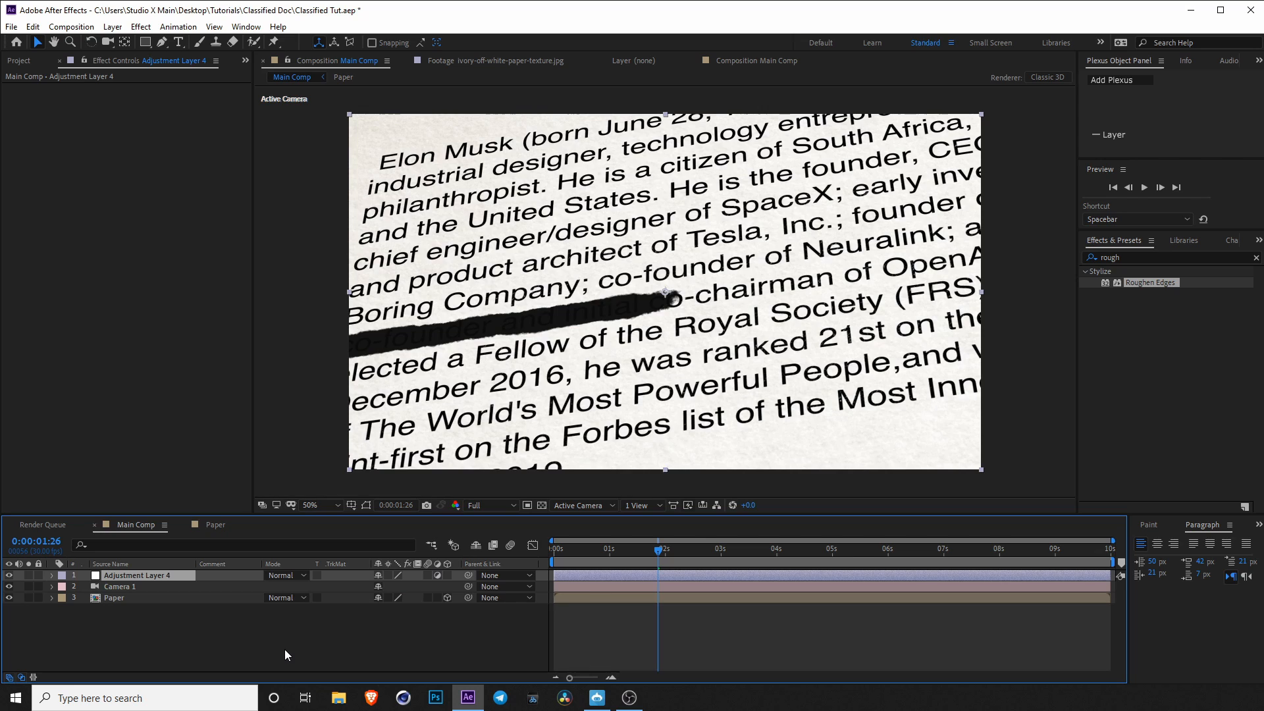
key(Return)
text(cc)
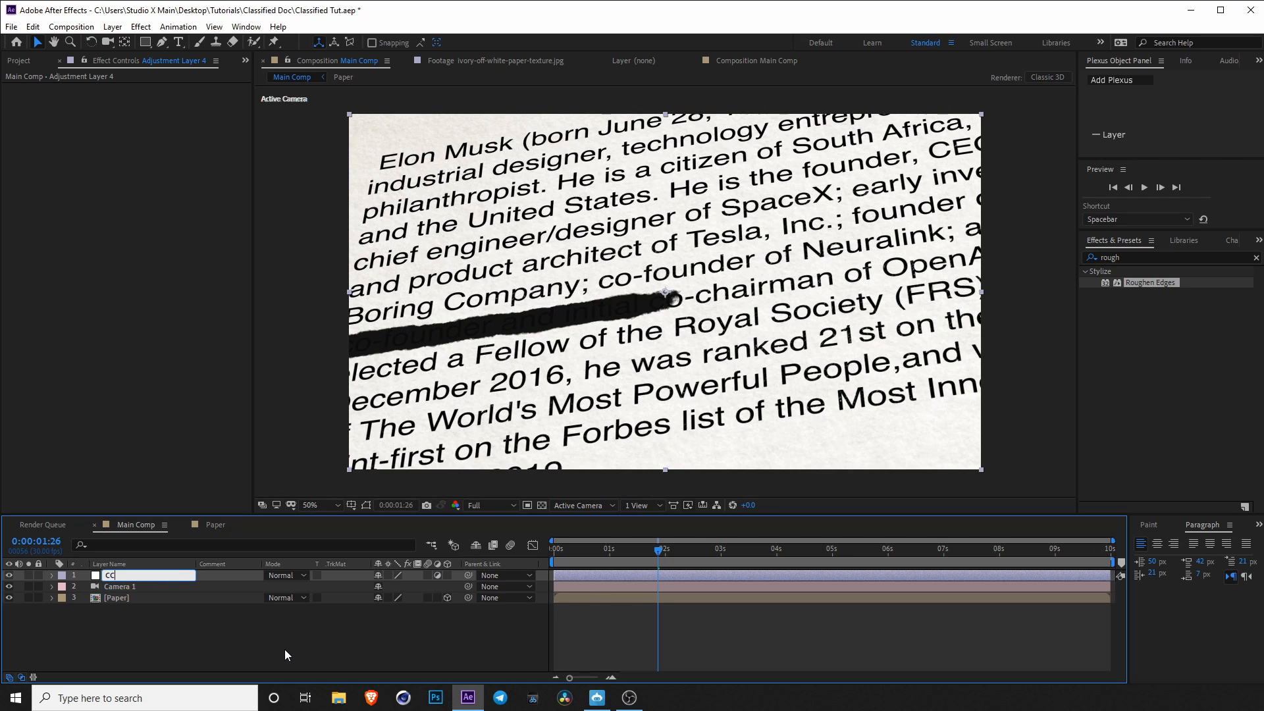
key(Return)
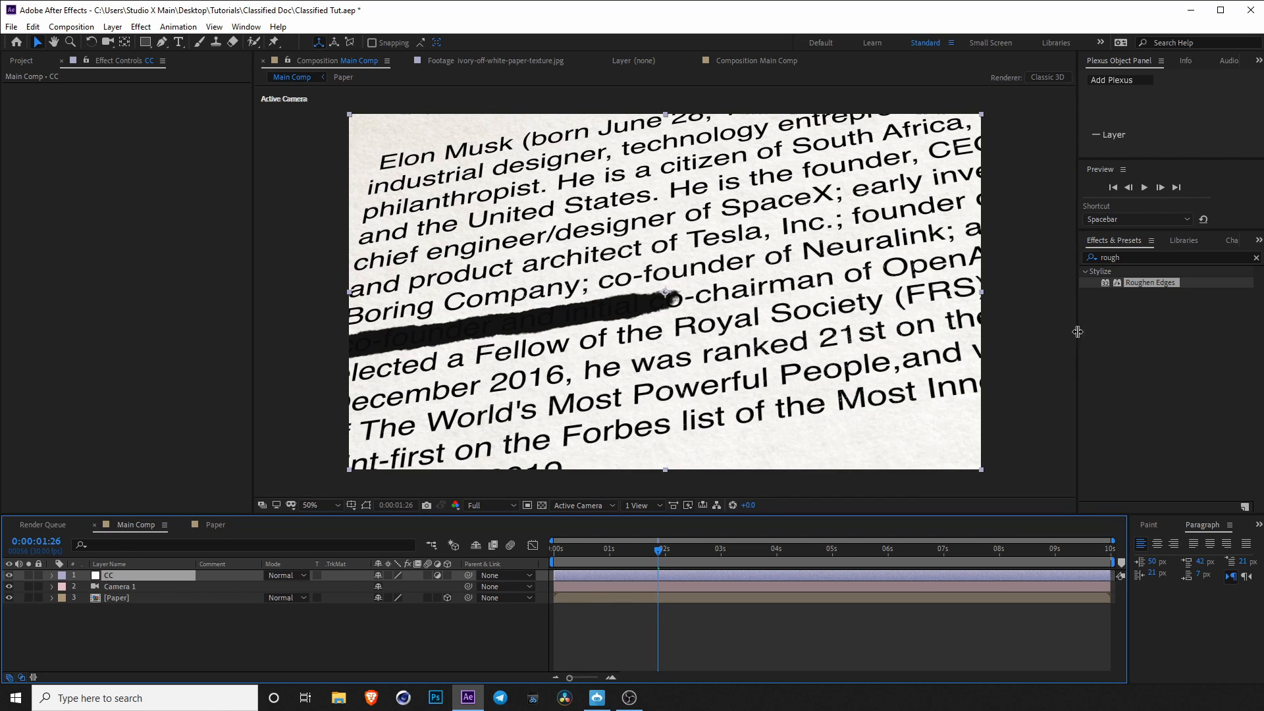
Find the Levels effect and apply it to the CC adjustment layer.
click(1128, 258)
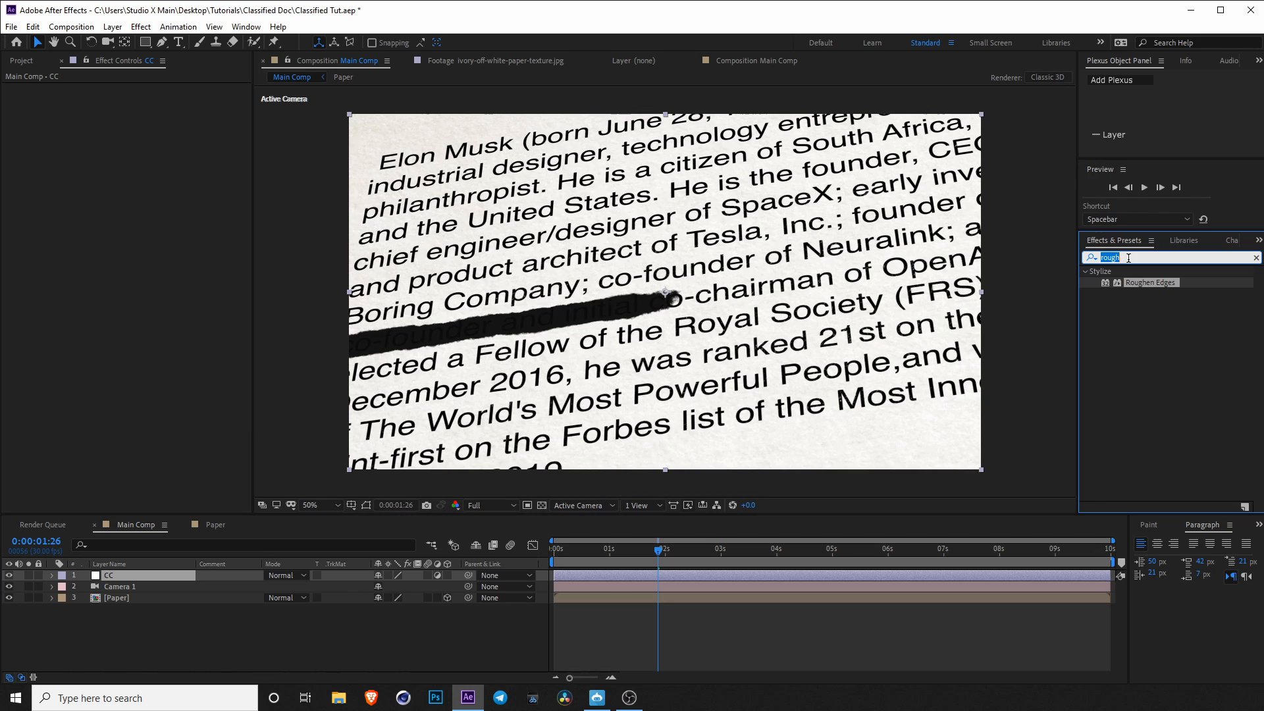
text(level)
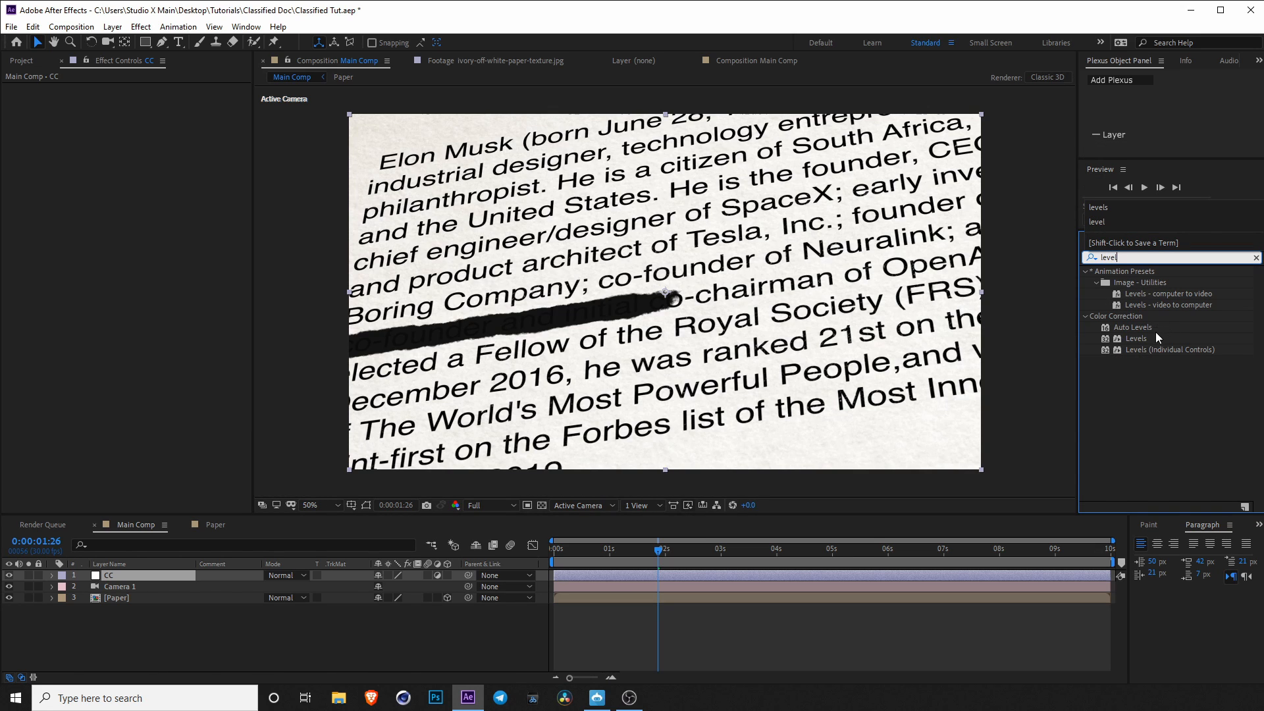
drag(1138, 338, 650, 572)
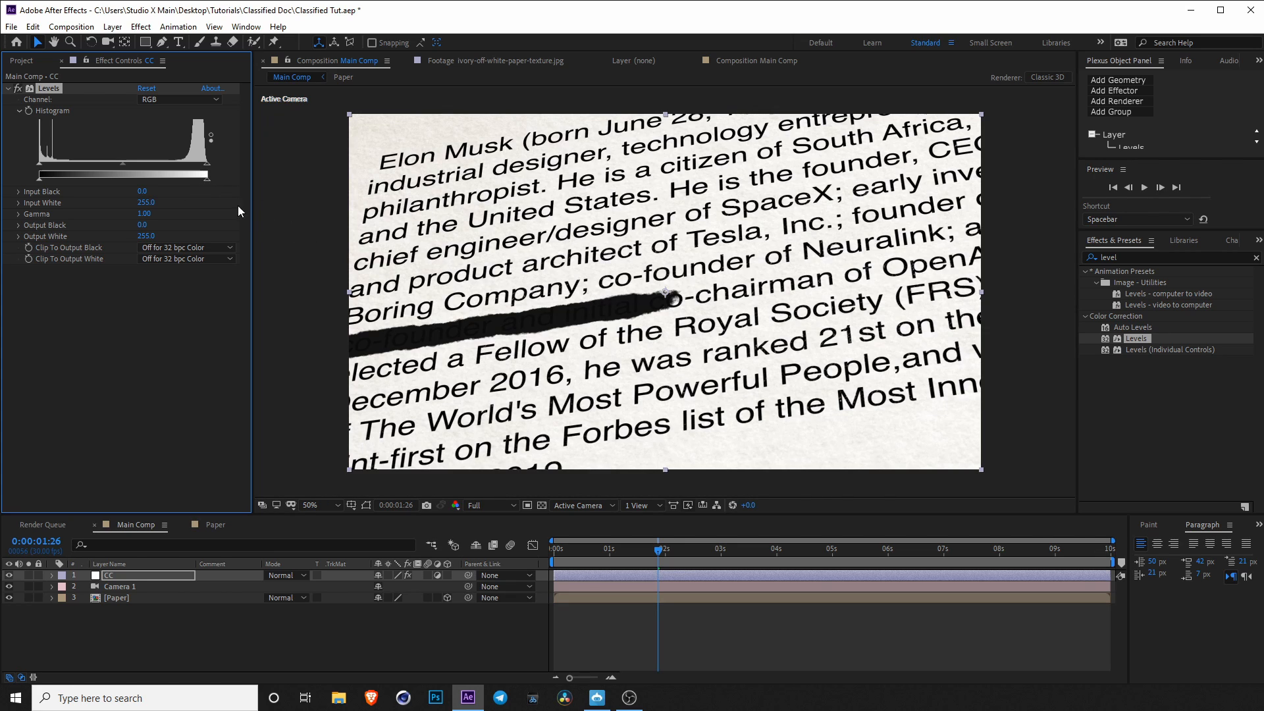
Set the CC layer's Levels to Output White 216 and Input Black 2, and compare the image with and without the effect.
mouse_move(204, 180)
mouse_down()
mouse_move(173, 184)
mouse_move(184, 184)
mouse_up()
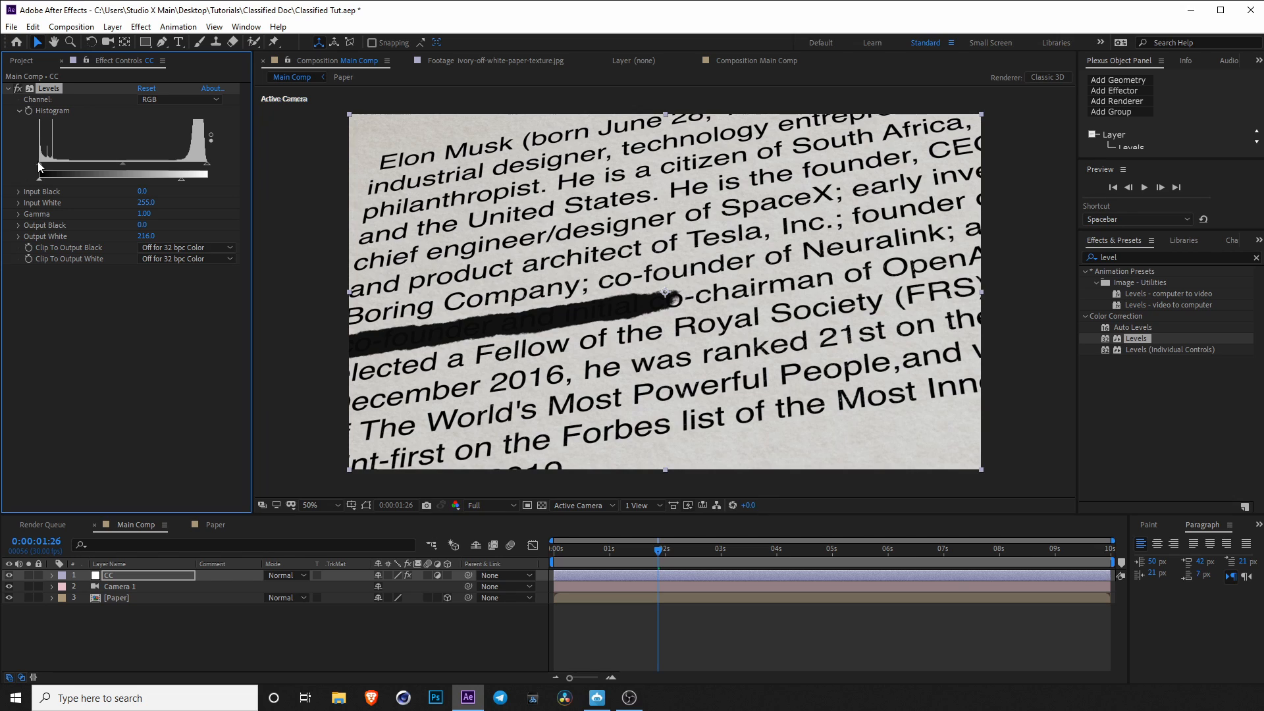
drag(38, 164, 40, 166)
scroll(446, 326, up, 2)
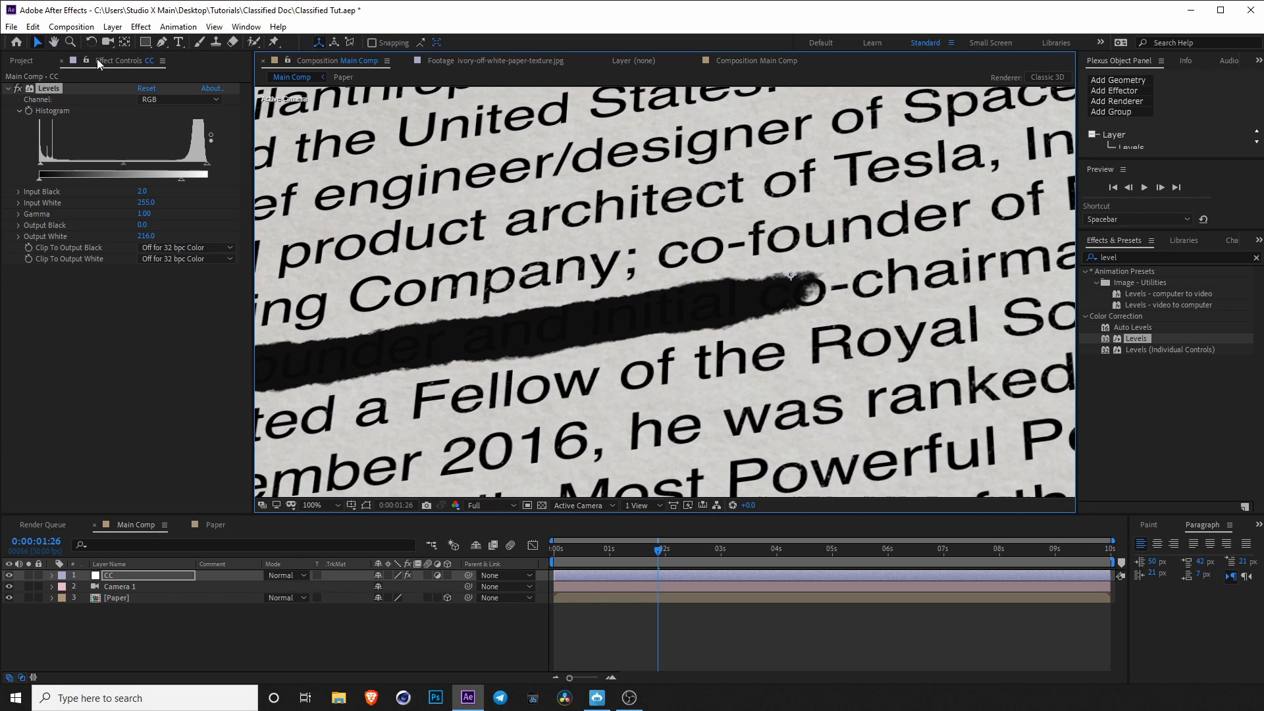
click(18, 88)
click(18, 88)
click(17, 89)
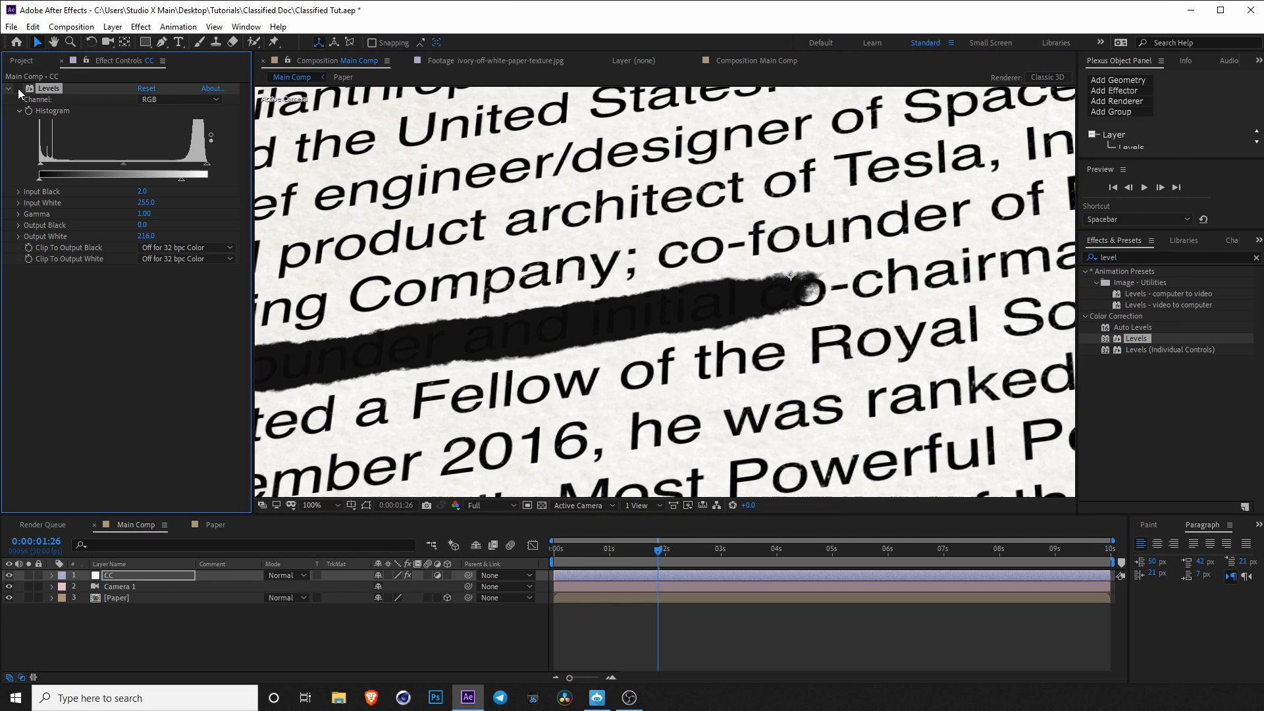
click(18, 88)
scroll(649, 327, down, 1)
drag(721, 323, 676, 334)
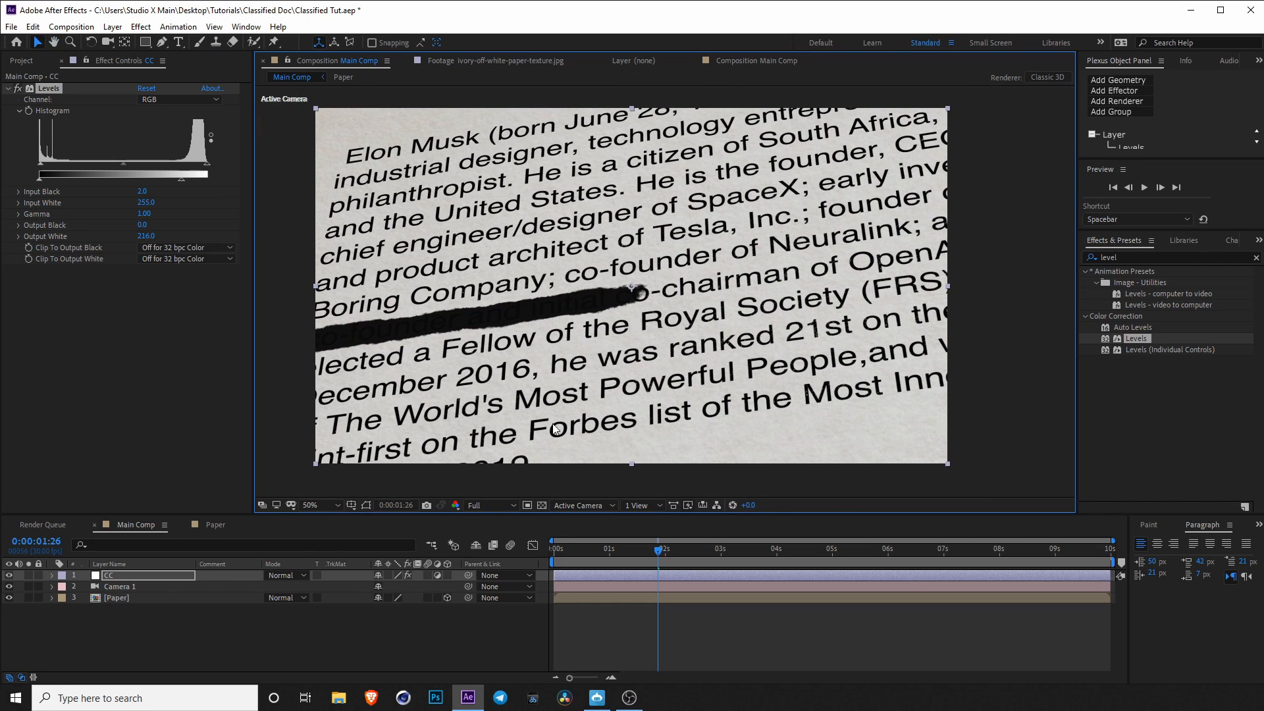
Add another adjustment layer above CC and name it Vignette.
right_click(191, 636)
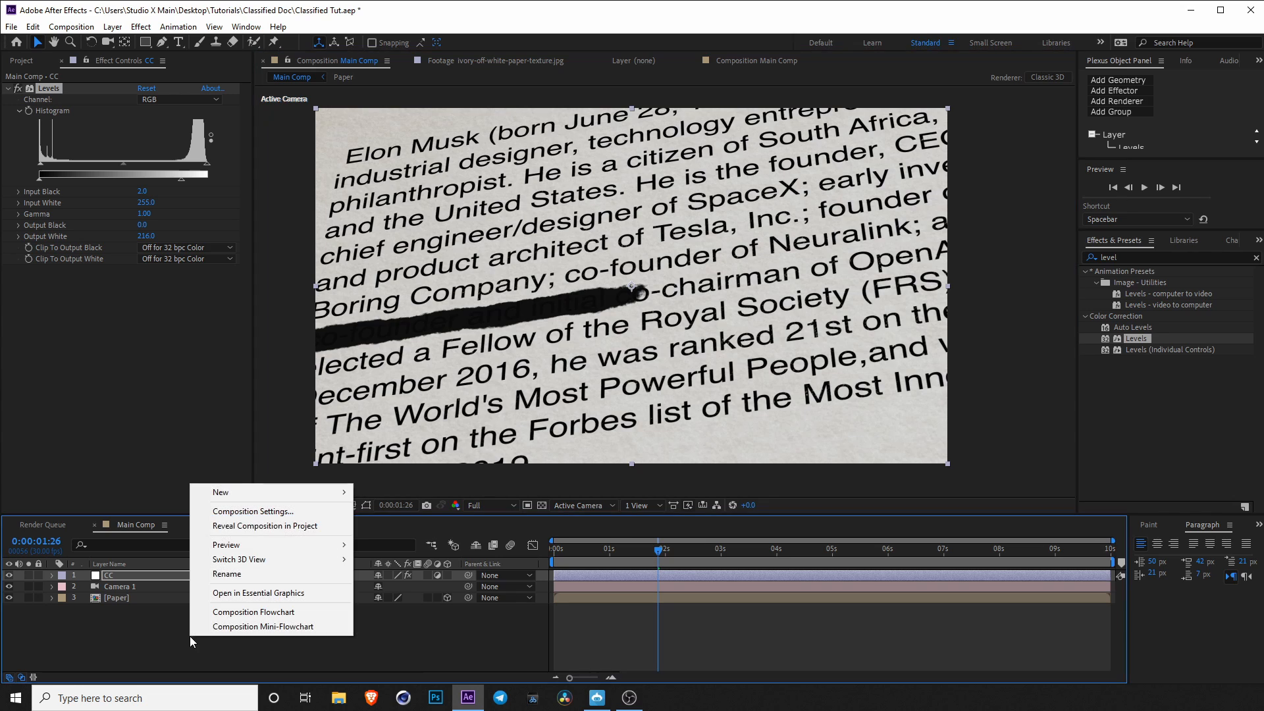
mouse_move(349, 497)
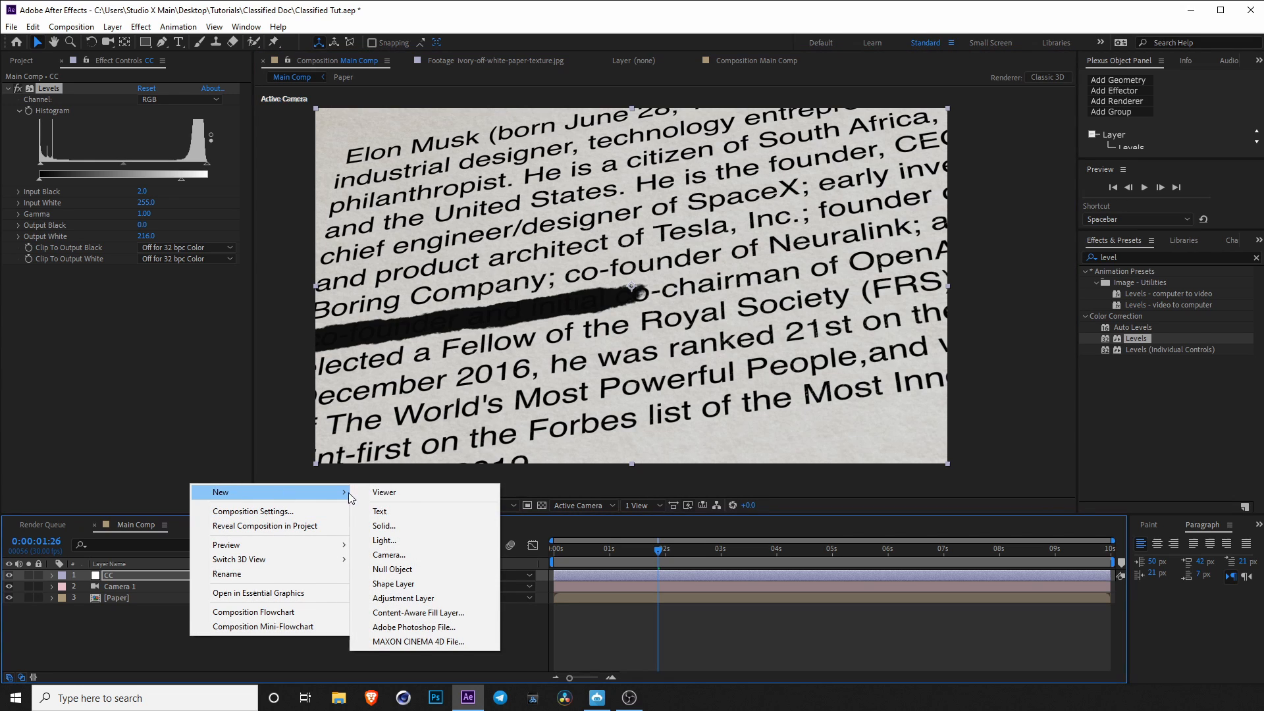
click(413, 598)
key(Return)
text(Vignette)
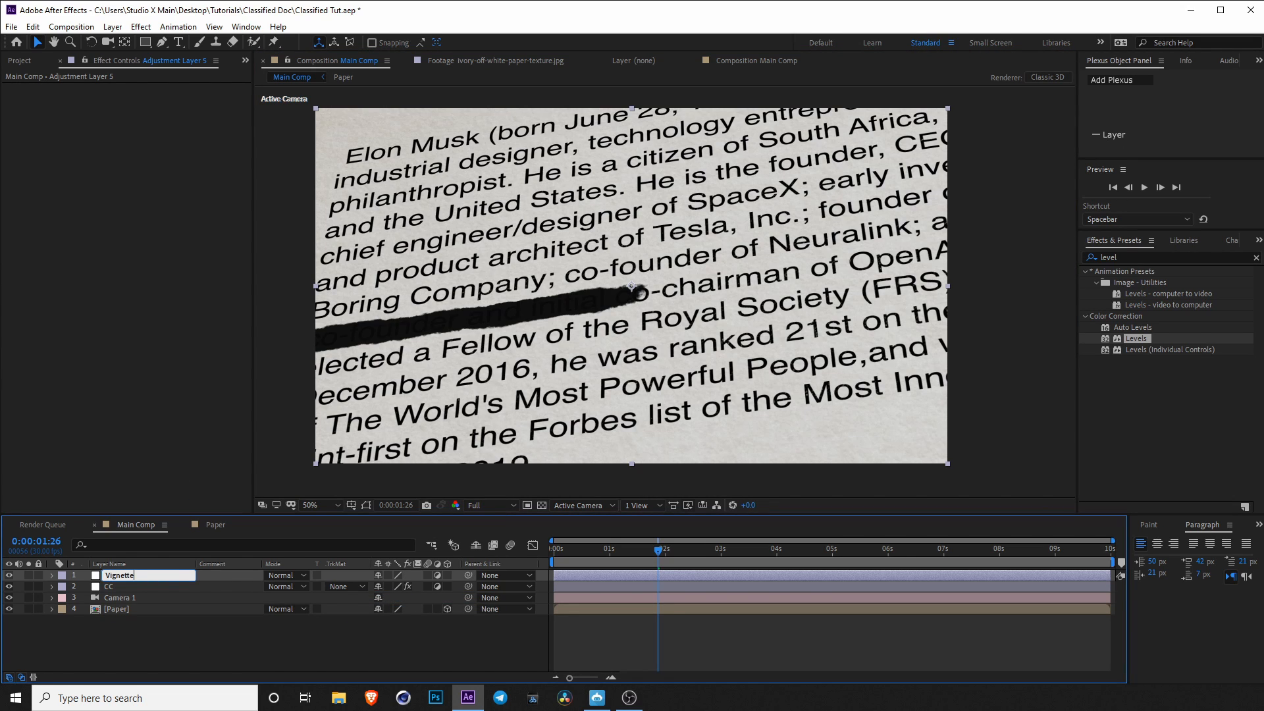
key(Return)
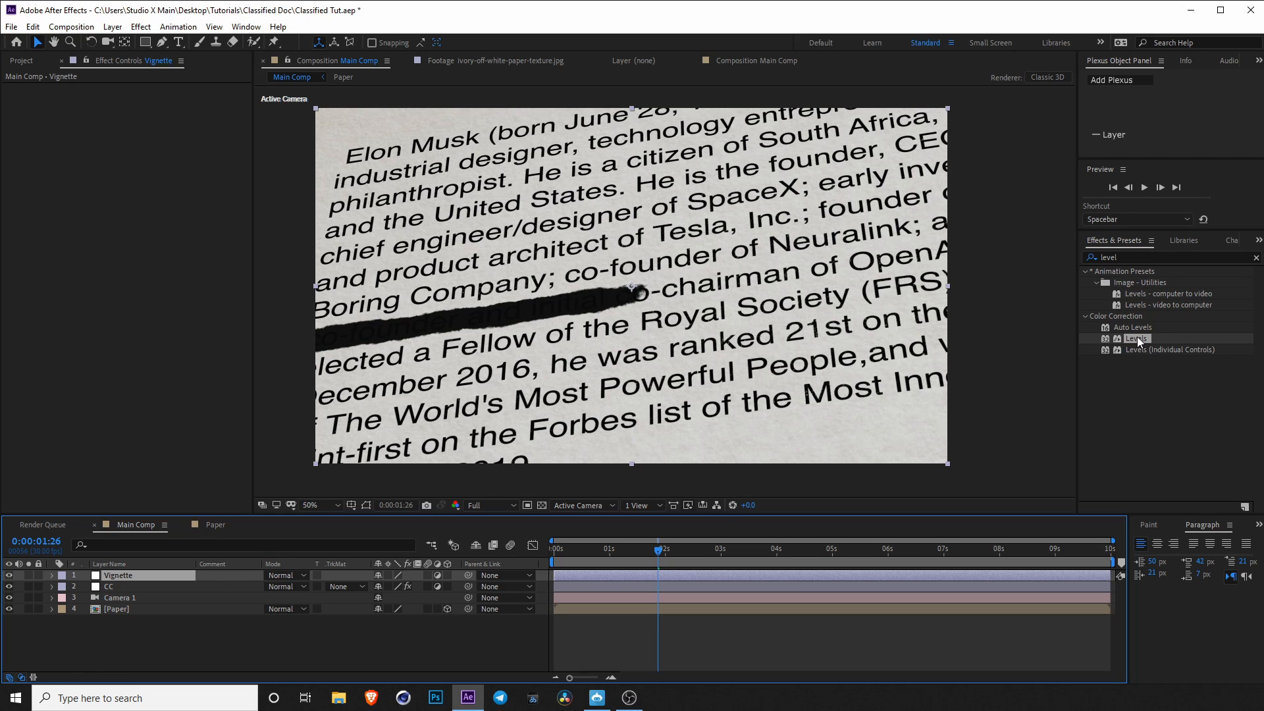
Apply Levels with Output White 61 to the Vignette layer and add an elliptical mask filling the whole frame.
drag(1138, 339, 678, 578)
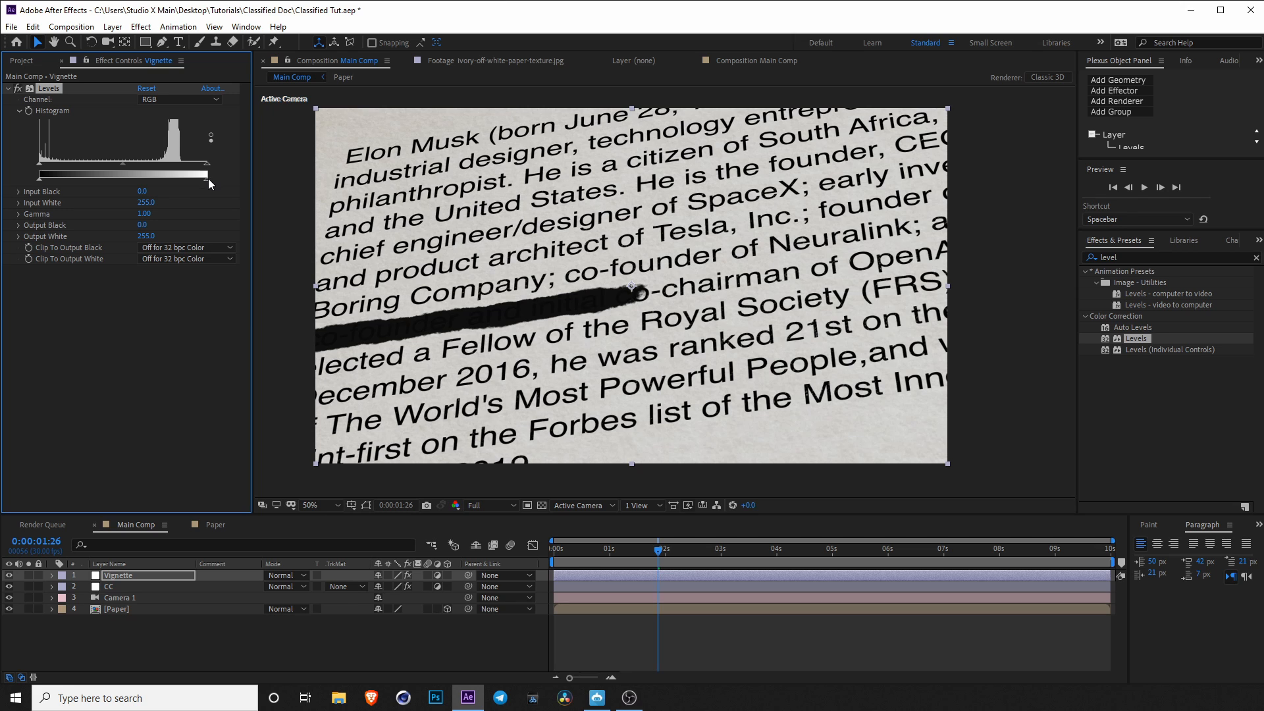
drag(208, 180, 71, 182)
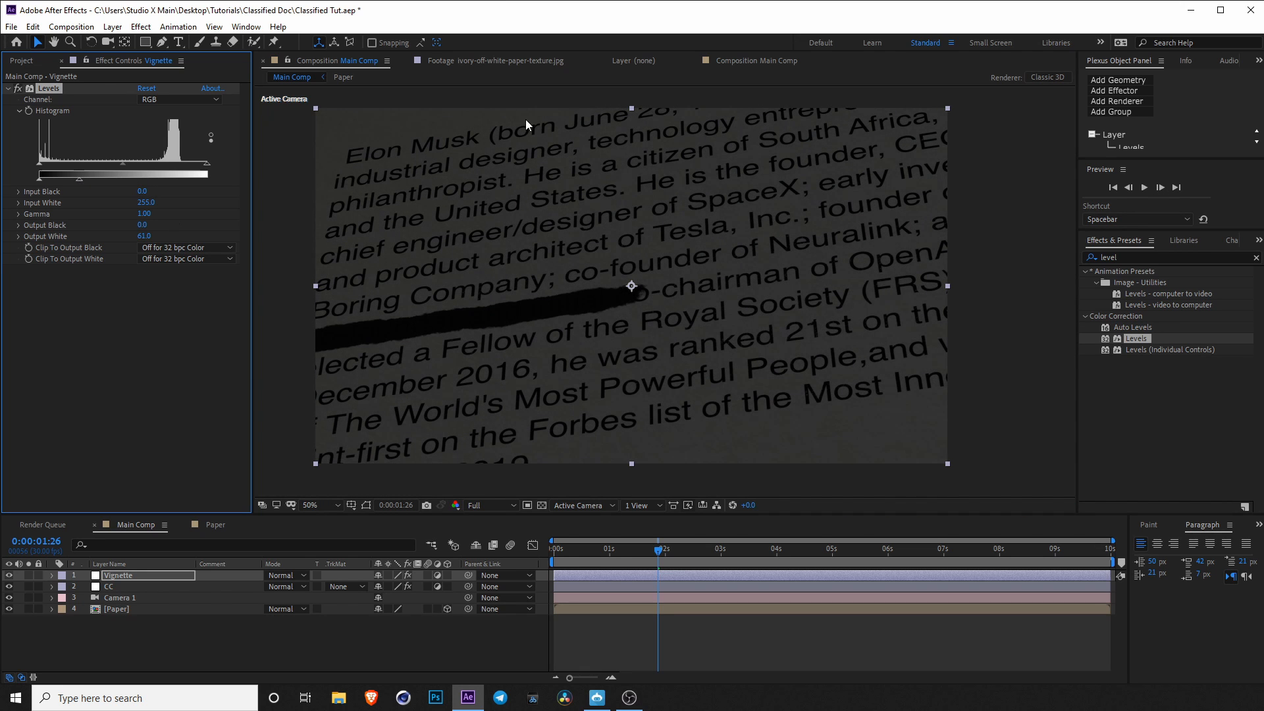
click(145, 42)
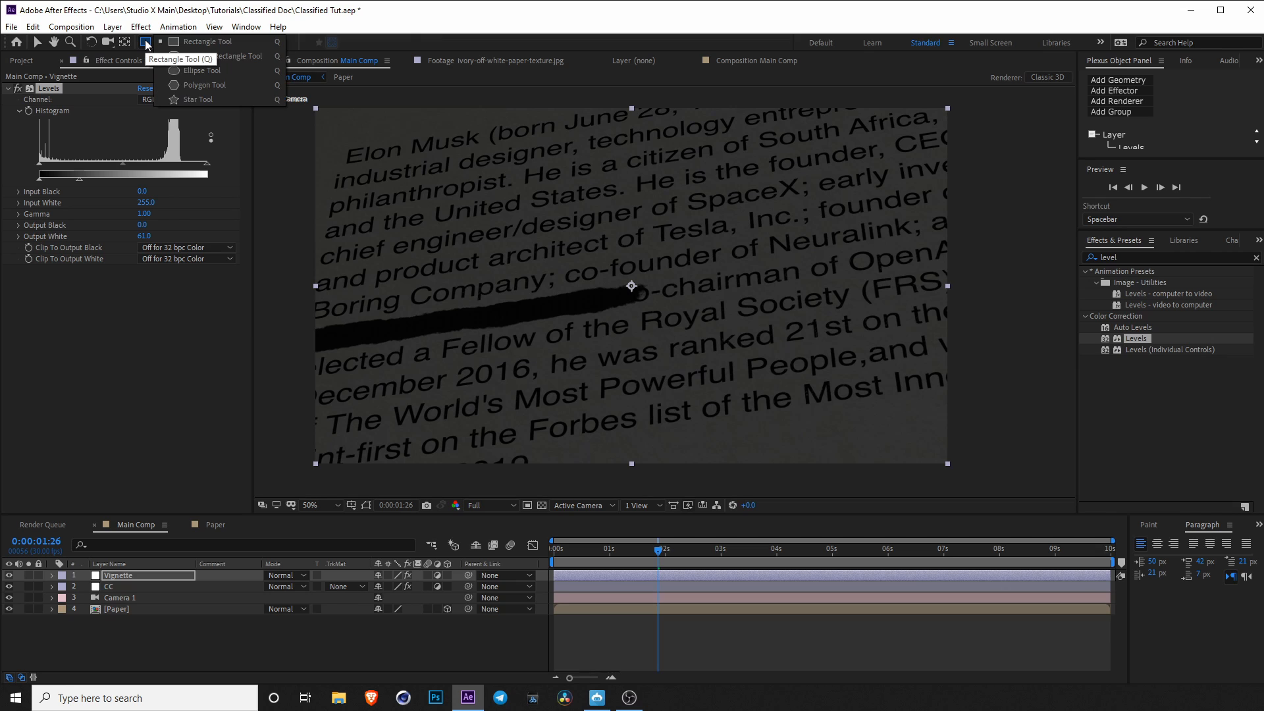
click(212, 70)
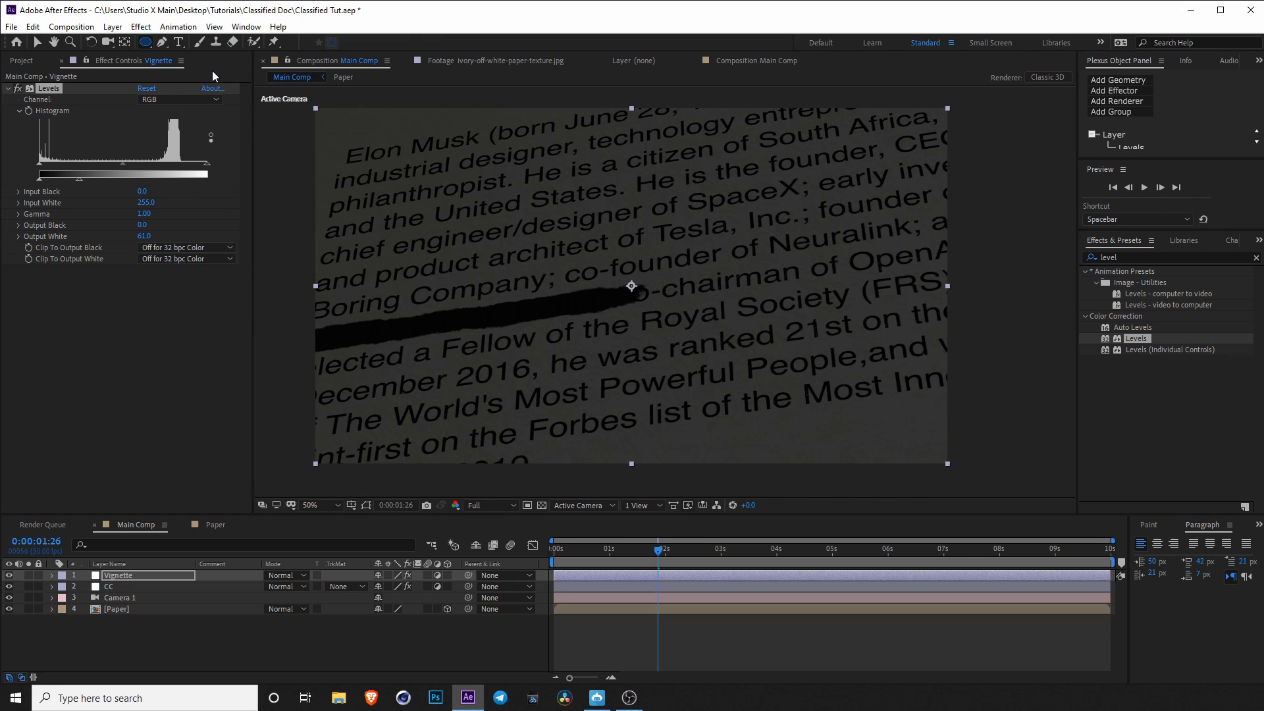
double_click(146, 42)
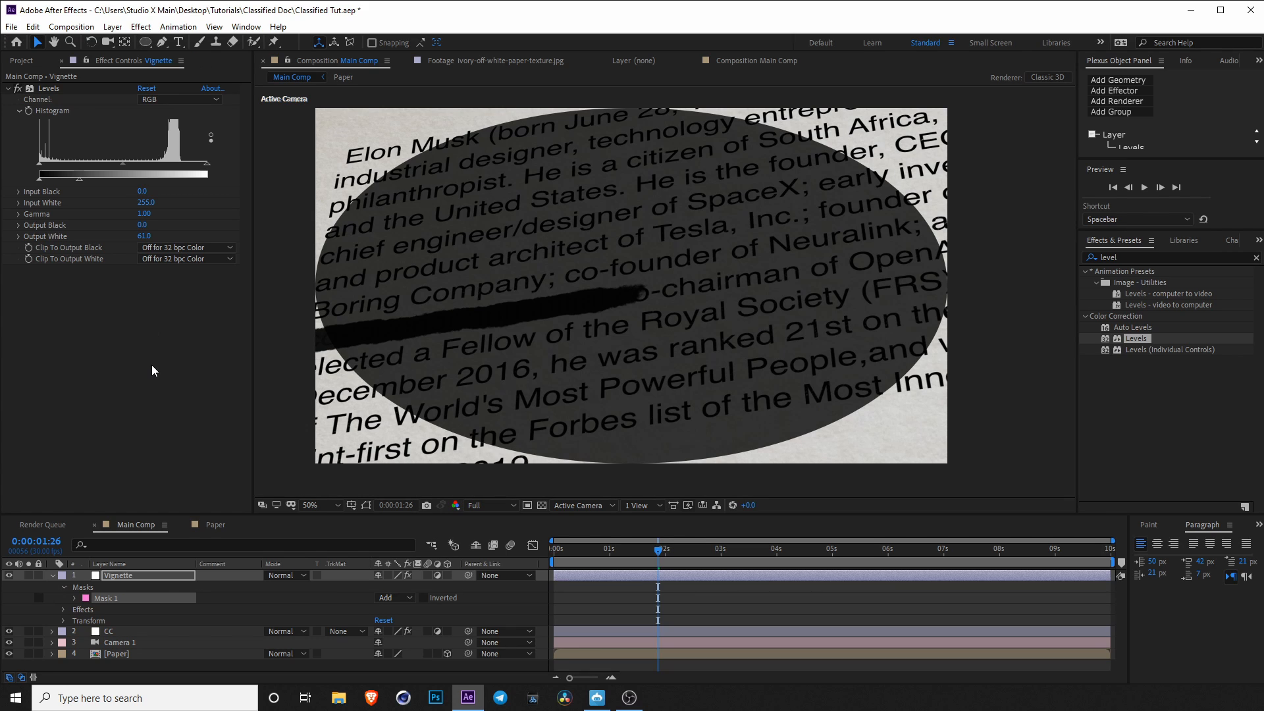
Switch the vignette's elliptical mask to Subtract and feather it by 382 pixels.
click(73, 598)
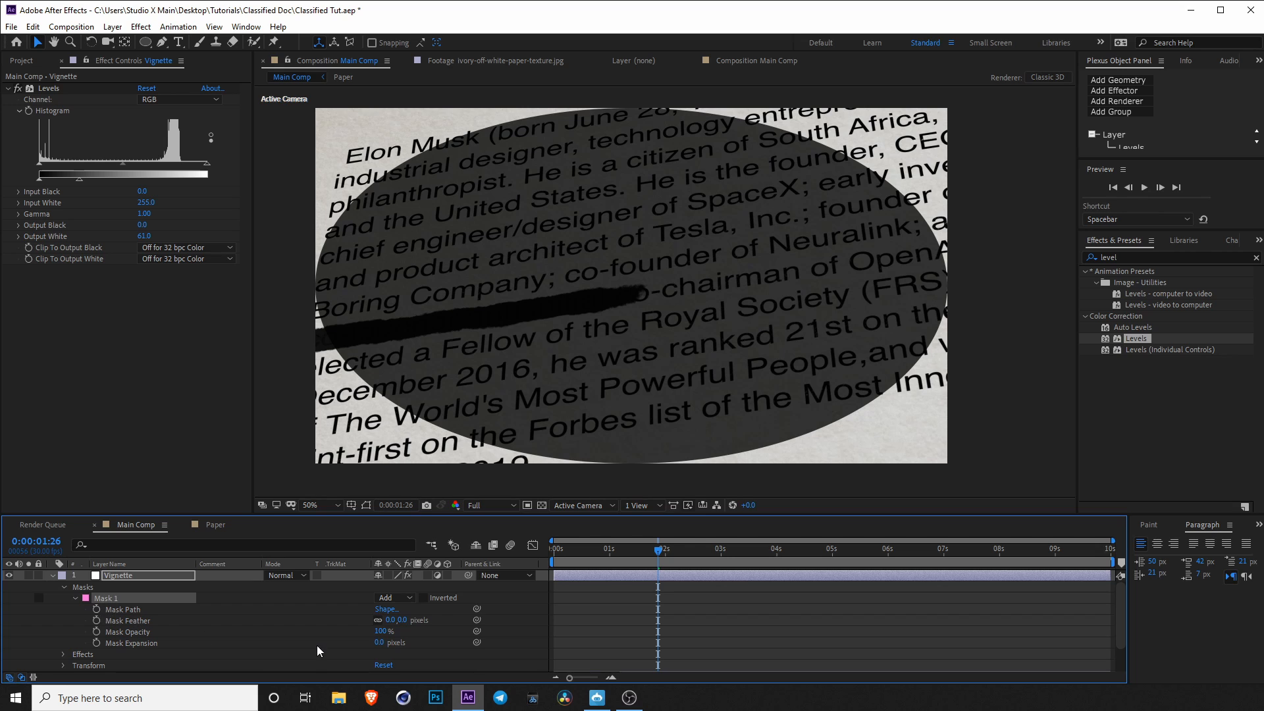
click(386, 599)
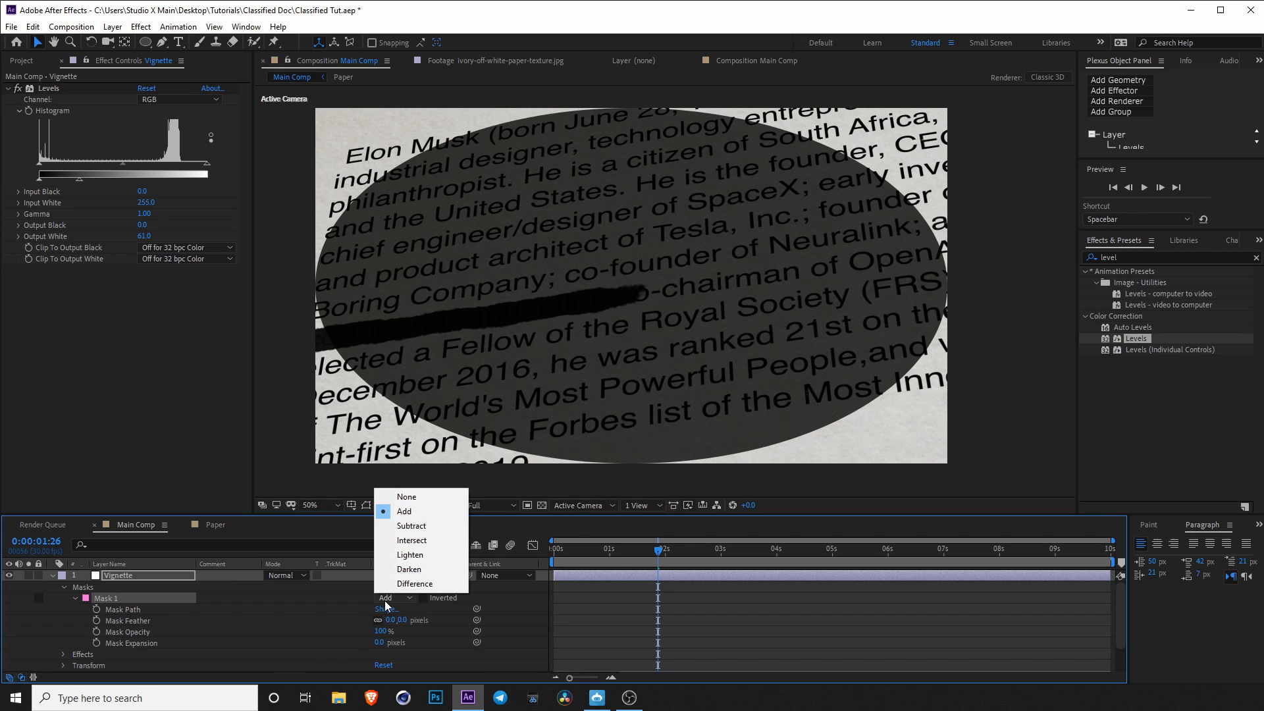
click(412, 527)
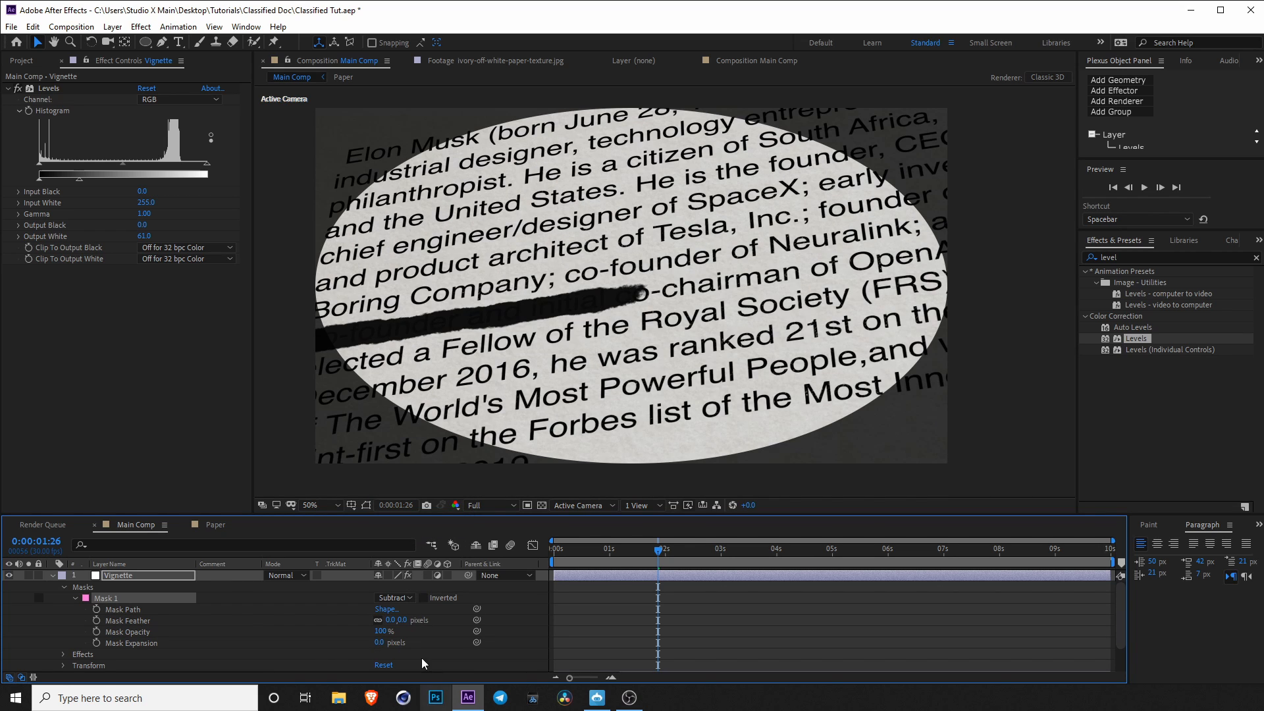
drag(394, 620, 661, 630)
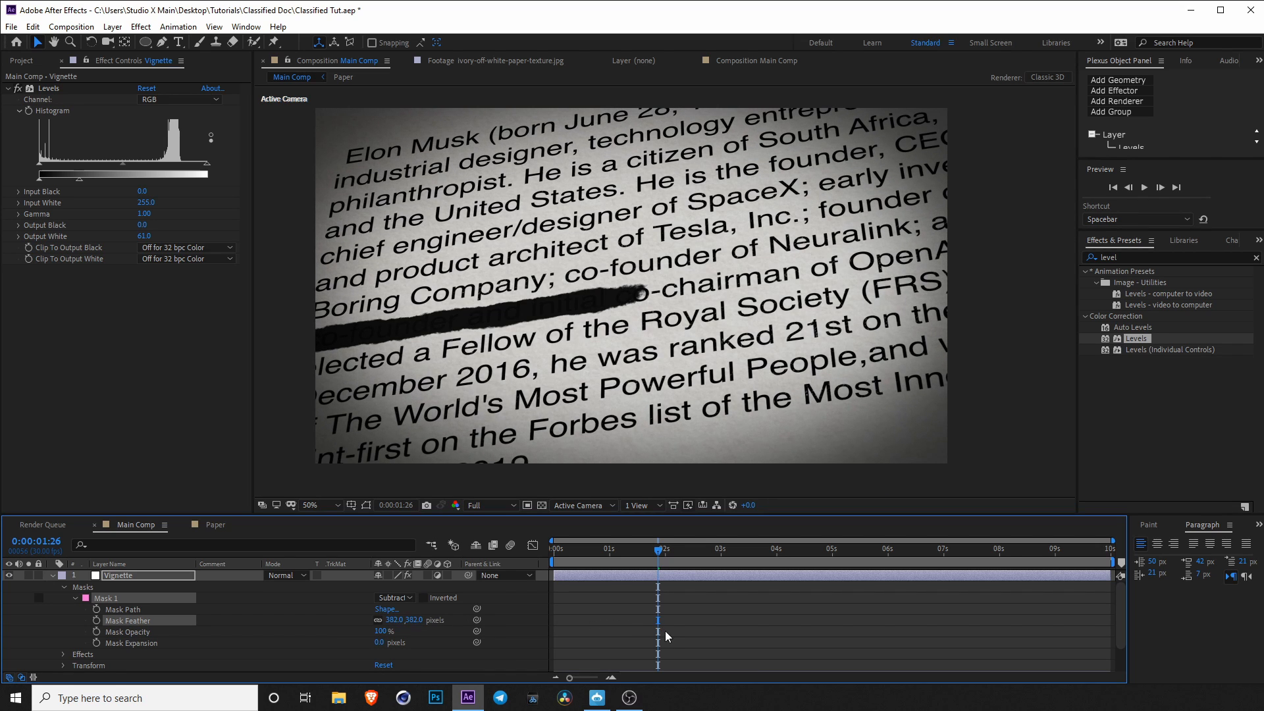
click(53, 576)
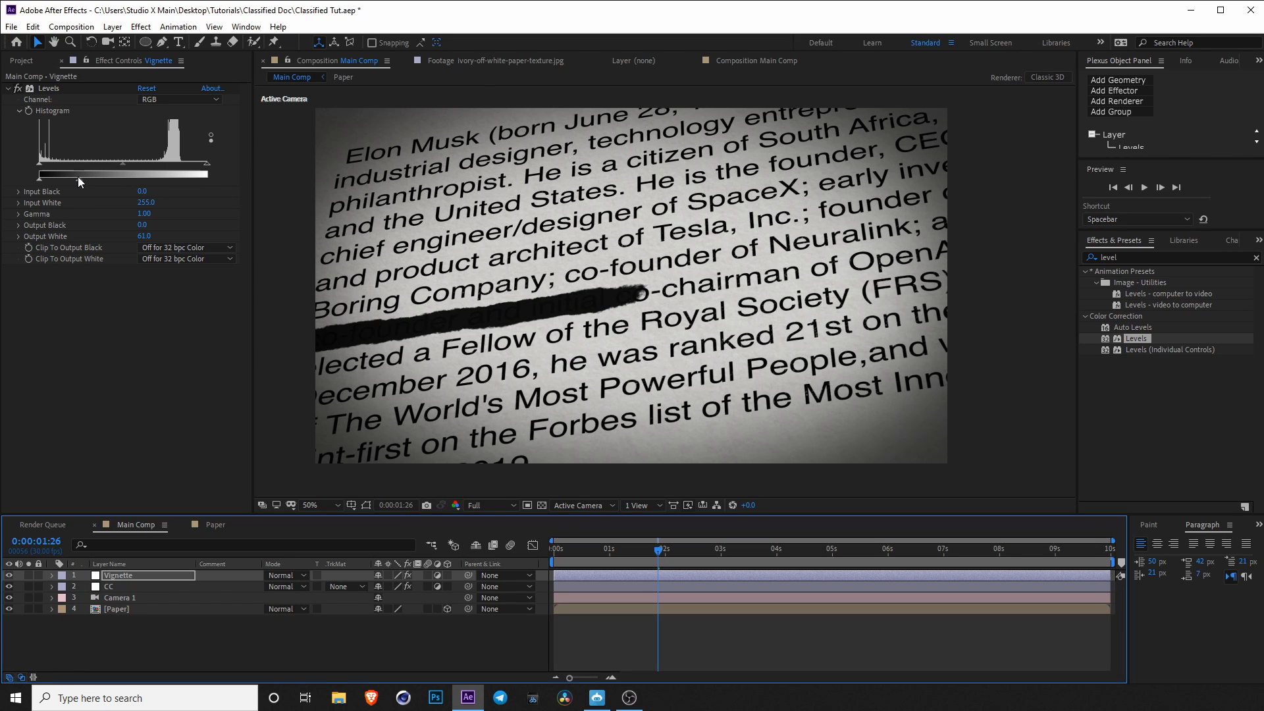
Refine the vignette with Levels Output White 74, a mask feather of 441 pixels and a mask expansion of -32 pixels.
mouse_move(78, 179)
mouse_down()
mouse_move(94, 180)
mouse_move(52, 190)
mouse_move(93, 184)
mouse_move(81, 187)
mouse_up()
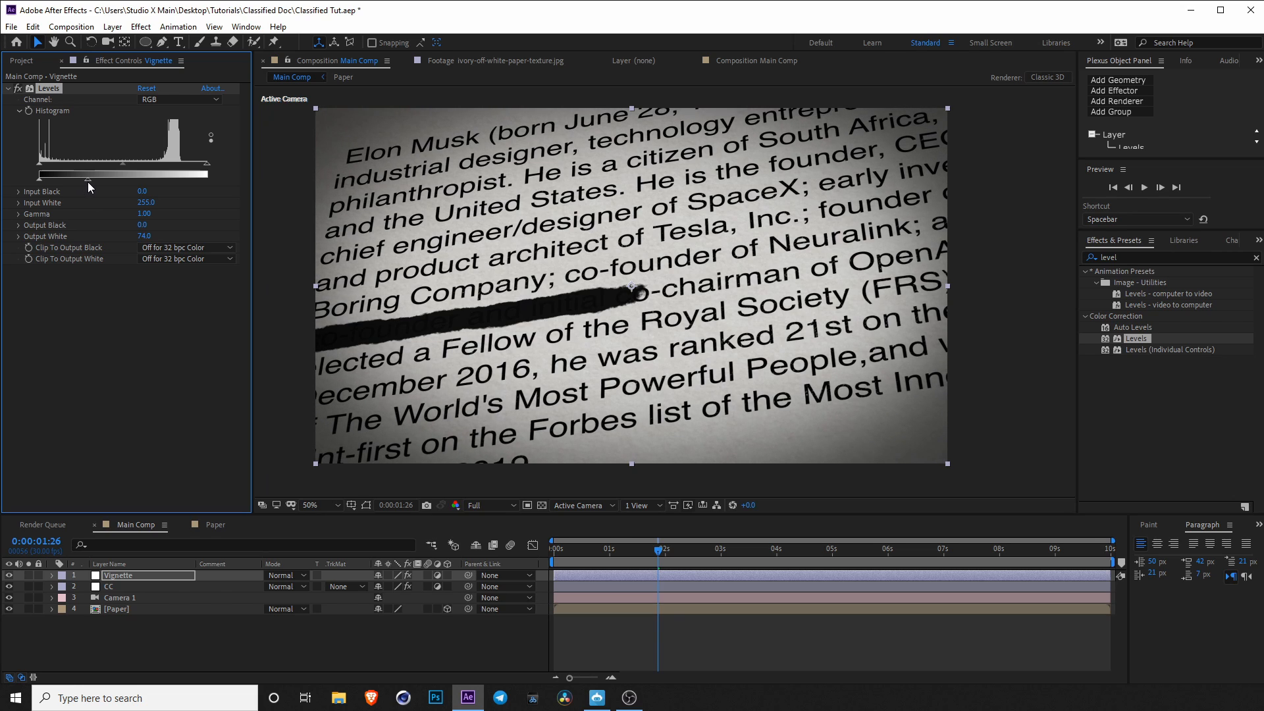
click(52, 576)
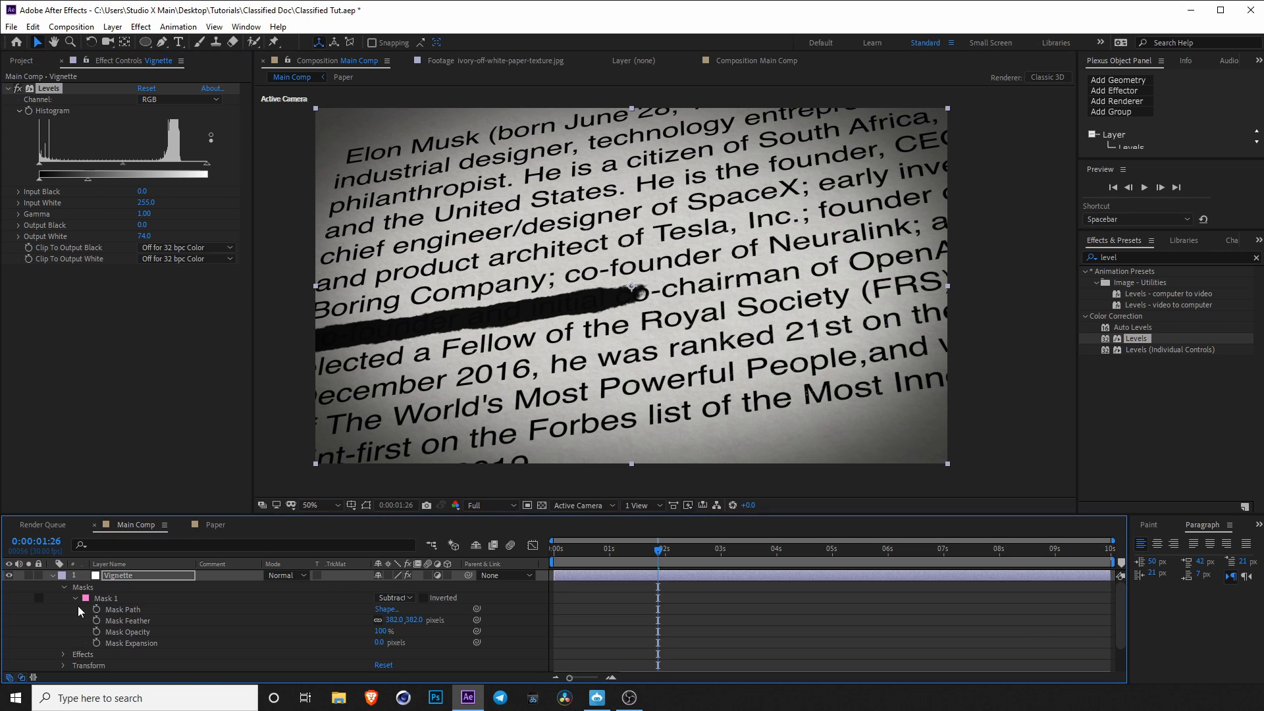
drag(393, 640, 434, 634)
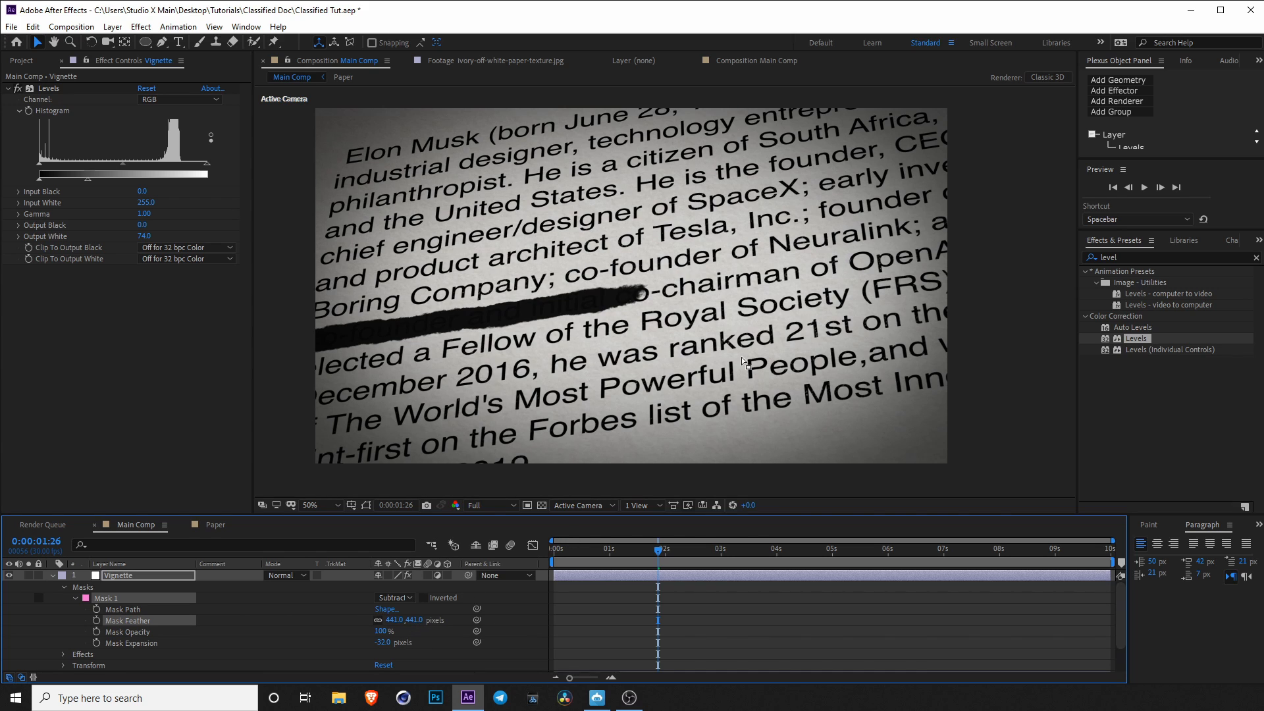
click(9, 91)
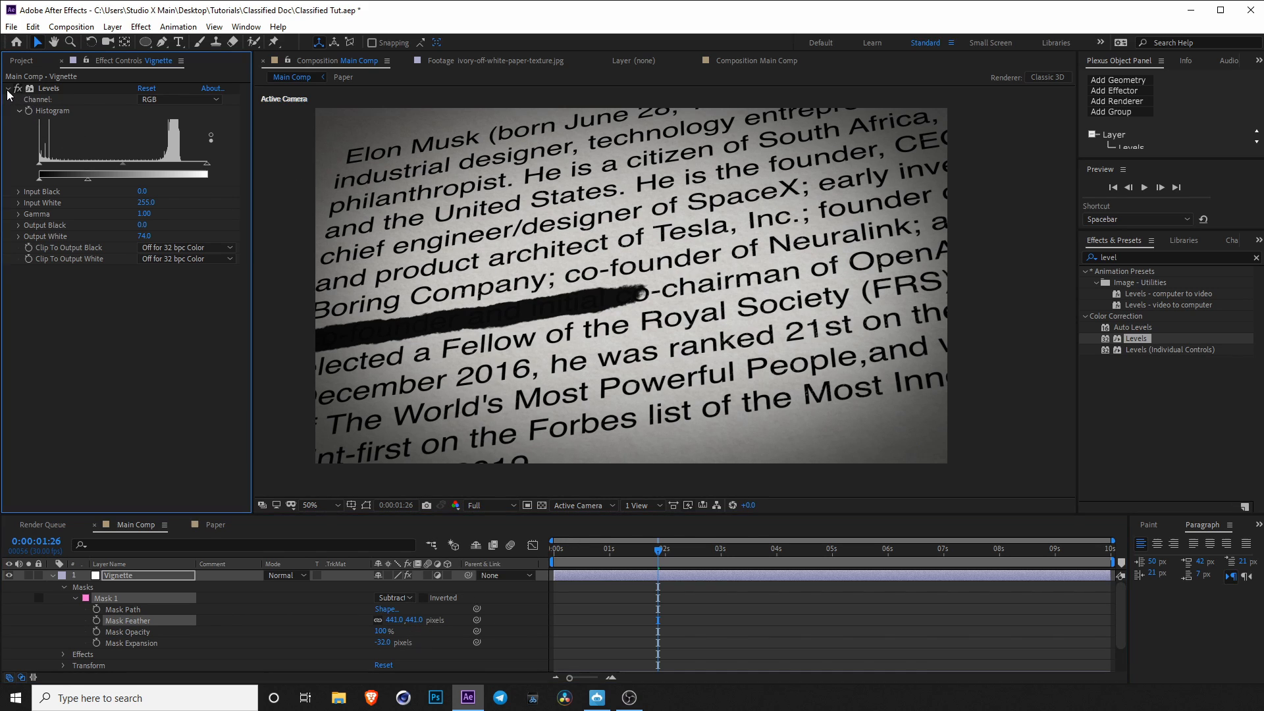
click(52, 574)
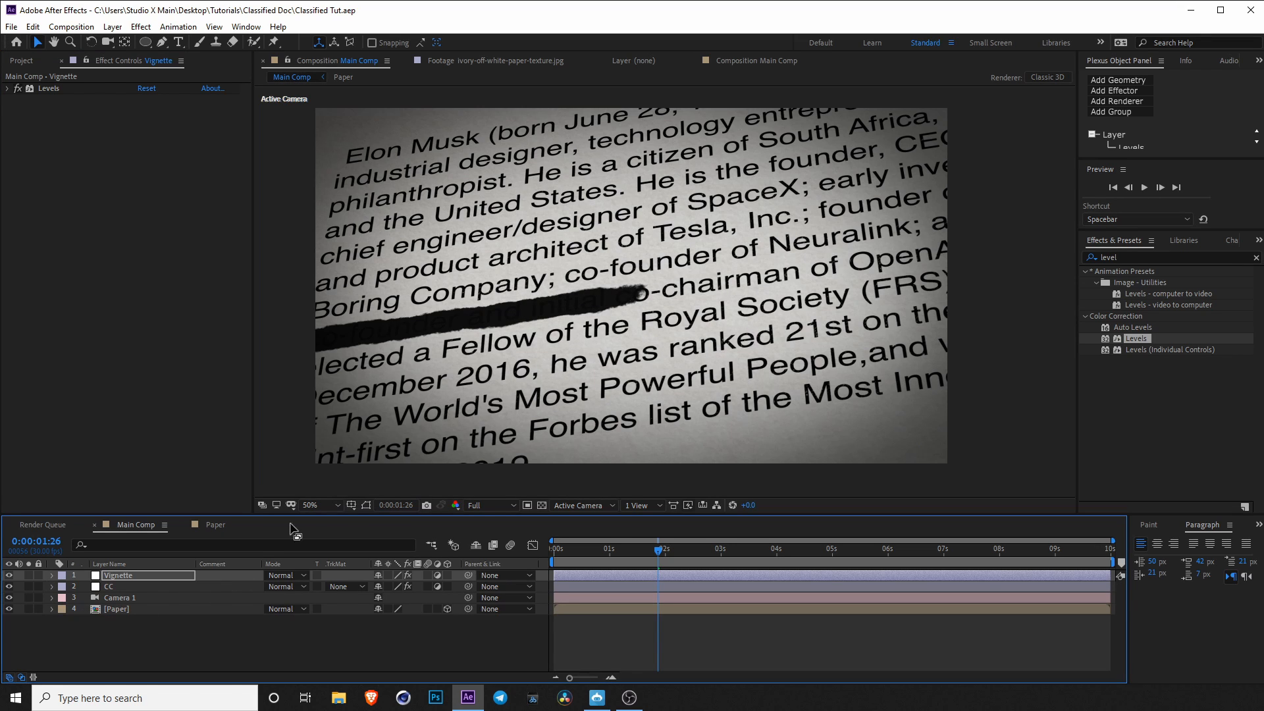
Add a new adjustment layer above Vignette in Main Comp and name it Grain.
scroll(680, 323, up, 2)
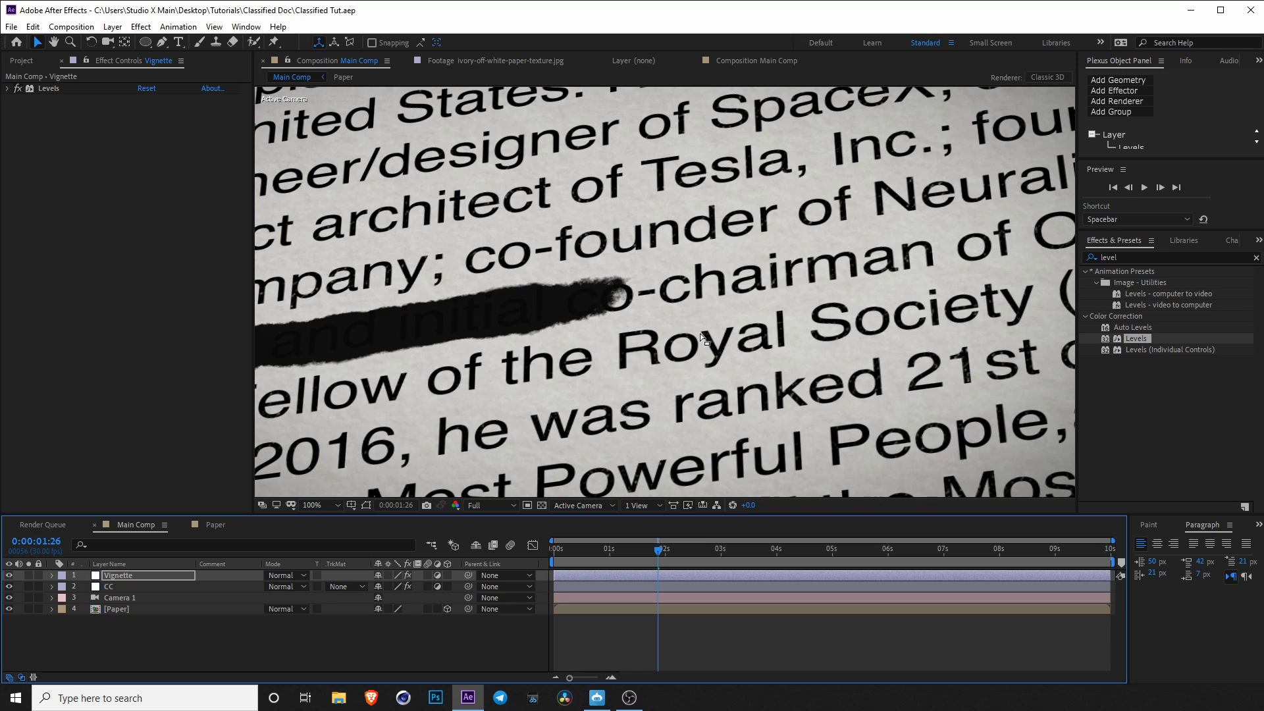
right_click(147, 630)
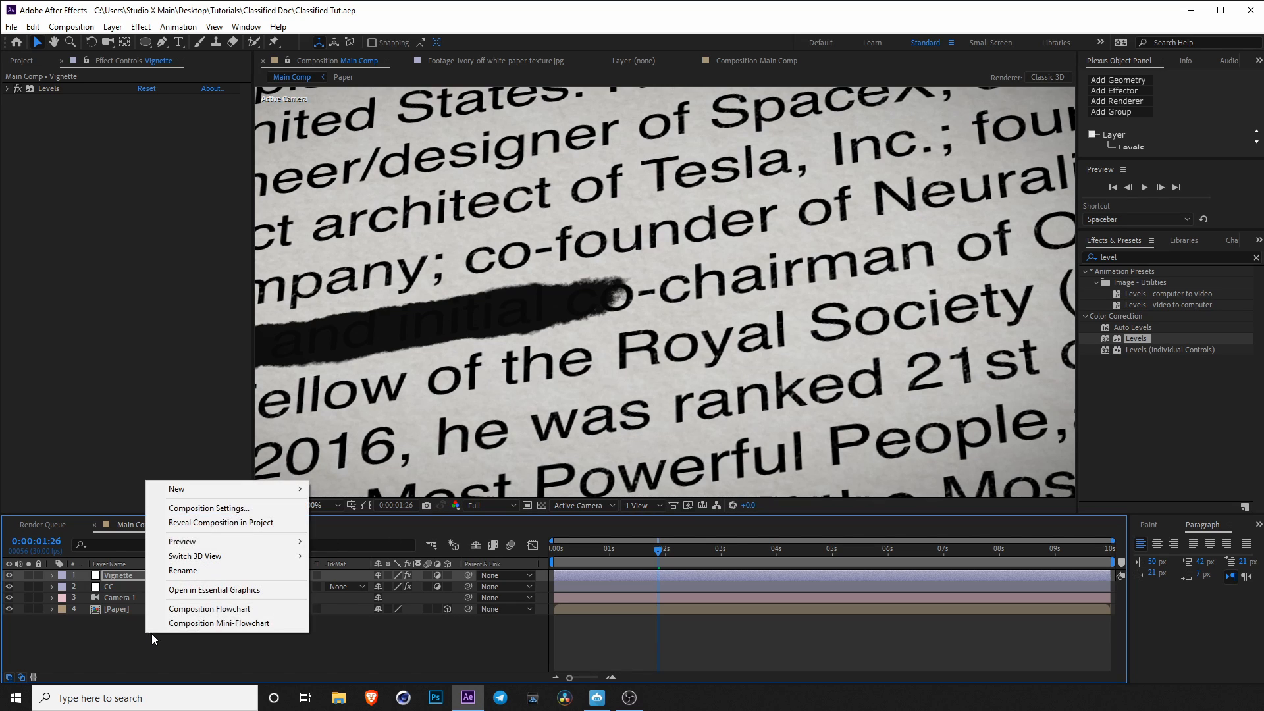
mouse_move(211, 497)
click(382, 595)
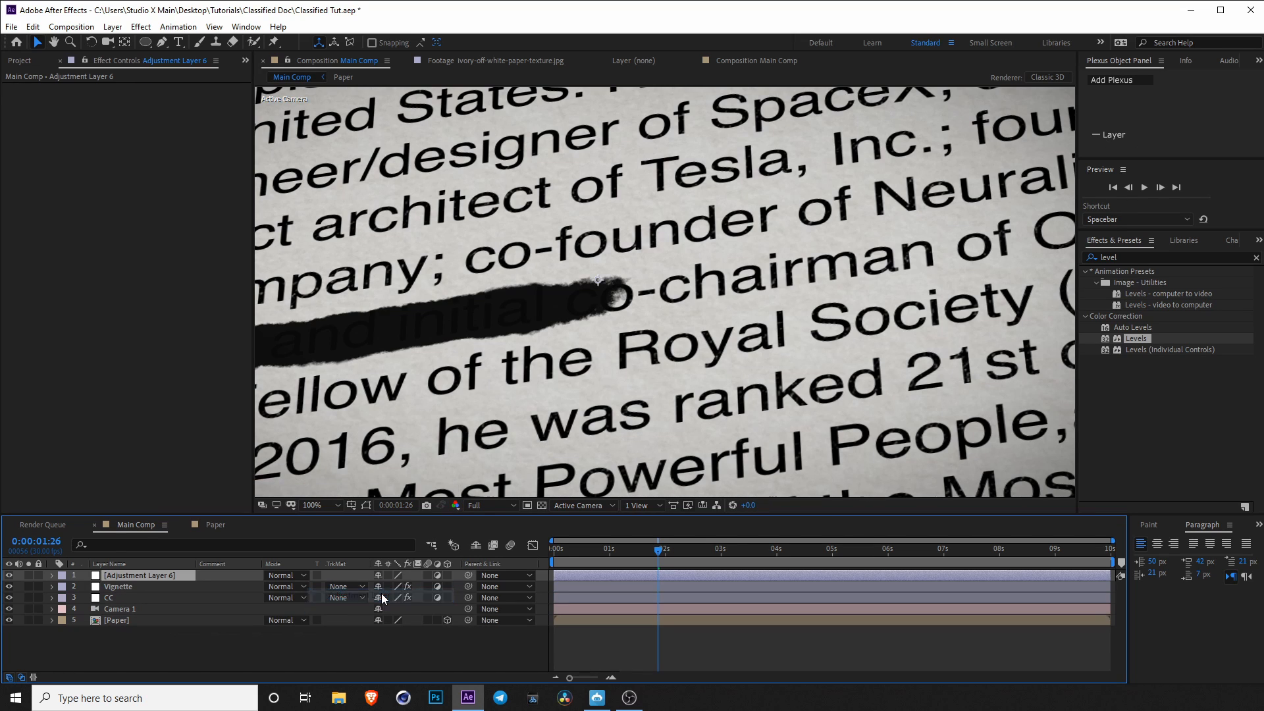
key(Return)
text(Grain)
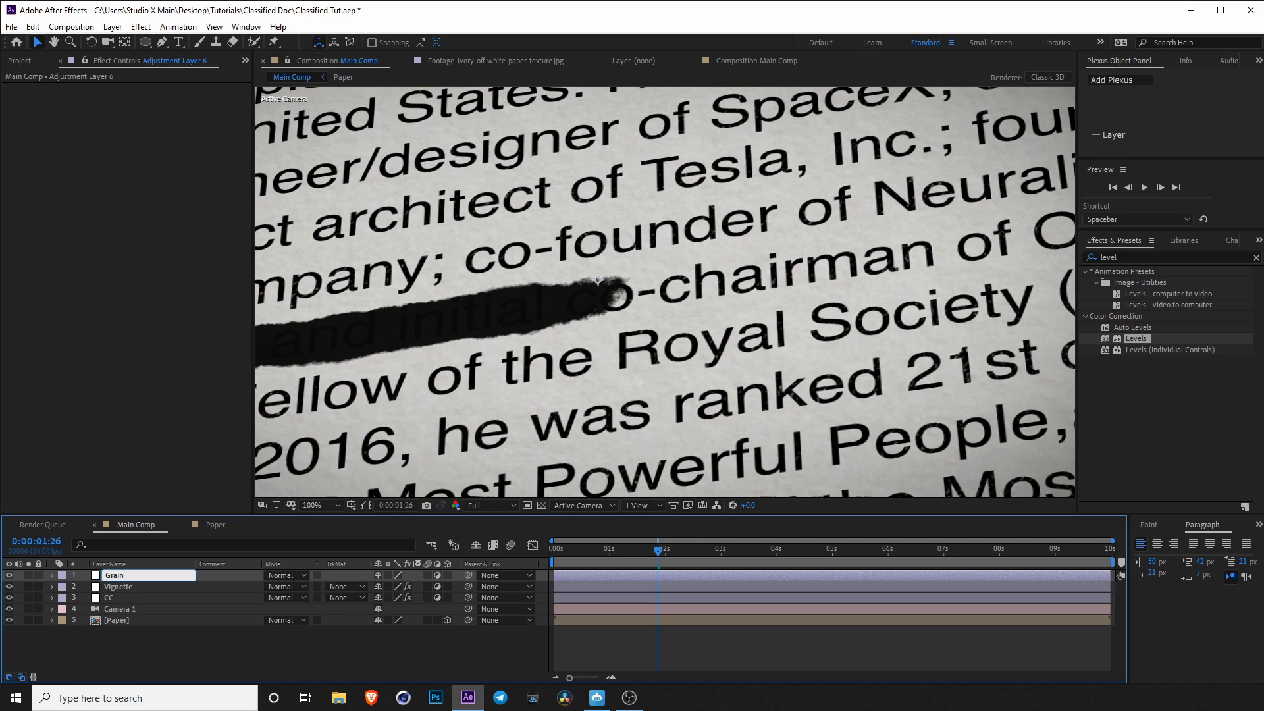
key(Return)
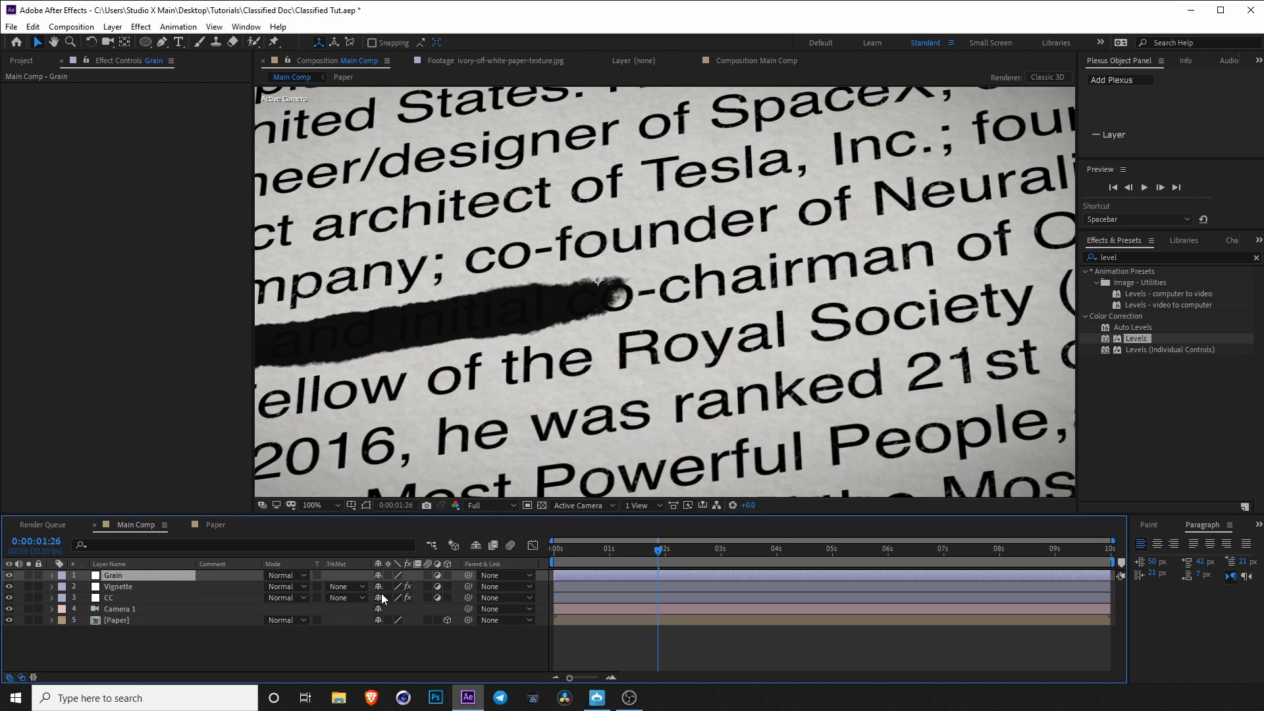
Find the Add Grain effect and apply it to the Grain layer.
click(1125, 257)
text(grain)
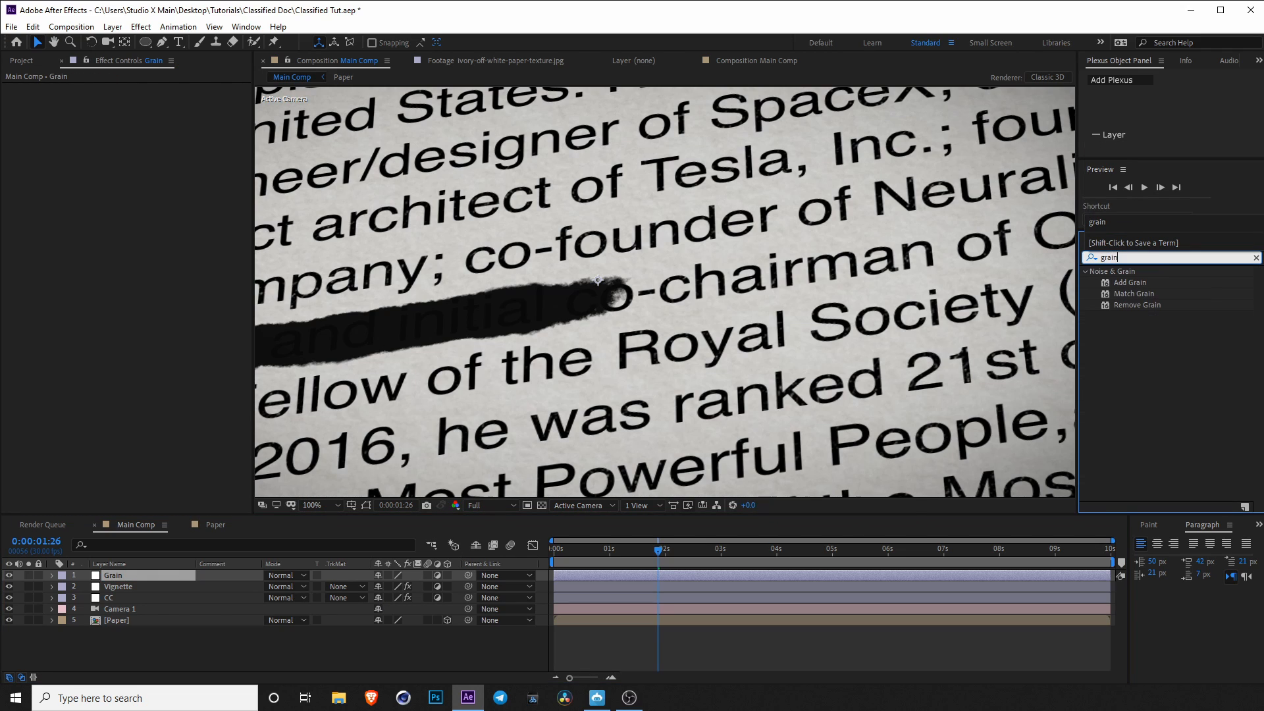
click(1136, 282)
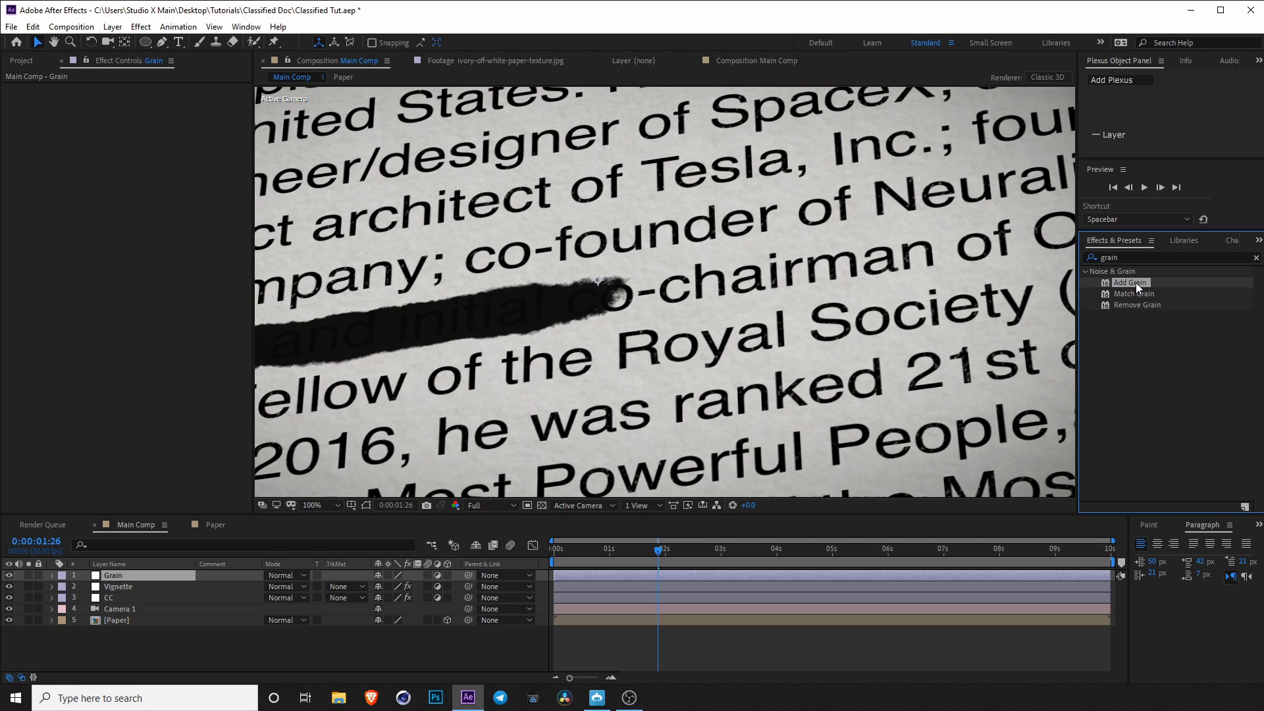
drag(1136, 282, 626, 574)
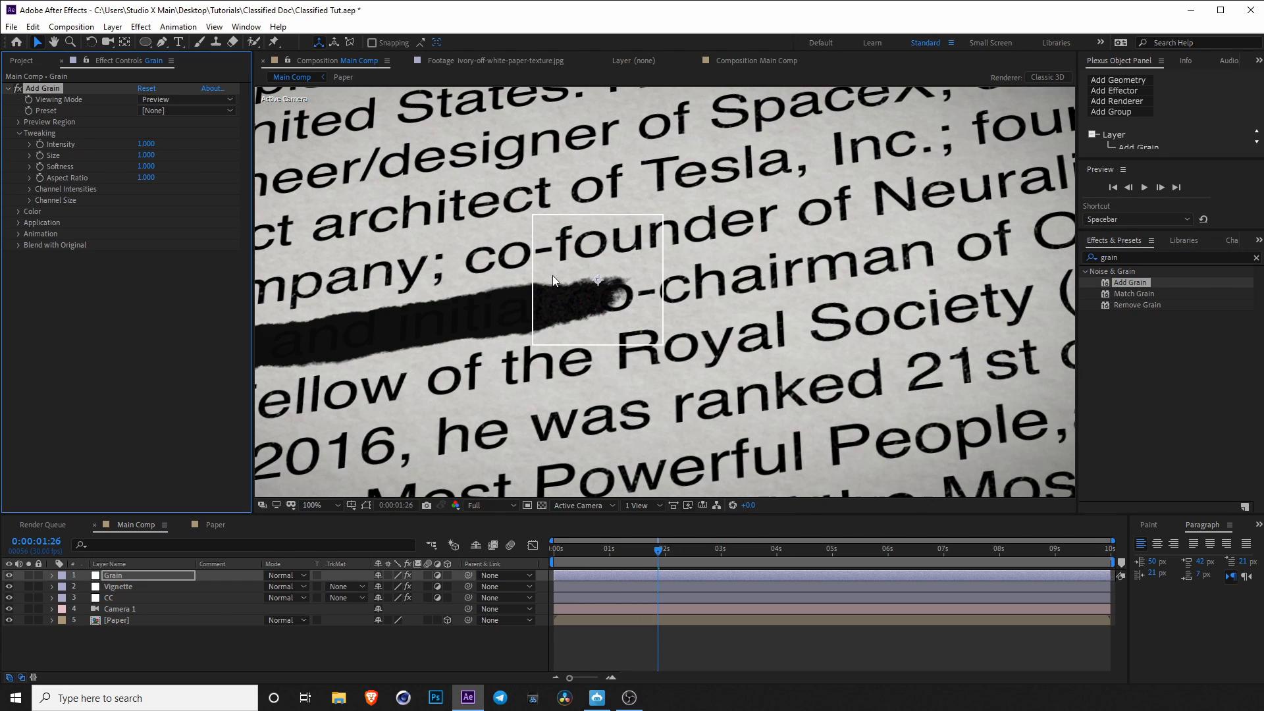
Move the Add Grain preview region's center to 805, 544, over the black marker stroke, and inspect the grain up close.
click(18, 122)
click(144, 133)
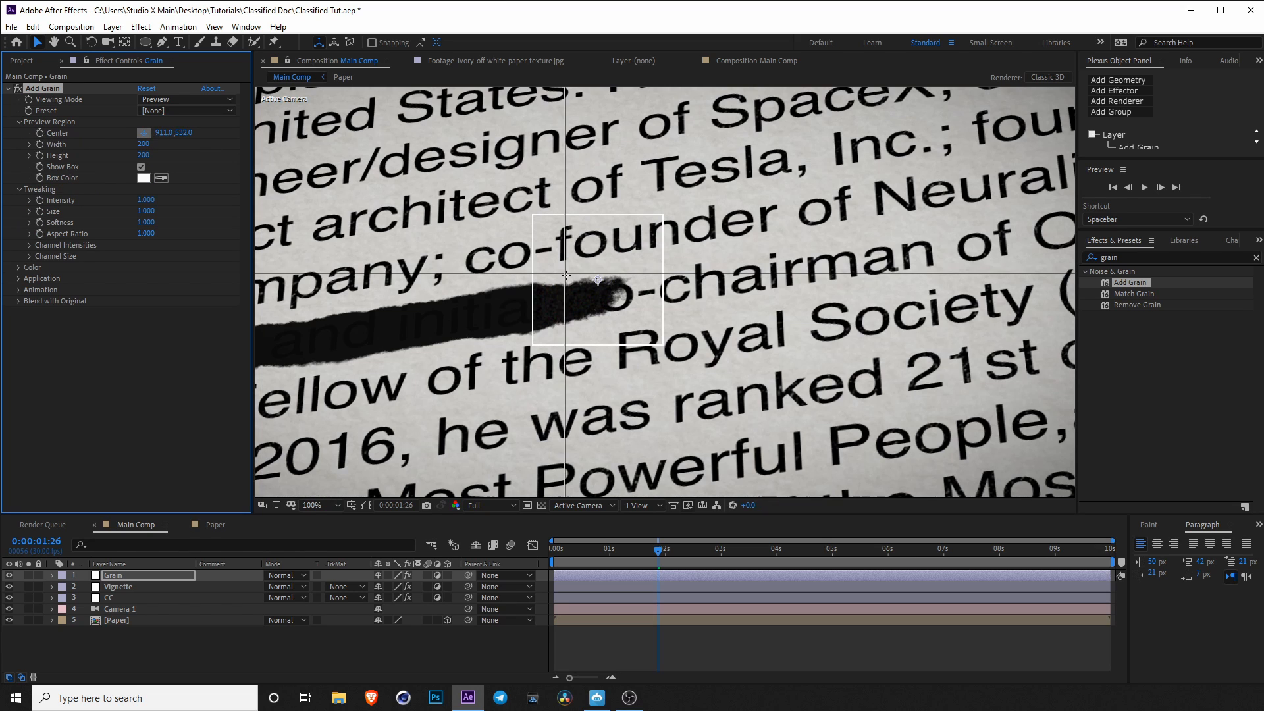
click(504, 311)
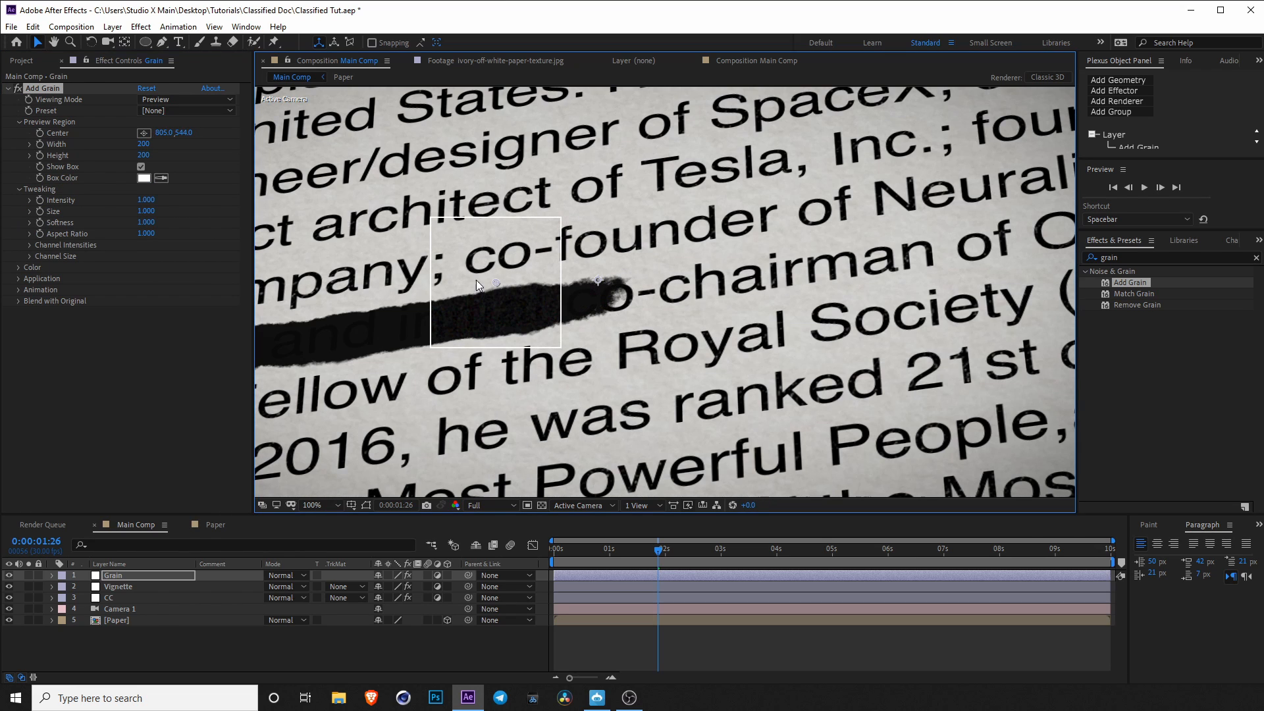
drag(492, 298, 578, 292)
scroll(581, 276, up, 1)
drag(505, 268, 599, 273)
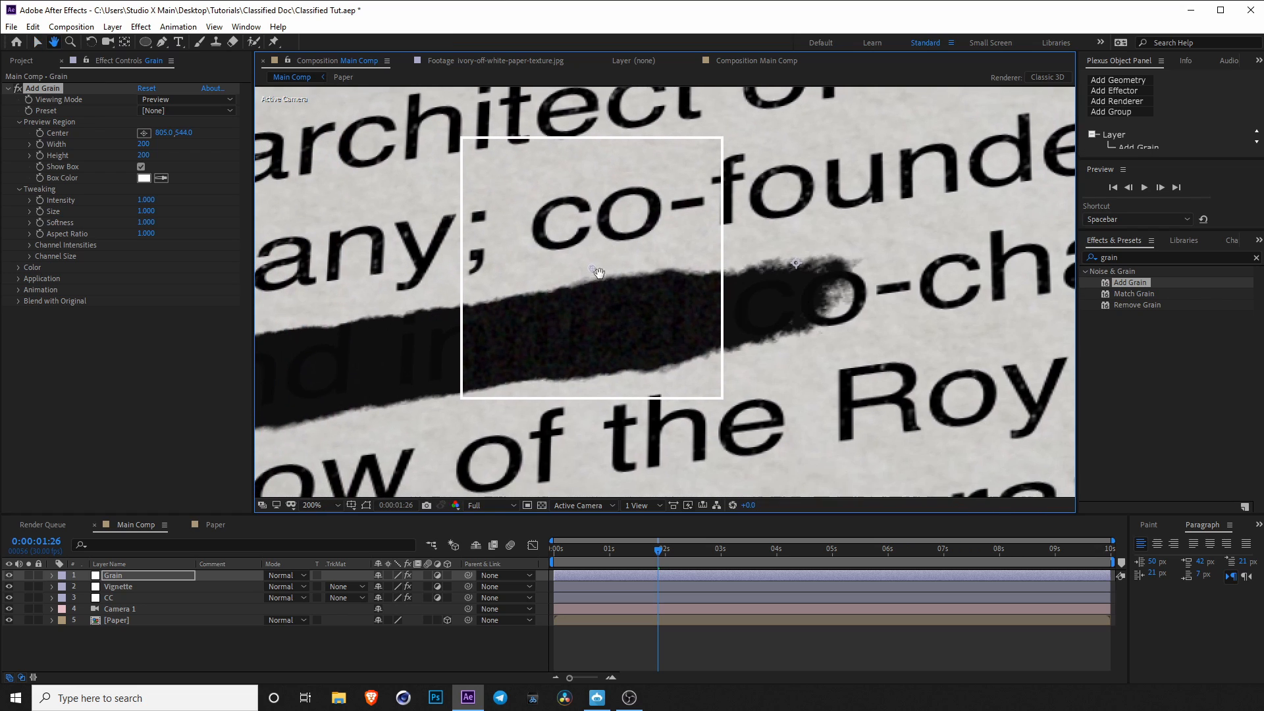
drag(515, 326, 551, 315)
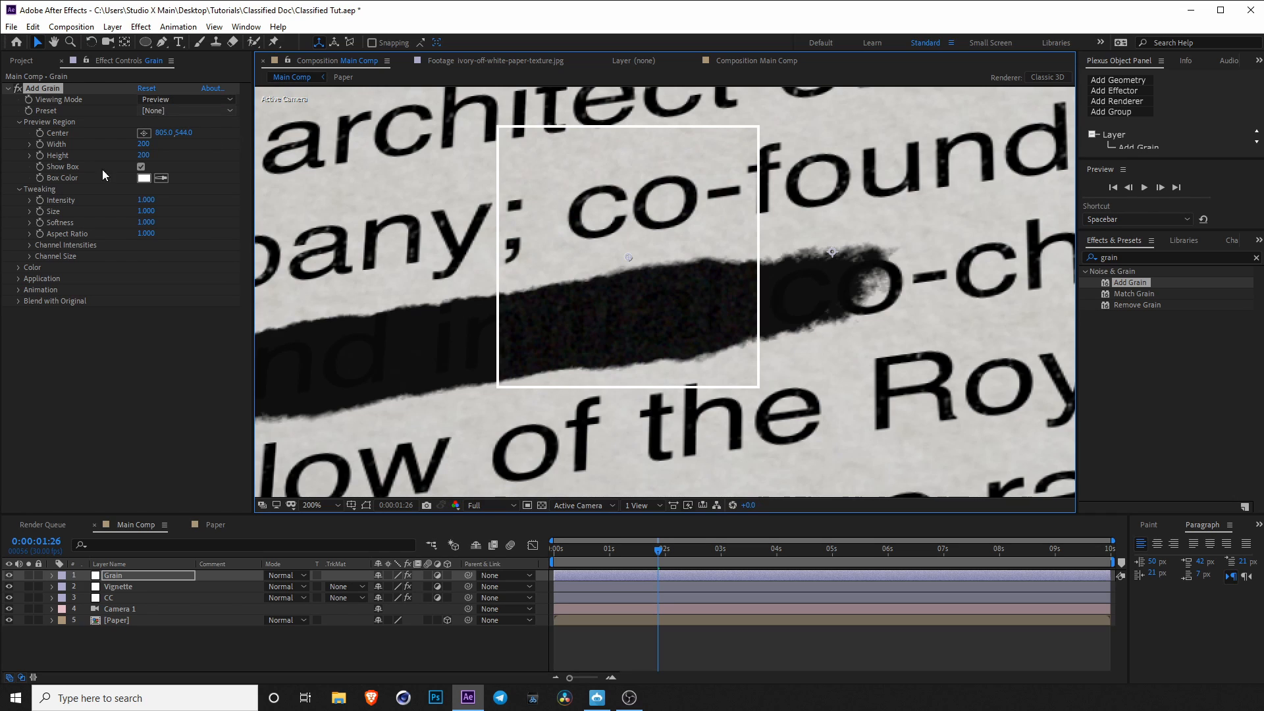
Make the added grain monochromatic and set its viewing mode to Final Output.
click(18, 268)
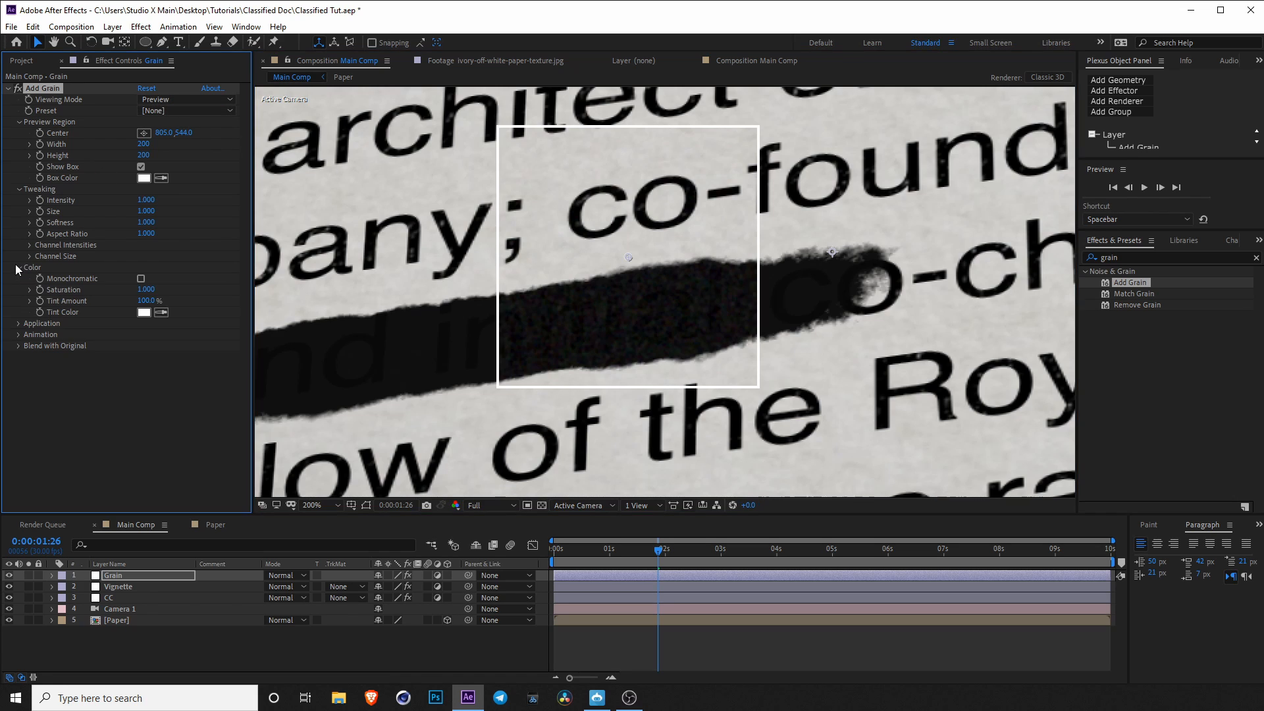
click(141, 279)
click(163, 99)
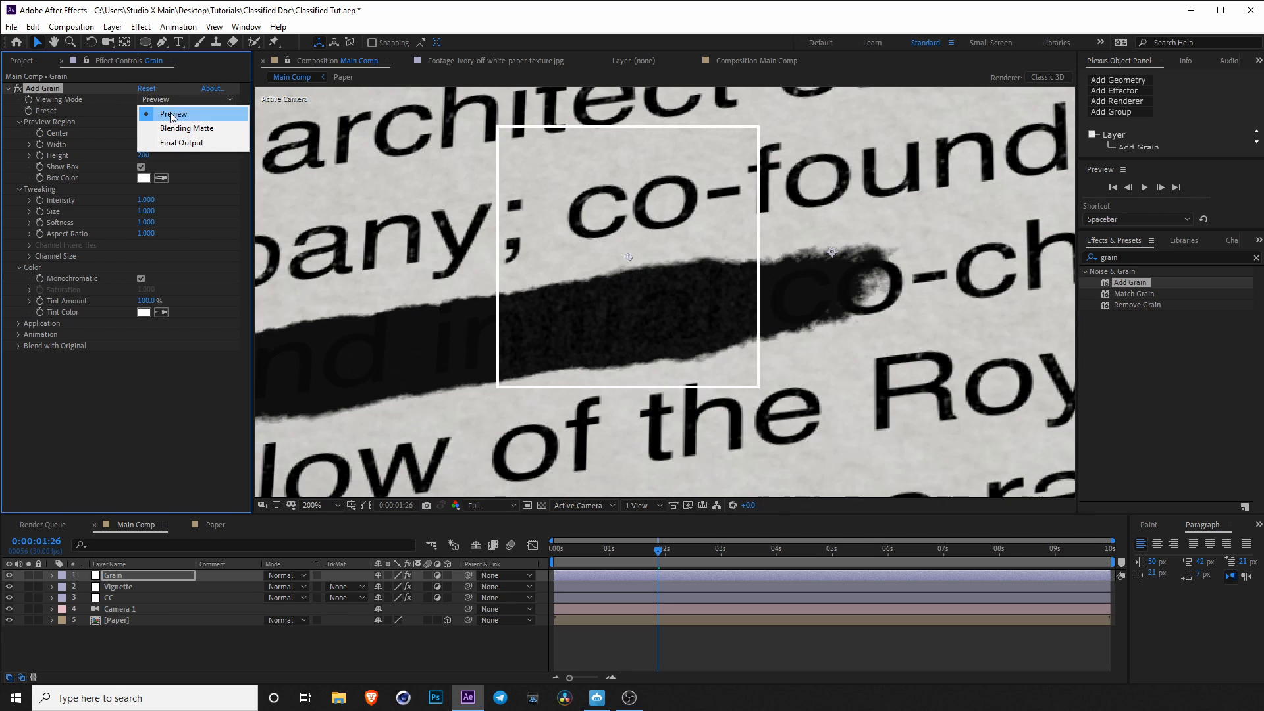
click(184, 143)
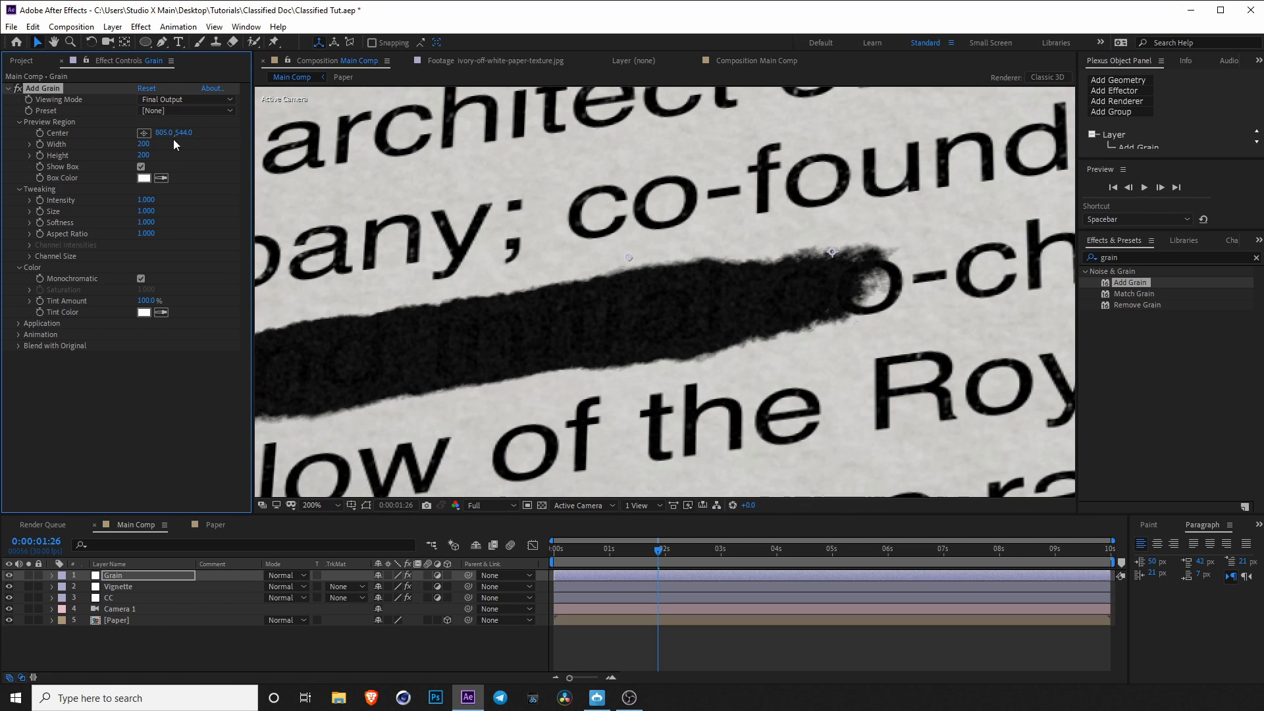
click(7, 88)
scroll(674, 275, down, 3)
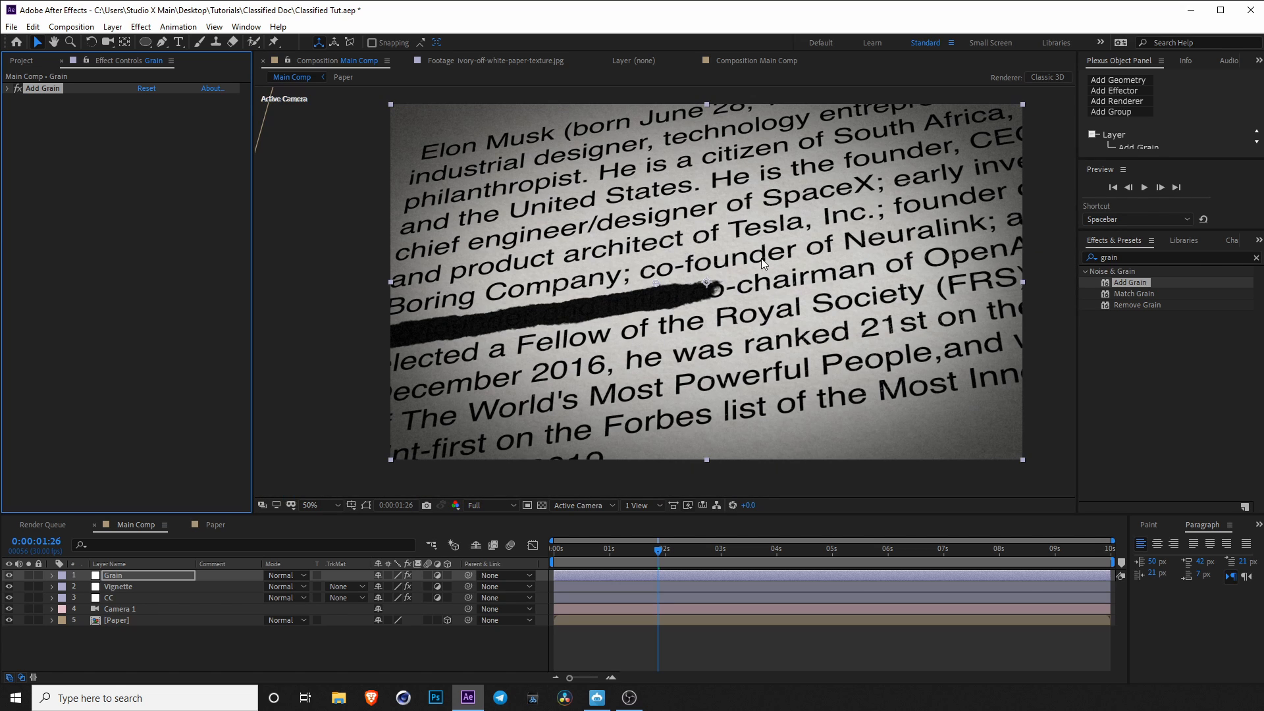
Turn on Depth of Field for Camera 1 and preview the animation from 0:00:01:08.
click(52, 608)
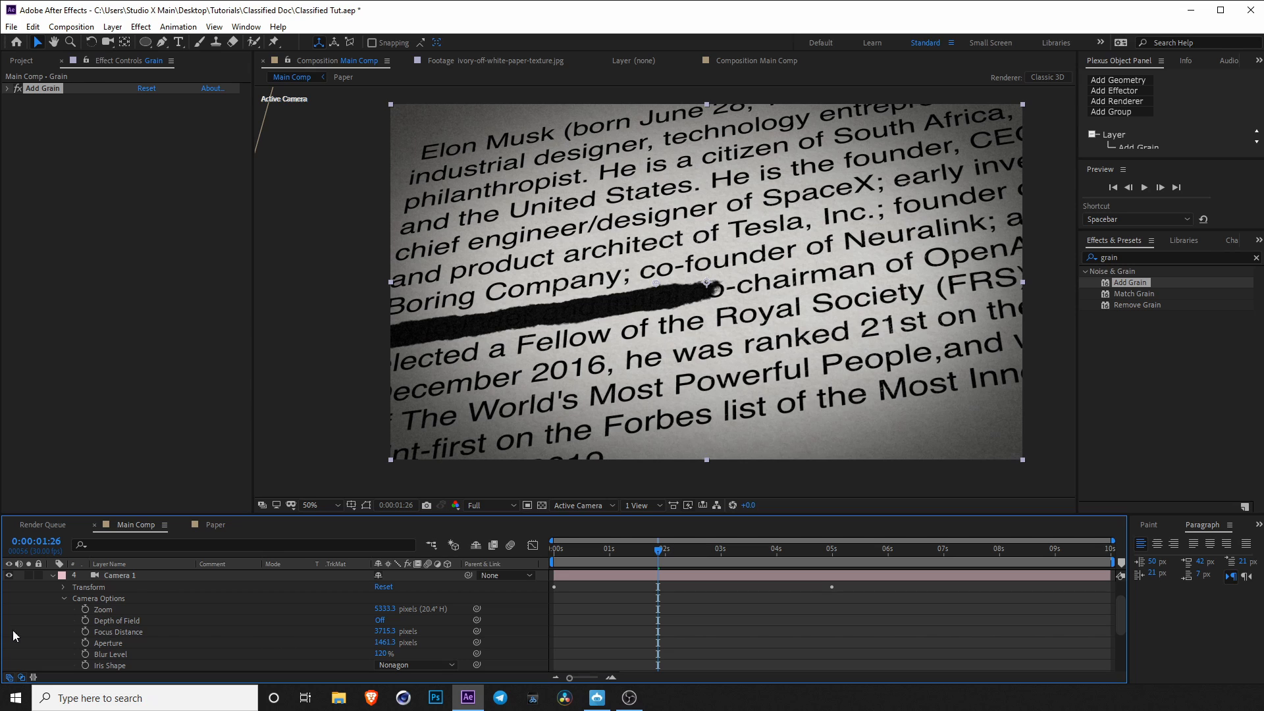
click(382, 621)
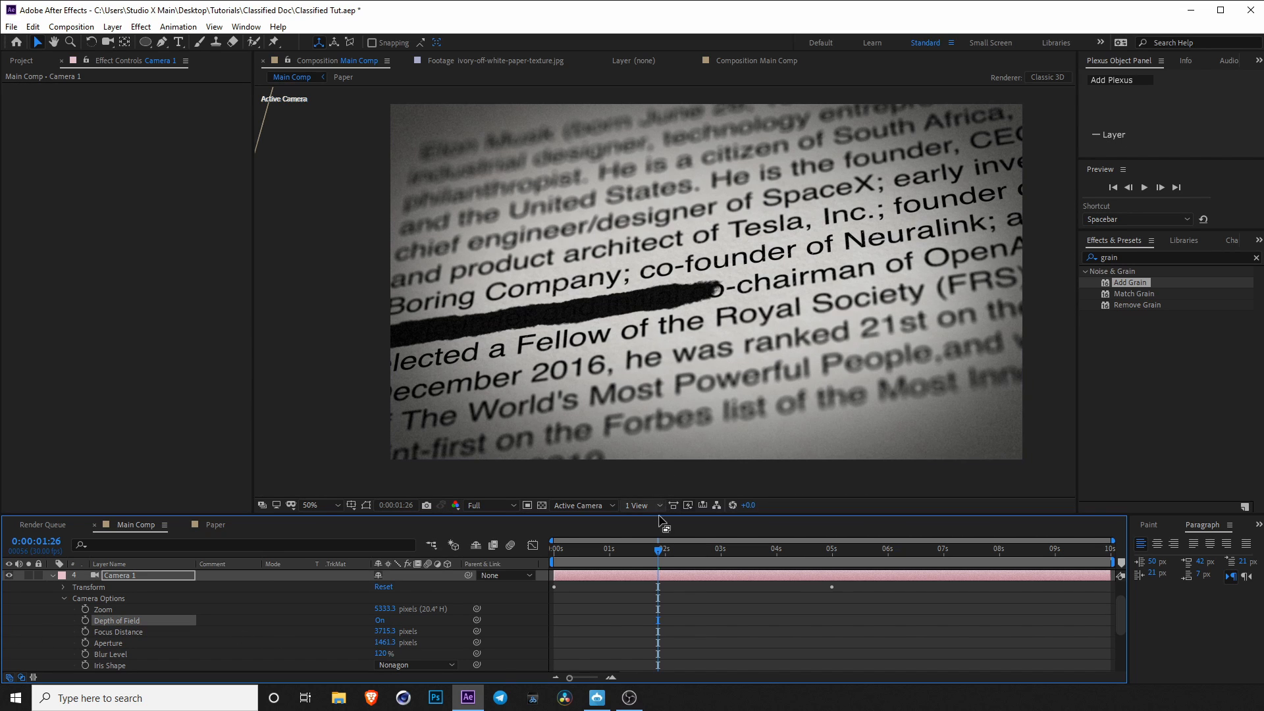
click(623, 551)
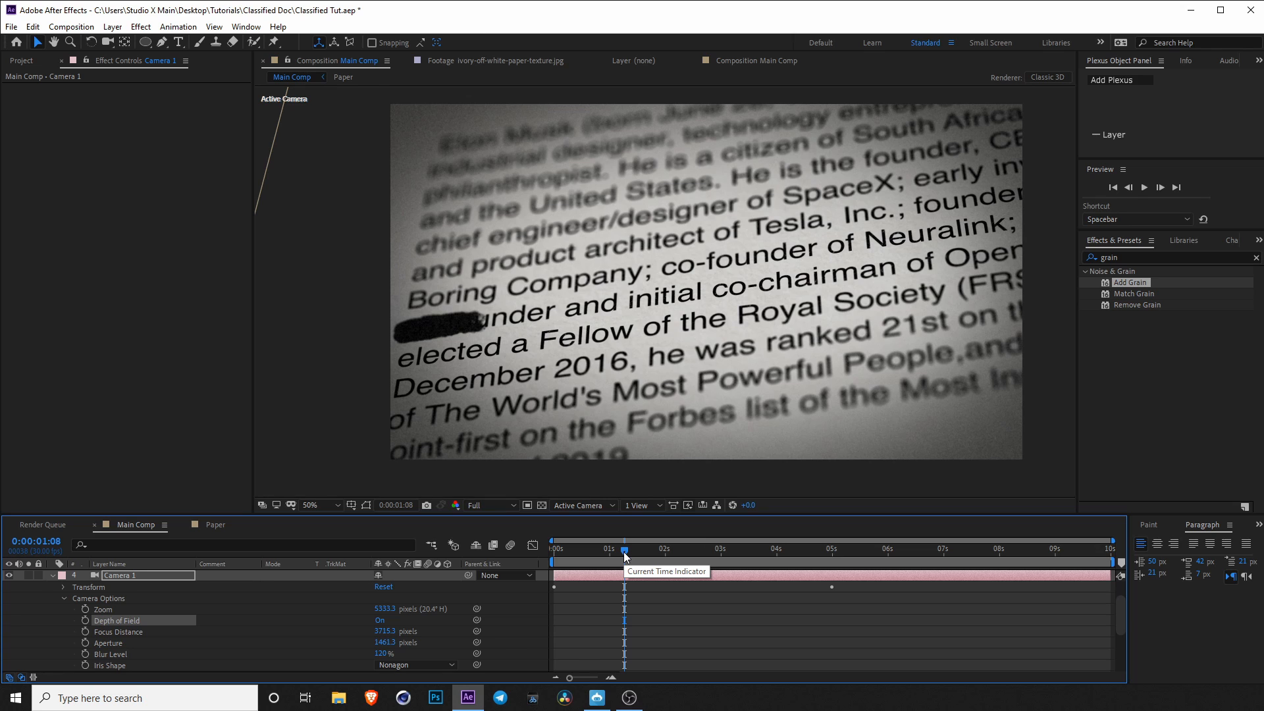
key(space)
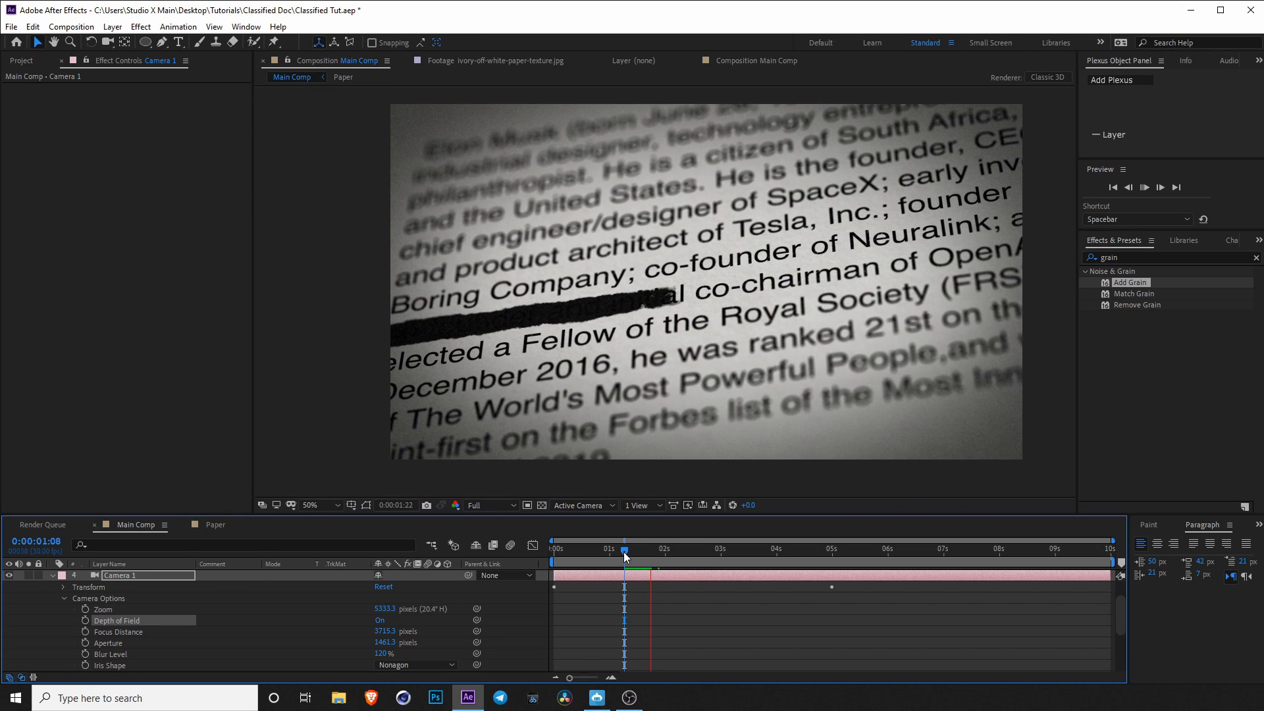